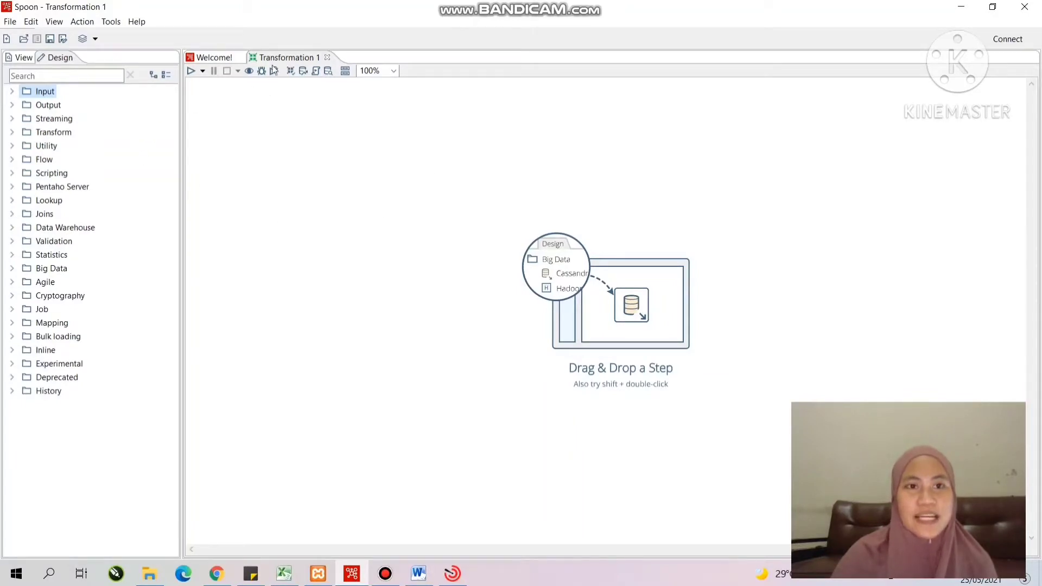
Add a Microsoft Excel input step to the lower-left area of the transformation canvas.
left_click(11, 93)
scroll(81, 350, "down", 3)
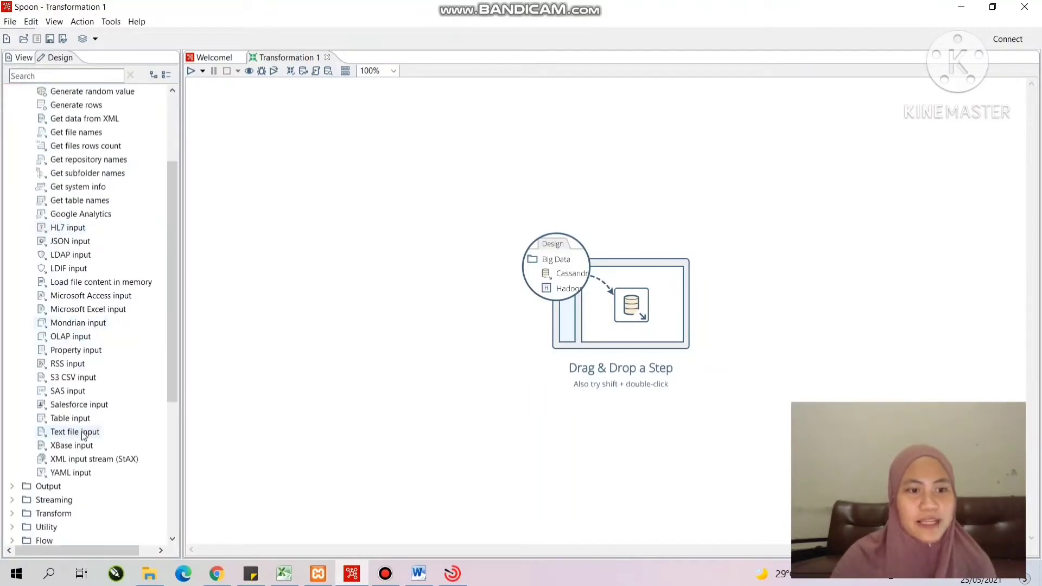
scroll(103, 304, "up", 2)
scroll(109, 320, "down", 2)
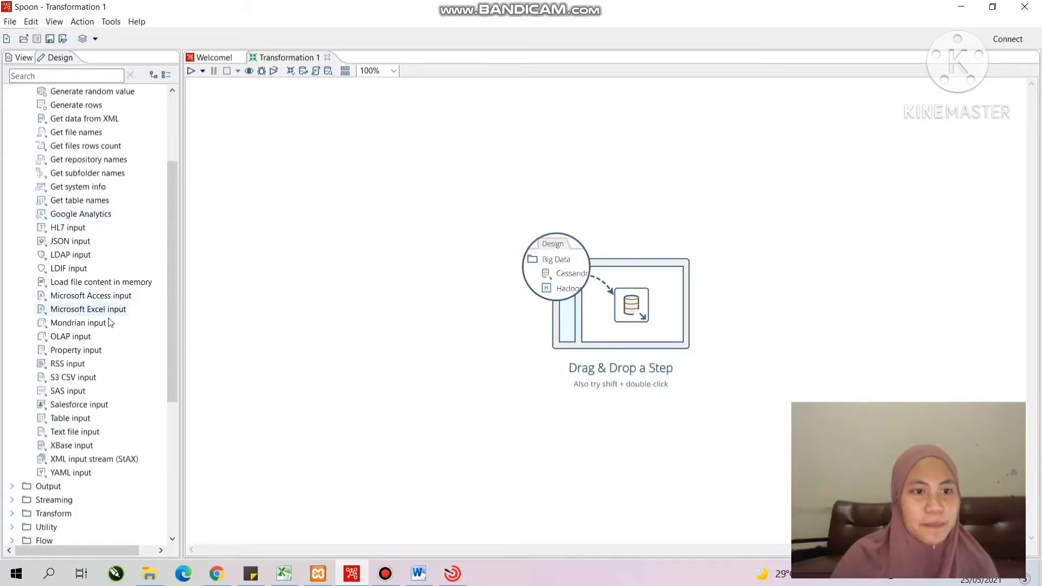
left_click_drag(105, 310, 291, 286)
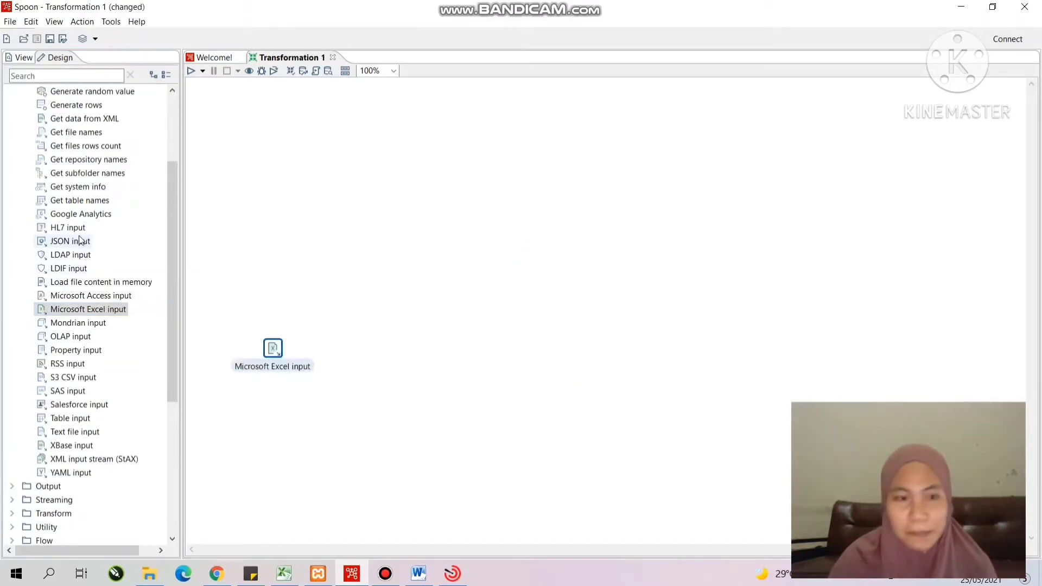
Add a Select values step above the Microsoft Excel input and a Replace in string step beside it.
scroll(61, 406, "down", 2)
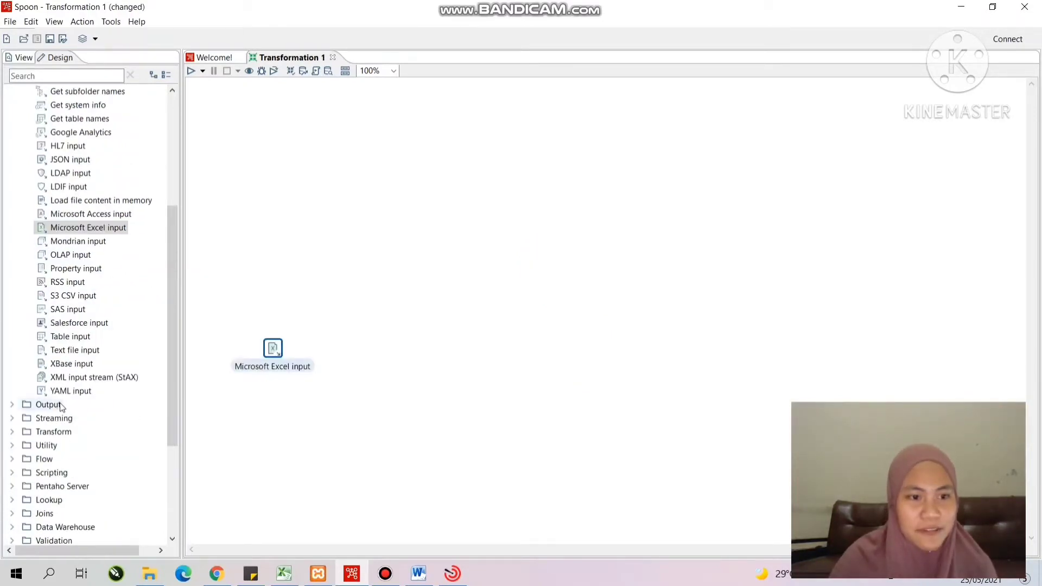
left_click(26, 433)
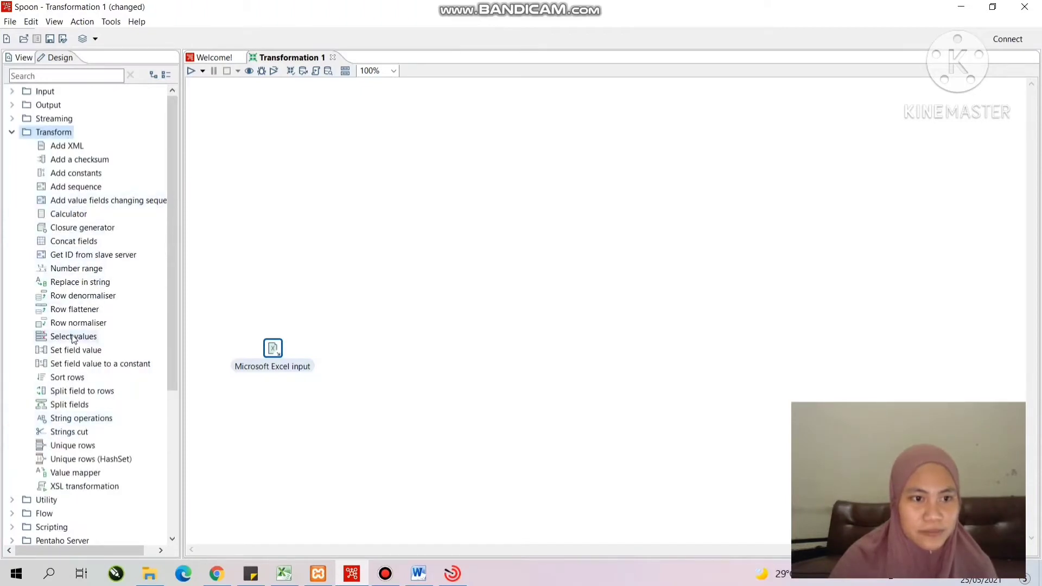
left_click_drag(74, 336, 272, 276)
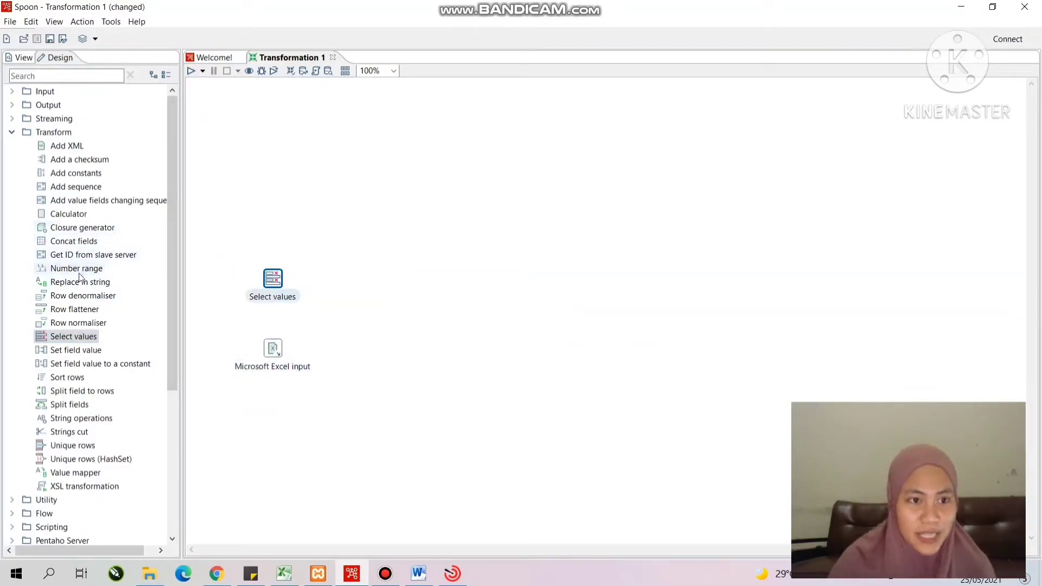
left_click_drag(81, 282, 358, 278)
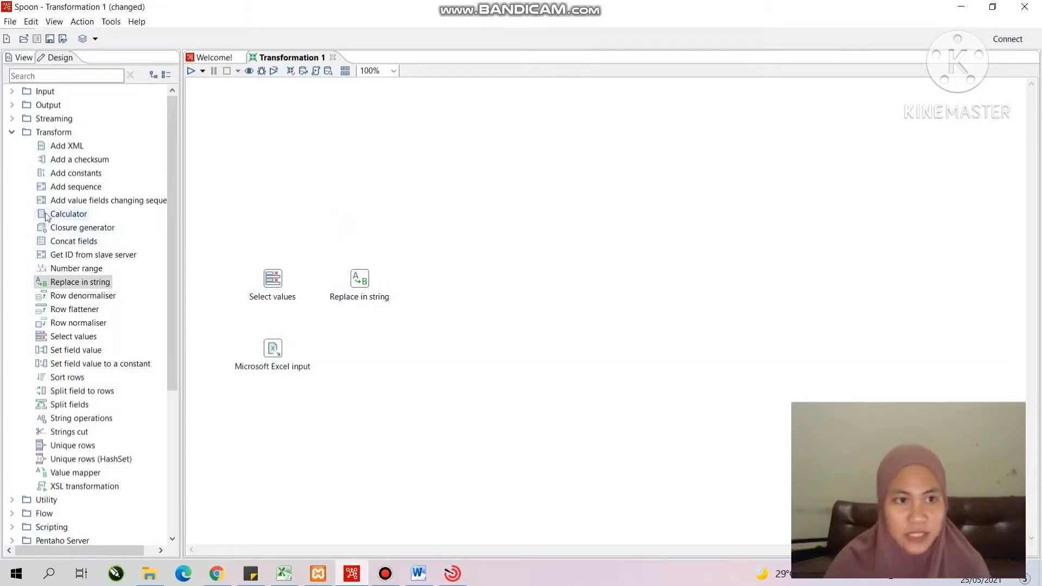
Find the Split fields step and place three of them in an aligned column beyond Replace in string.
left_click(88, 73)
type("spl")
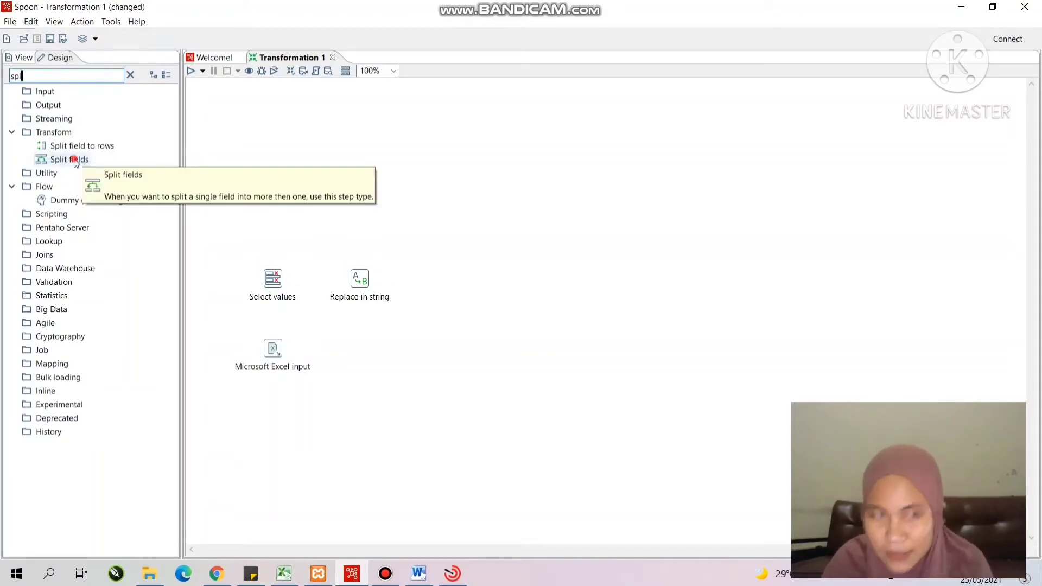
left_click_drag(76, 163, 446, 206)
left_click_drag(68, 164, 448, 279)
left_click_drag(57, 159, 452, 369)
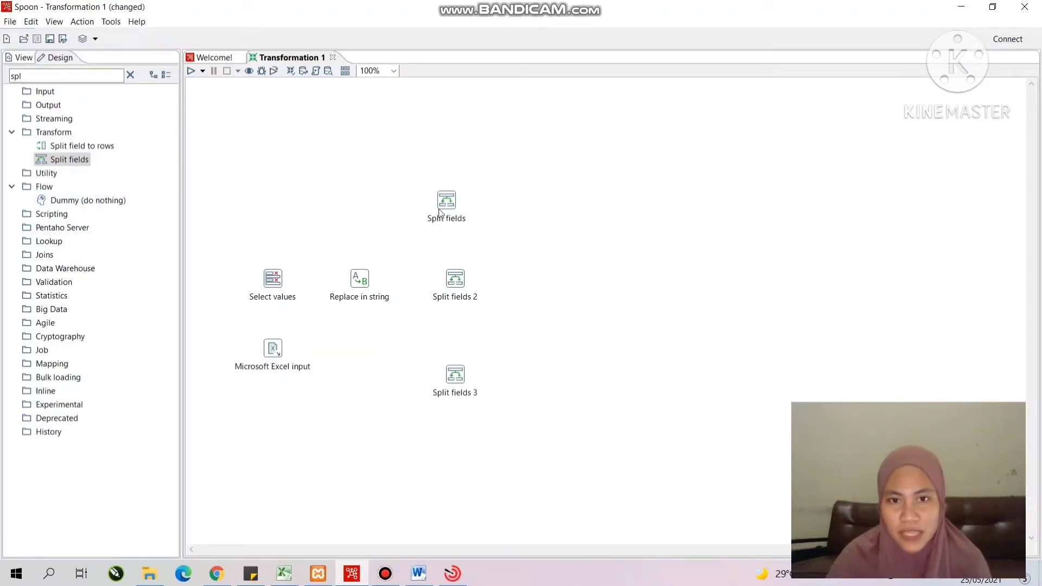
left_click_drag(440, 211, 450, 212)
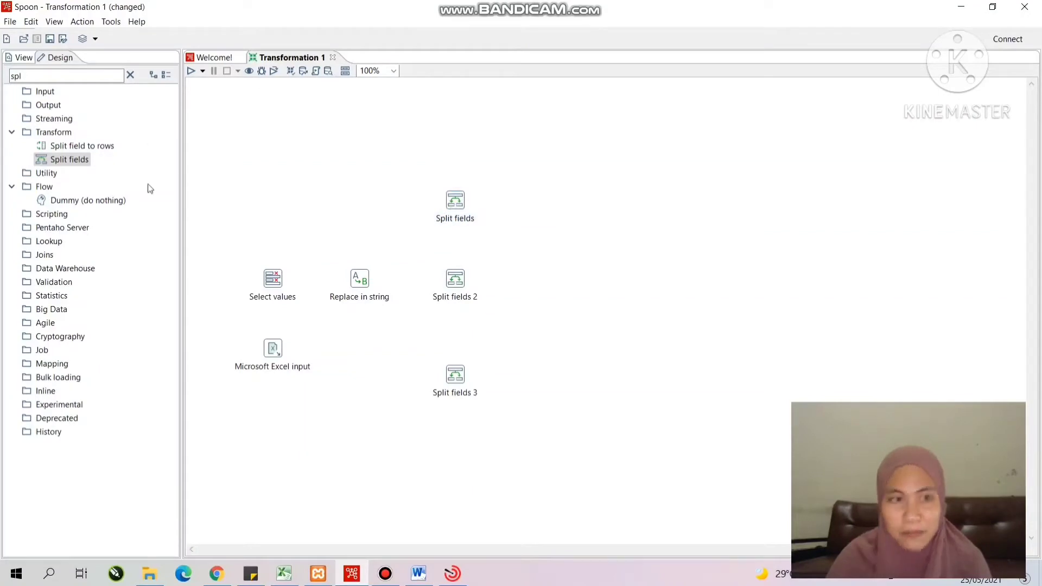
Add three Modified JavaScript value steps from the Scripting category, one beside each Split fields step.
left_click(131, 75)
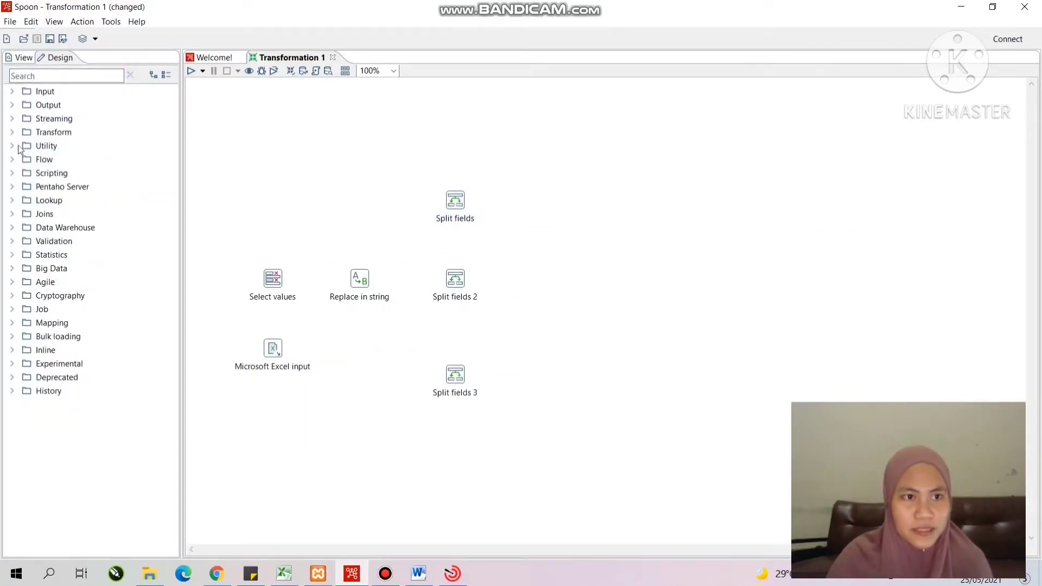
left_click(12, 173)
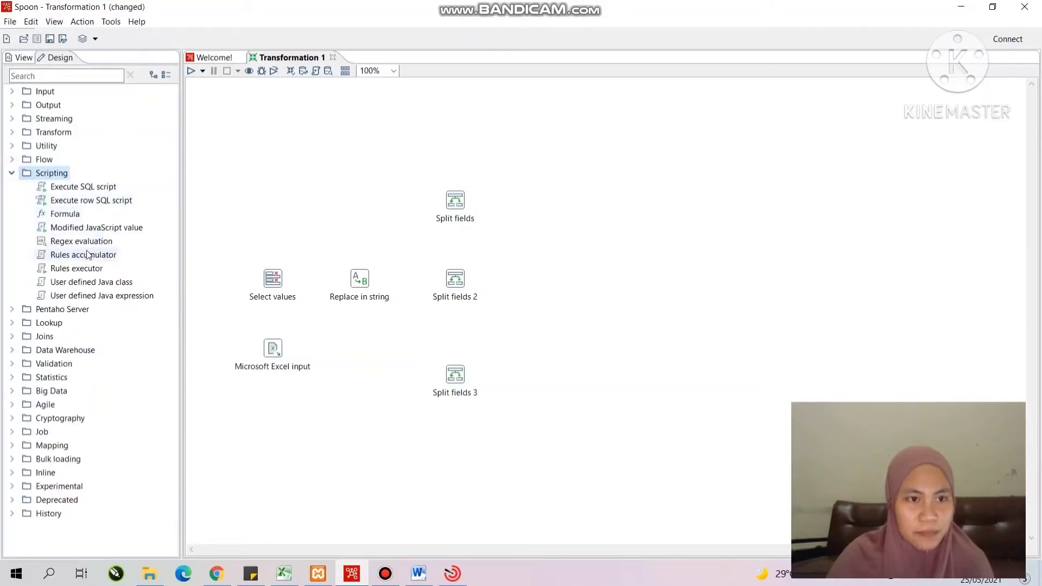
left_click_drag(84, 227, 584, 200)
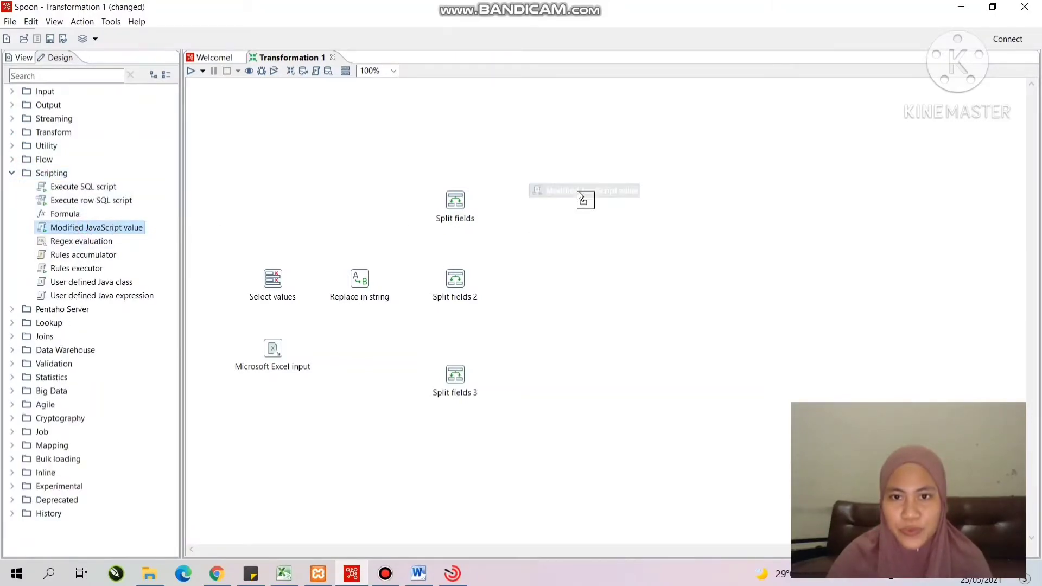
key("Escape")
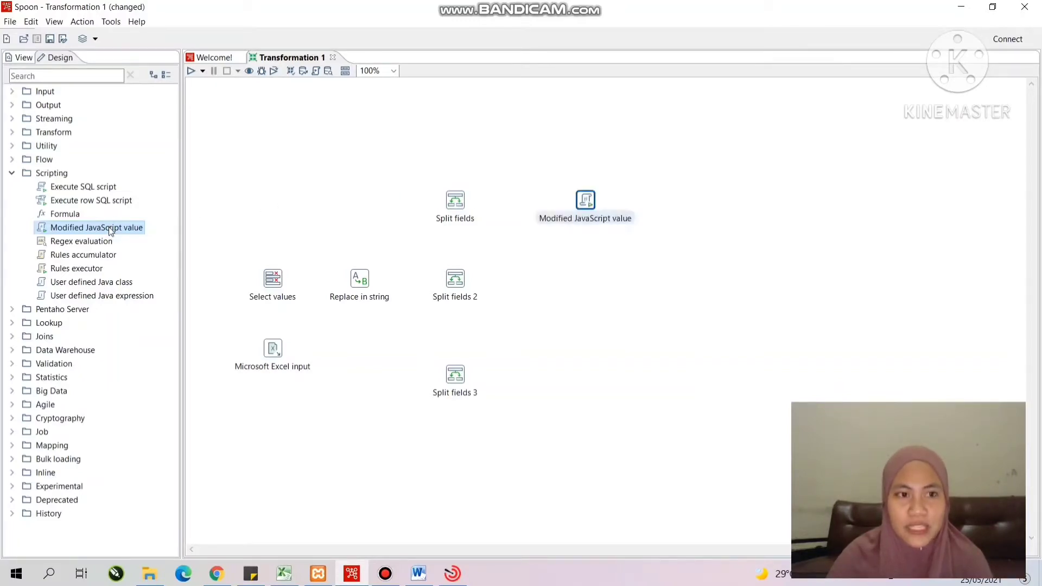
left_click_drag(109, 228, 592, 277)
key("Escape")
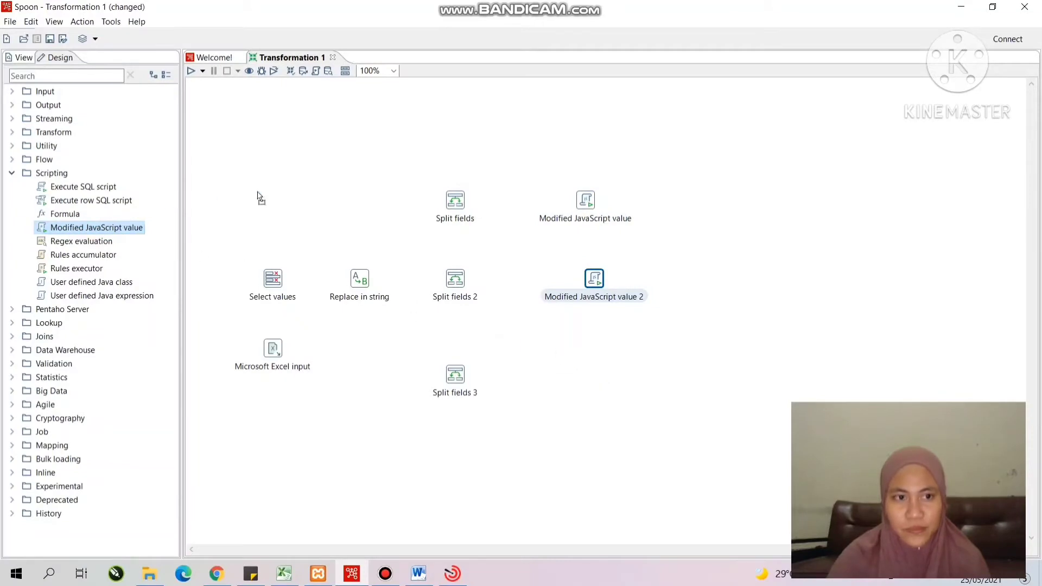
left_click_drag(260, 198, 290, 189)
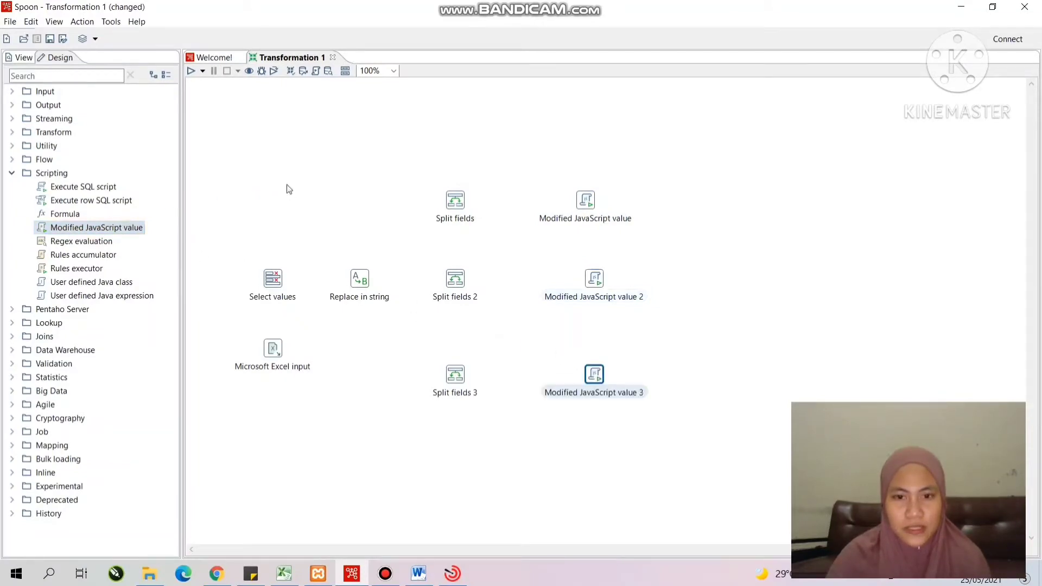
left_click(289, 189)
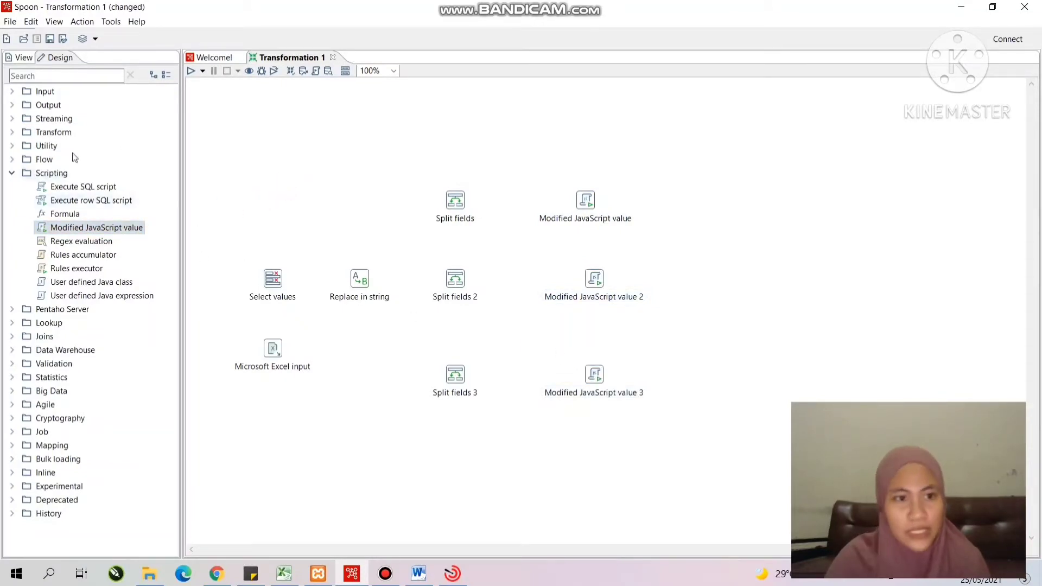
left_click(71, 76)
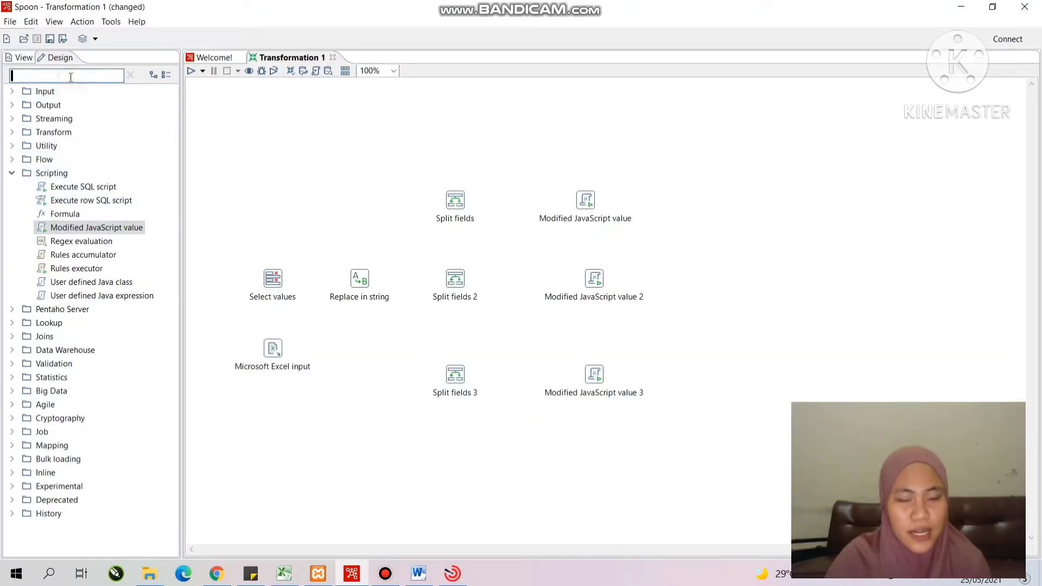
type("mar")
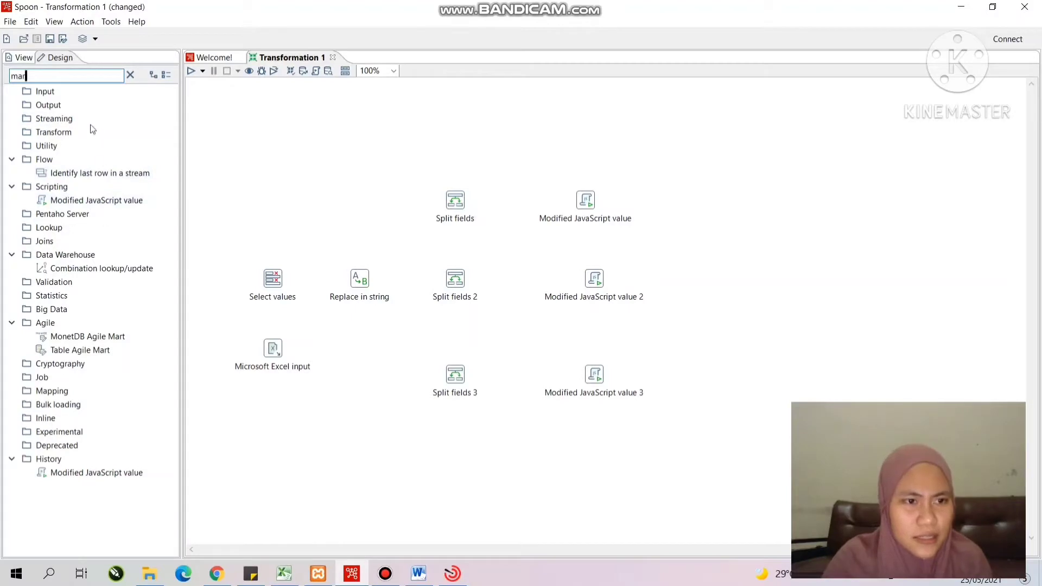
left_click(130, 76)
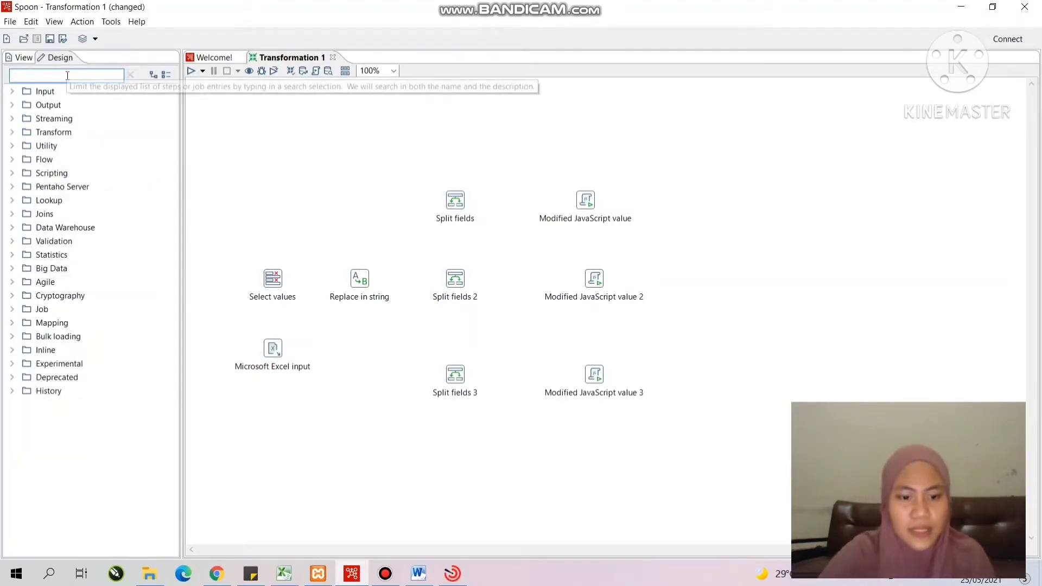
Find the Merge join step and place two of them one above the other, beyond the JavaScript steps.
type("mer")
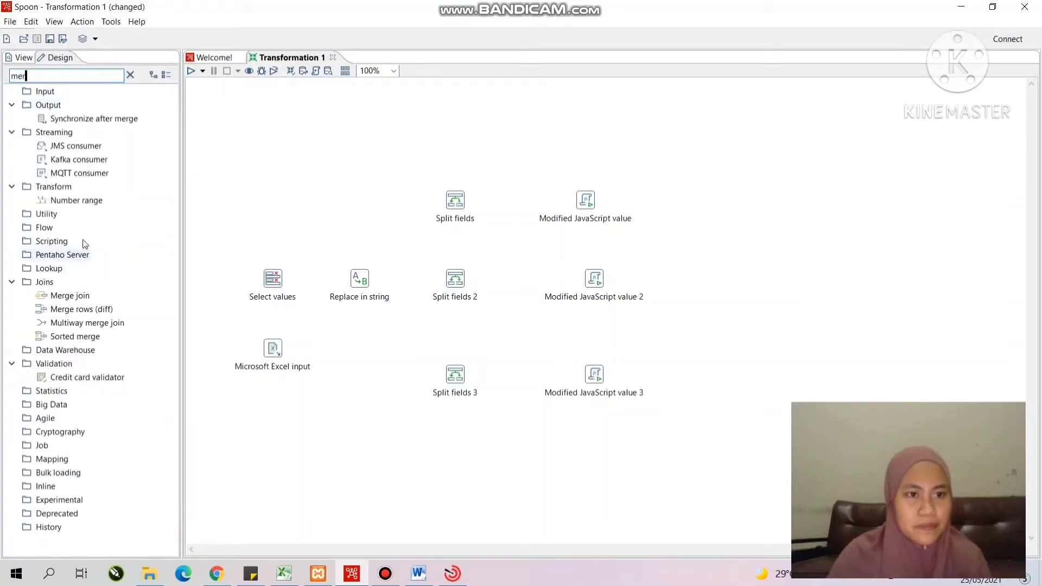
left_click_drag(69, 300, 760, 253)
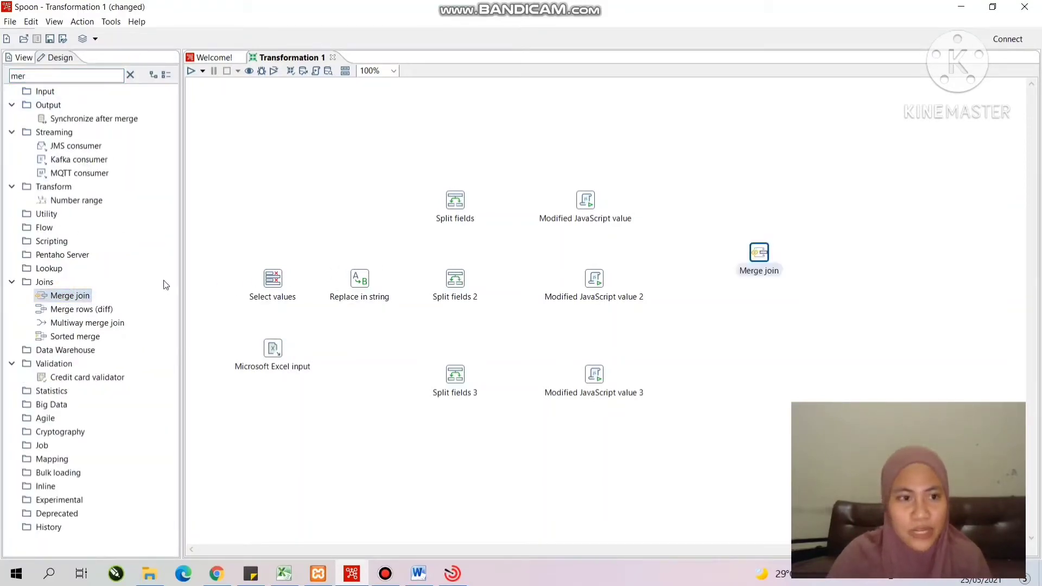
left_click_drag(77, 296, 762, 355)
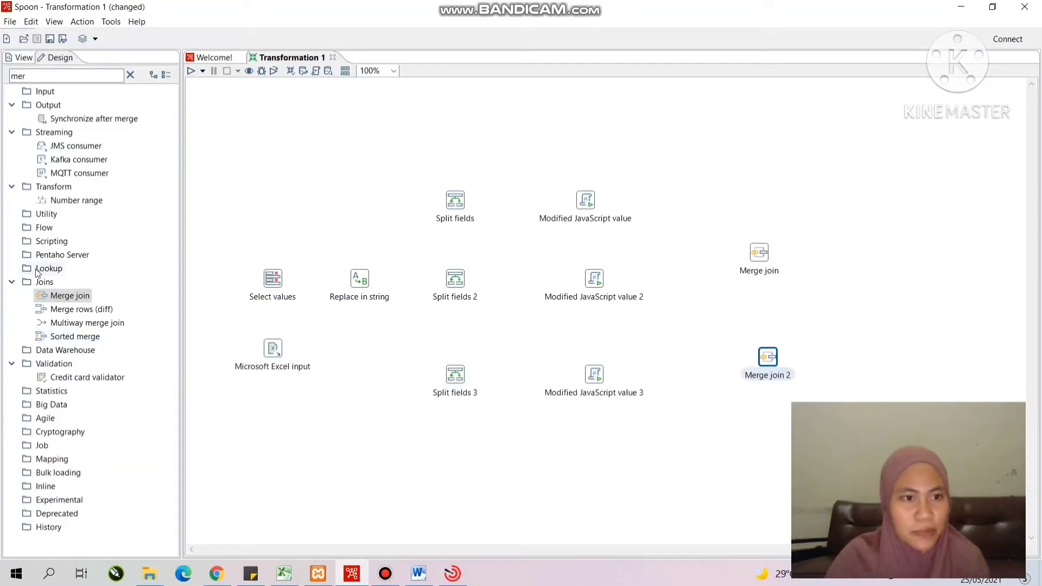
Add a second Select values step below the Merge join steps and a Table output step beside it.
left_click(130, 75)
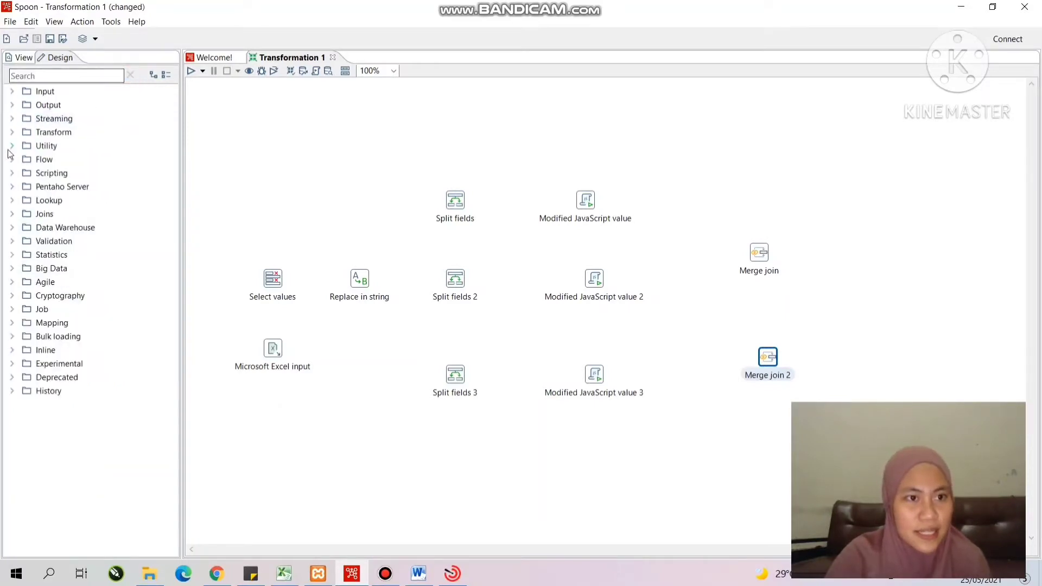
left_click(12, 132)
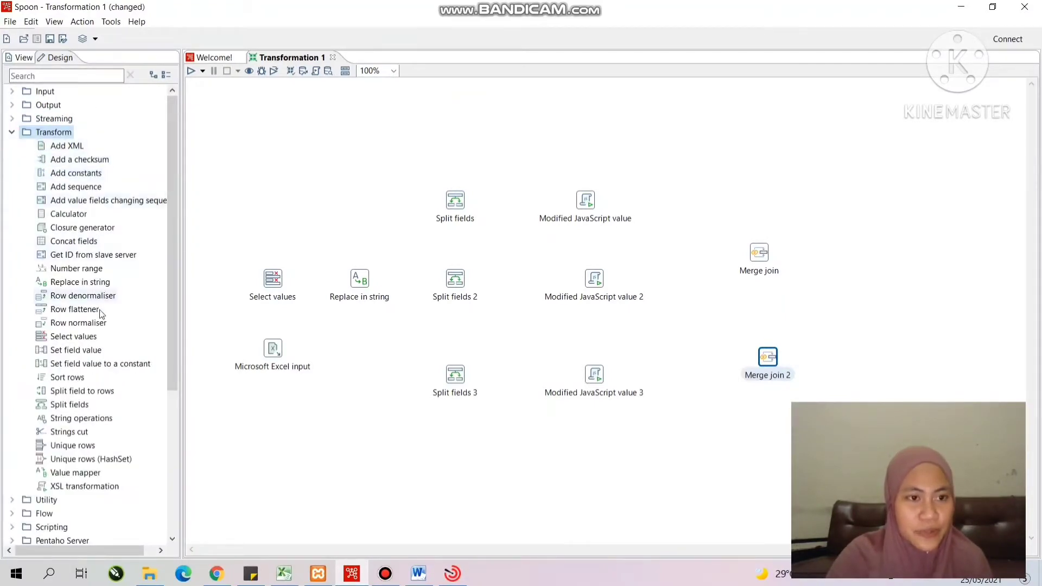
left_click_drag(85, 338, 774, 462)
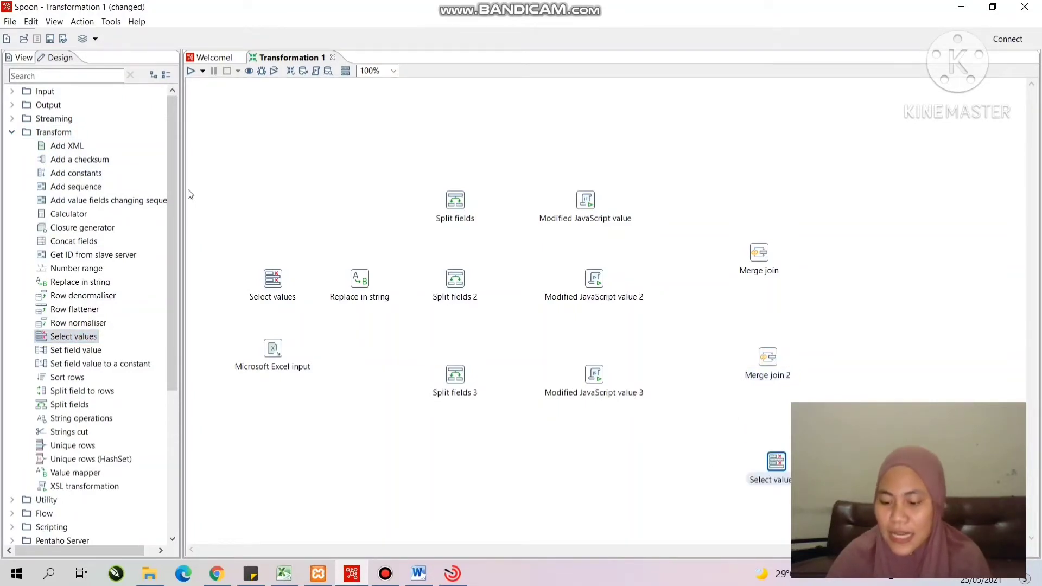
left_click(12, 106)
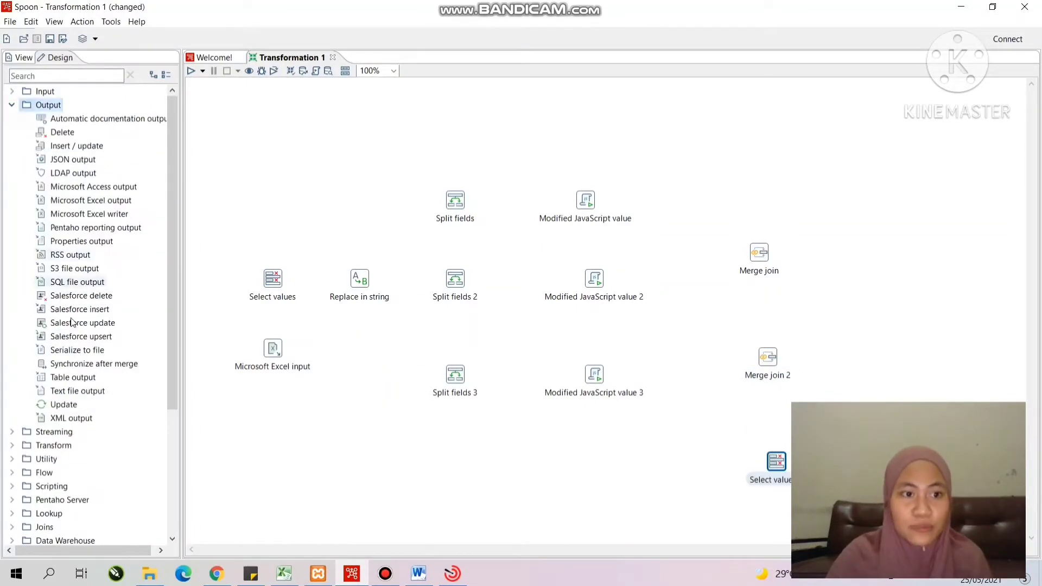
left_click_drag(76, 377, 637, 470)
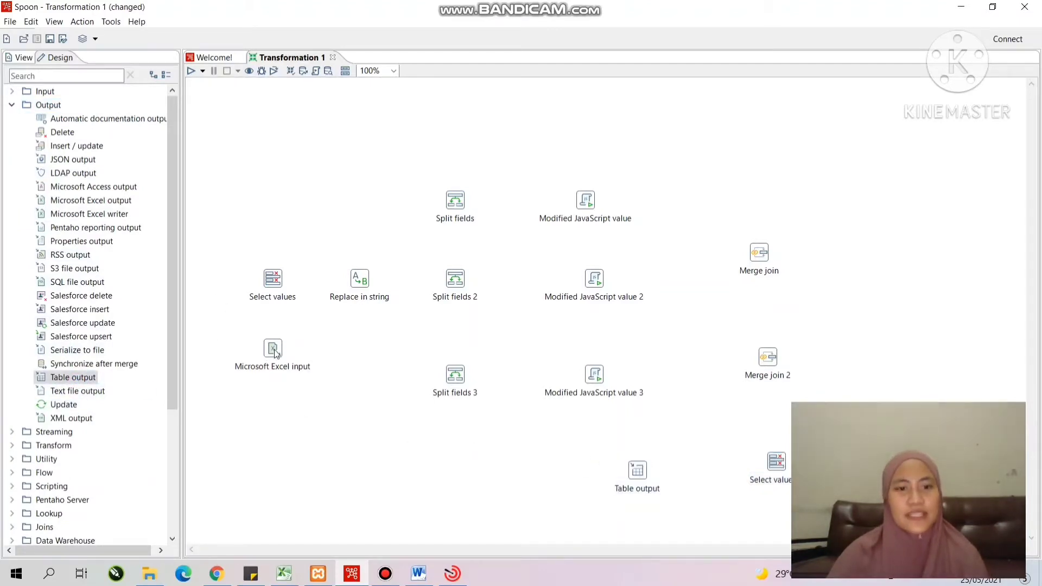
Connect Microsoft Excel input to Select values, and the main output of Select values to Replace in string.
mouse_move(274, 352)
left_click_drag(272, 287, 273, 285)
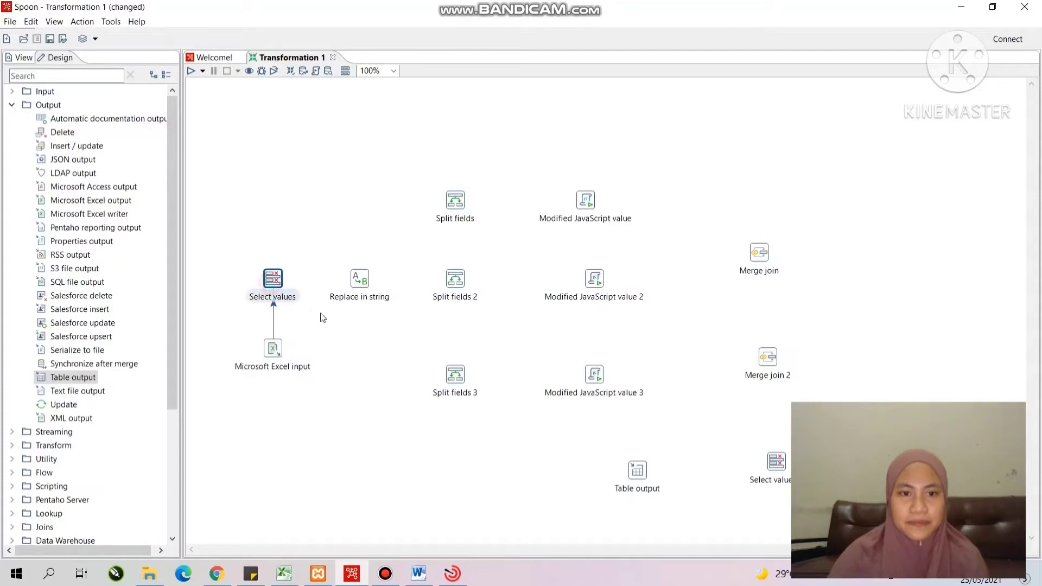
left_click(281, 278)
mouse_move(281, 278)
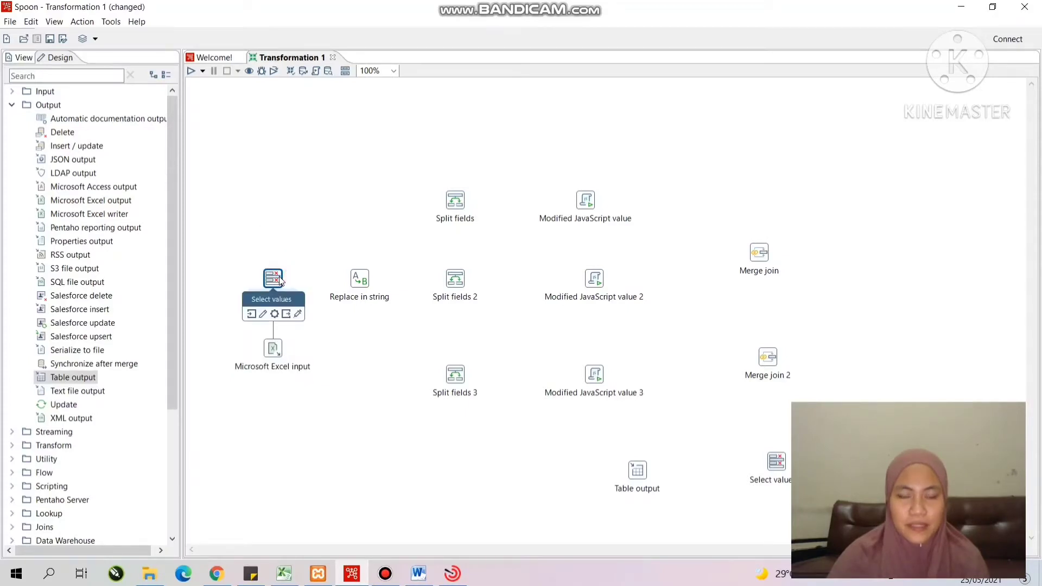
left_click_drag(293, 311, 363, 286)
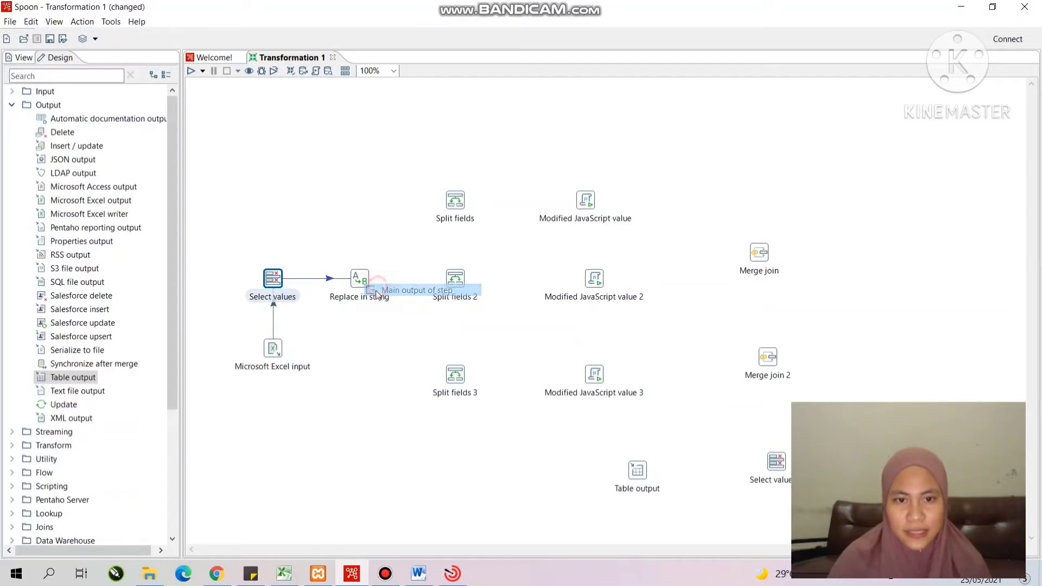
left_click(368, 291)
Connect the main output of Replace in string to all three Split fields steps, copying rows to every destination.
mouse_move(356, 279)
left_click_drag(378, 313, 451, 207)
left_click(467, 217)
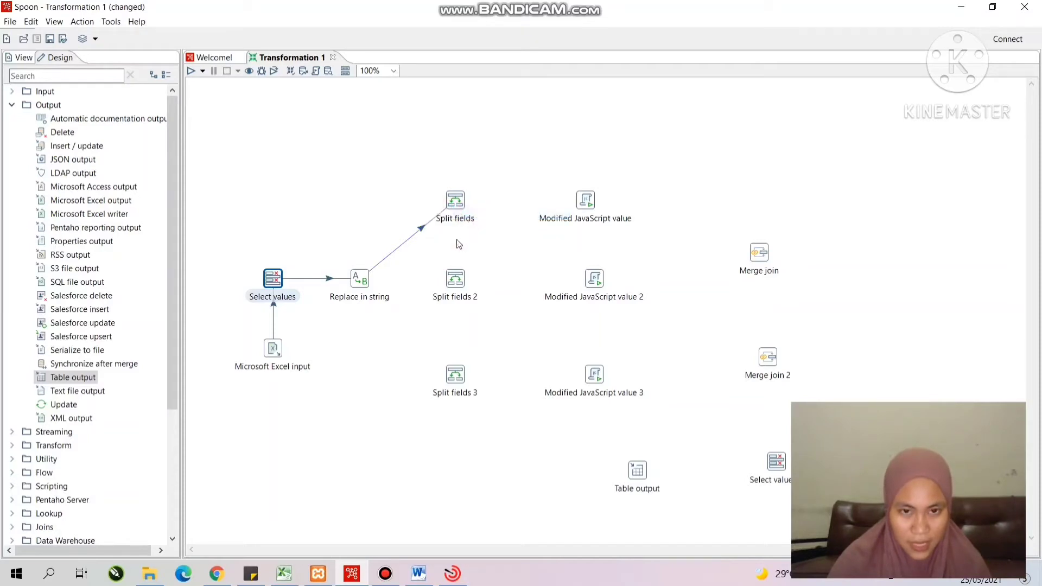
mouse_move(359, 283)
left_click_drag(377, 315, 451, 279)
left_click(468, 288)
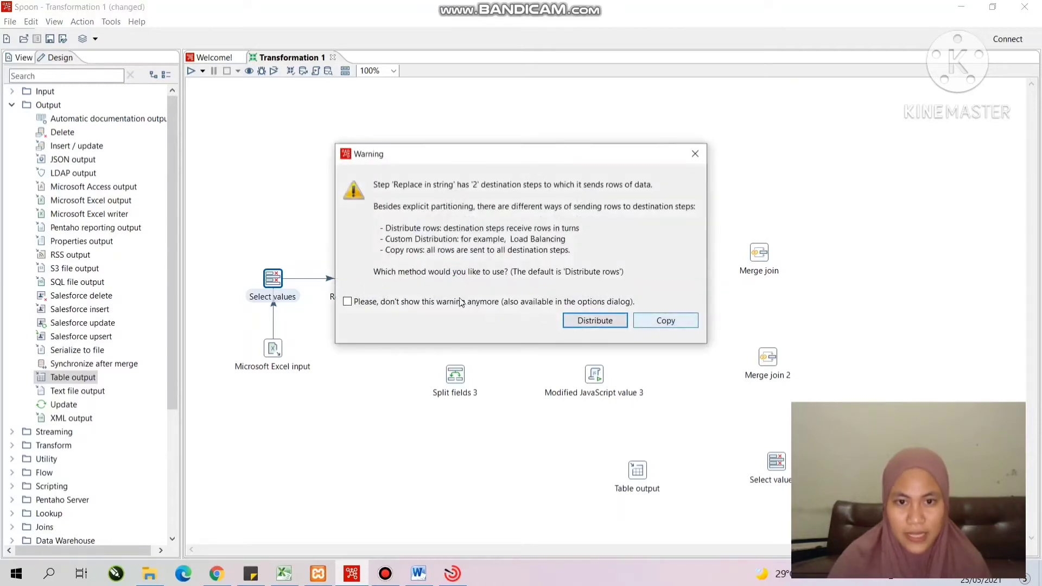
left_click(657, 323)
mouse_move(367, 288)
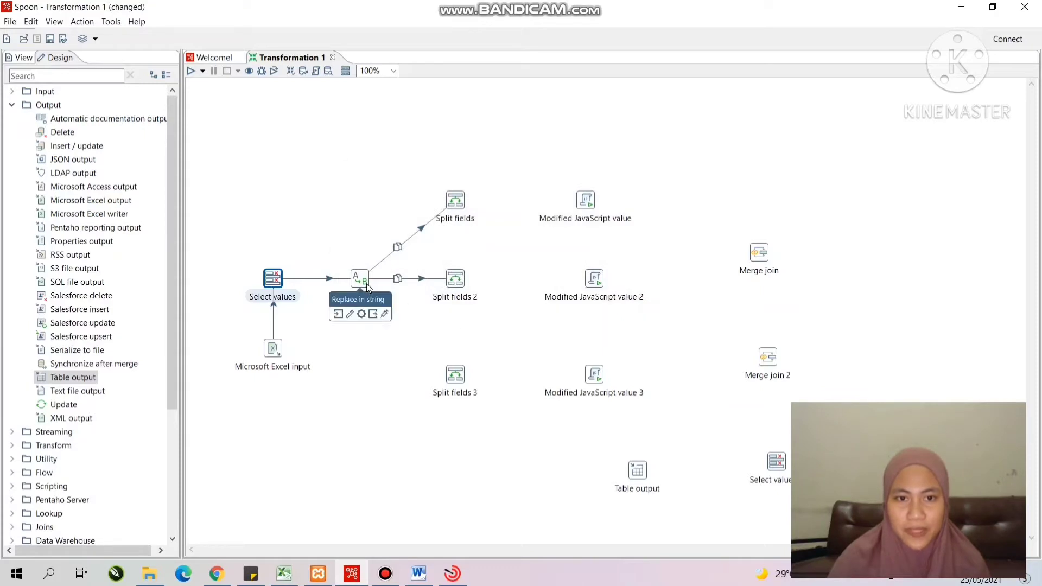
left_click_drag(377, 314, 459, 372)
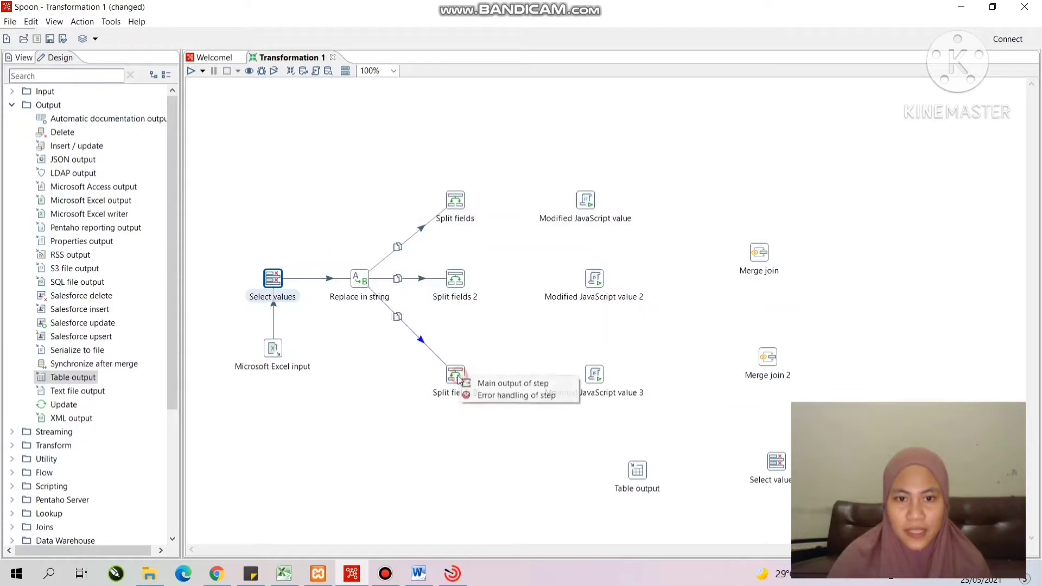
left_click(489, 380)
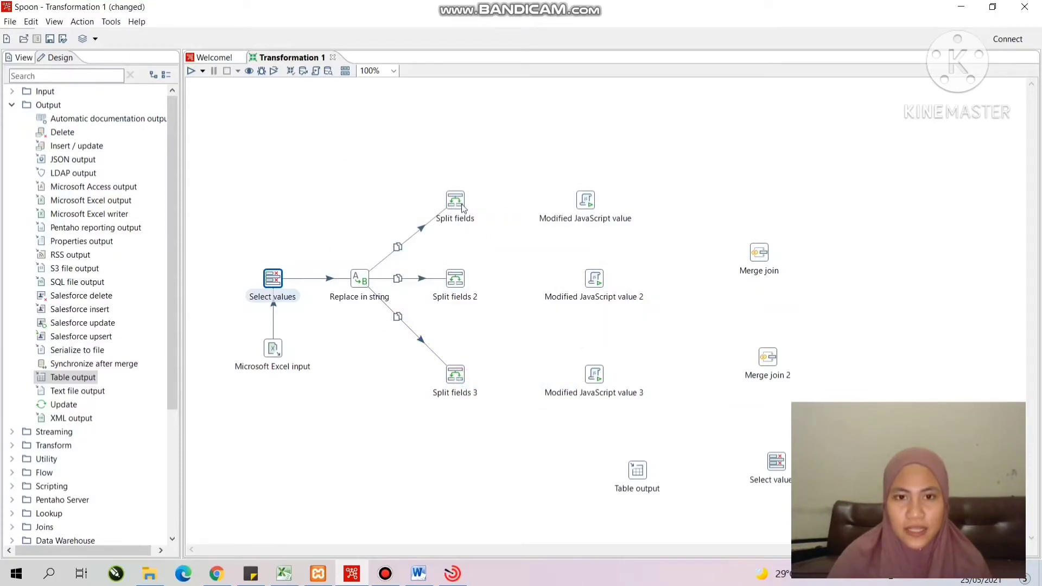
Connect each of the three Split fields steps to the Modified JavaScript value step beside it.
mouse_move(462, 208)
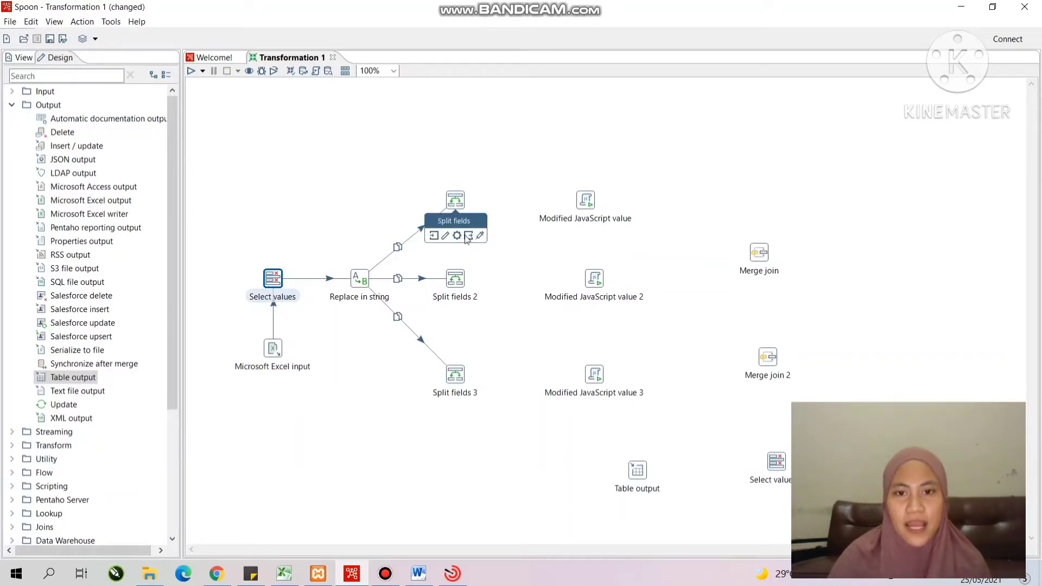
left_click_drag(465, 239, 585, 202)
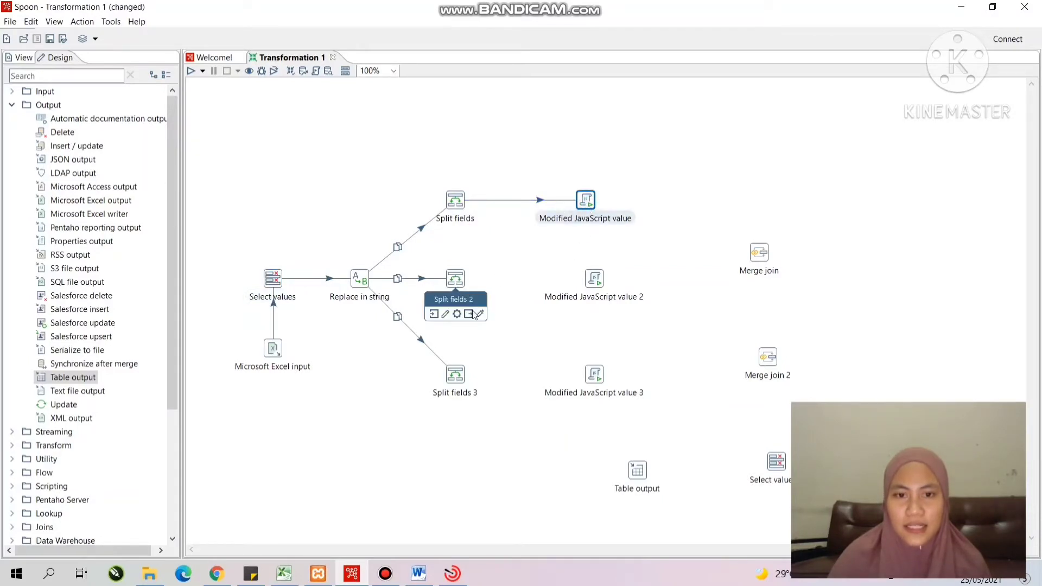
left_click_drag(469, 314, 599, 285)
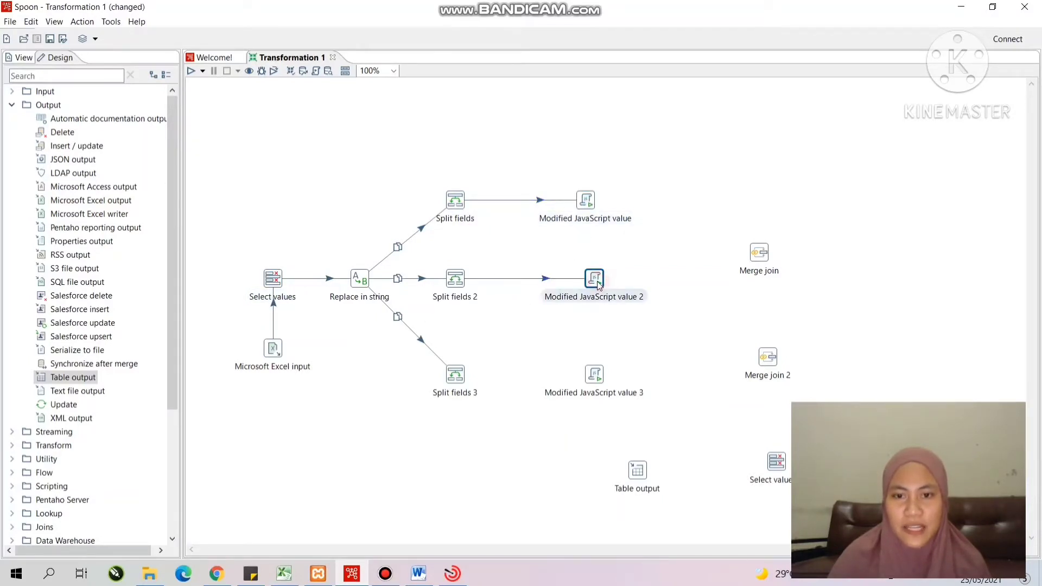
mouse_move(462, 383)
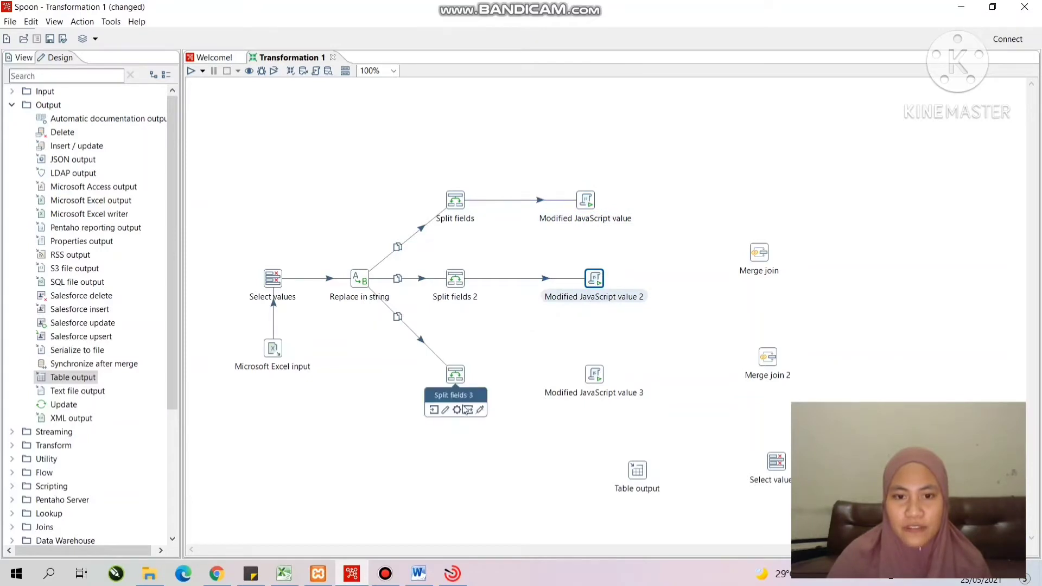
left_click_drag(469, 412, 594, 374)
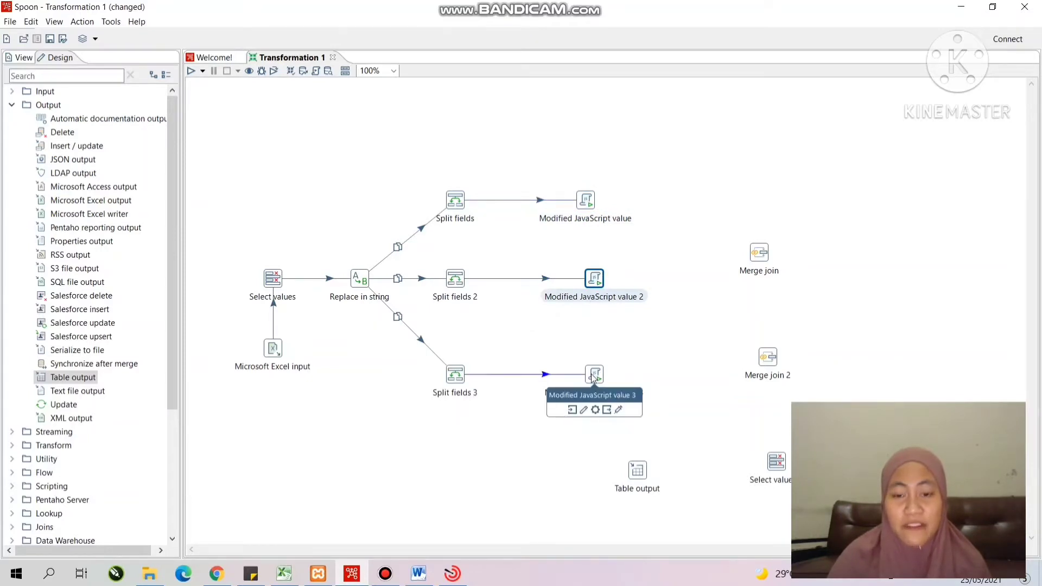
left_click(594, 374)
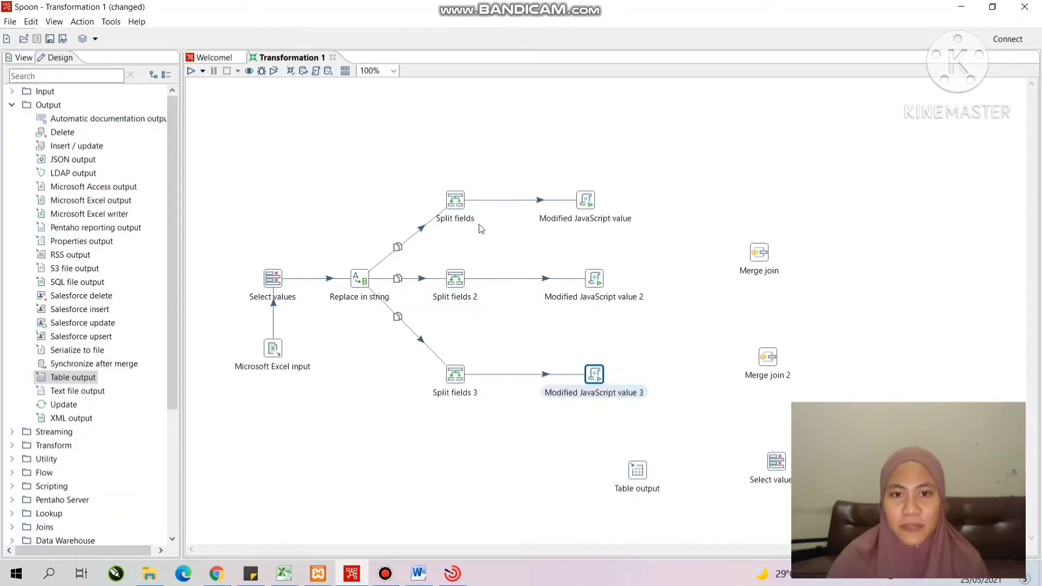
Connect the main outputs of Modified JavaScript value and Modified JavaScript value 2 to Merge join.
mouse_move(588, 205)
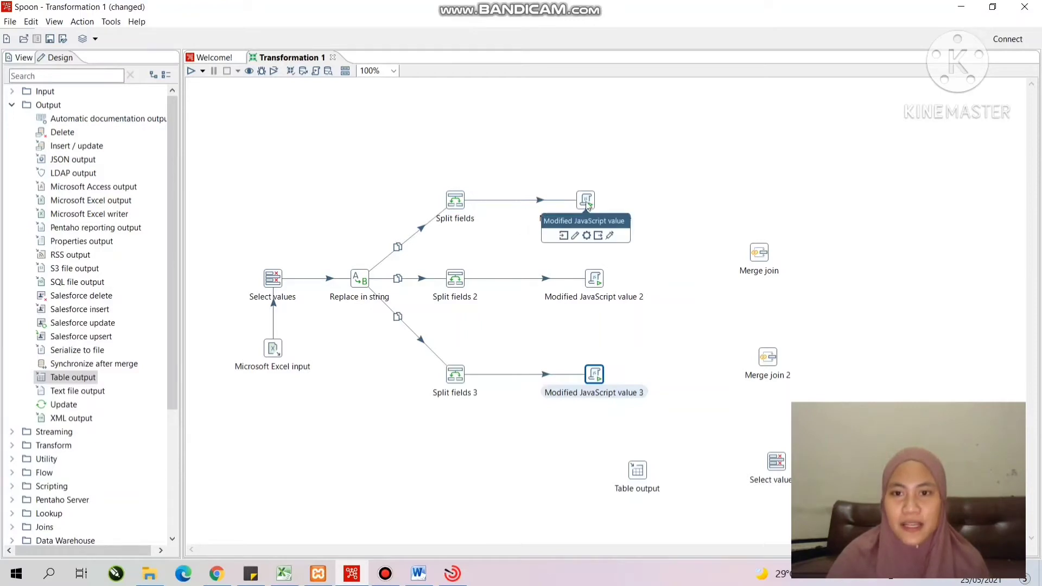
left_click_drag(600, 237, 760, 263)
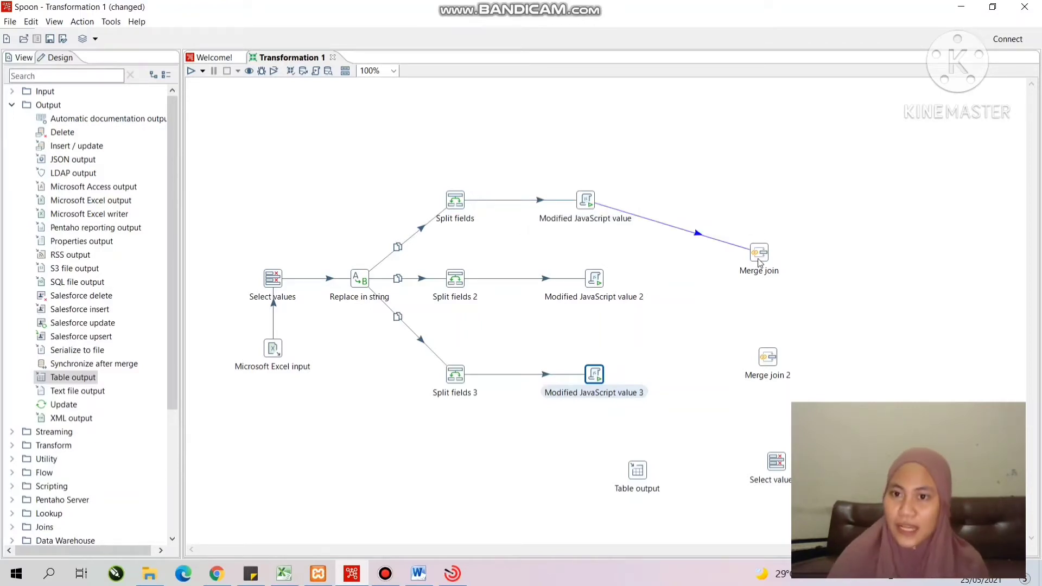
left_click(755, 267)
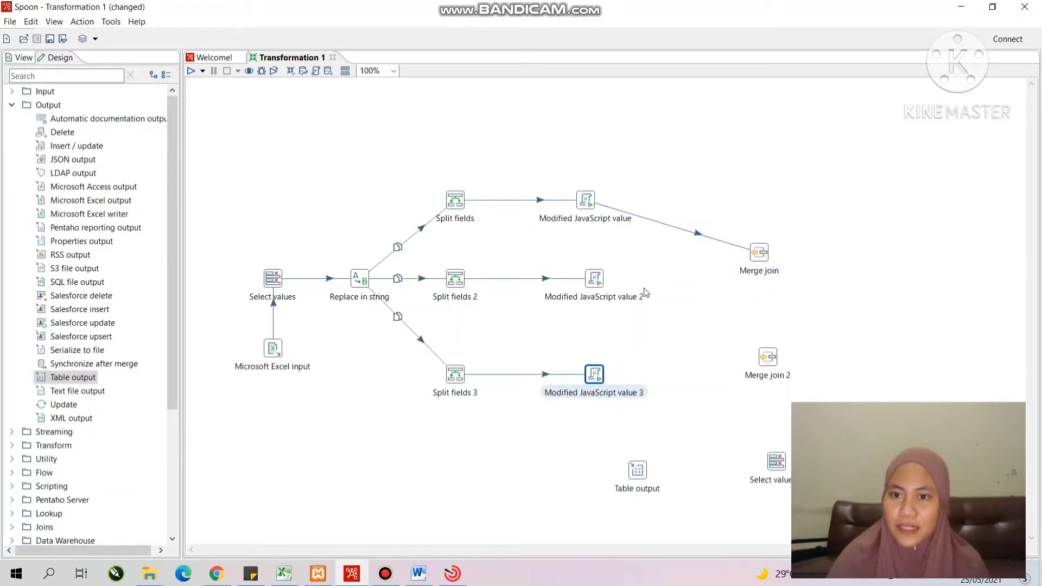
left_click(601, 281)
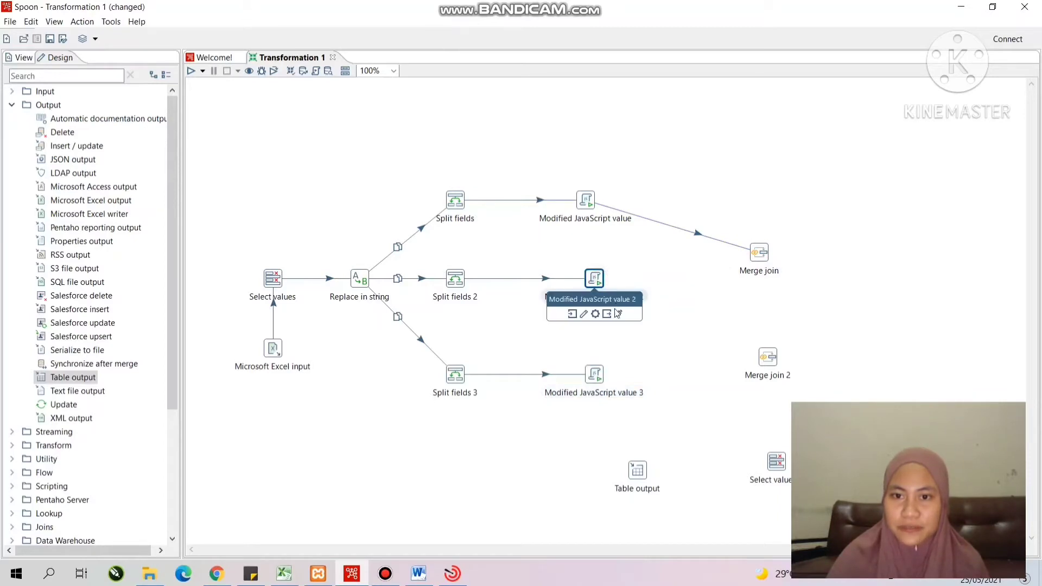
left_click_drag(607, 314, 757, 256)
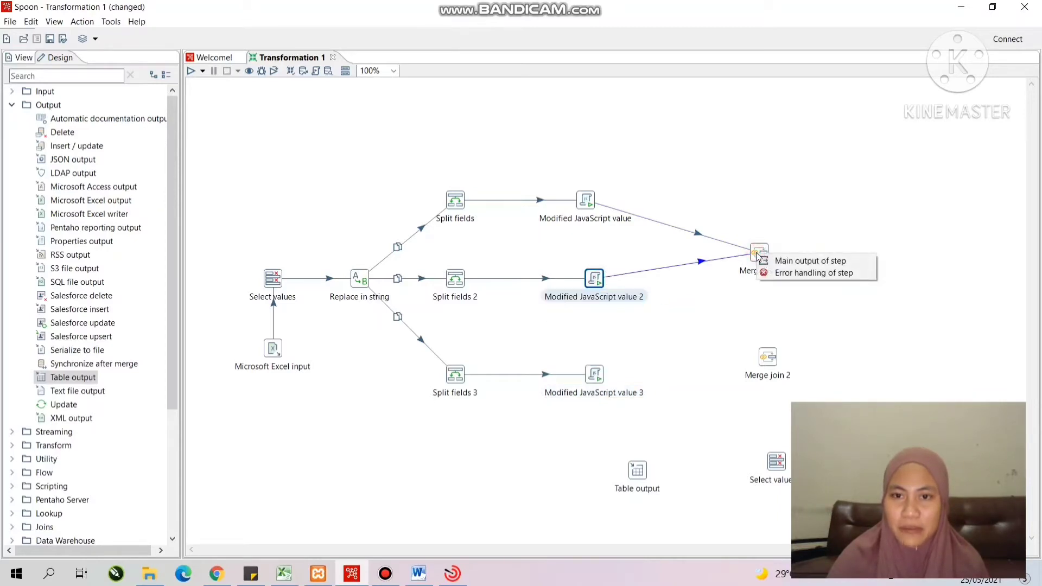
left_click(763, 261)
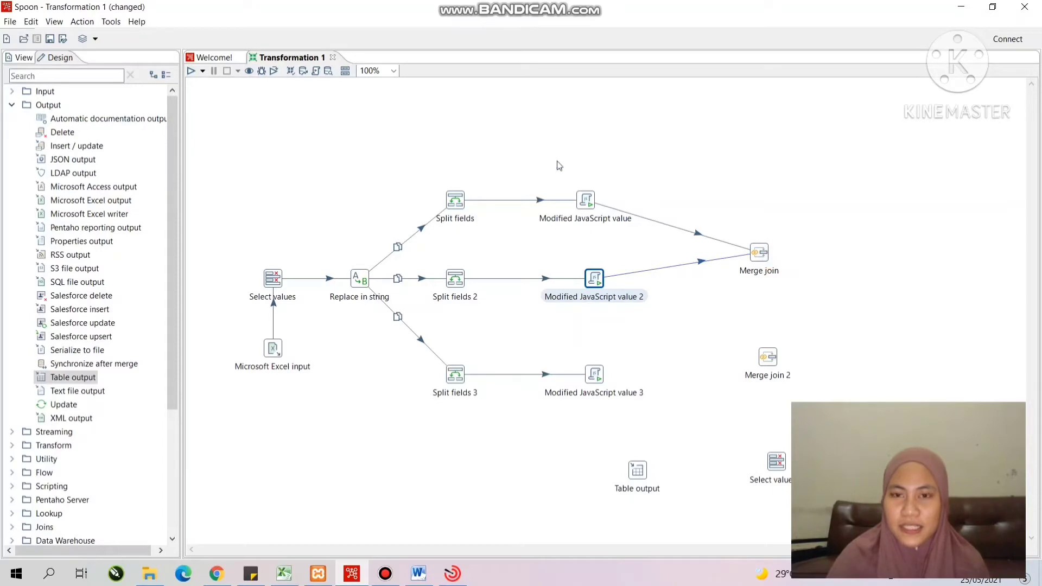
left_click_drag(559, 165, 605, 239)
left_click(627, 193)
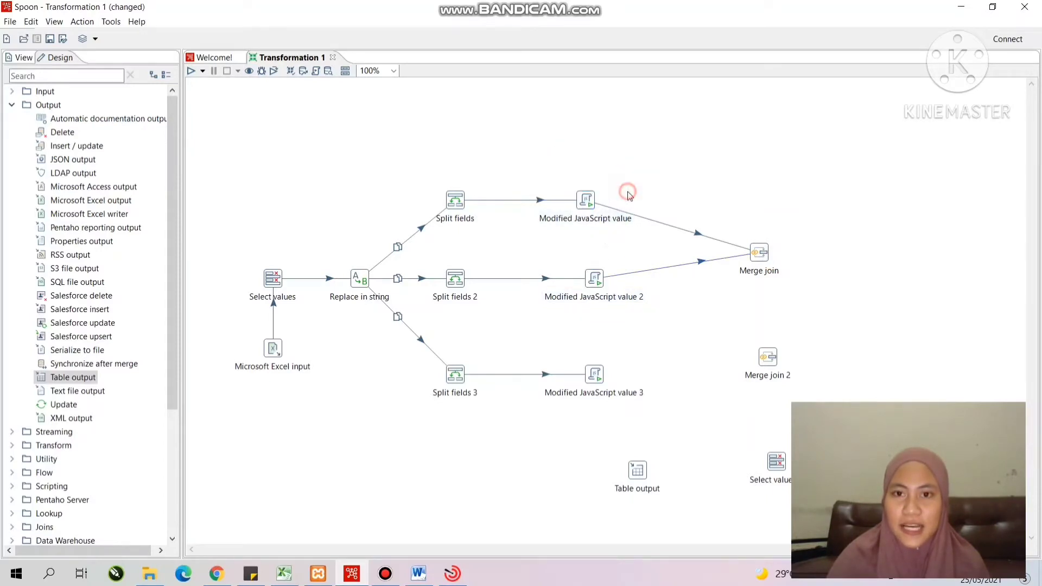
left_click_drag(548, 163, 597, 228)
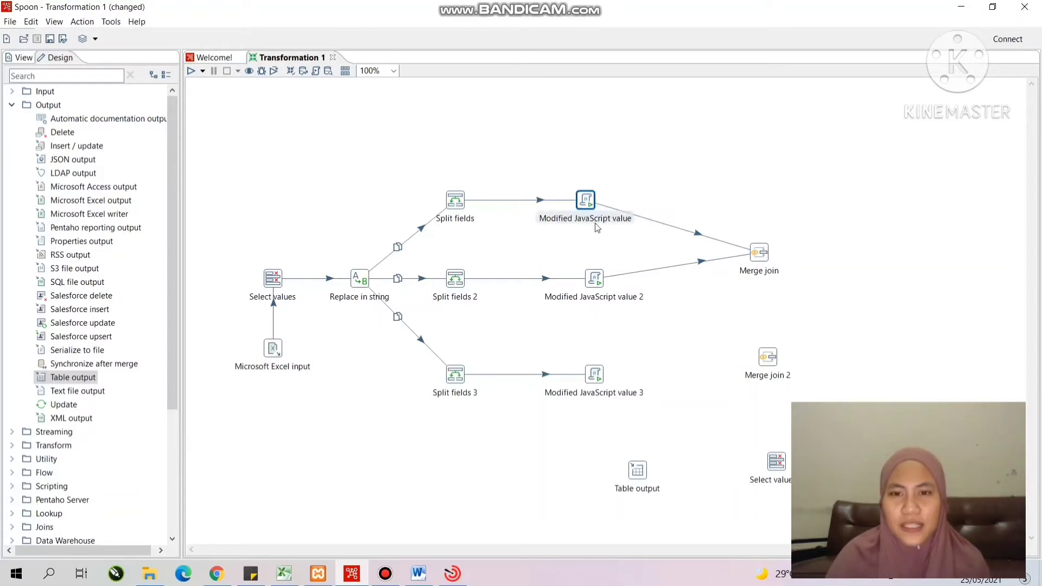
left_click(631, 179)
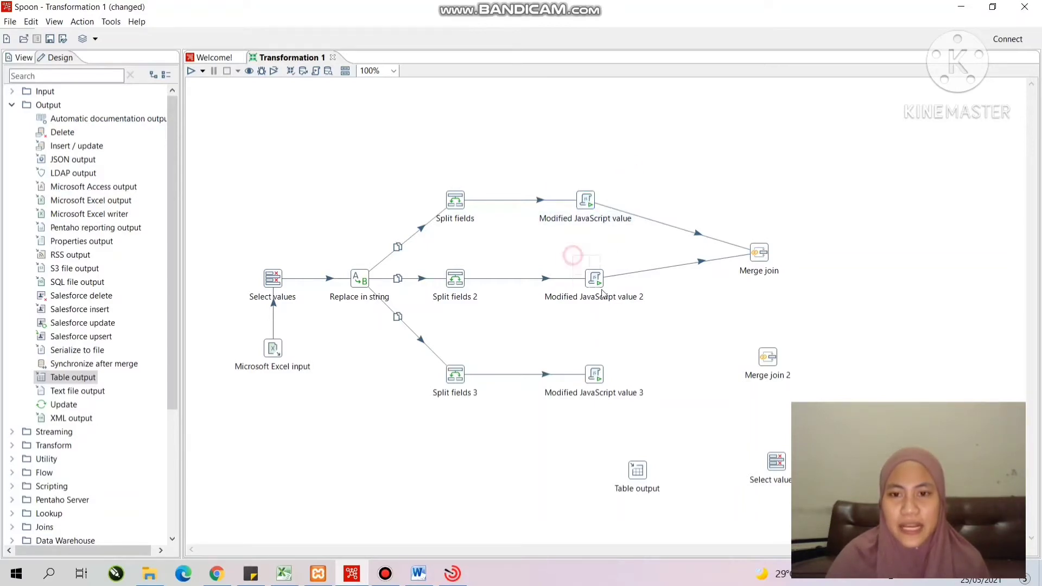
left_click(687, 306)
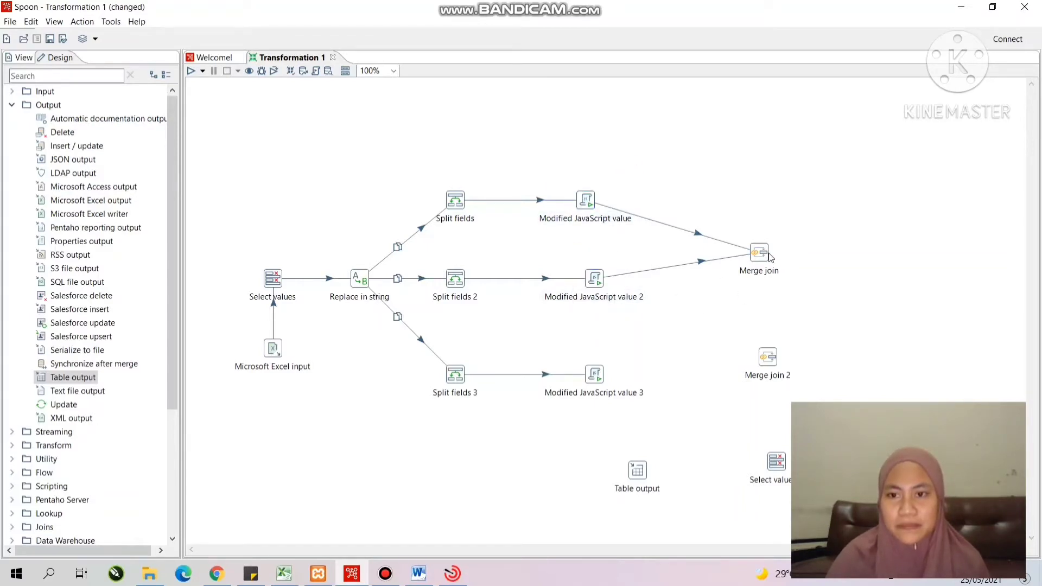
Align Merge join 2 beneath Merge join and connect the main output of Modified JavaScript value 3 to it.
left_click_drag(768, 359, 753, 361)
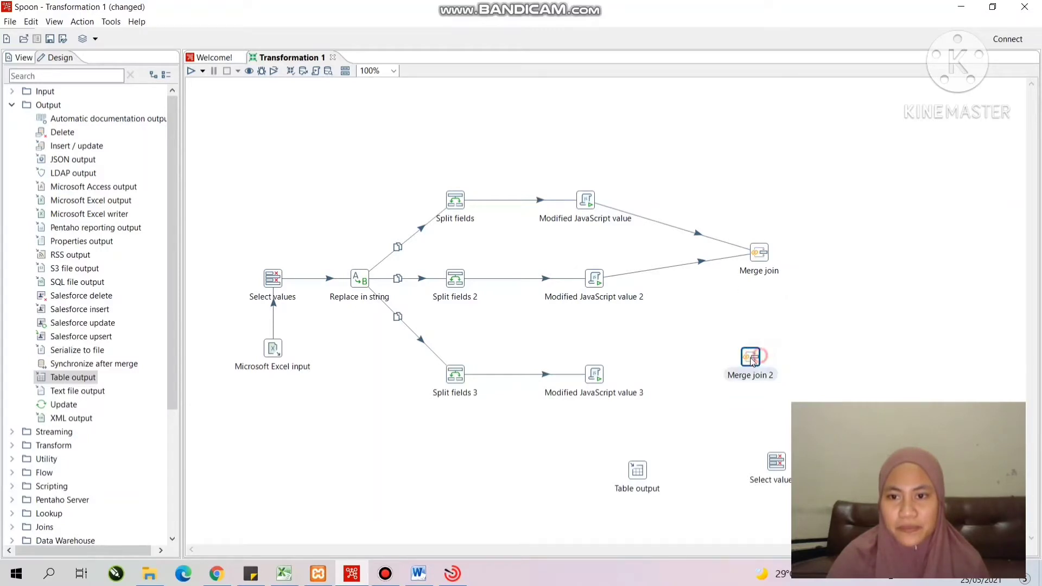
left_click(727, 338)
mouse_move(601, 373)
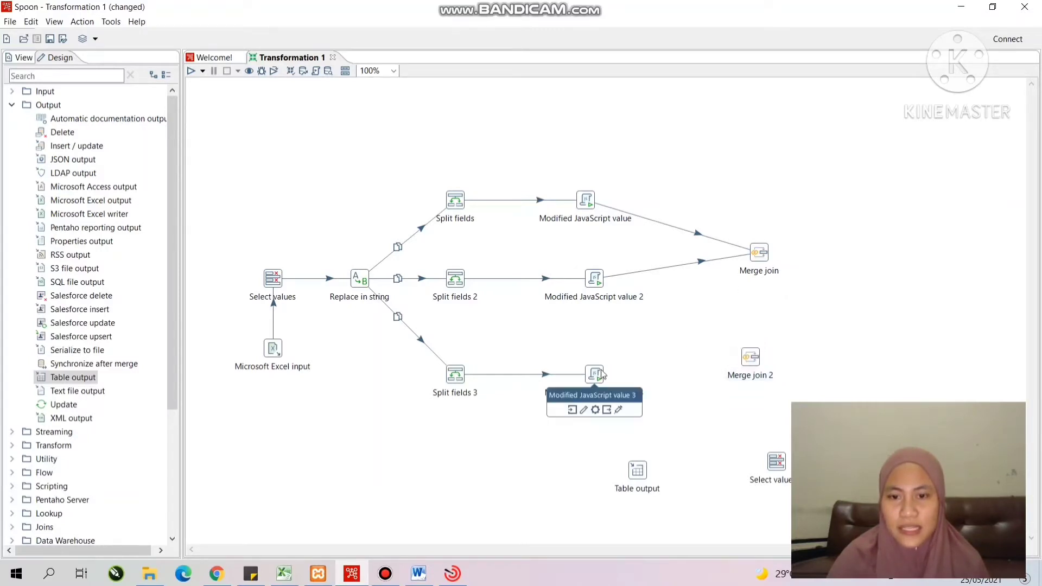
mouse_move(606, 409)
left_mouse_down()
mouse_move(630, 361)
mouse_move(750, 364)
left_mouse_up()
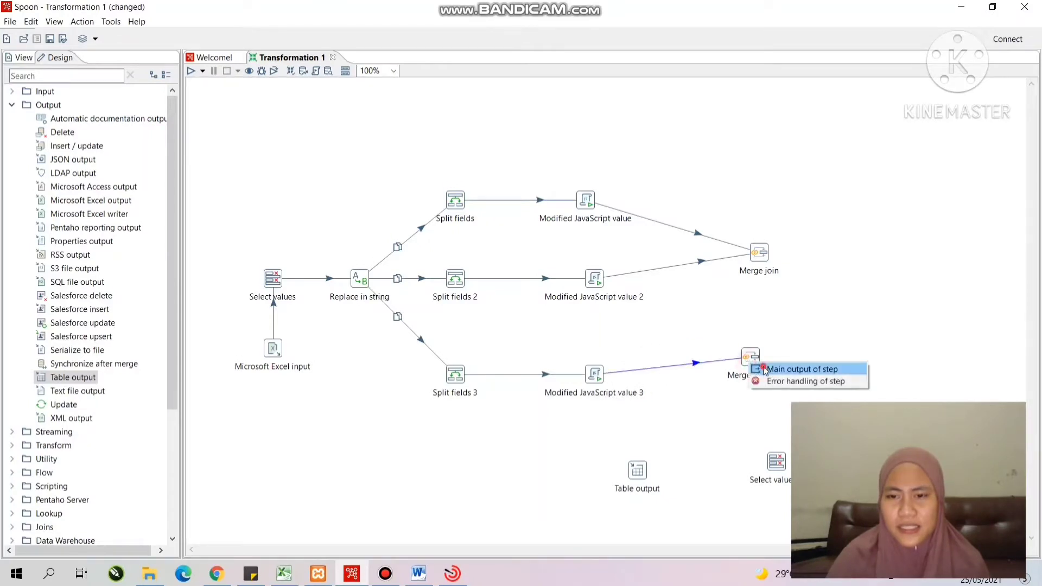
left_click(762, 365)
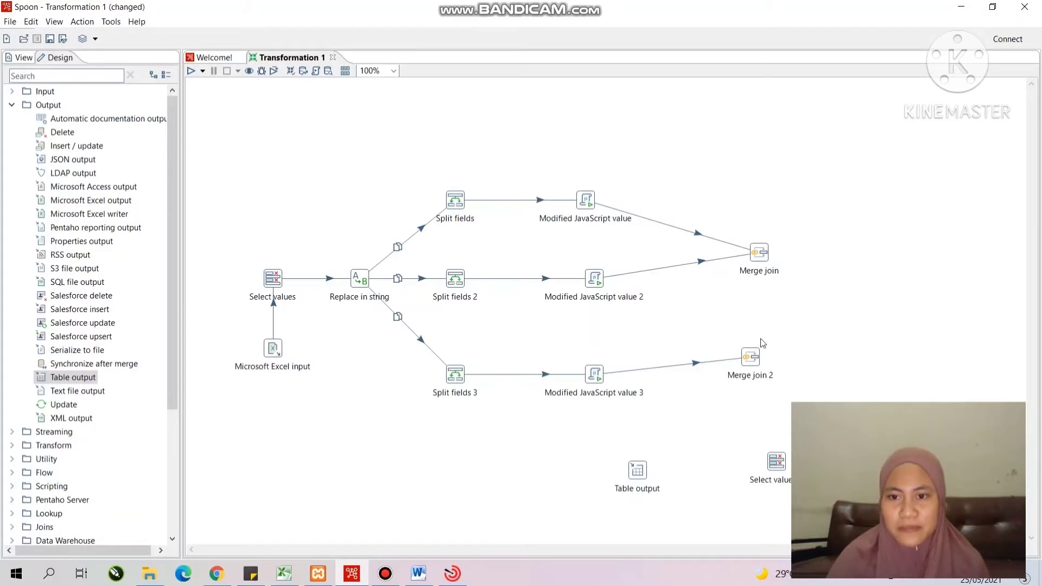
Connect Merge join to Merge join 2, and Merge join 2 to the second Select values step.
mouse_move(764, 254)
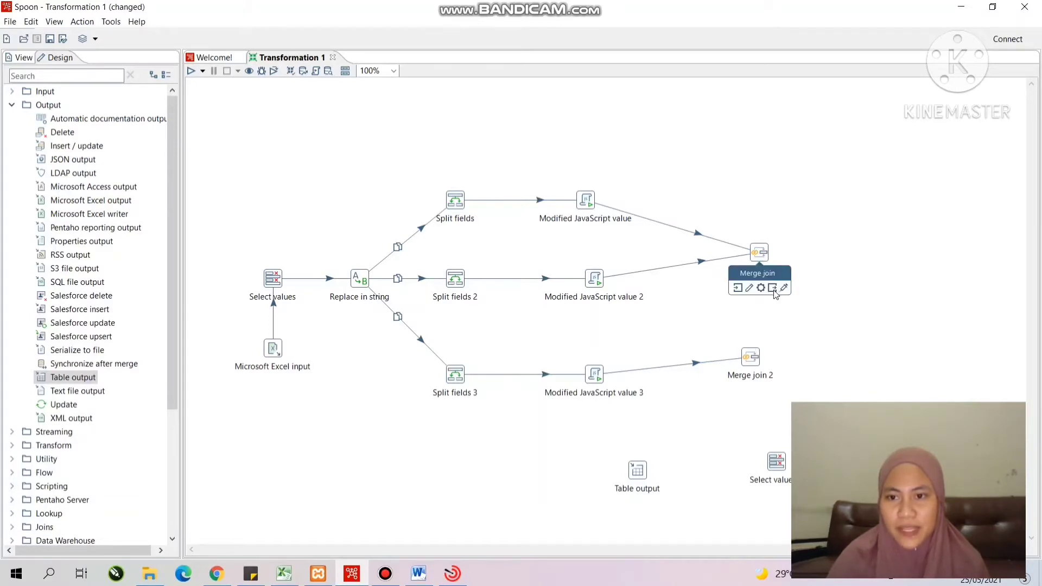
left_click_drag(771, 287, 754, 355)
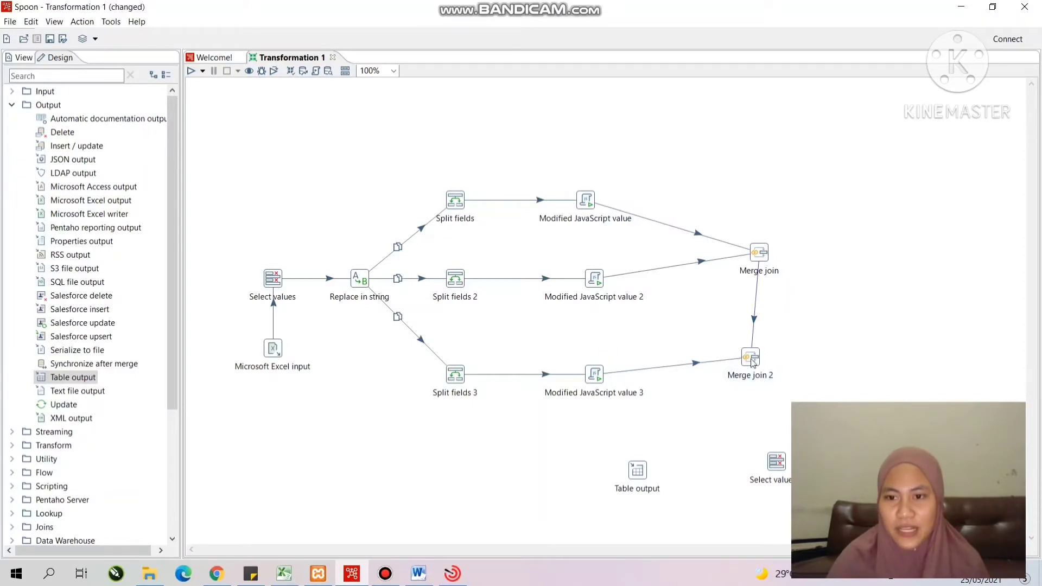
mouse_move(757, 395)
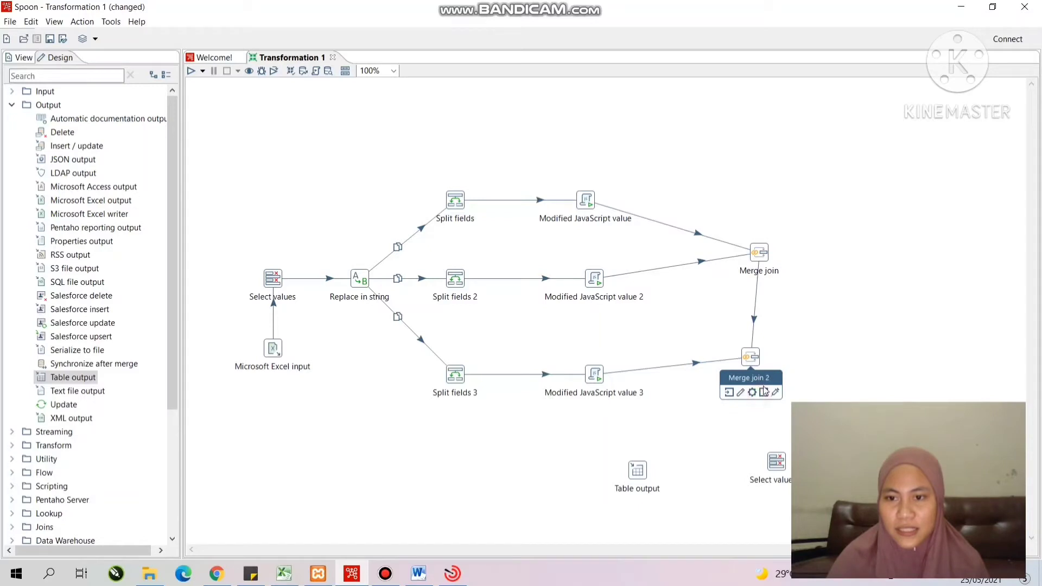
left_click_drag(763, 395, 779, 464)
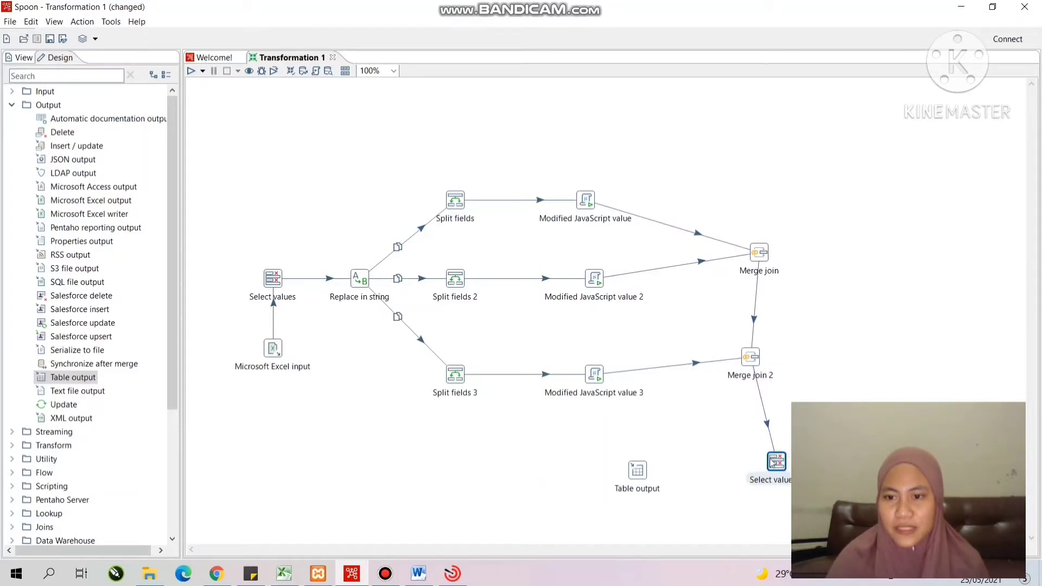
Connect the main output of the second Select values step to Table output.
mouse_move(782, 467)
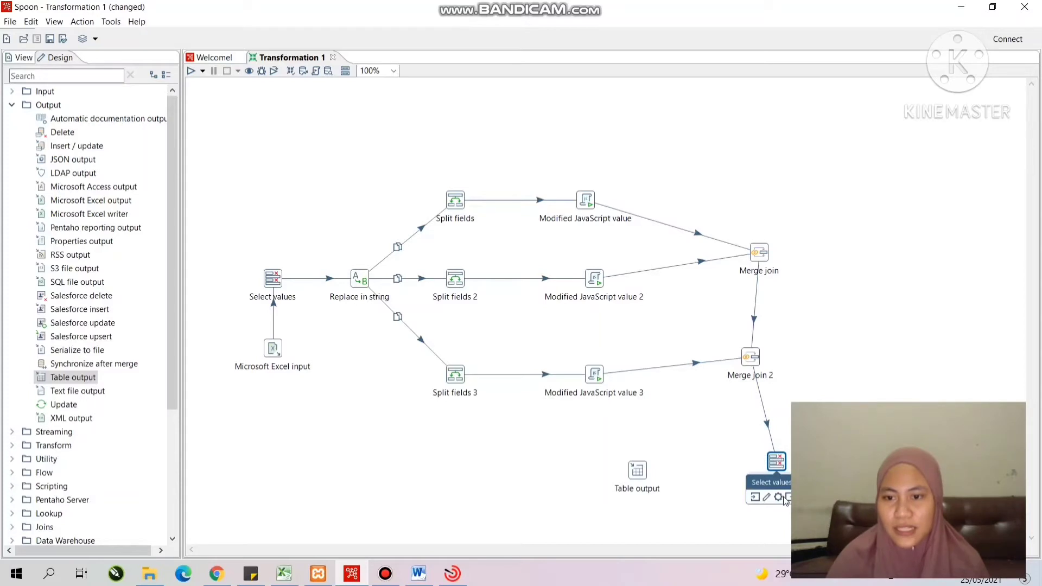
left_click_drag(755, 496, 640, 471)
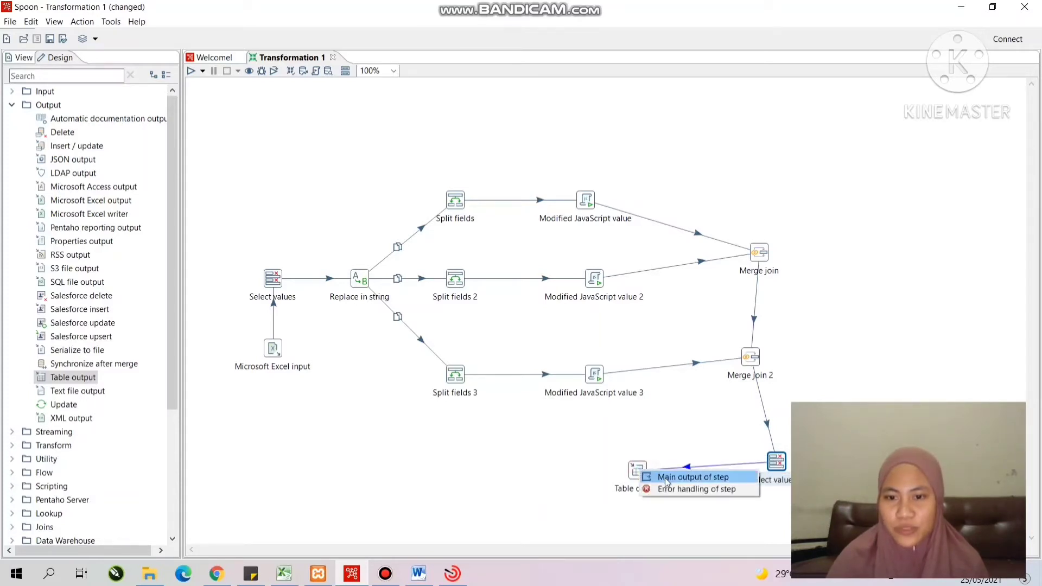
left_click(690, 477)
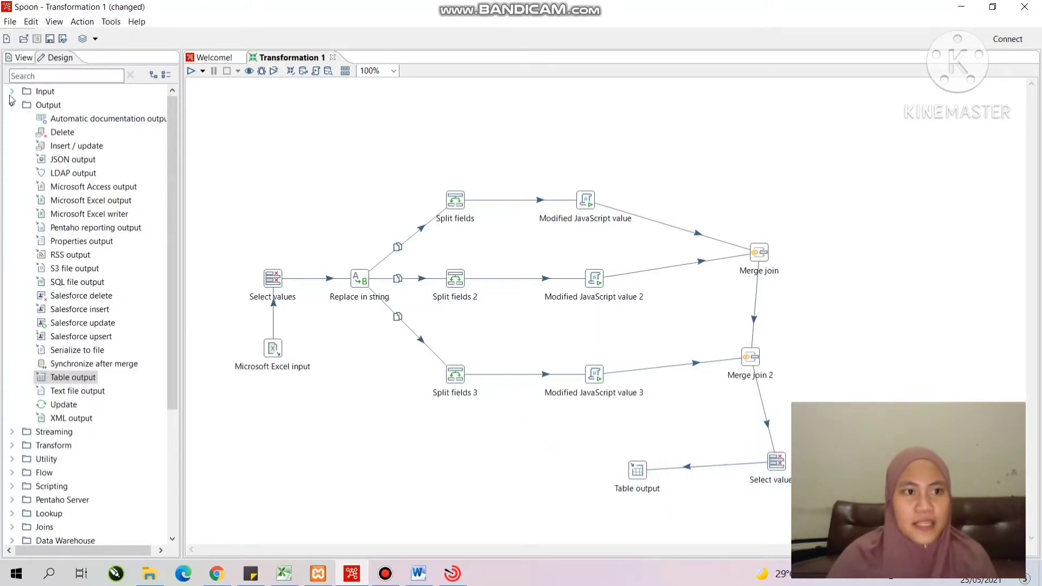
Collapse the Output category and show the transformation's object tree with its Database connections.
left_click(27, 106)
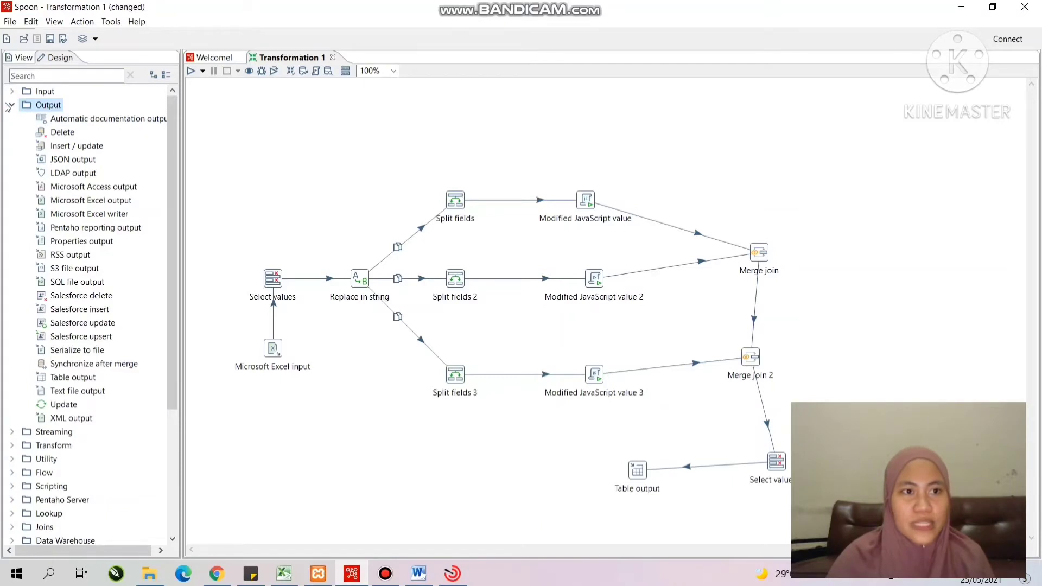
left_click(9, 106)
left_click(22, 57)
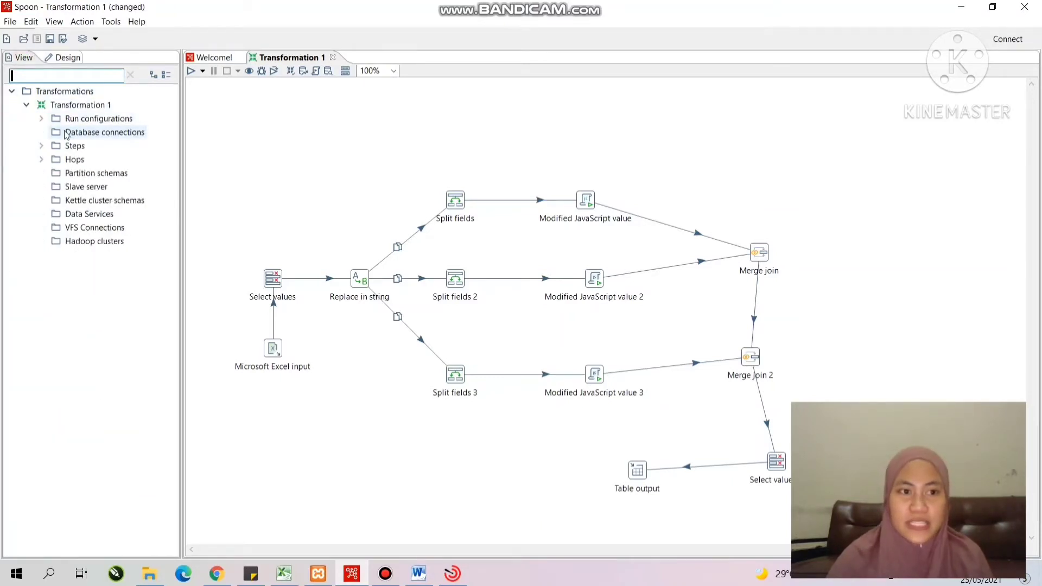
Switch to phpMyAdmin, create a database named db_laporan5 with the utf8mb4_general_ci collation, and return to Spoon.
left_click(231, 576)
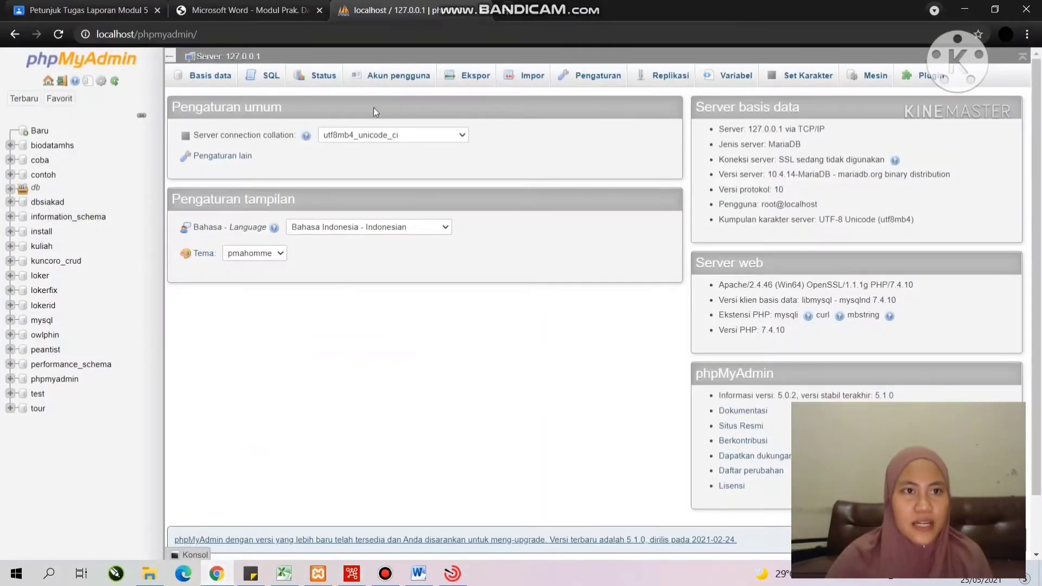
left_click(34, 131)
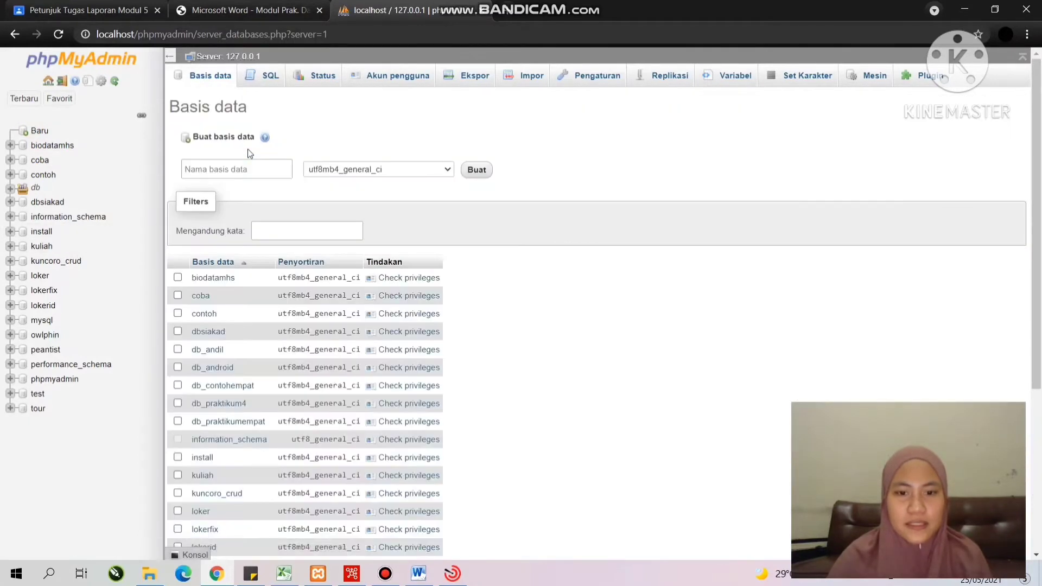
left_click(268, 168)
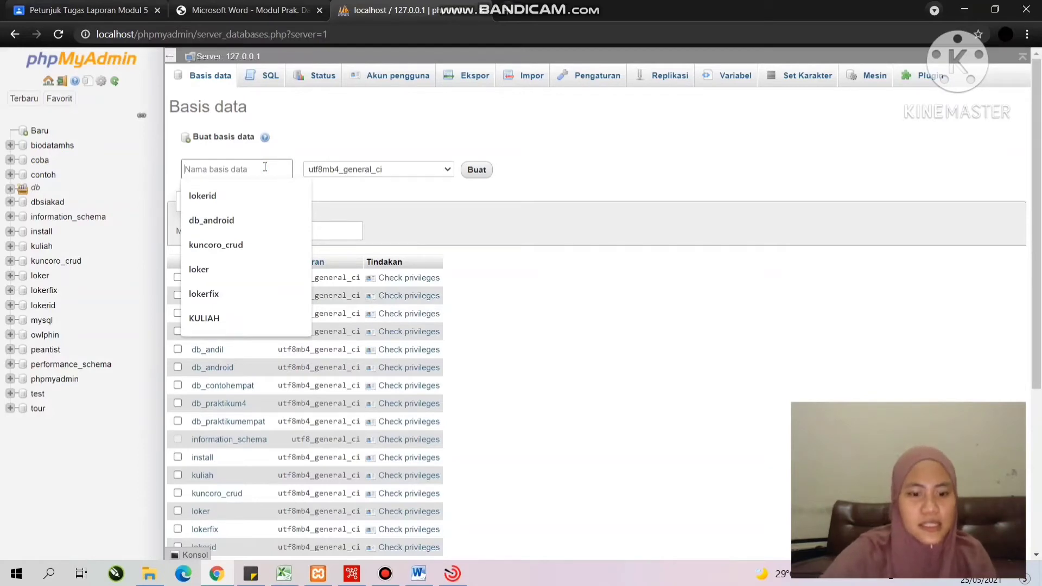
type("db_lap")
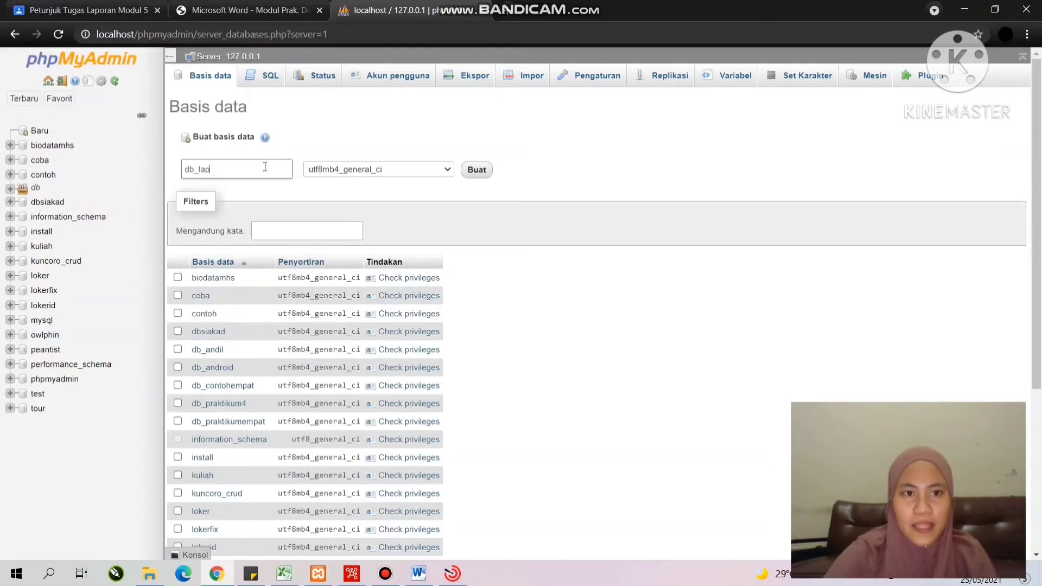
type("oran")
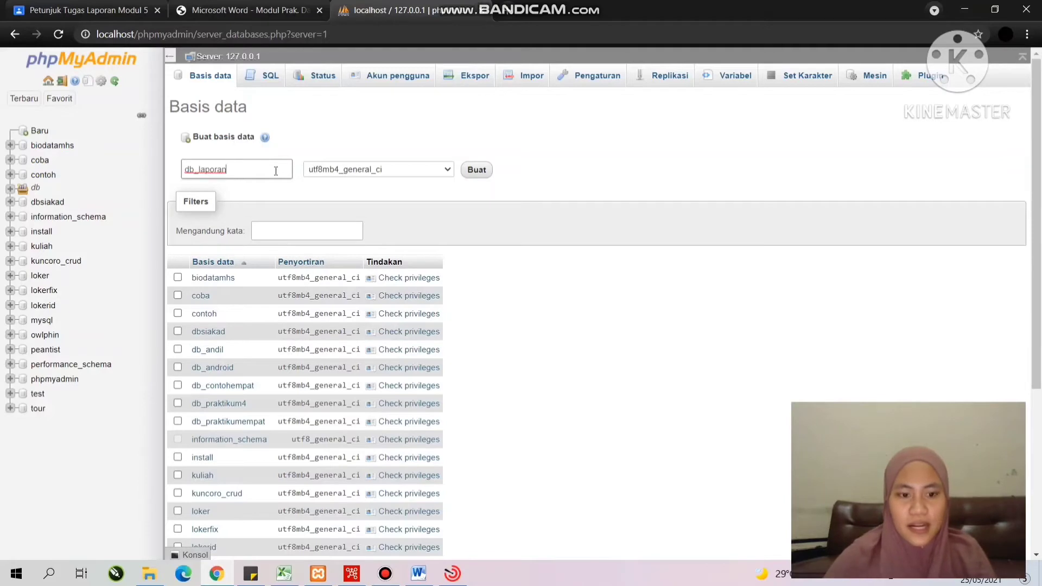
type("5")
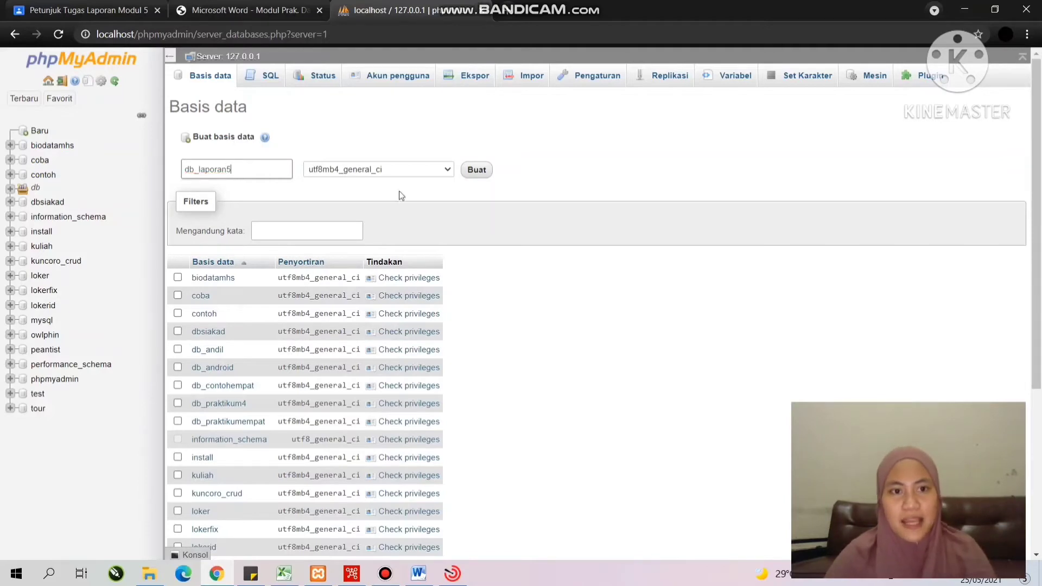
left_click(481, 178)
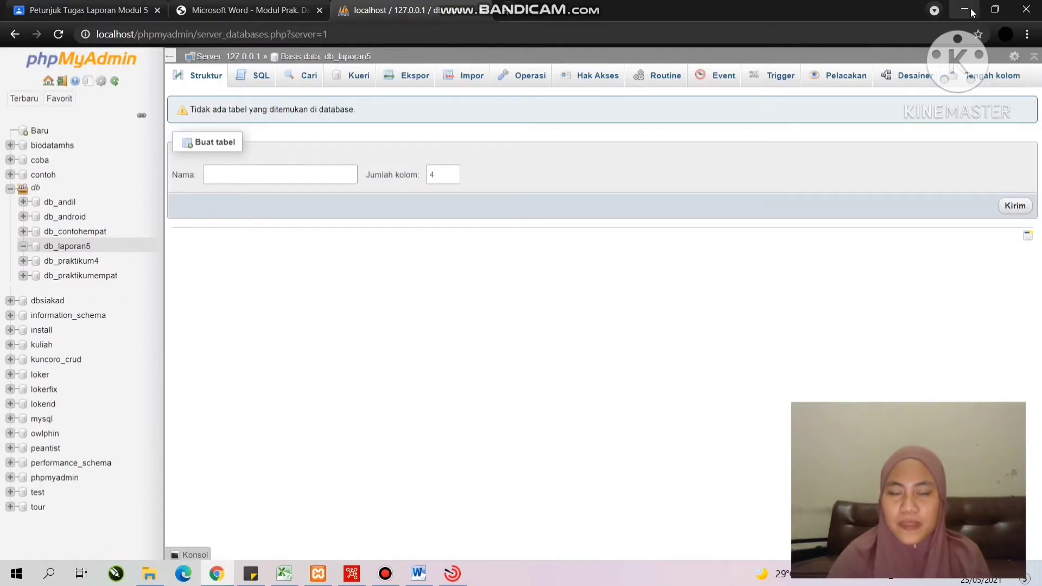
left_click(964, 10)
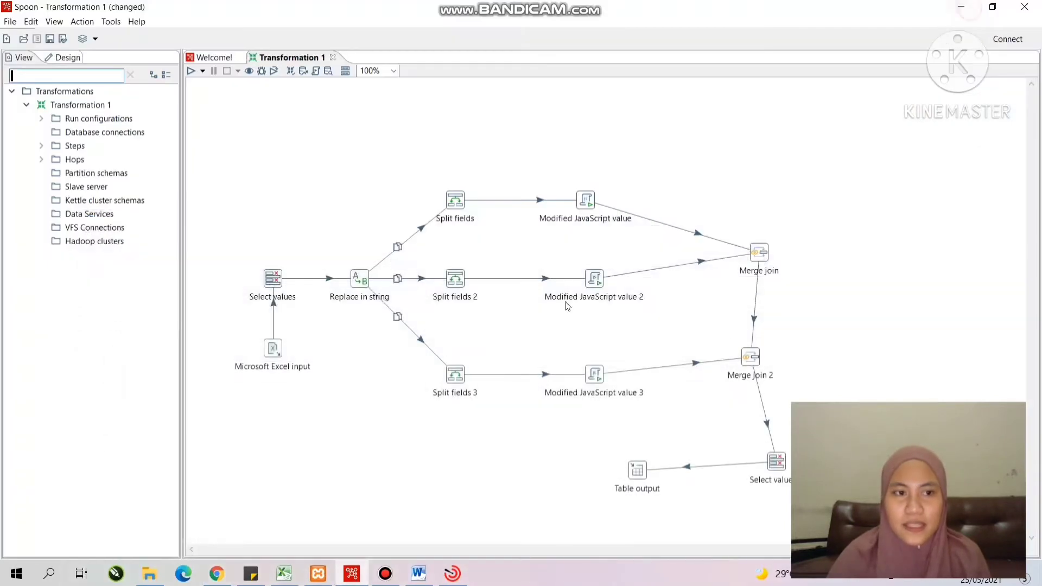
Create a database connection named db_laporan5 with host localhost and connection type MySQL.
left_click(89, 132)
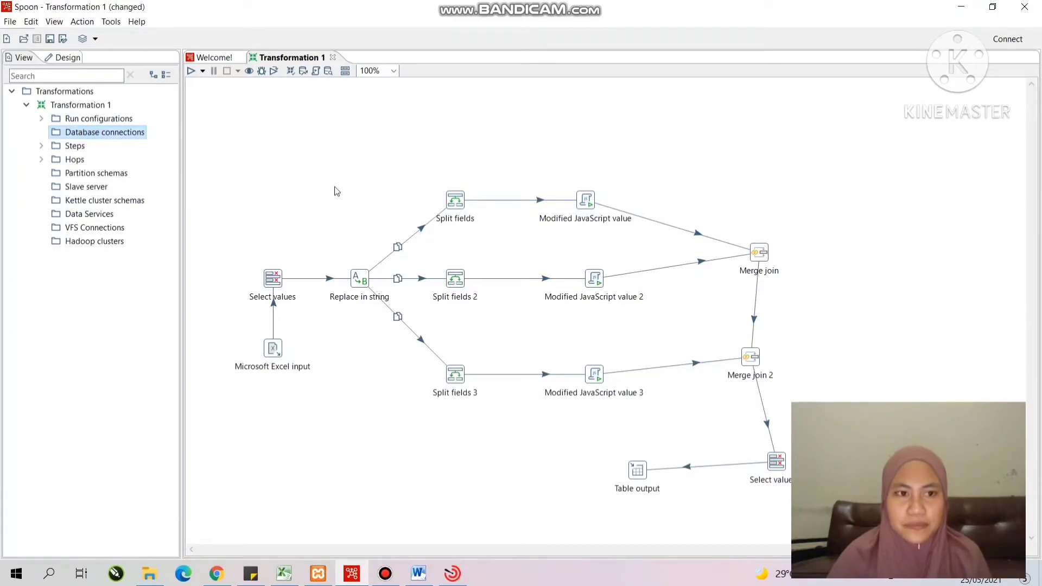
double_click(134, 135)
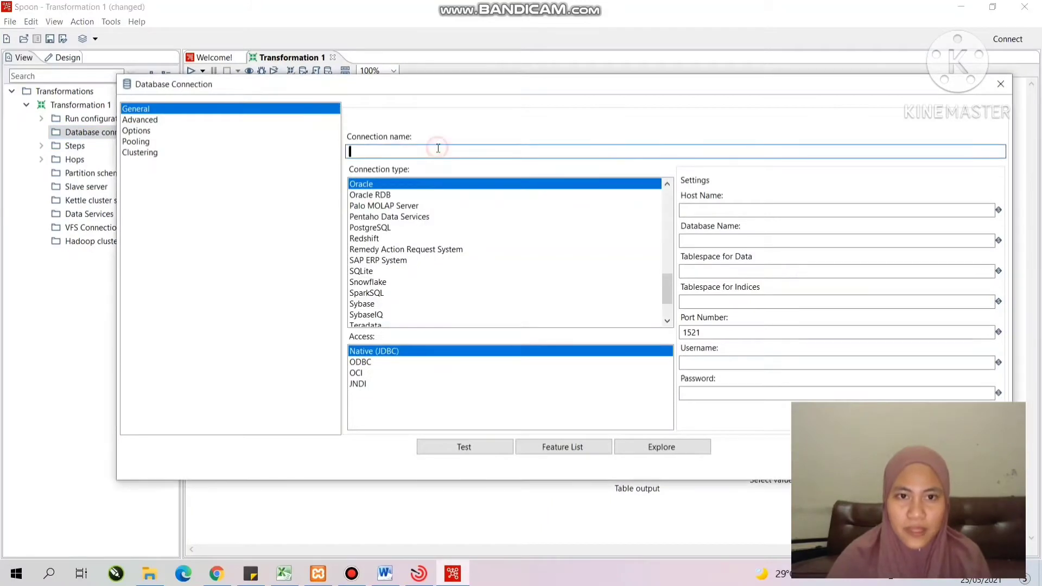
type("db_")
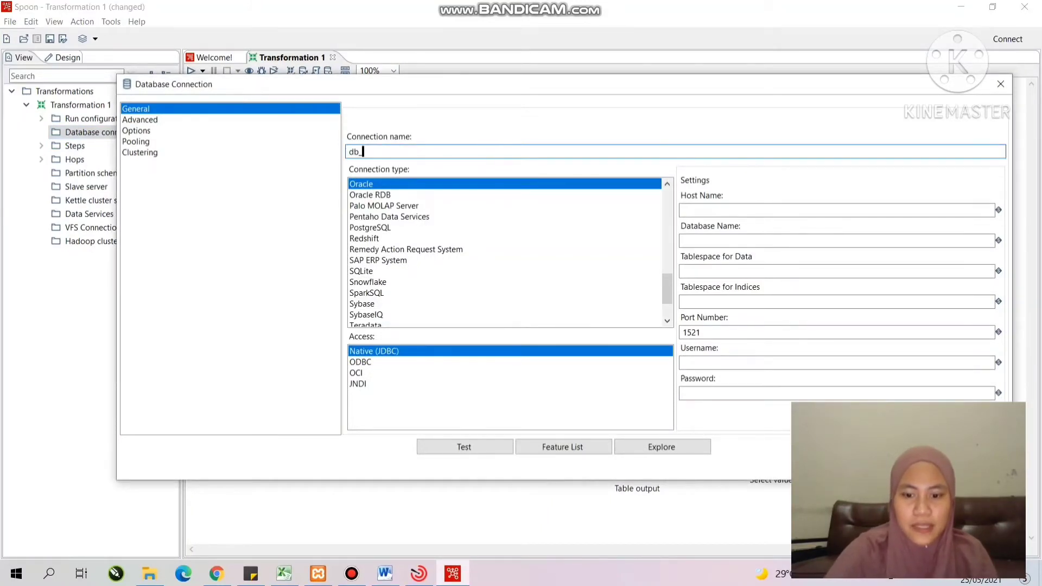
type("laporan5")
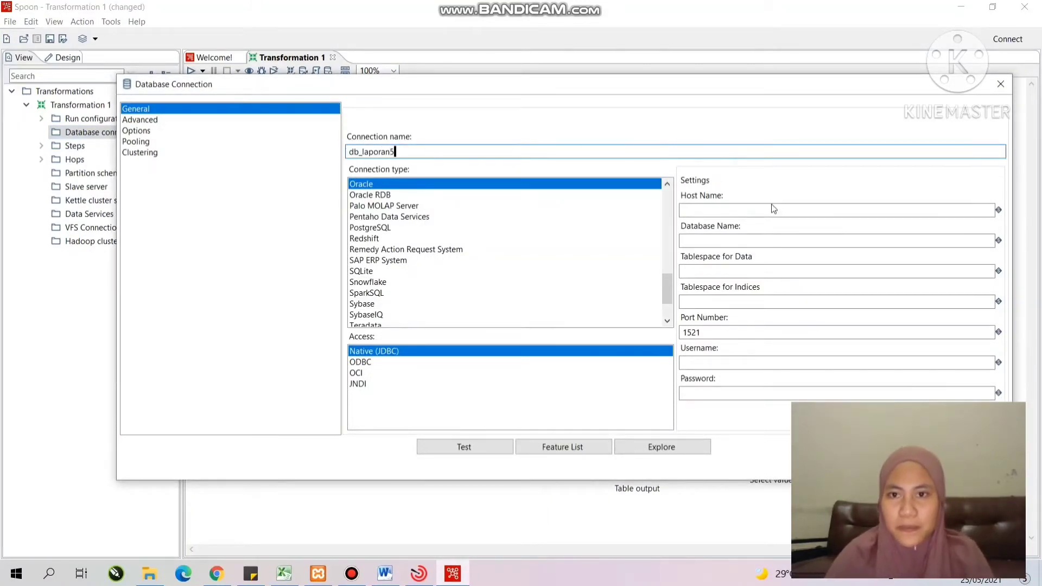
left_click(790, 210)
type("localhost")
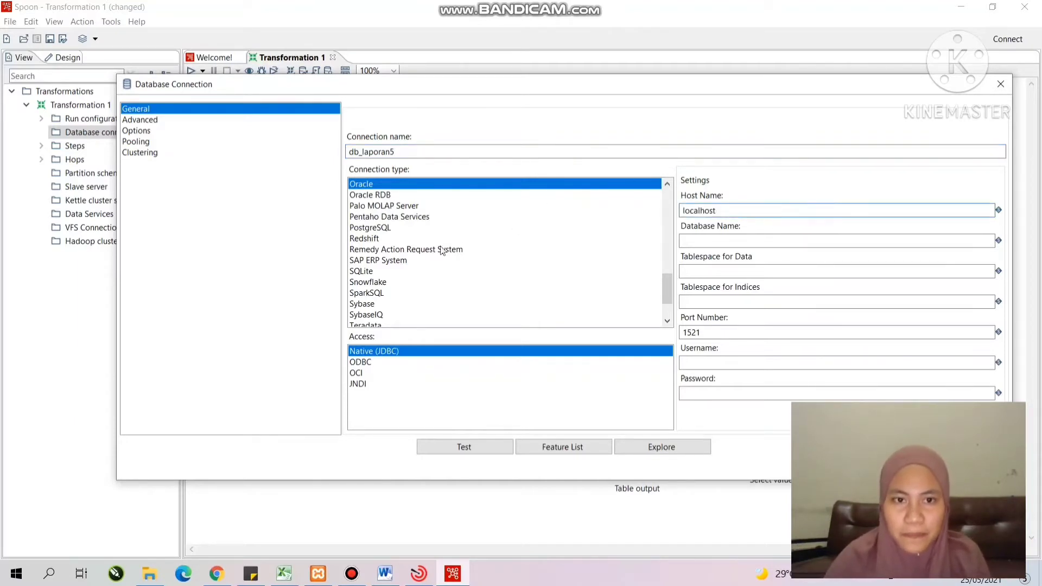
scroll(442, 250, "down", 2)
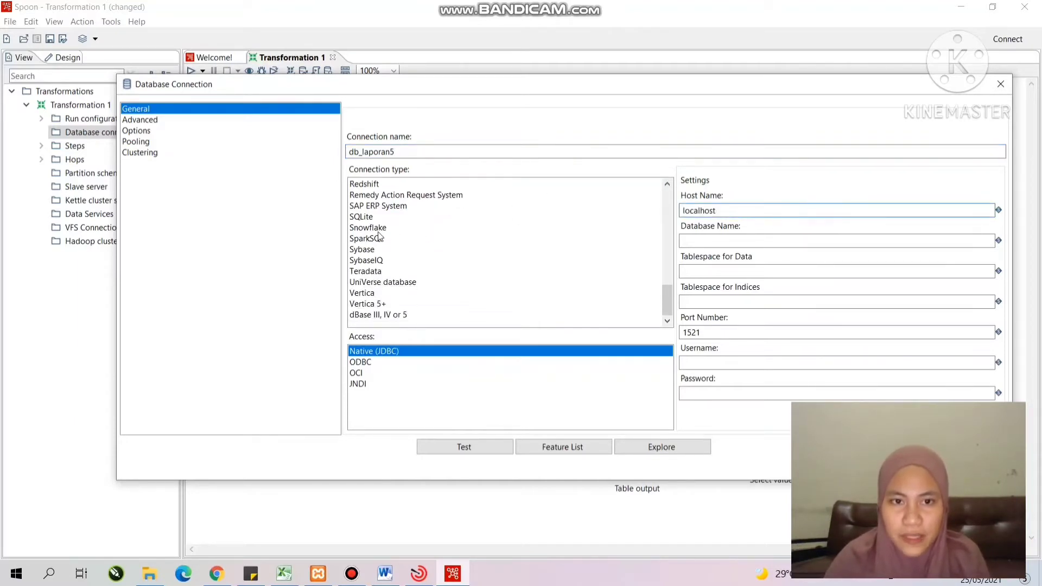
scroll(413, 245, "up", 8)
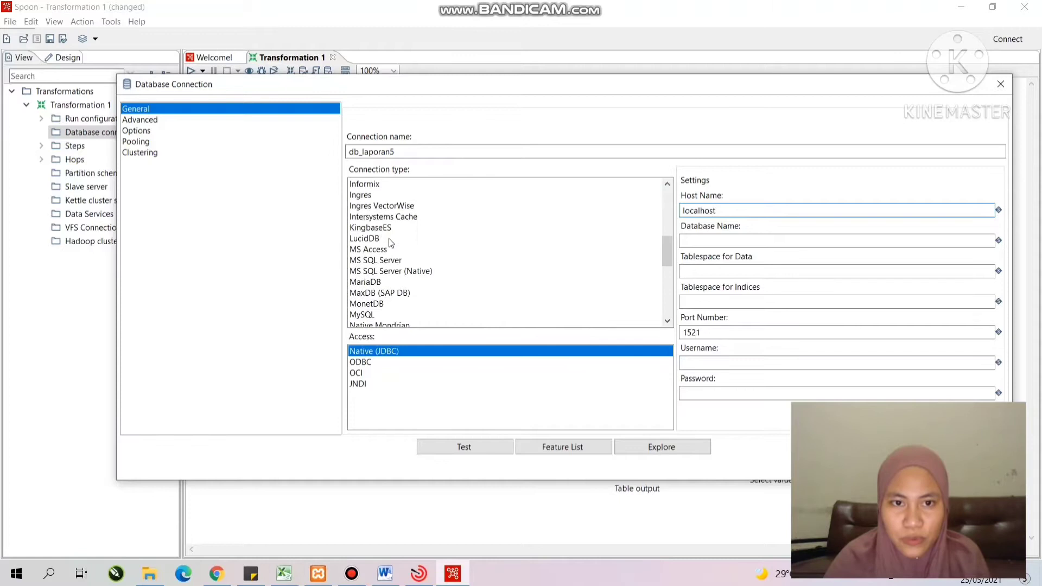
left_click(367, 315)
Set the connection's database name to db_laporan5 and its username to root.
left_click(734, 240)
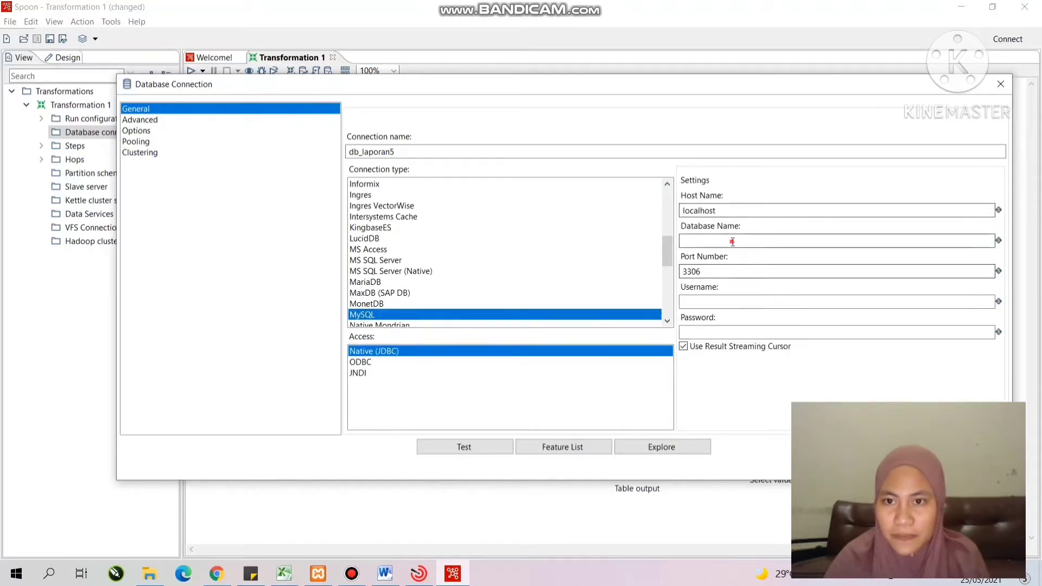
type("db")
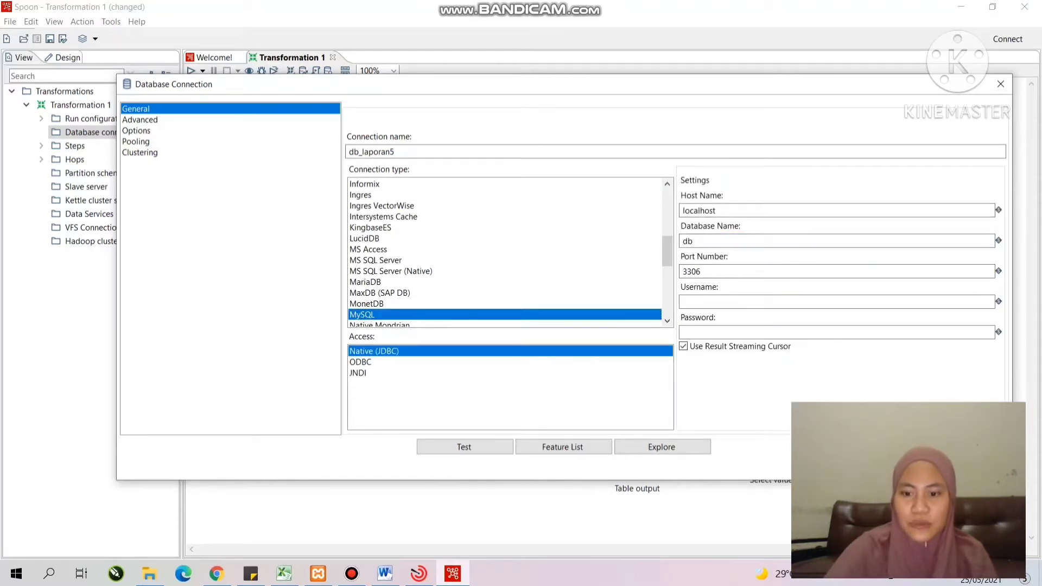
type("_laporan5")
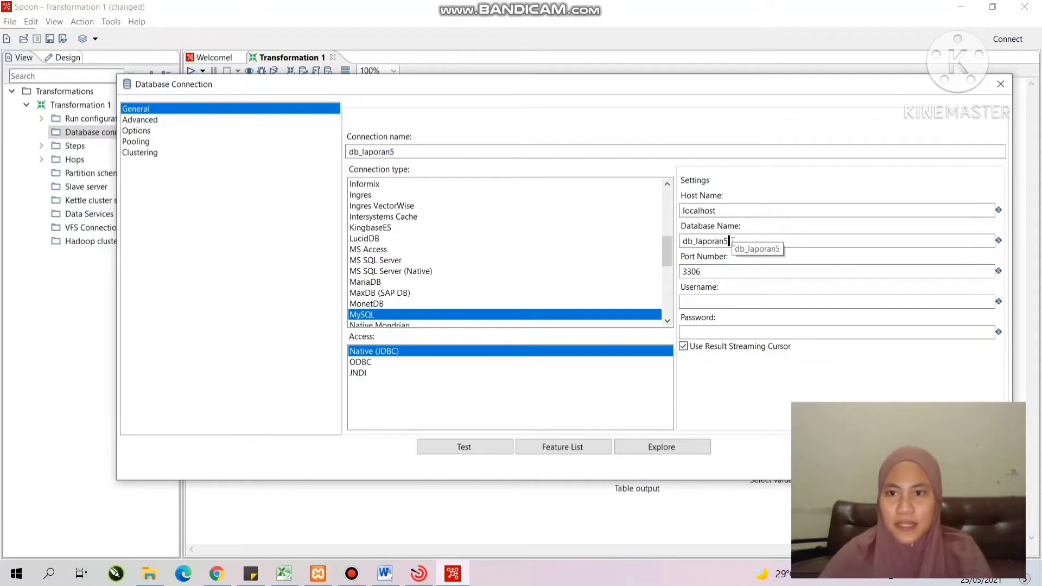
left_click(686, 301)
type("r")
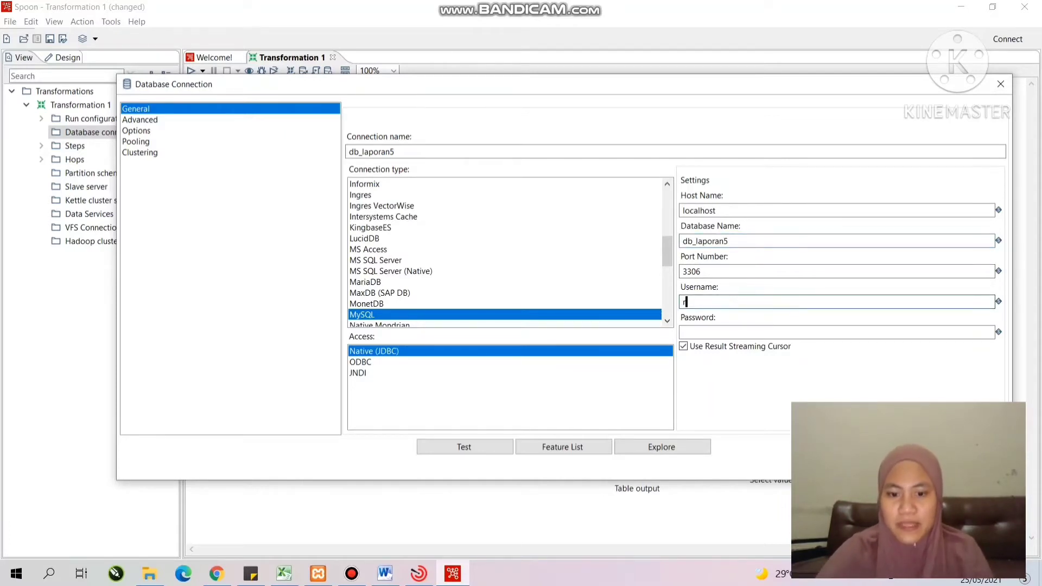
type("oot")
Test the db_laporan5 connection and save it.
left_click(495, 447)
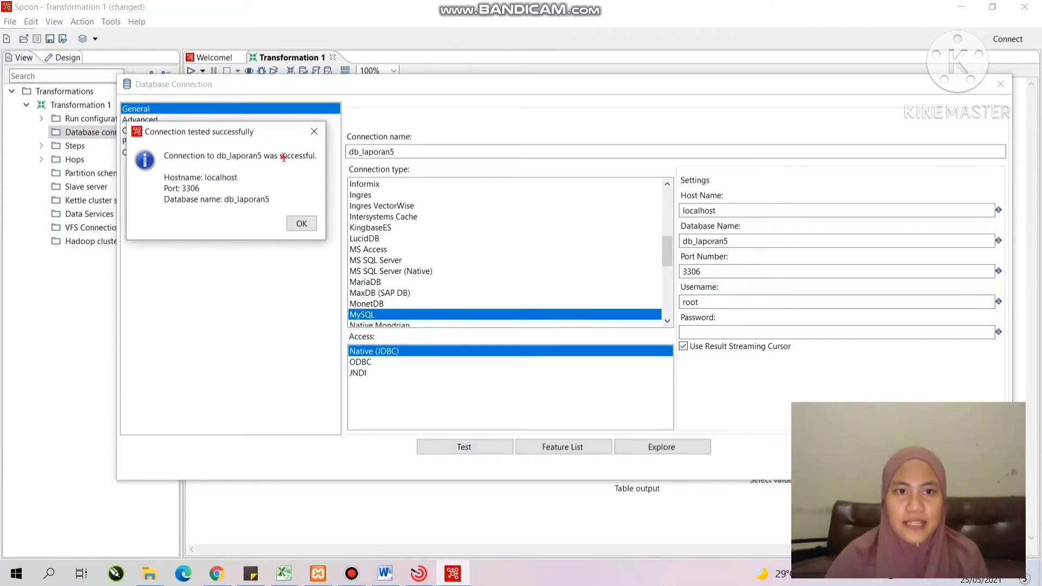
double_click(283, 158)
left_click(301, 224)
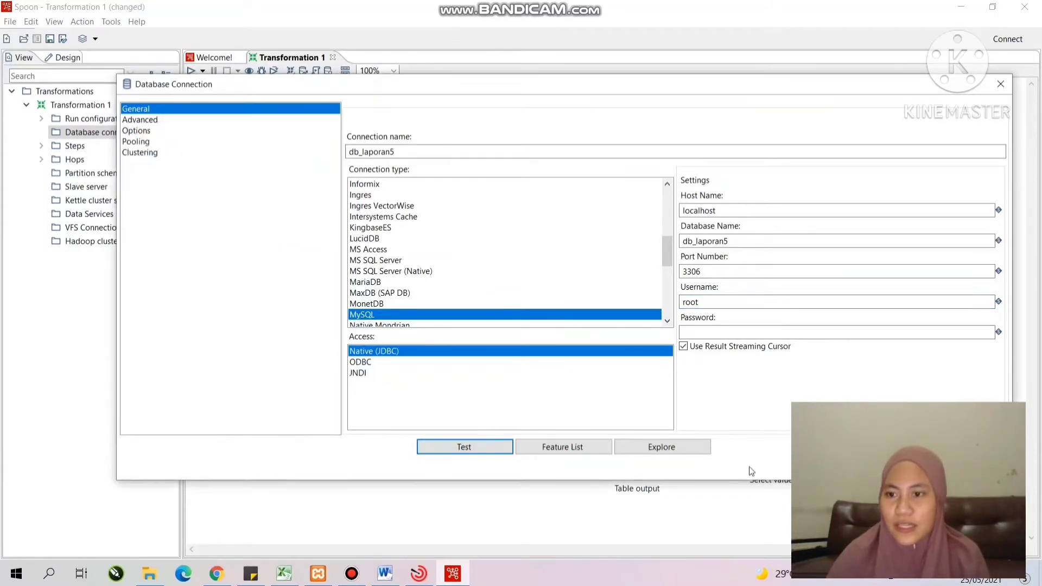
key("Return")
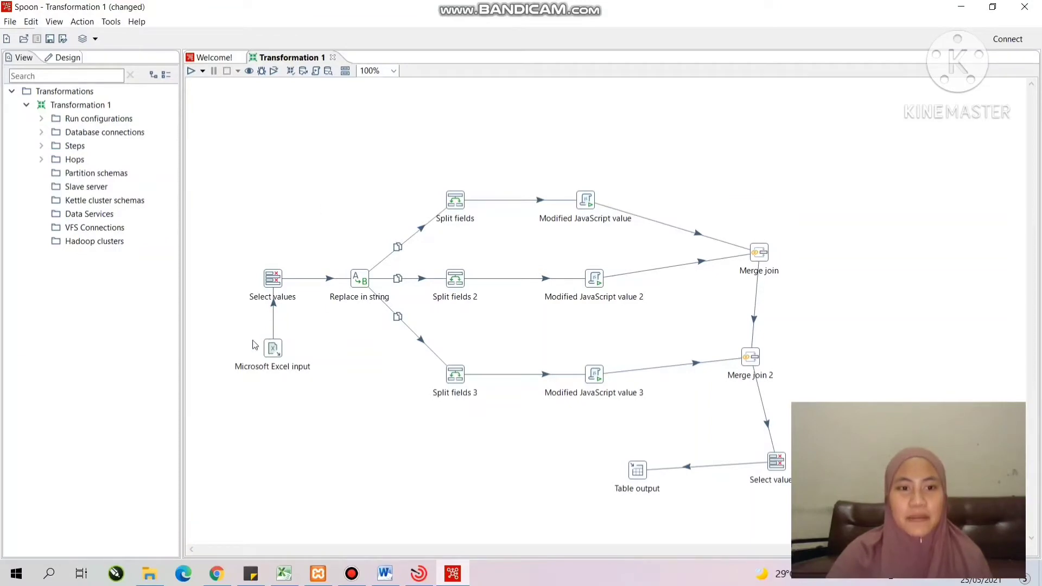
Set the spreadsheet type of the Microsoft Excel input step to Excel 2007 XLSX (Apache POI).
double_click(273, 350)
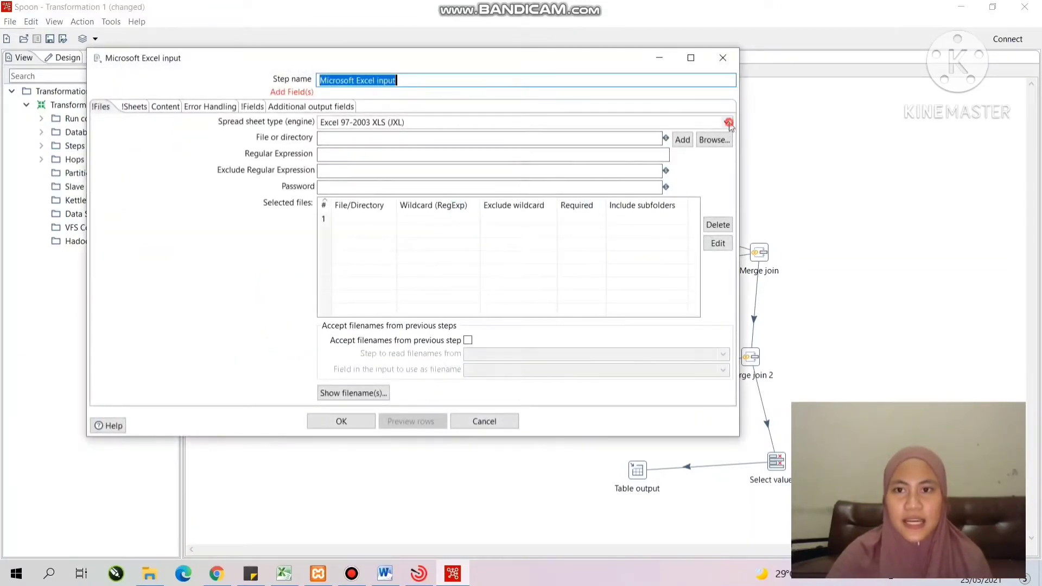
left_click(726, 122)
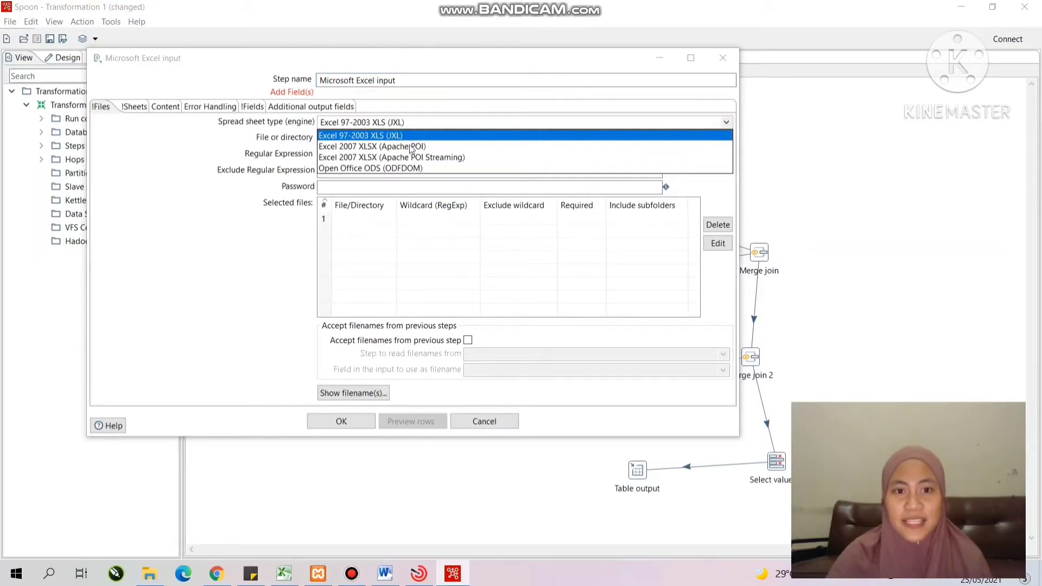
left_click(433, 146)
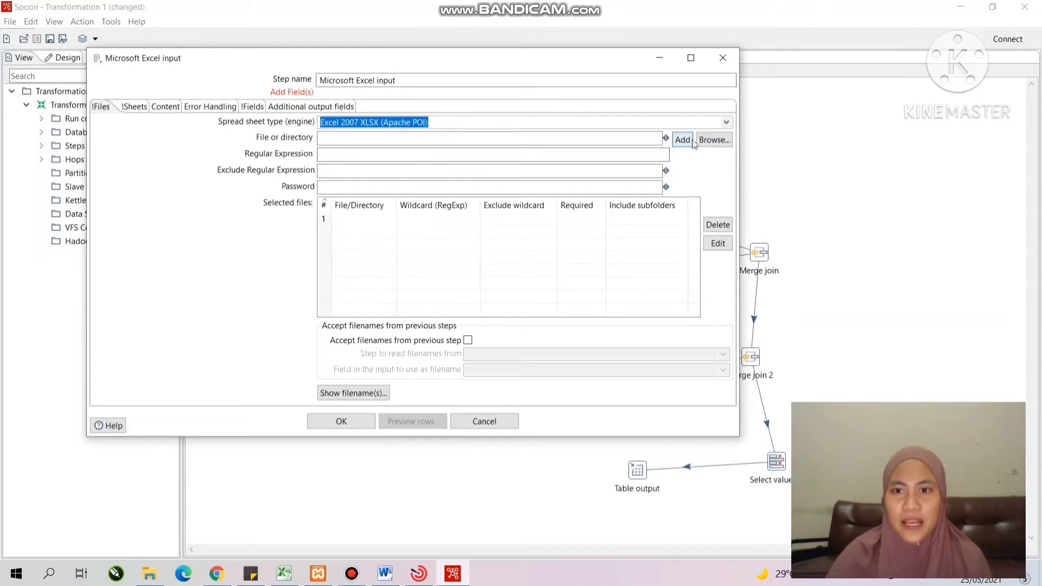
Add dataset_modul3.xlsx from the Laporan 5 folder under DATA WAREHOUSE to the Excel input's selected files.
left_click(715, 142)
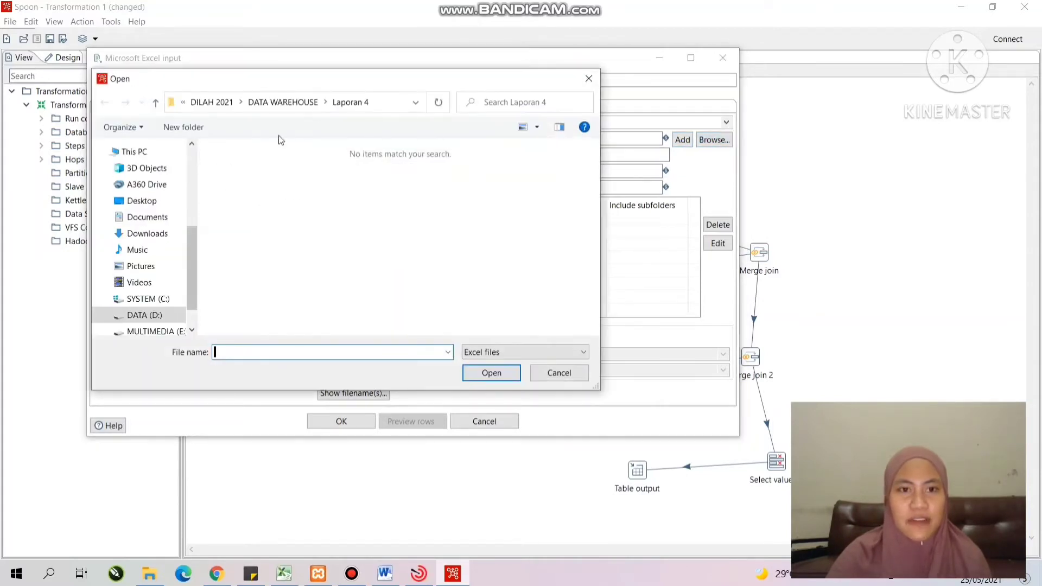
left_click(293, 105)
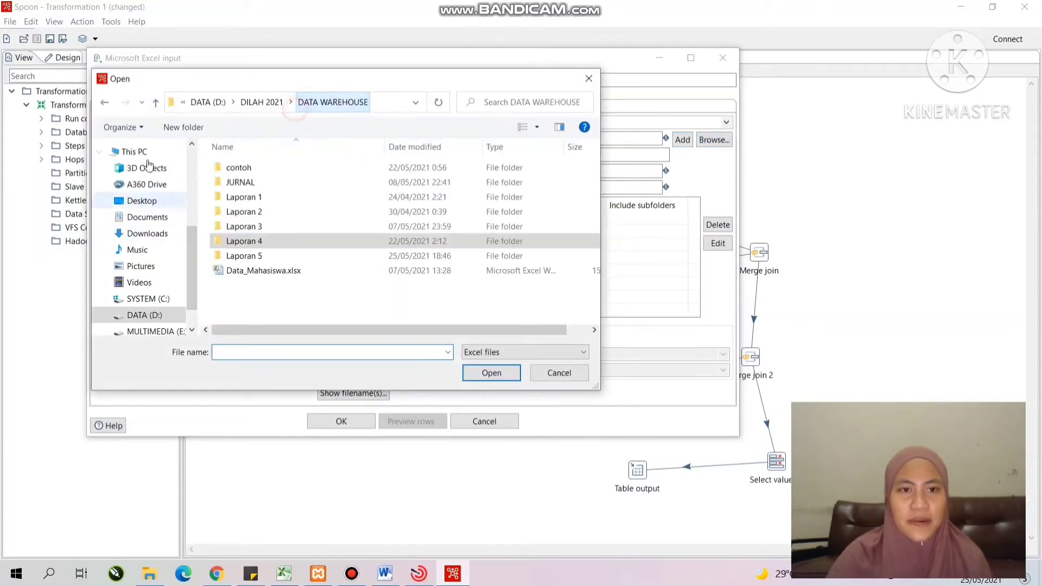
double_click(255, 255)
left_click(272, 171)
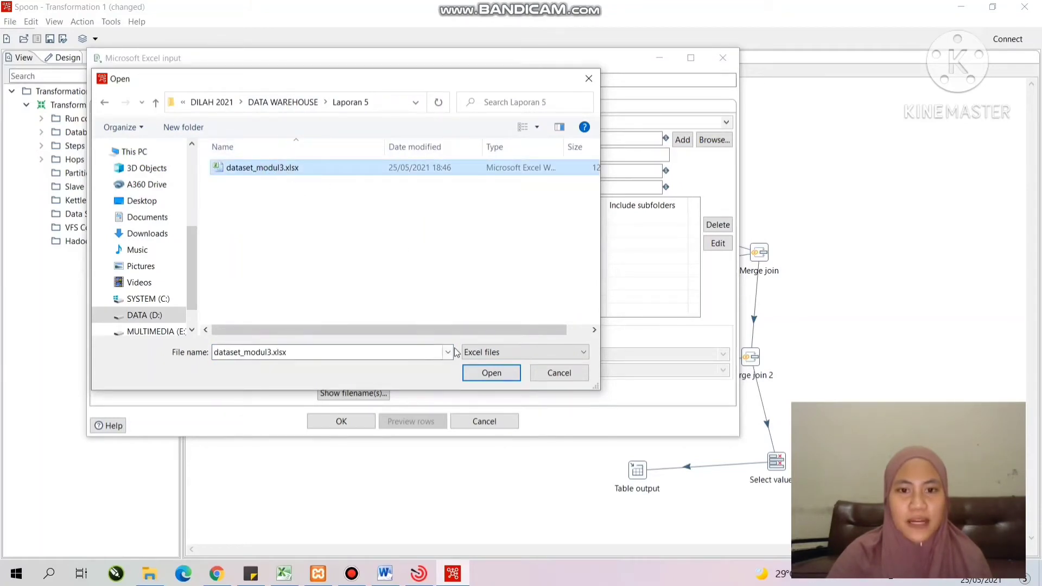
left_click(491, 374)
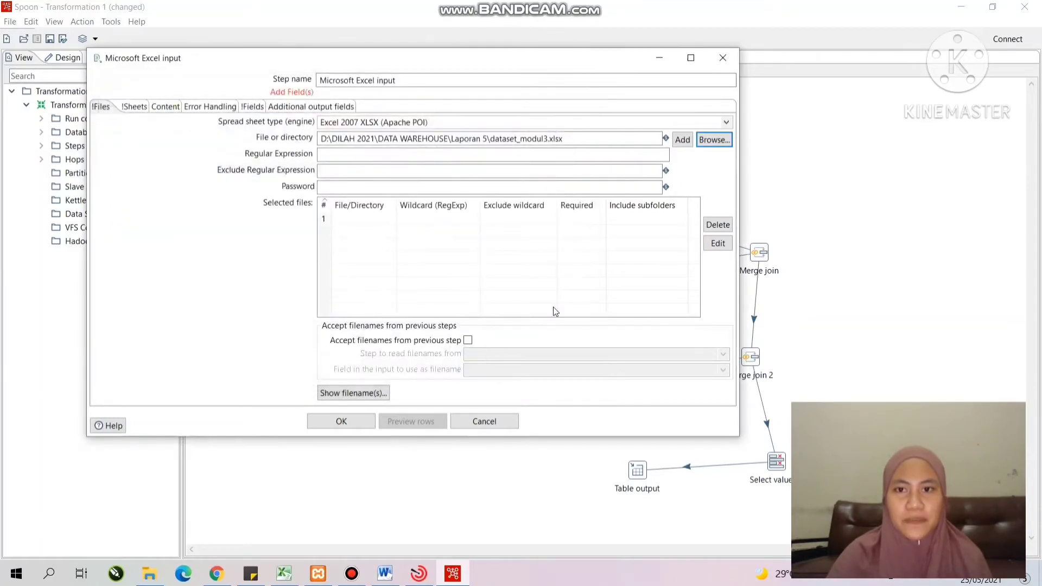
left_click(682, 139)
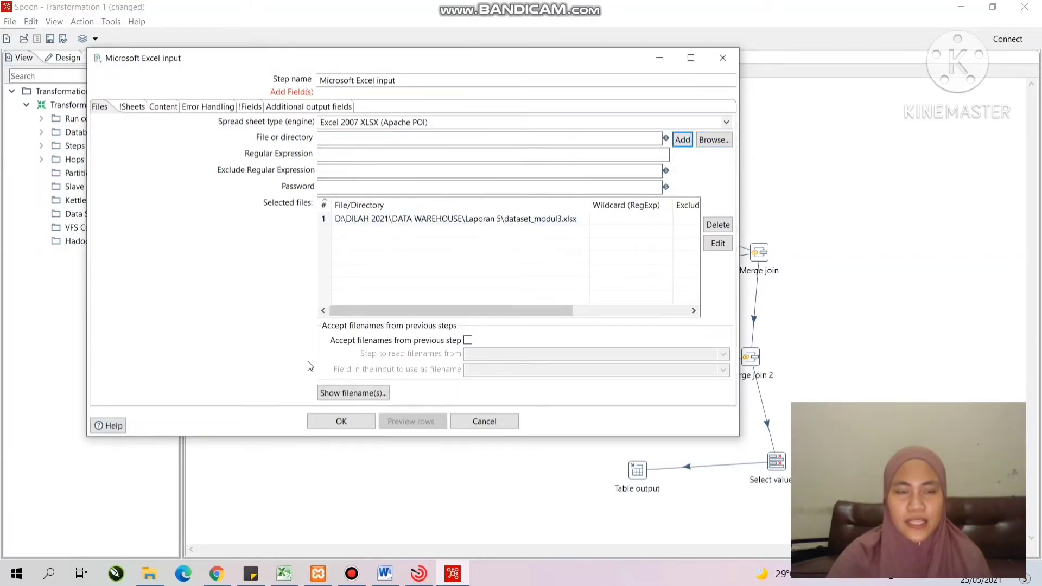
Load the Excel input's fields from the header row, save the step, and recheck its field list.
left_click(253, 107)
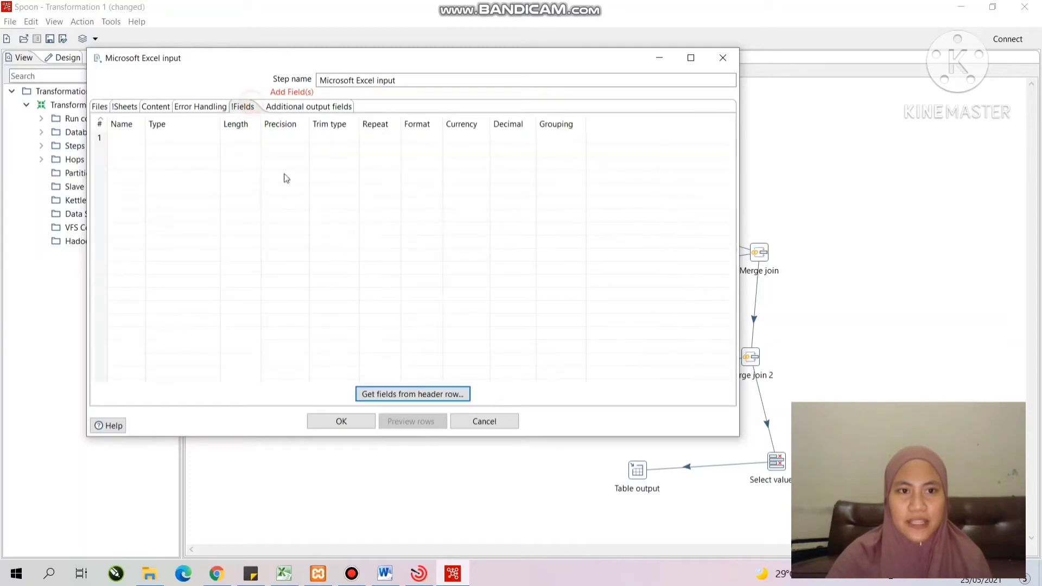
left_click(431, 397)
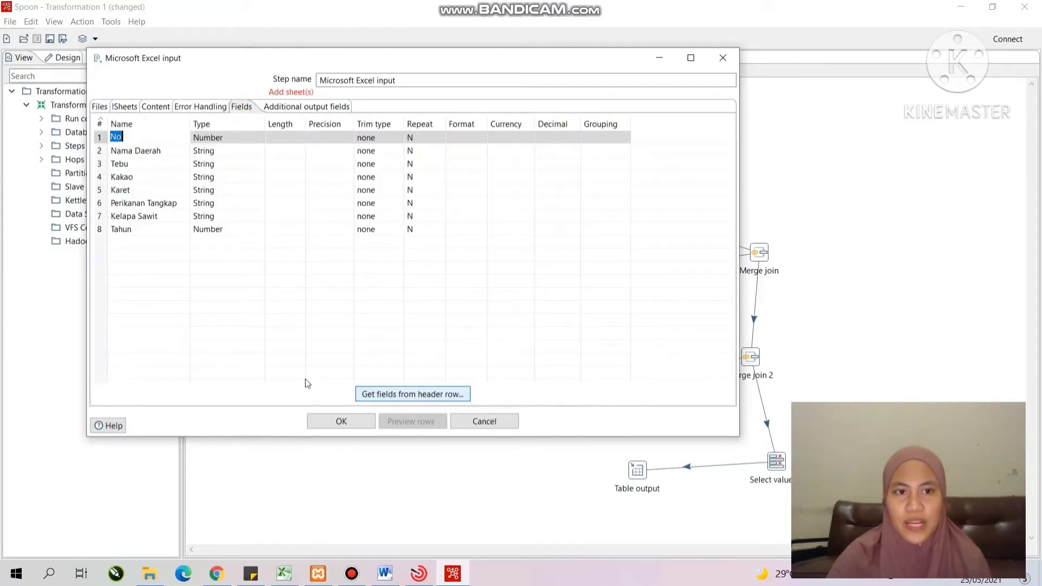
left_click(217, 331)
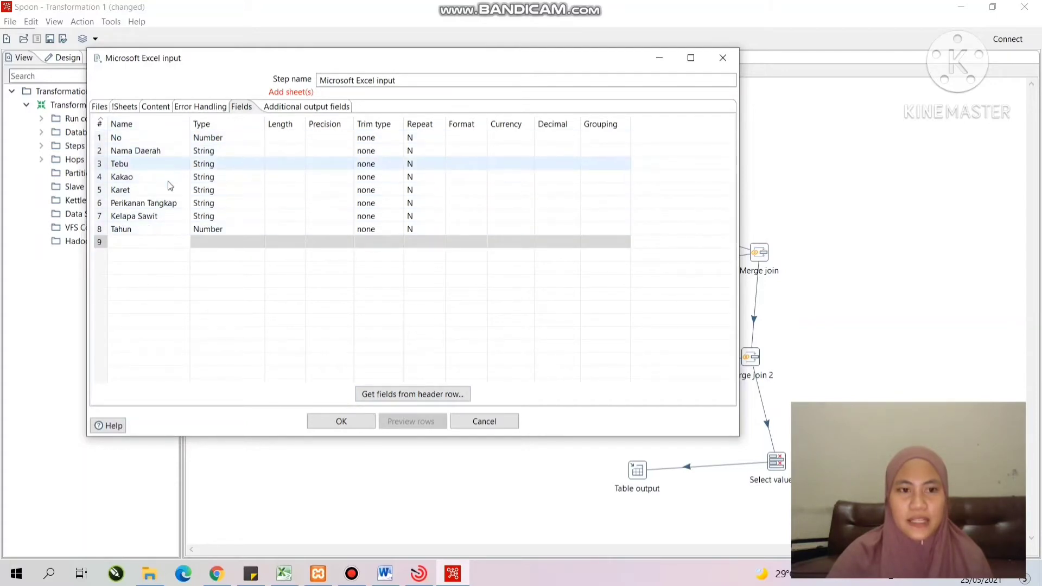
left_click(230, 274)
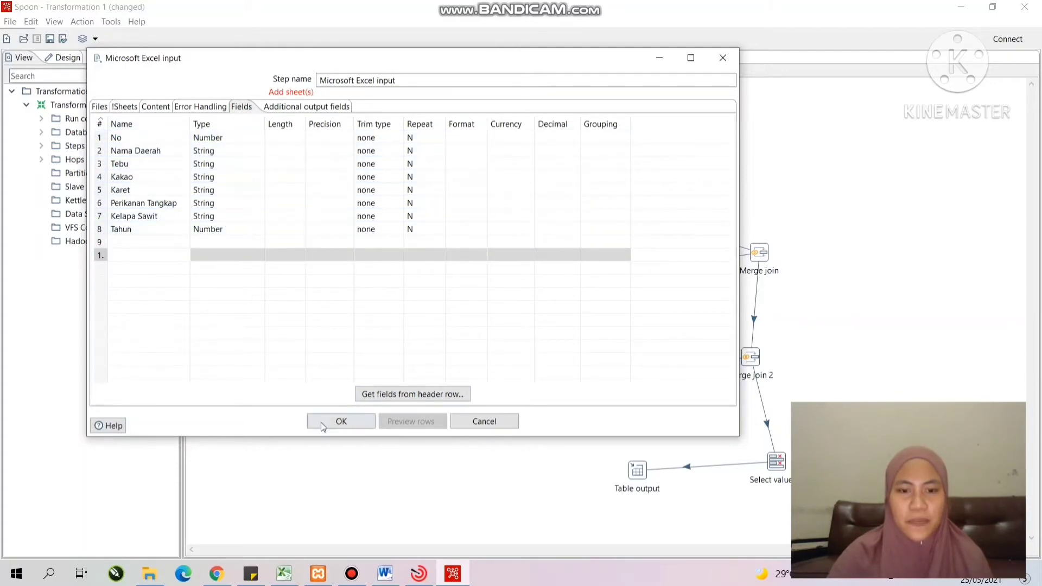
right_click(99, 242)
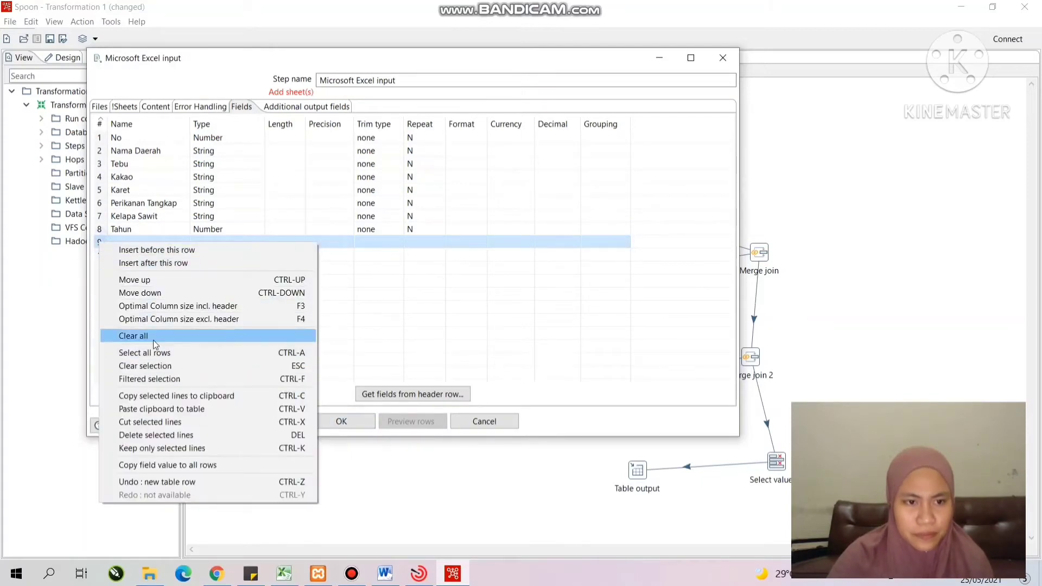
left_click(389, 380)
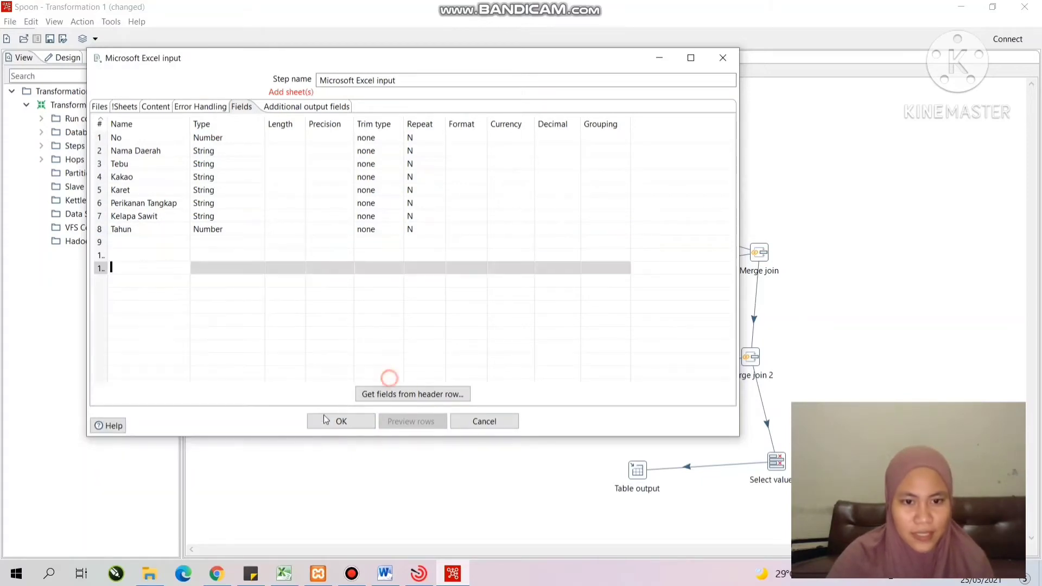
left_click(329, 420)
double_click(273, 348)
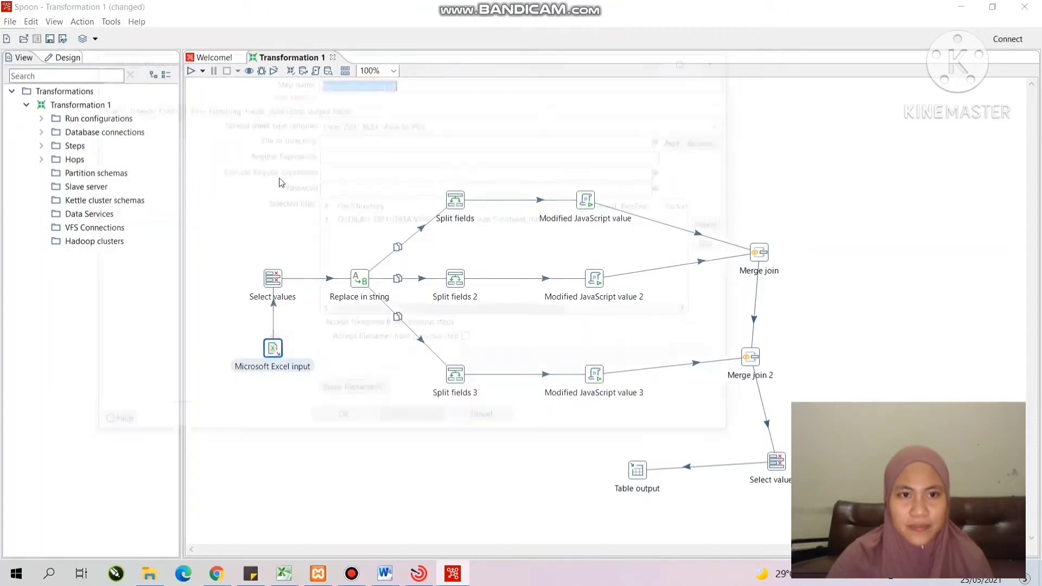
left_click(242, 106)
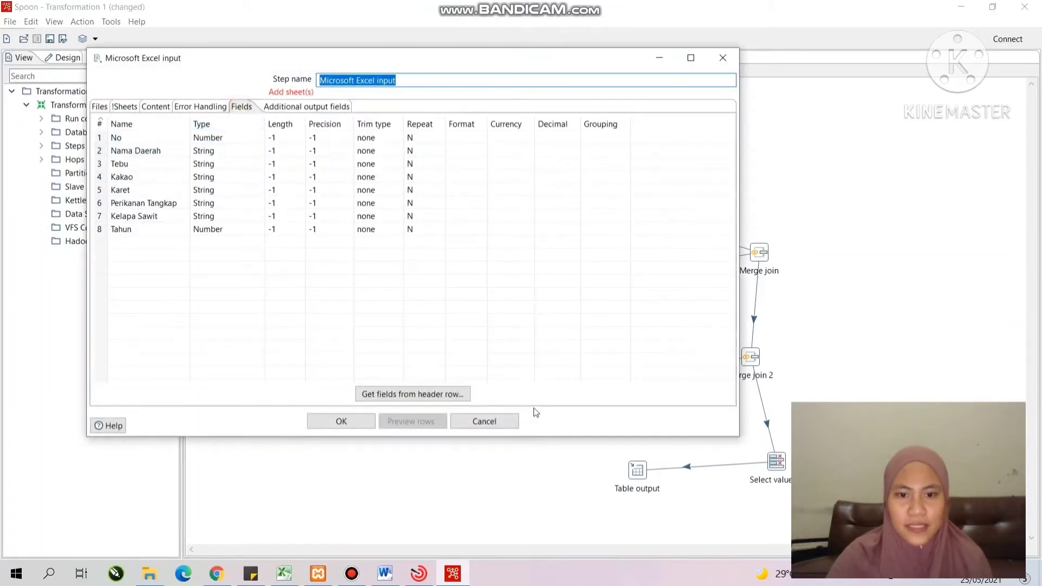
left_click(496, 422)
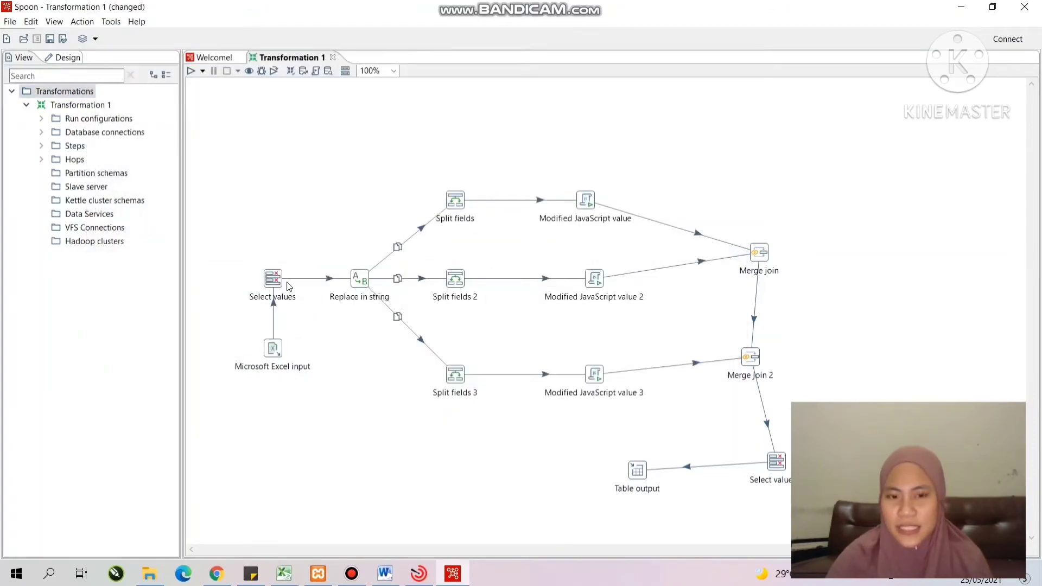
Enter No and Nama Daerah as the first two field names in the Select values step after the Excel input.
double_click(273, 278)
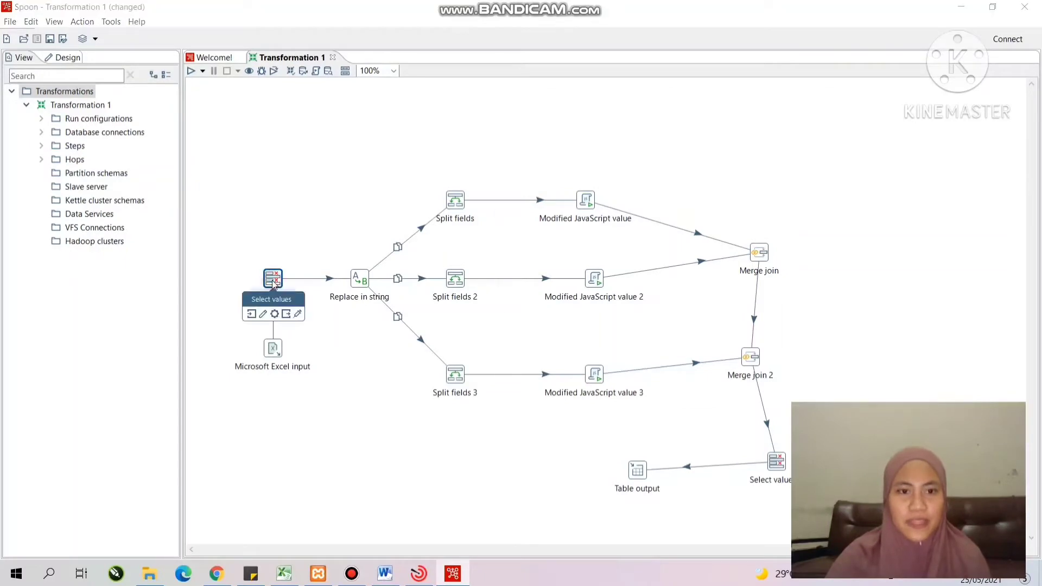
left_click(570, 175)
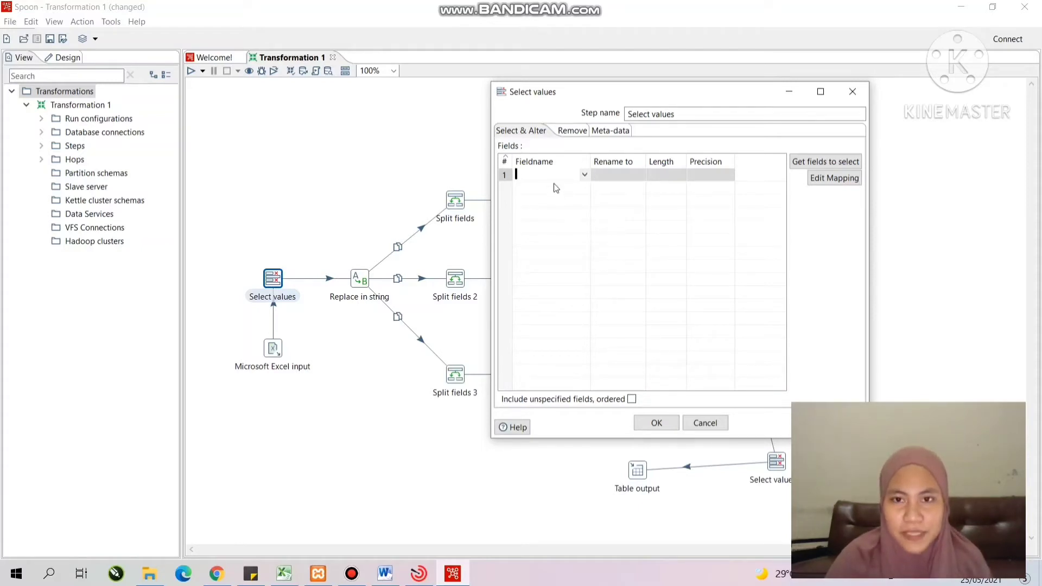
type("N")
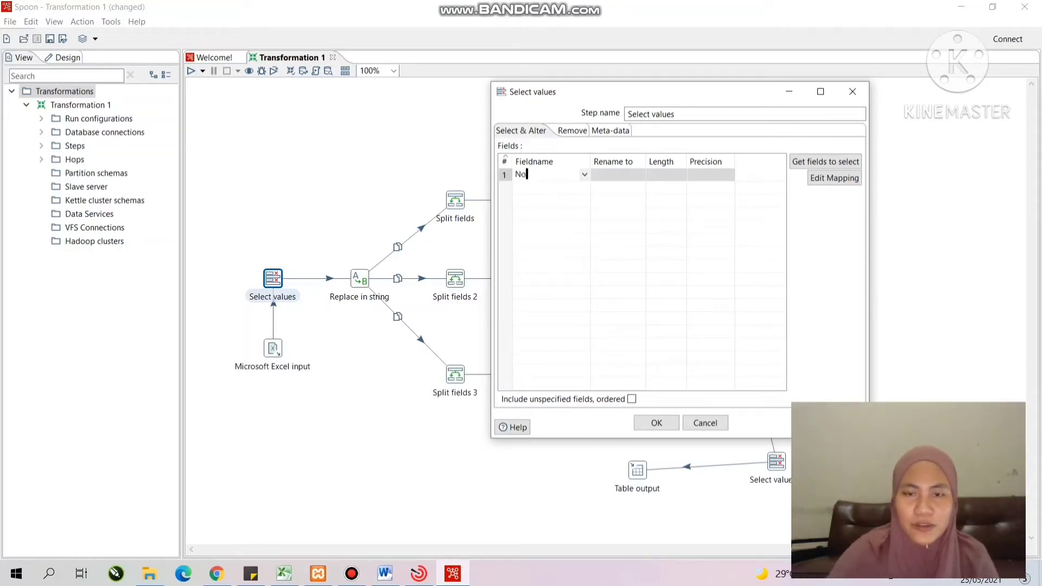
type("o")
left_click(284, 574)
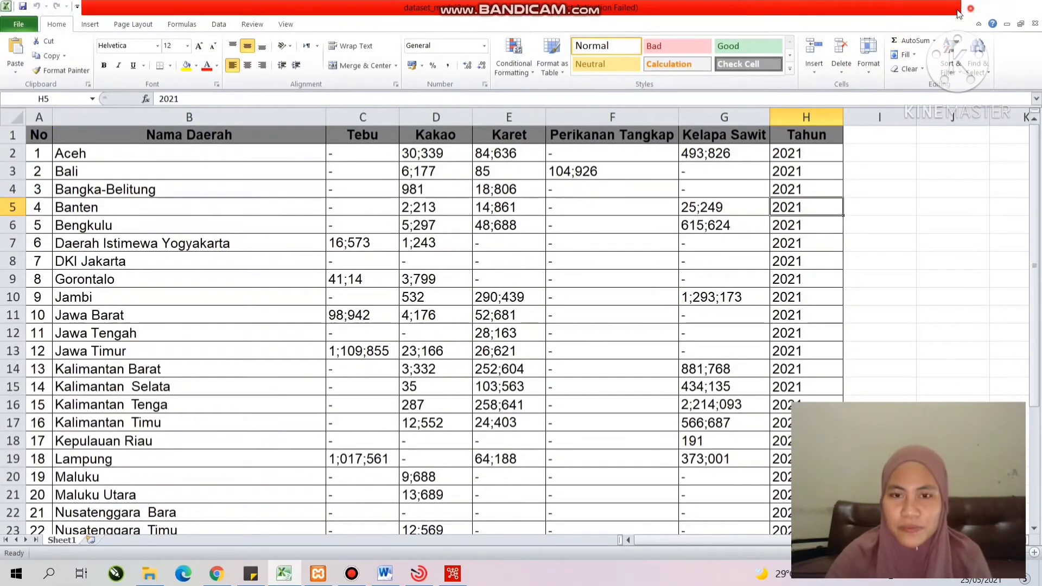
left_click(964, 9)
left_click(557, 188)
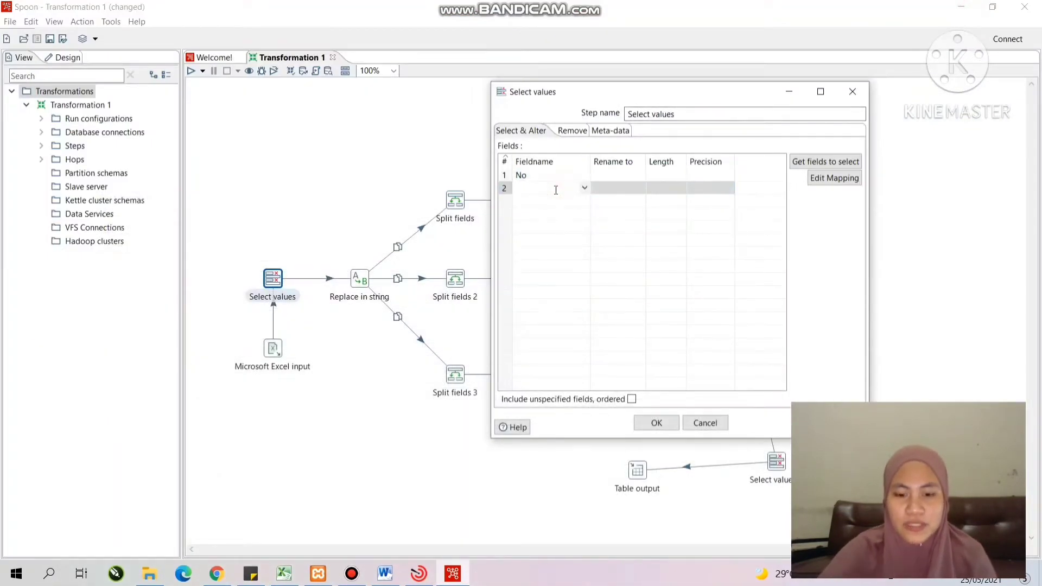
type("Nama Daerah")
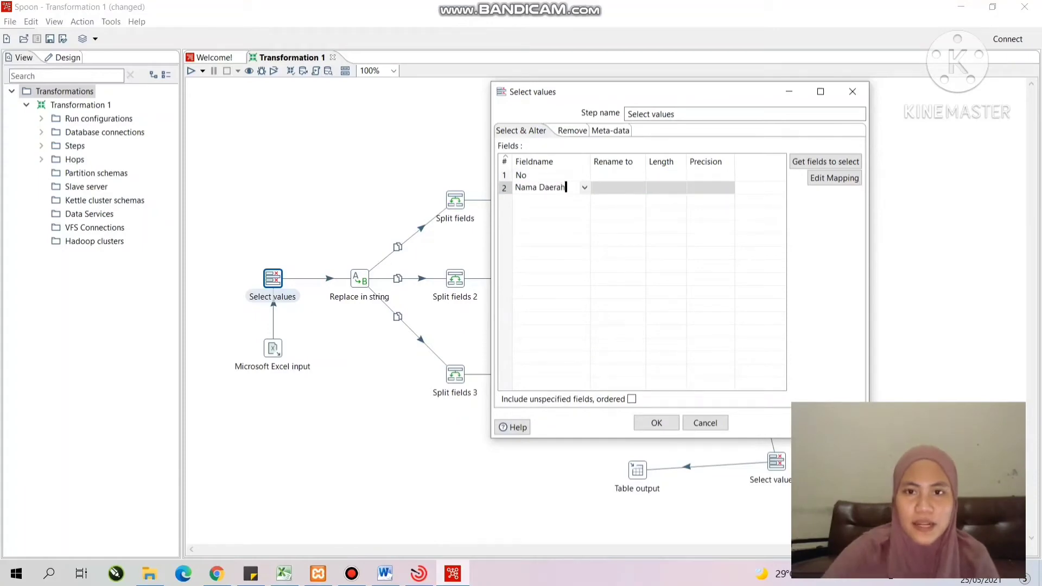
key("Return")
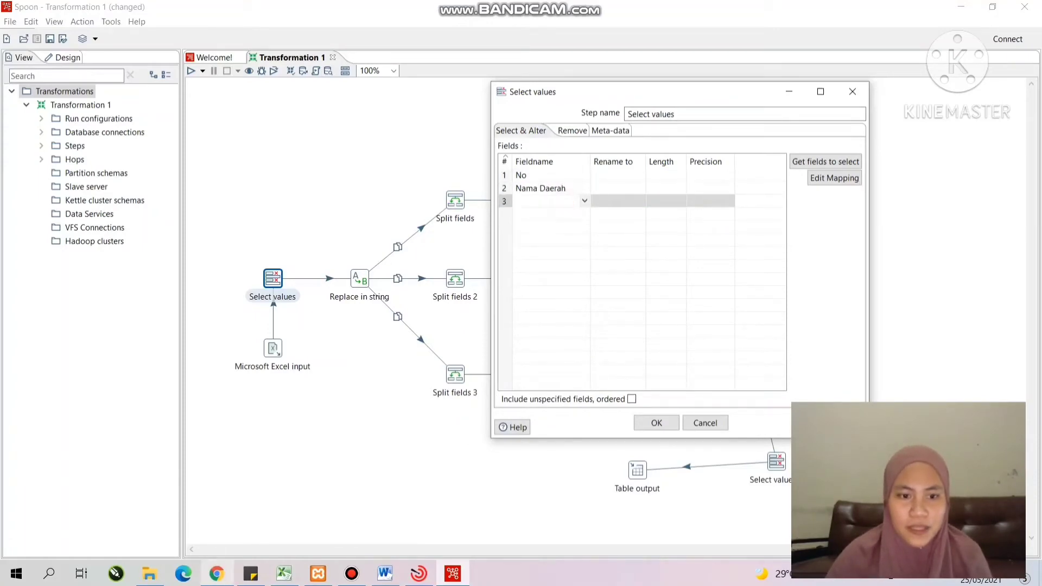
Place the dataset_modul3.xlsx Excel window side by side with Spoon and add Tebu and Kakao to the Select values fields.
left_click(284, 572)
left_click_drag(233, 7, 2, 150)
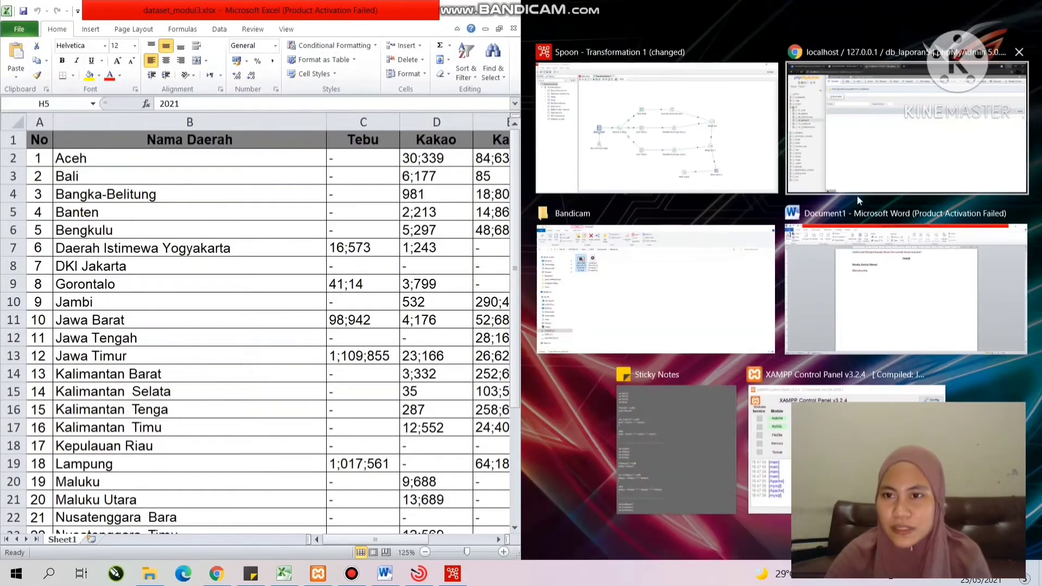
left_click(714, 161)
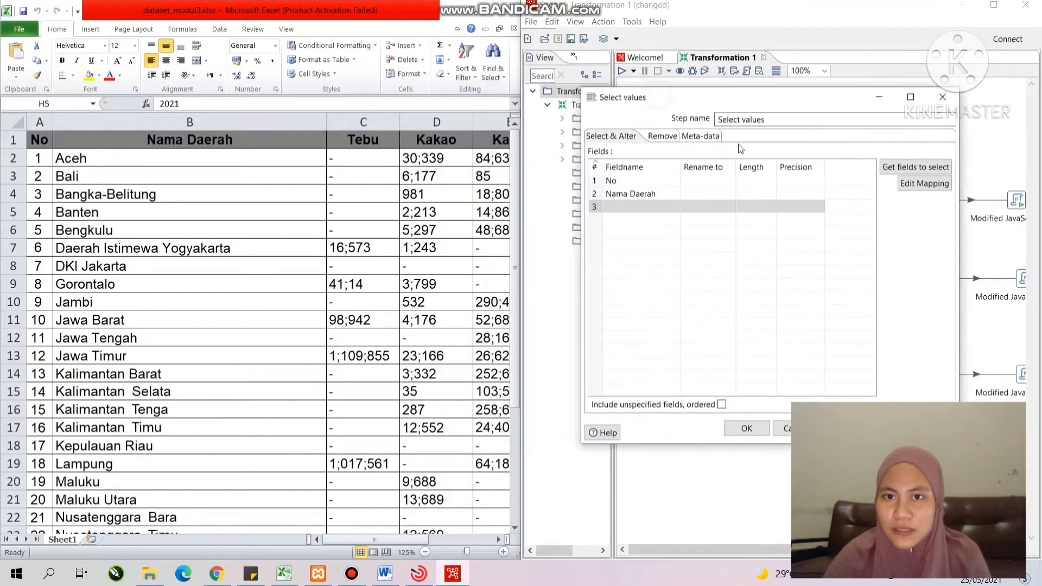
left_click(646, 207)
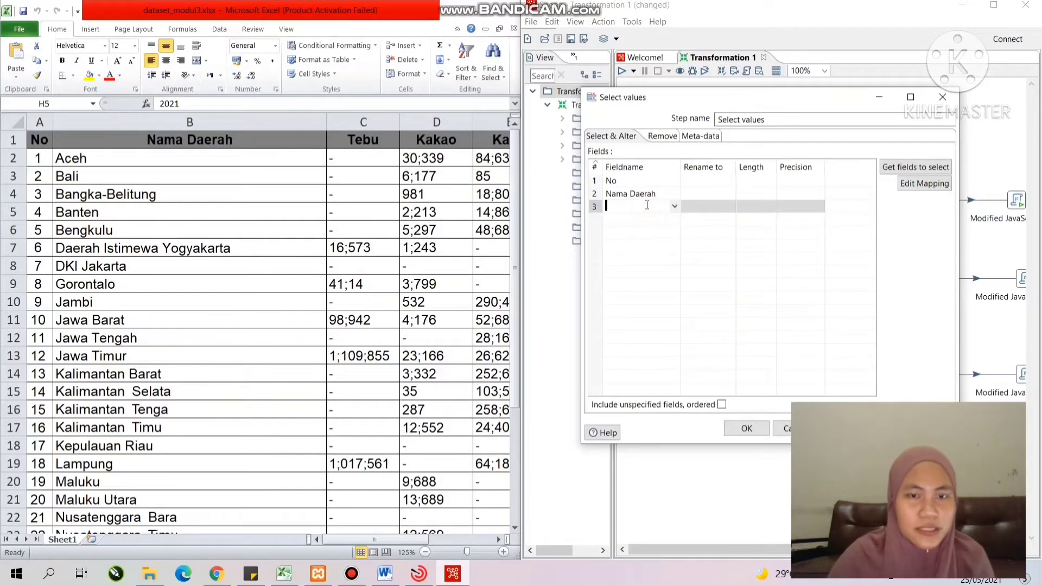
type("Tebu")
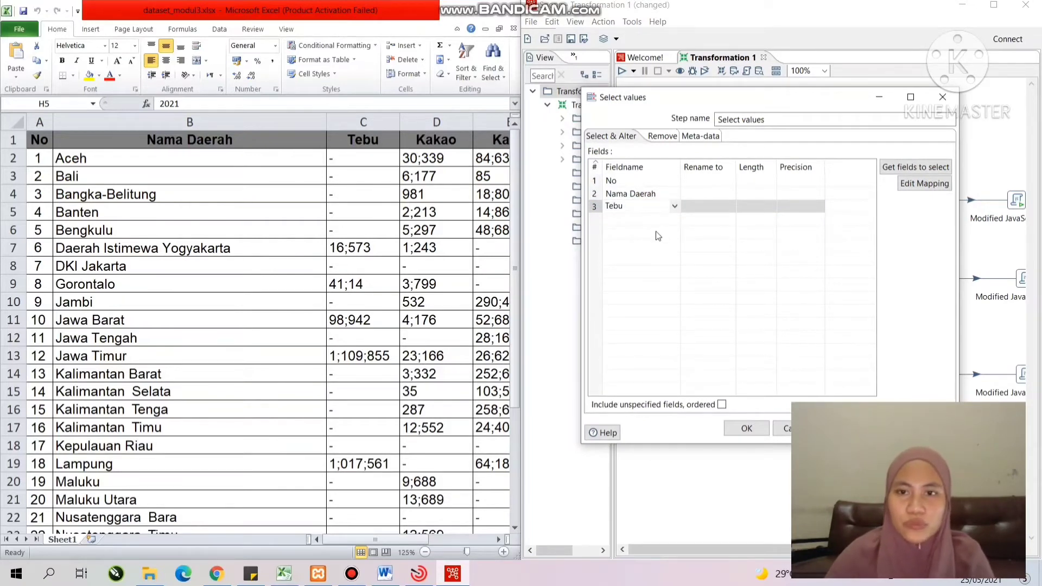
left_click(650, 219)
type("Kakao")
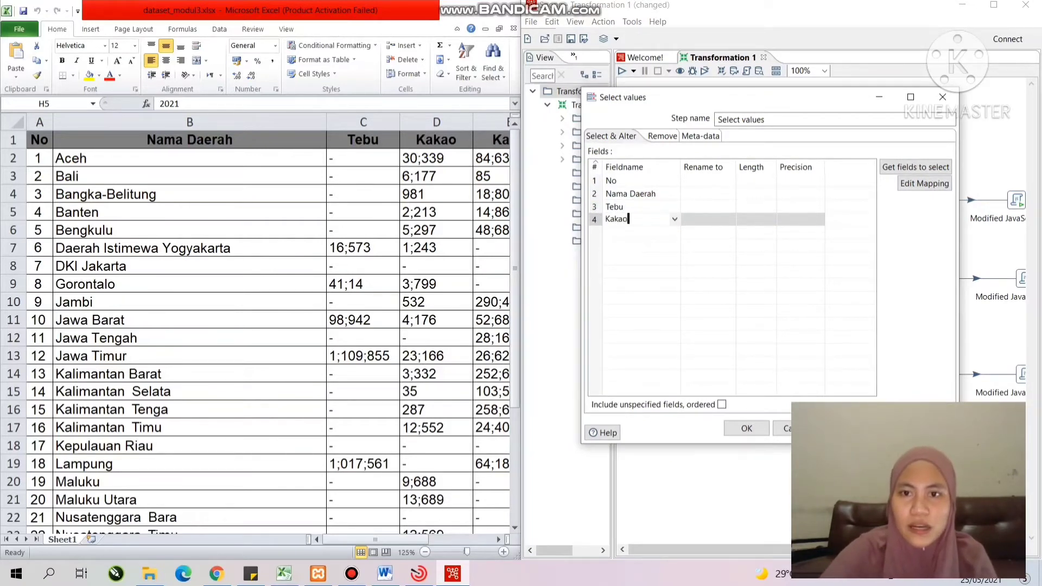
Add Karet and Perikanan Tangkap as fields five and six of Select values, following the workbook's column headers.
left_click(652, 233)
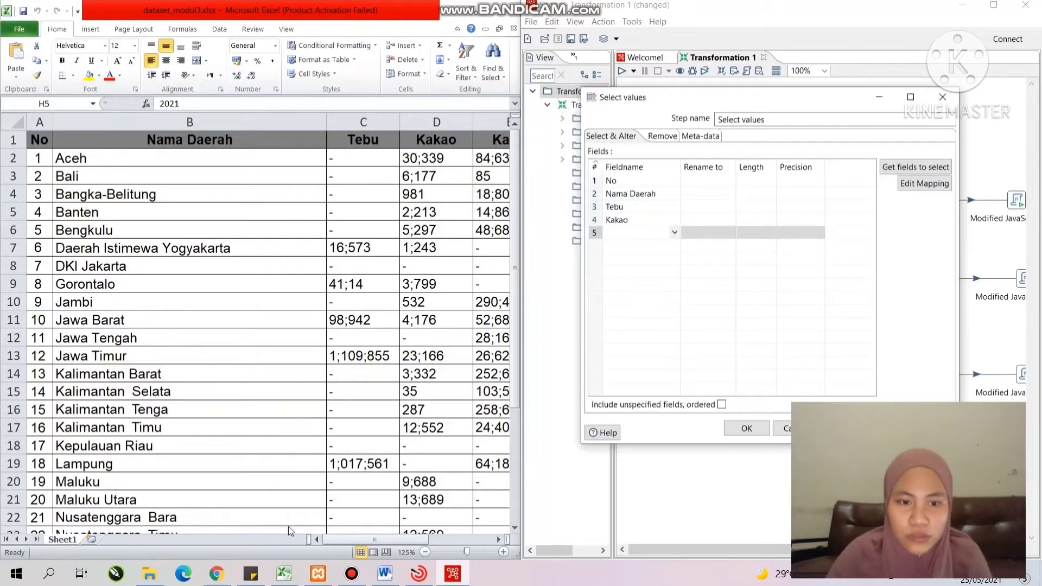
left_click(343, 539)
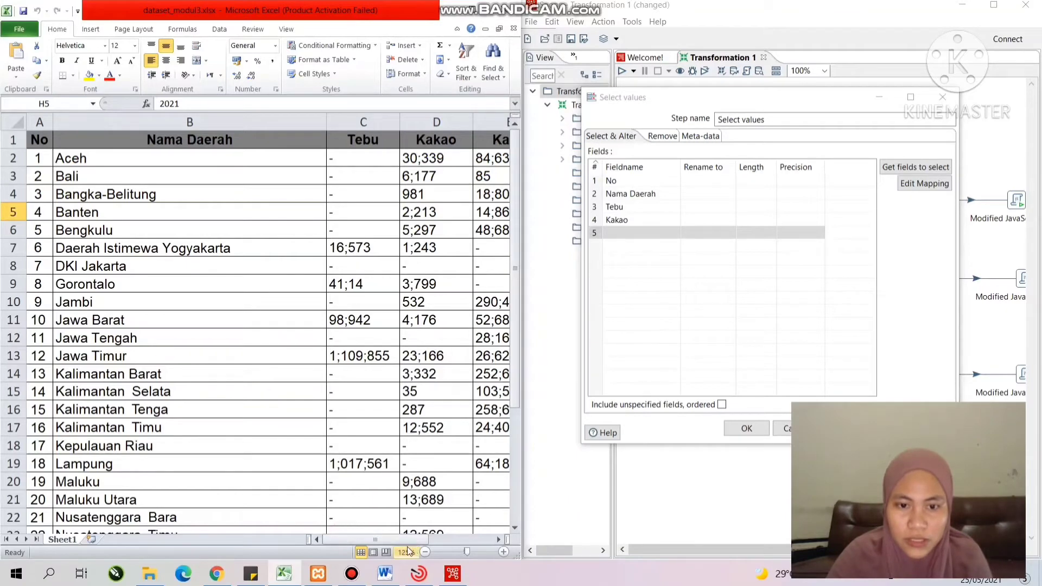
left_click_drag(430, 540, 477, 544)
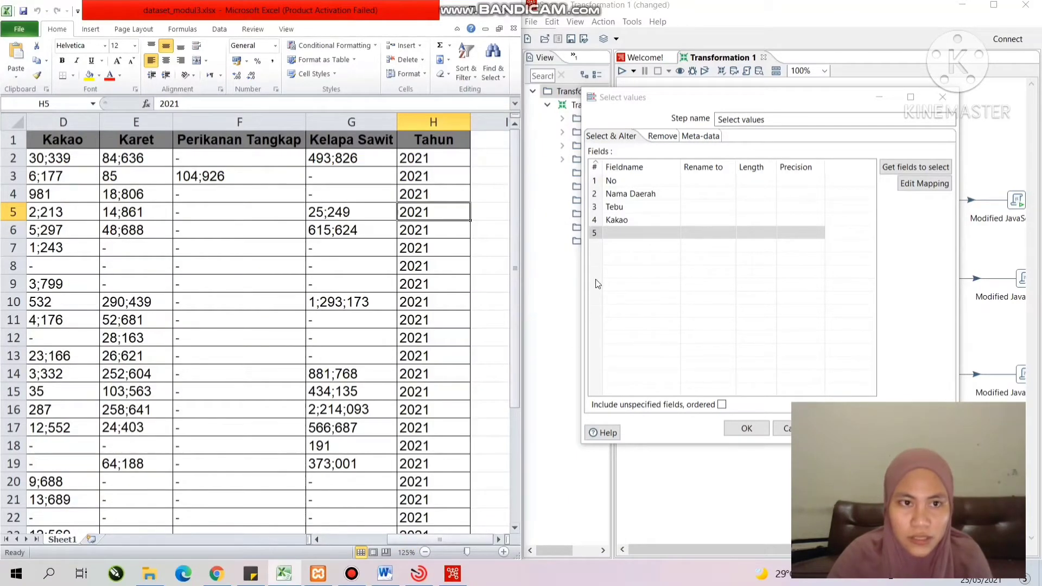
left_click(643, 233)
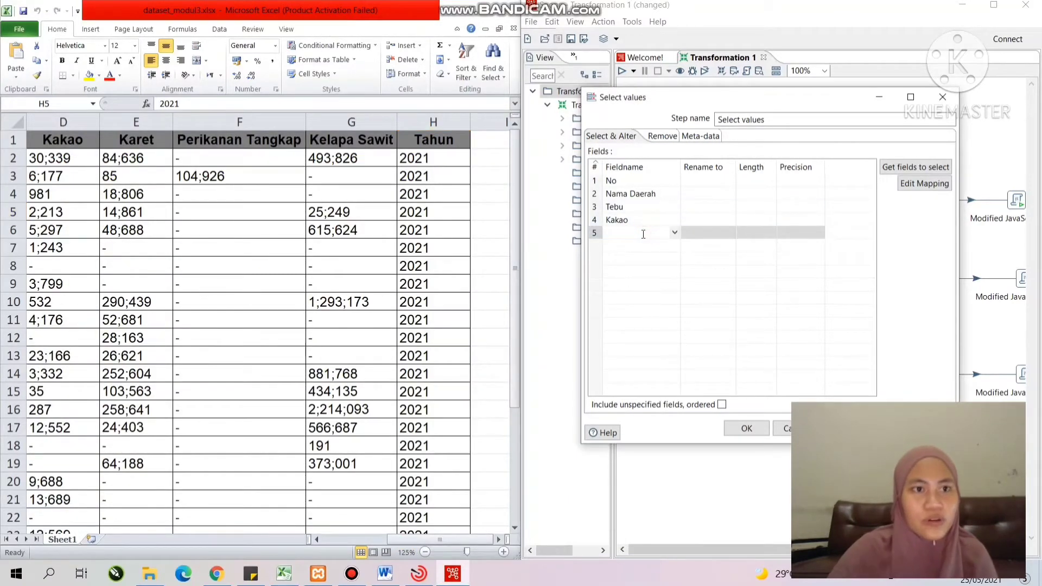
type("Karet")
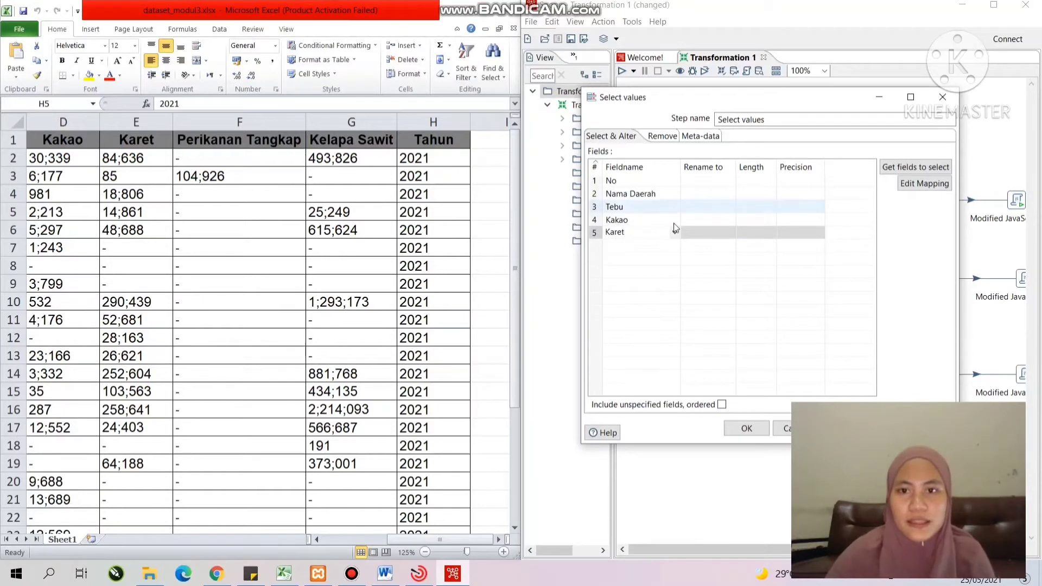
left_click(663, 244)
type("P")
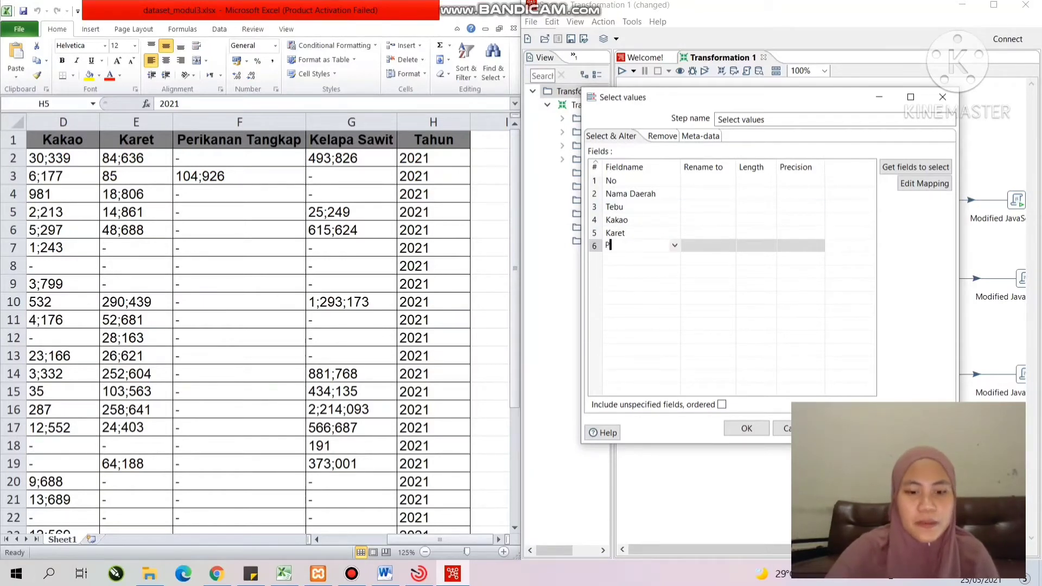
type("erikanan Tang")
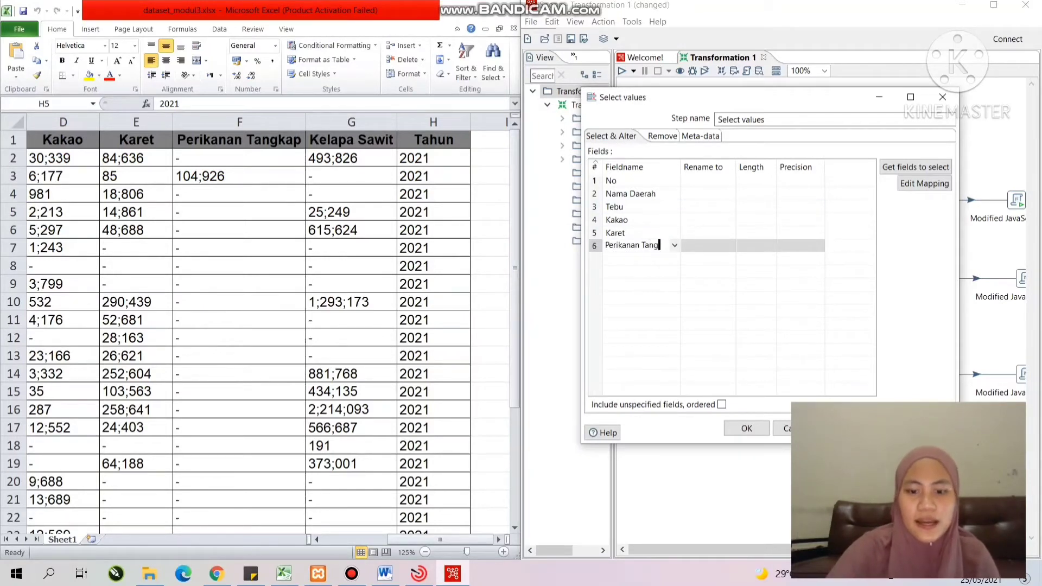
type("kap")
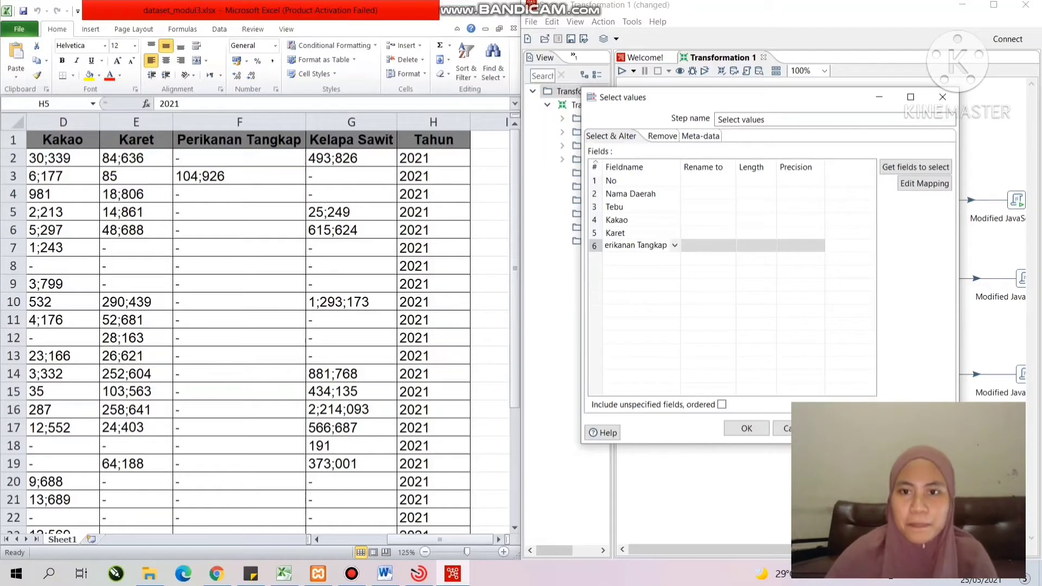
Add Kelapa Sawit and Tahun as the last two Select values fields and save the step.
left_click(641, 261)
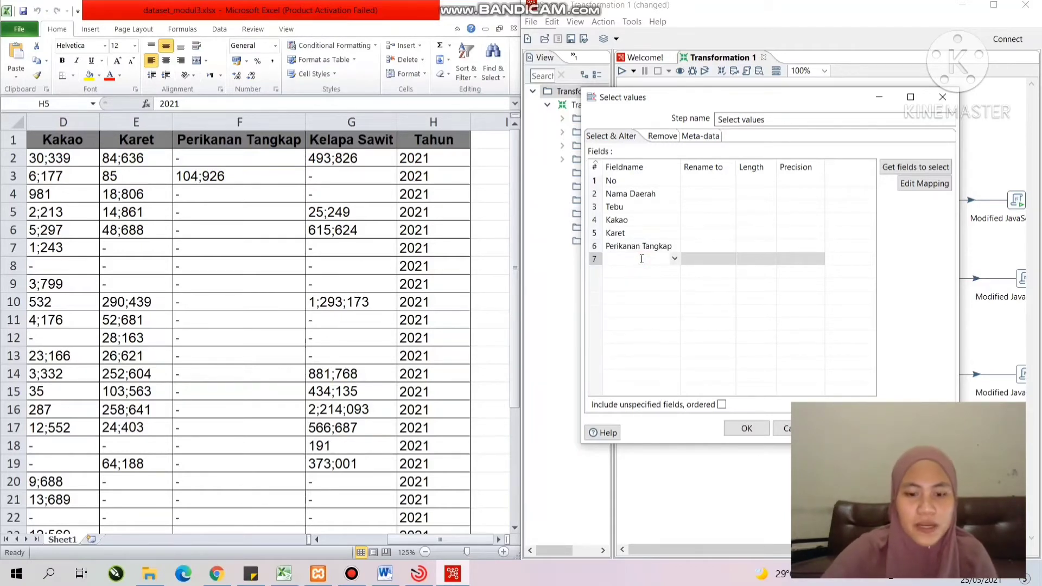
type("Kelapa Sawi")
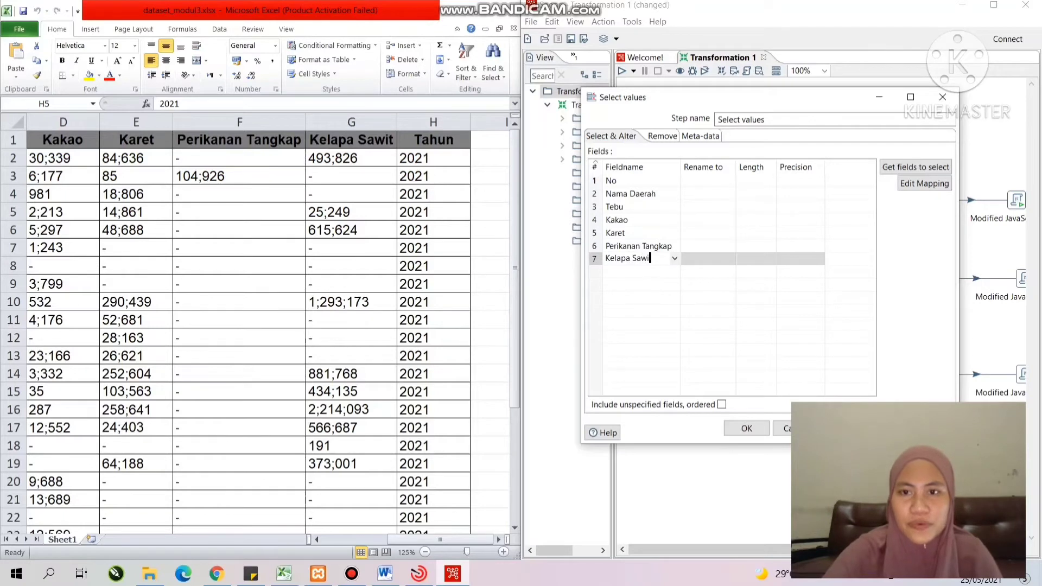
type("t")
left_click(618, 273)
type("Tahun")
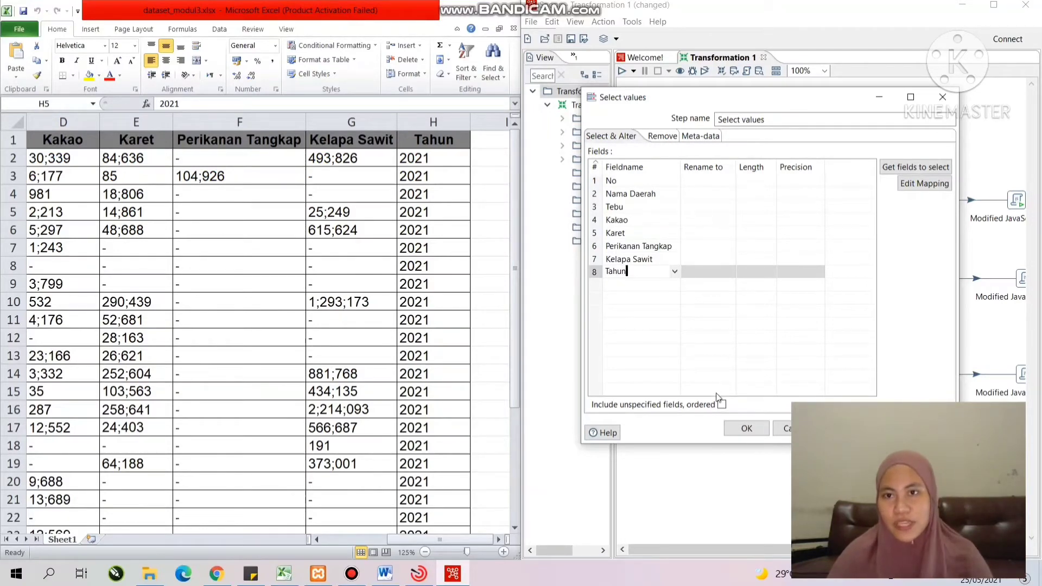
left_click(746, 428)
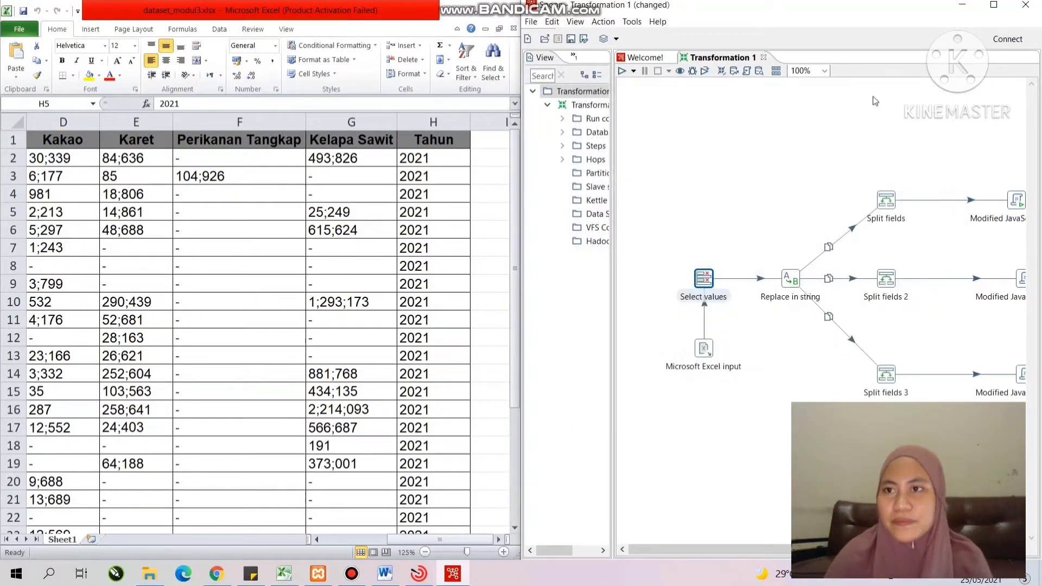
Maximize the Spoon window and load the incoming fields into the Replace in string step.
left_click(993, 5)
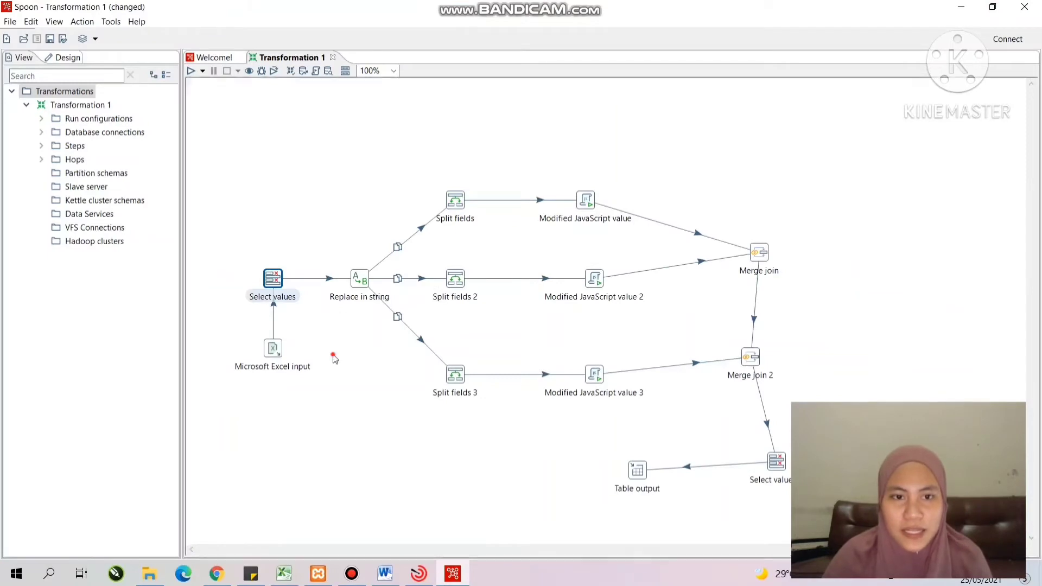
double_click(359, 278)
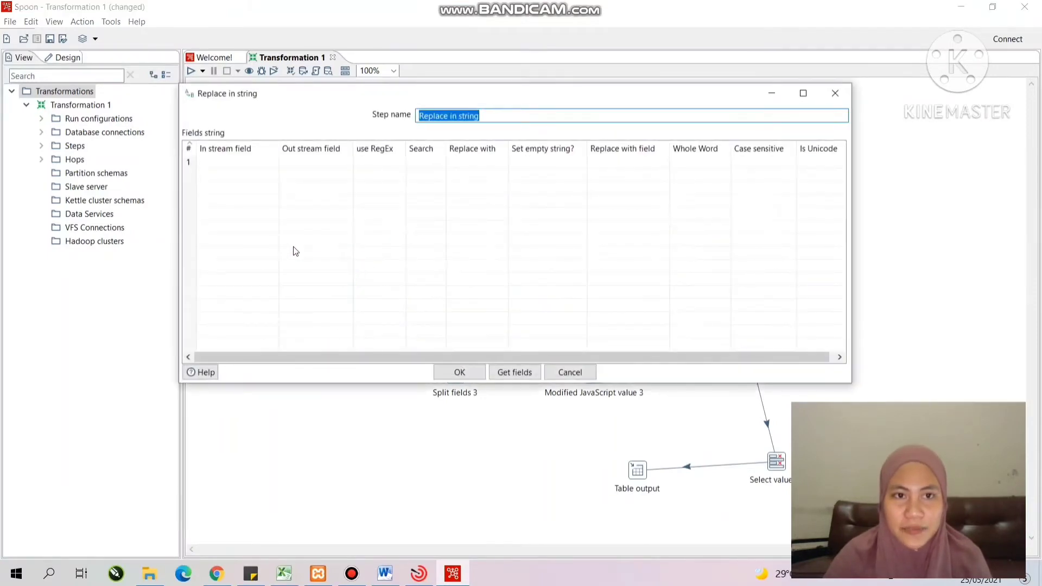
left_click(514, 372)
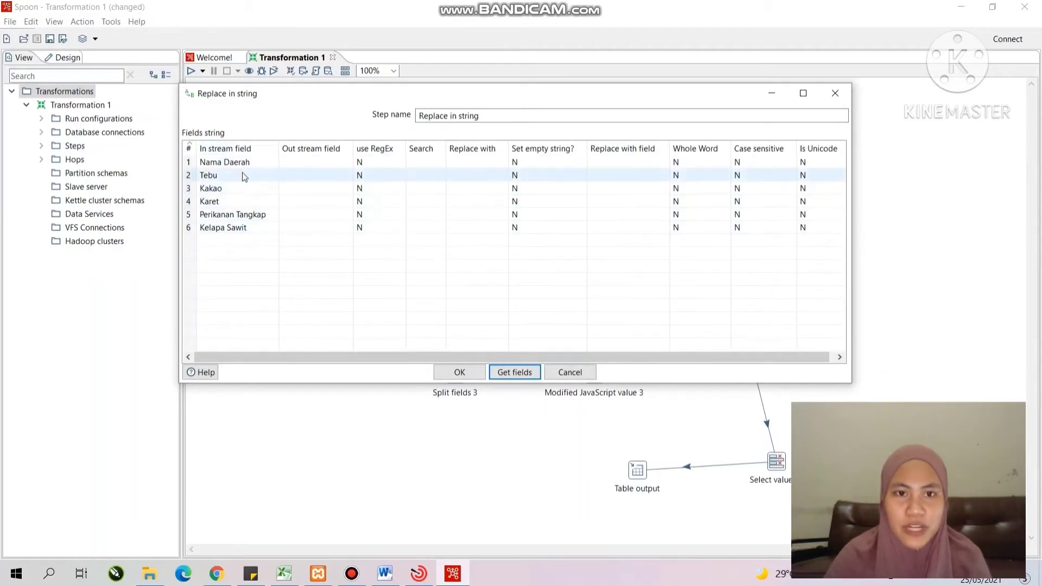
Remove the Nama Daerah, Tebu and Kakao rows and the empty fourth row from the Replace in string fields.
left_click(191, 165)
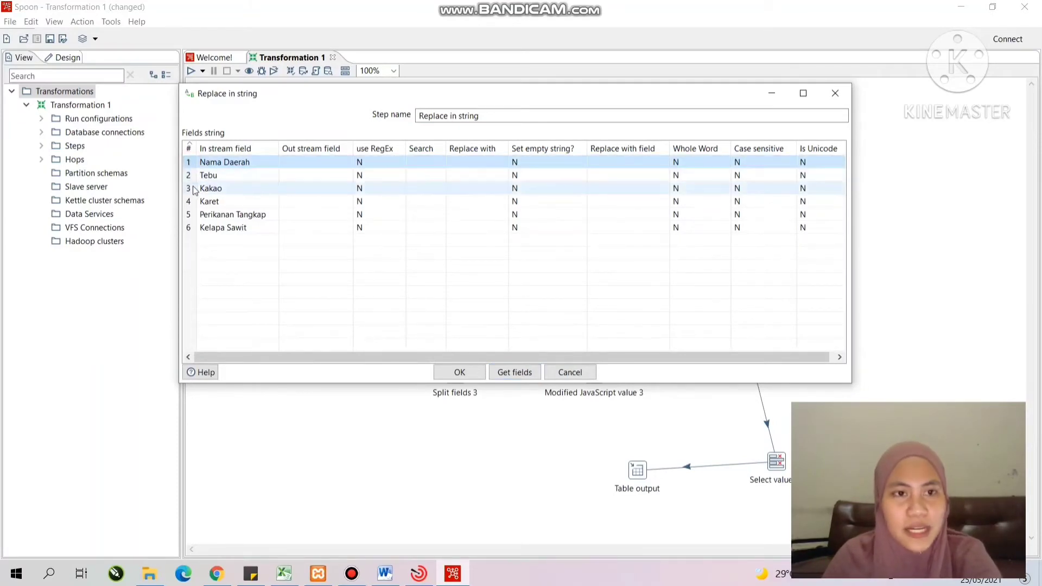
key("Delete")
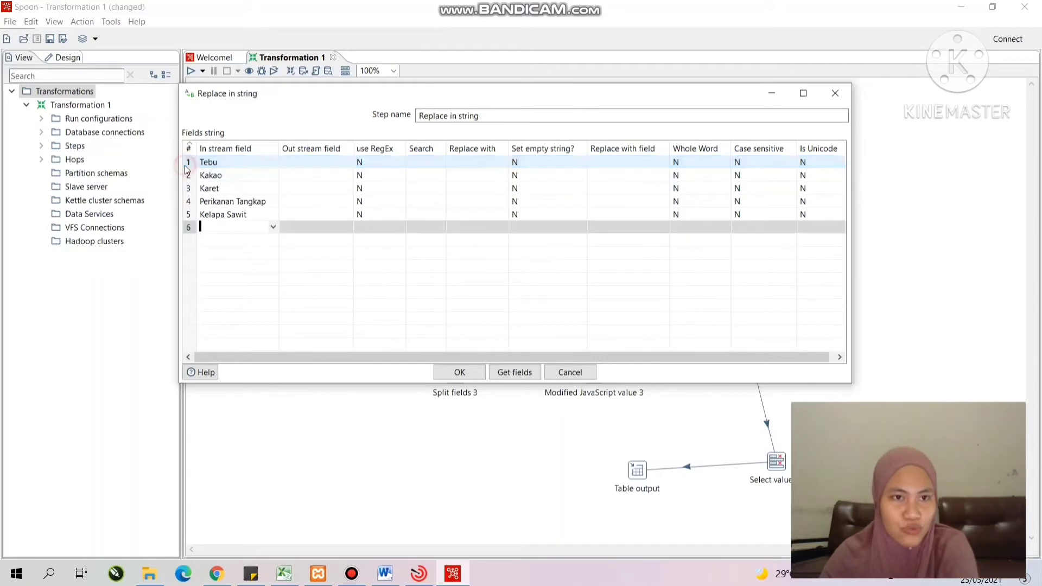
left_click(190, 165)
key("Delete")
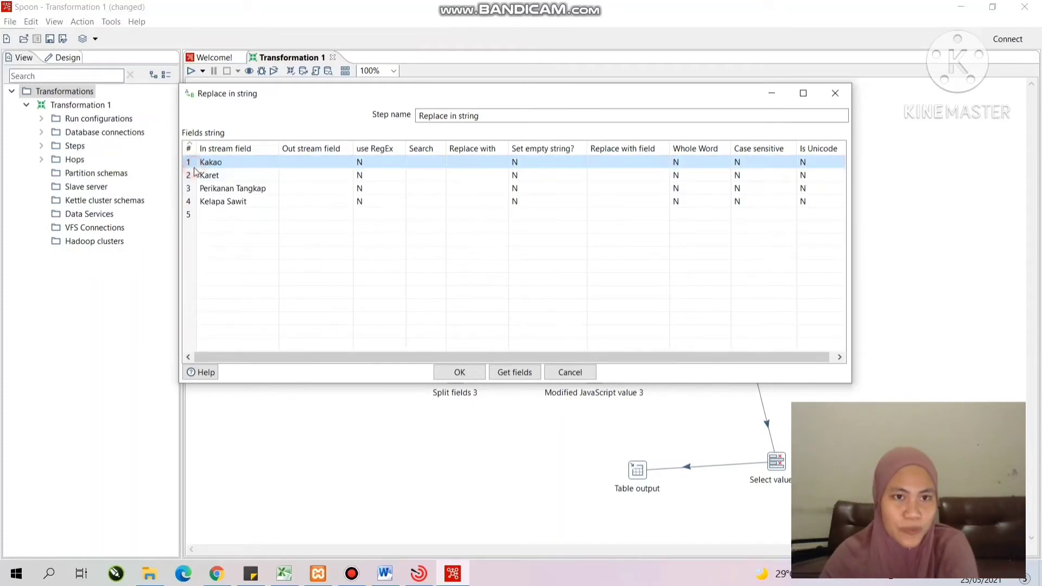
key("Delete")
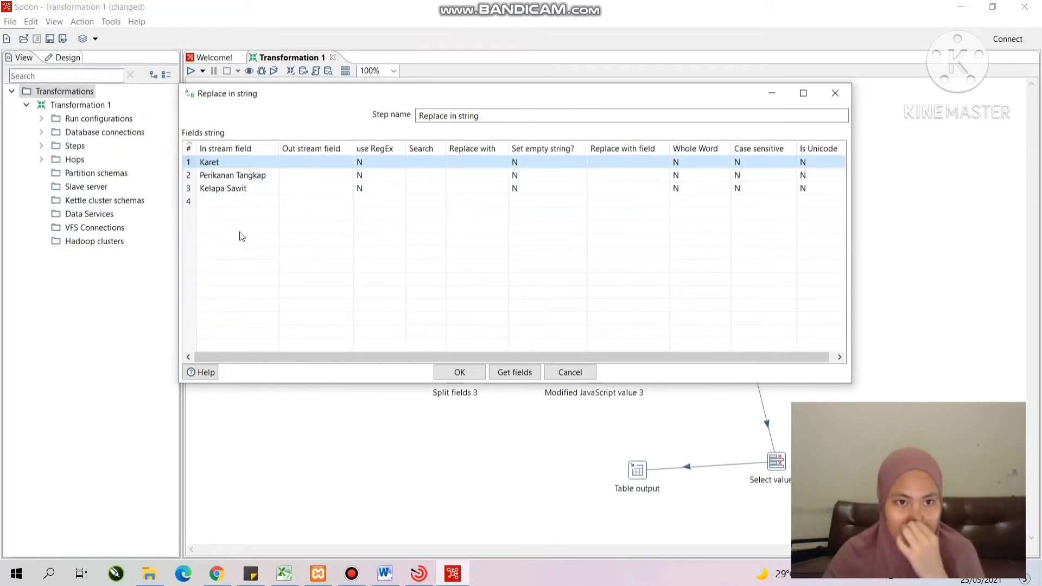
right_click(194, 210)
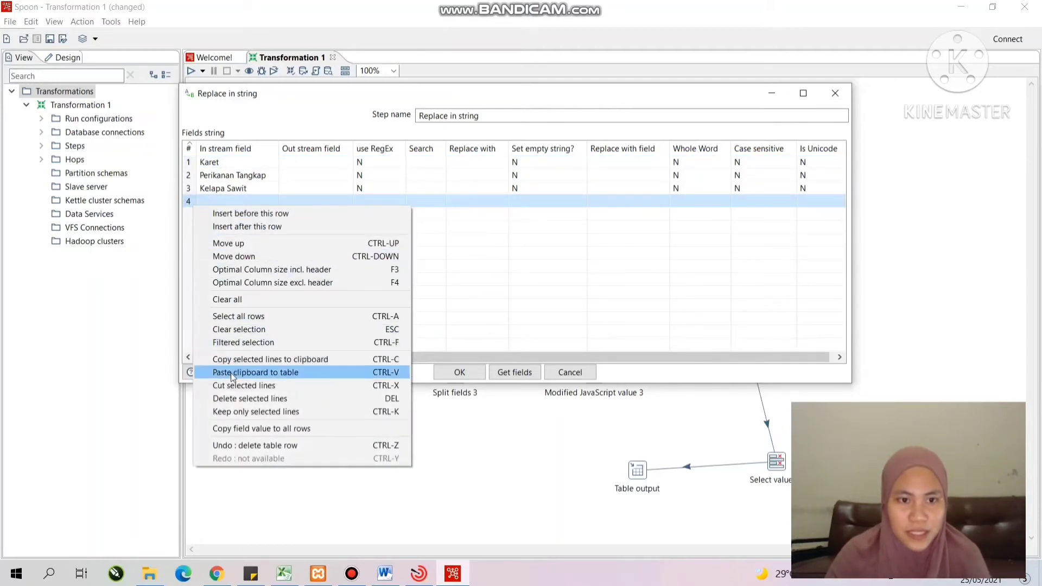
left_click(232, 401)
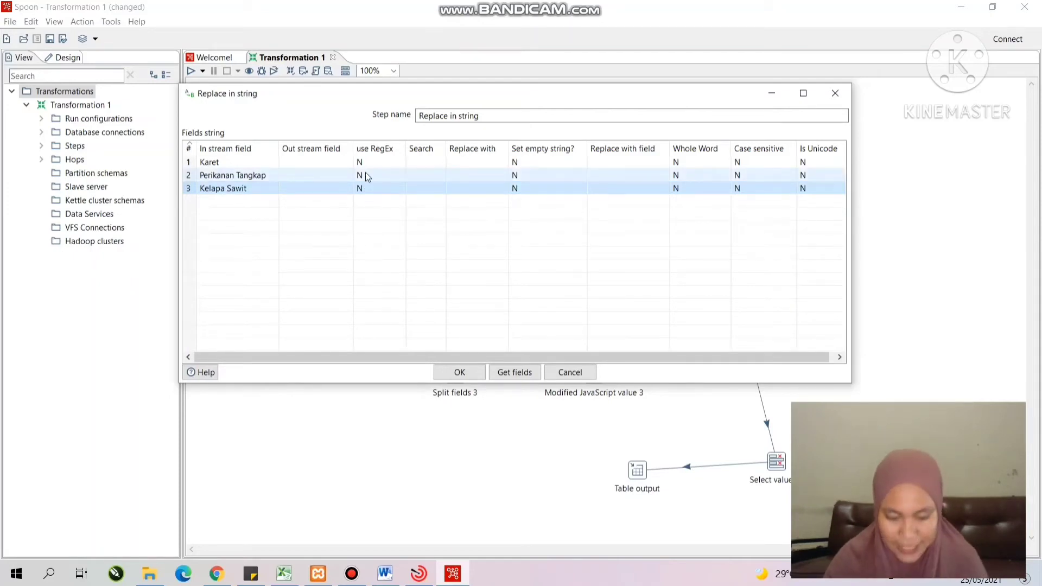
Set use RegEx to Y for Karet, Perikanan Tangkap and Kelapa Sawit in Replace in string.
left_click(399, 161)
left_click(402, 162)
left_click(395, 182)
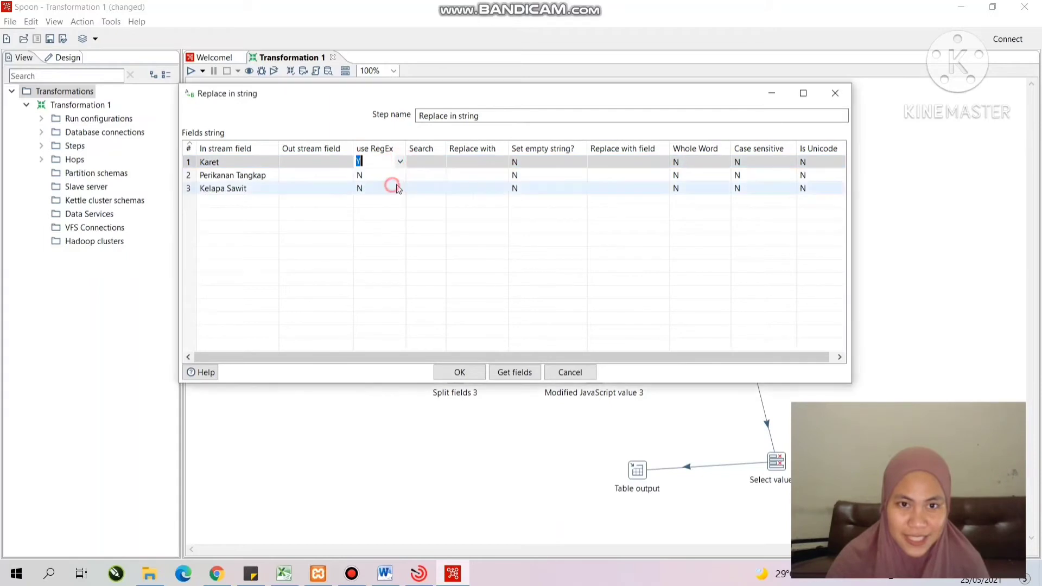
left_click(395, 173)
left_click(400, 174)
left_click(380, 197)
left_click(386, 188)
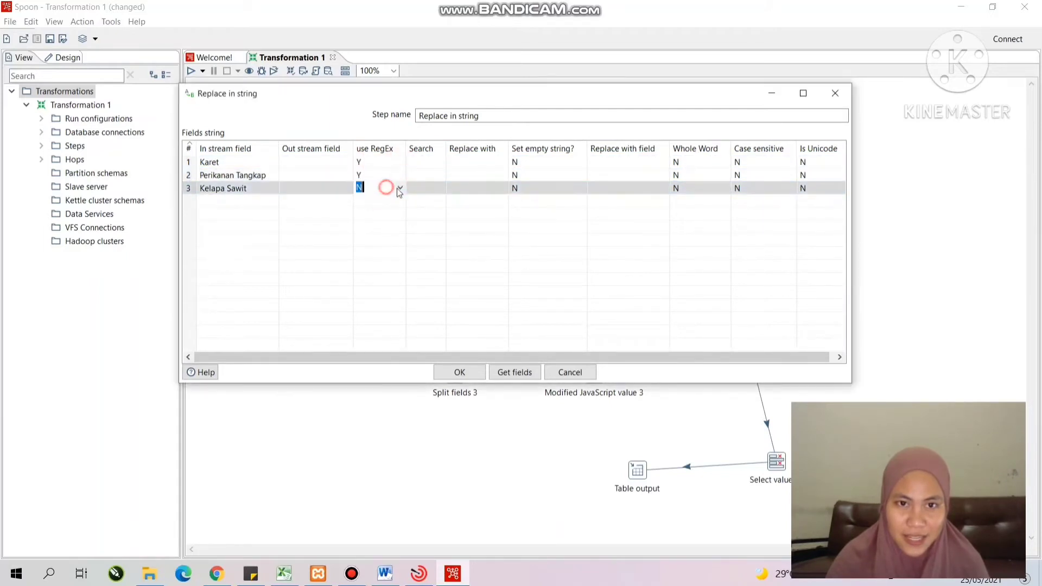
left_click(400, 188)
left_click(389, 202)
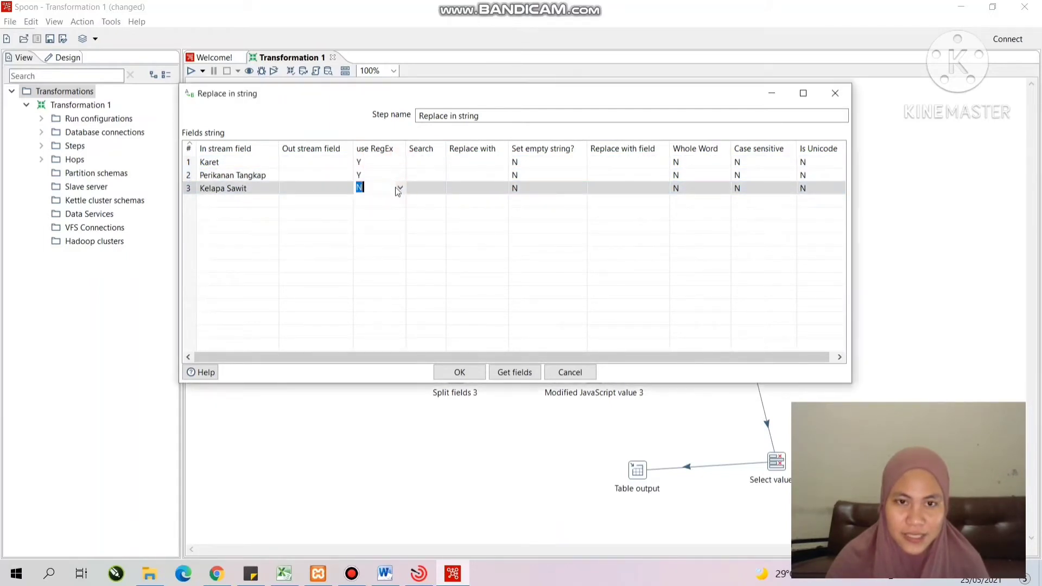
left_click(399, 188)
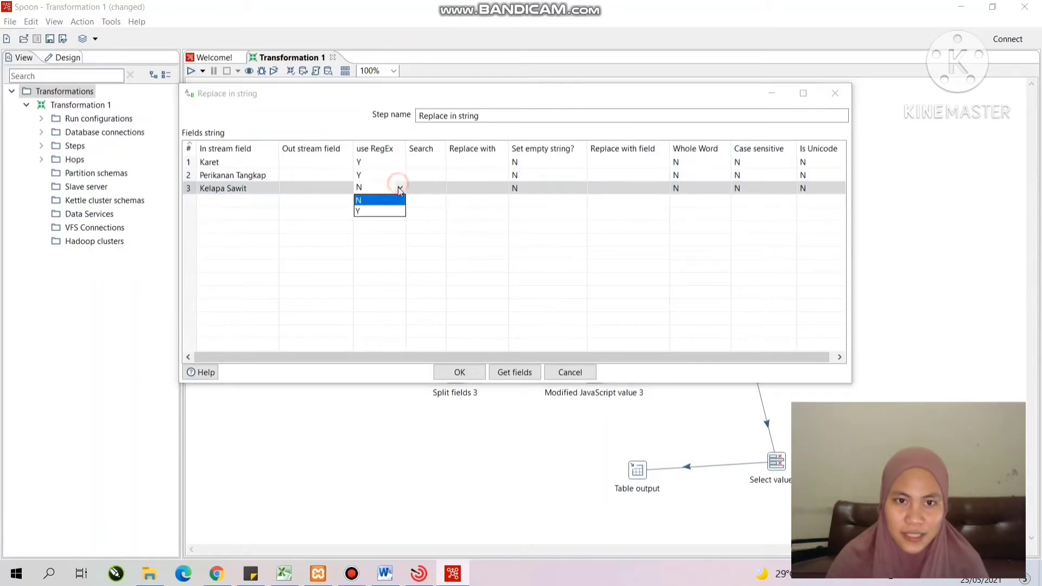
left_click(394, 212)
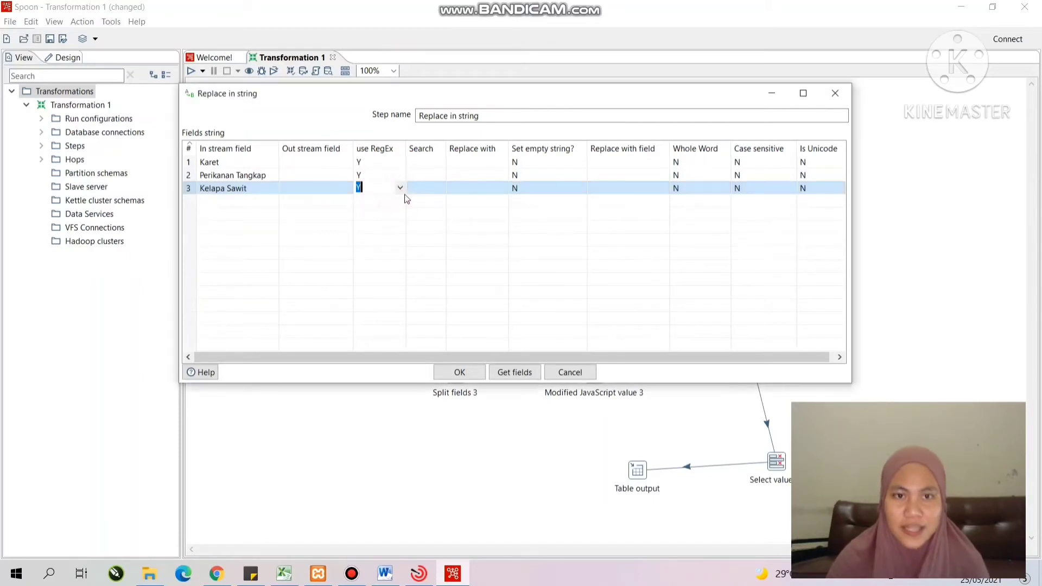
Enter "-" as the search text for Karet, Perikanan Tangkap and Kelapa Sawit.
left_click(436, 162)
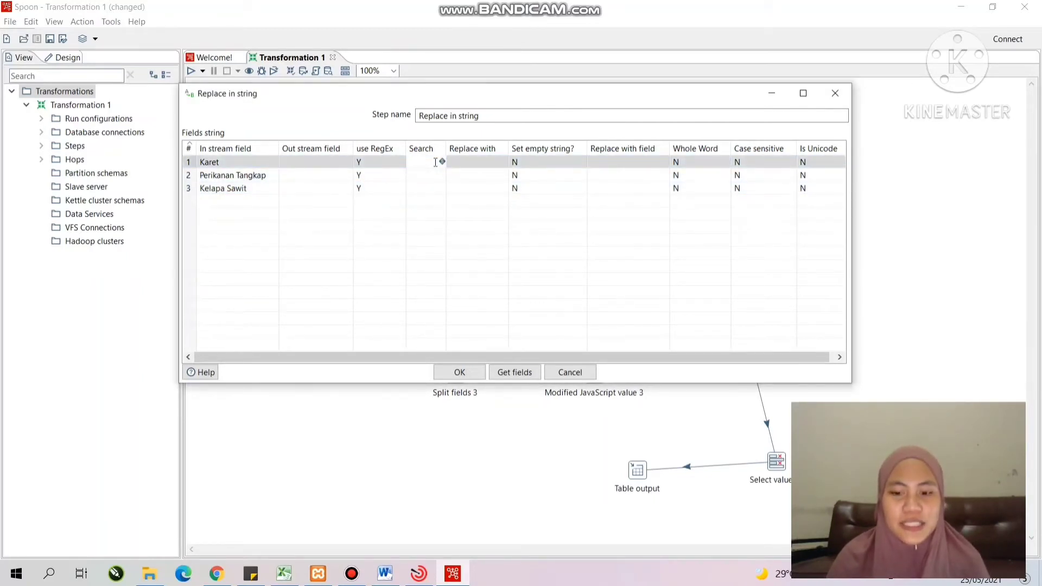
type("-")
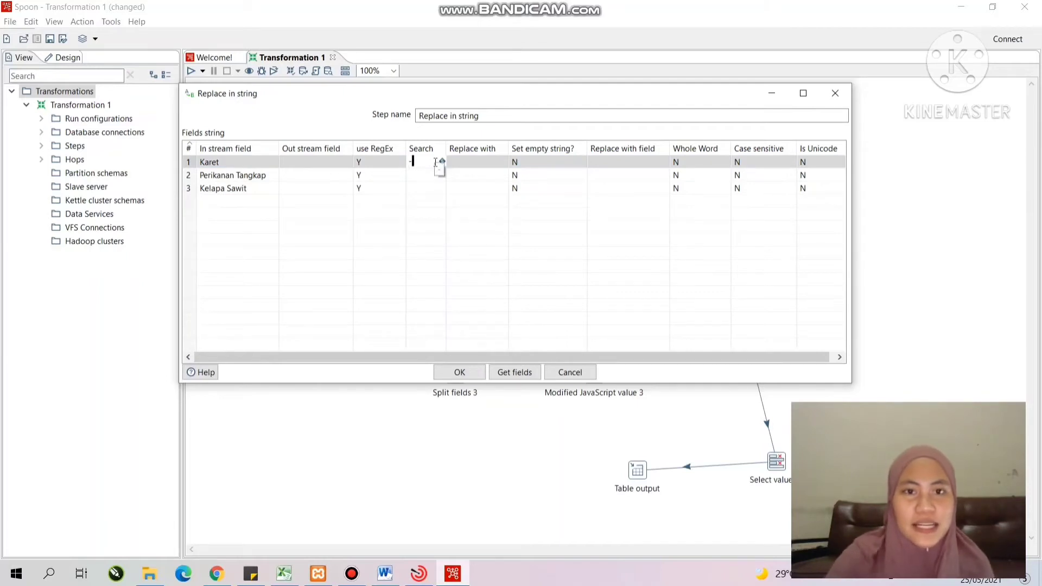
left_click(436, 176)
type("-")
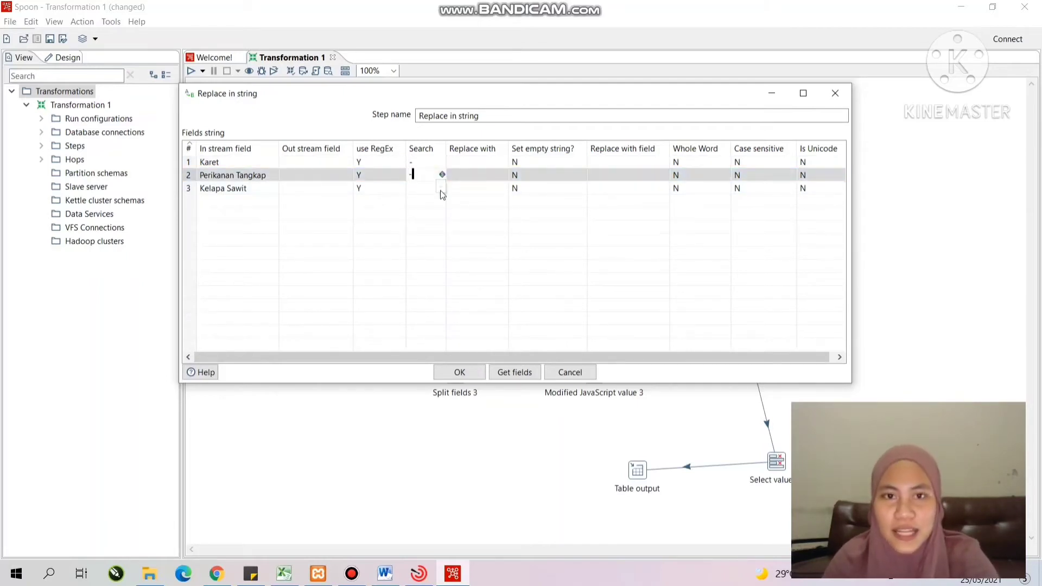
left_click(441, 189)
type("-")
Set the replacement value to 0 for all three Replace in string fields and save the step.
left_click(477, 161)
type("0")
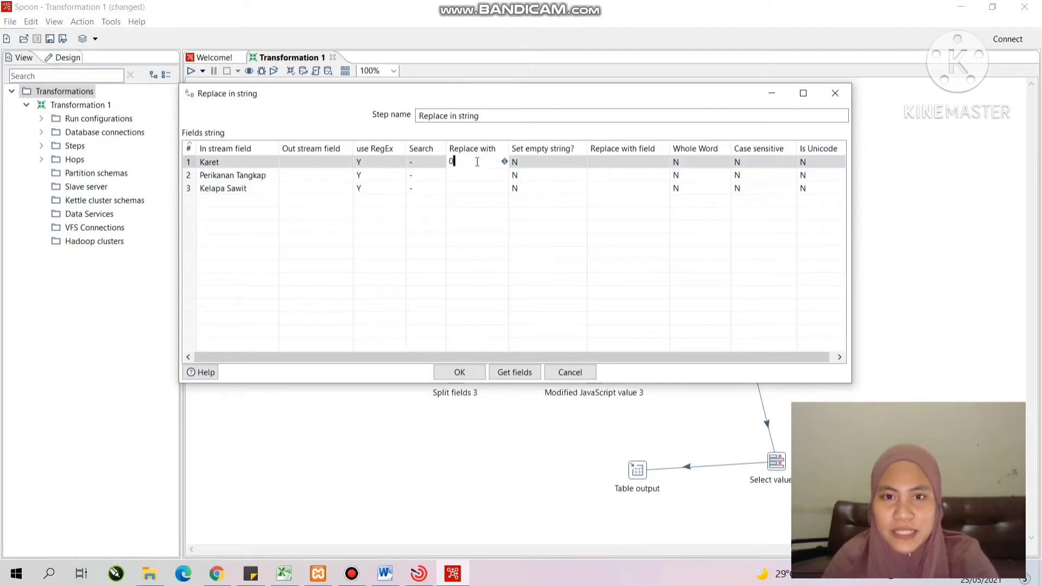
left_click(476, 174)
type("0")
left_click(477, 187)
type("0")
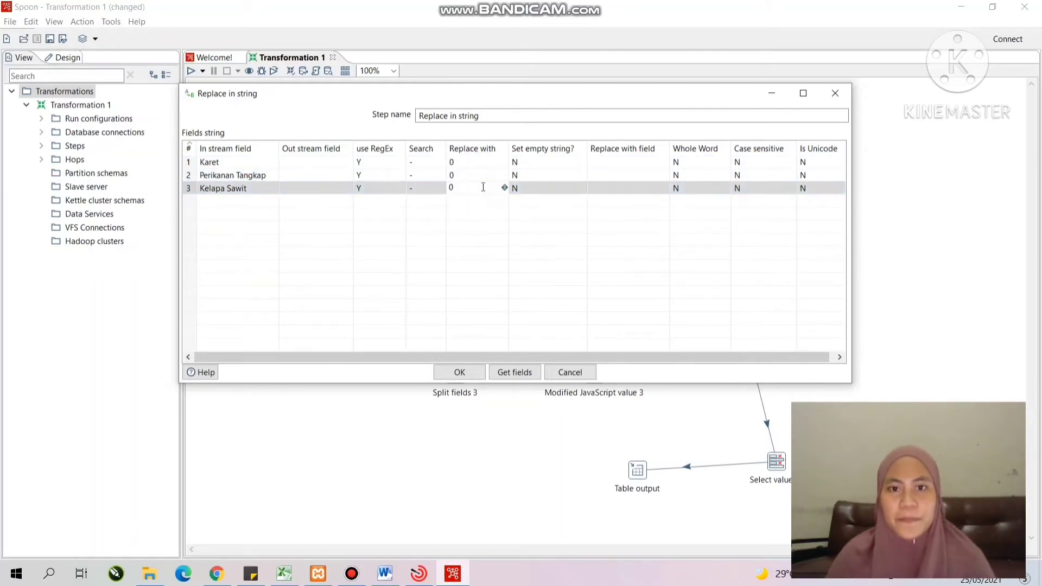
left_click(466, 372)
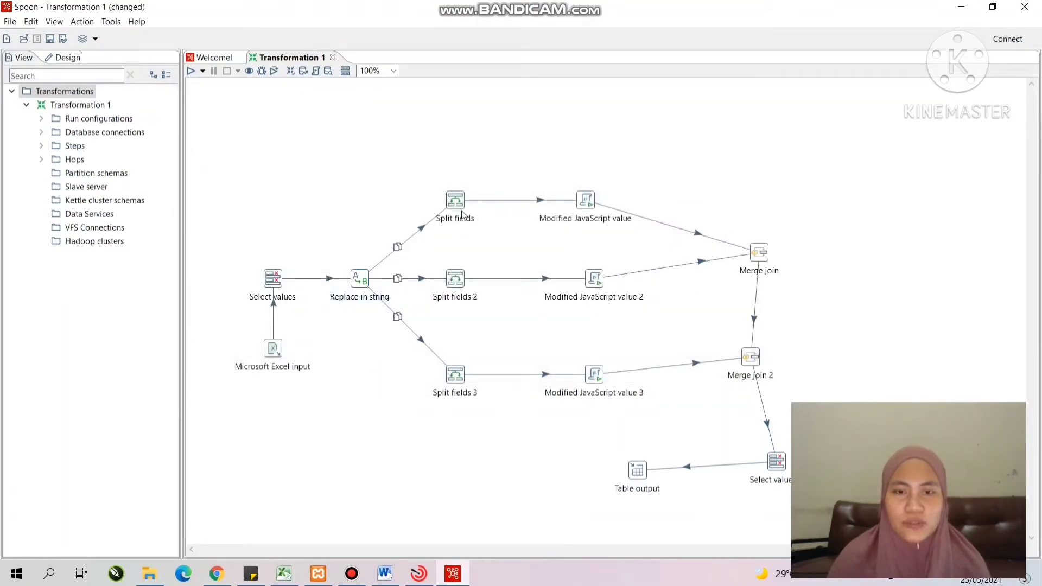
Rename the first Split fields step to Split fields Karet and split the Karet field on the delimiter ";".
double_click(457, 207)
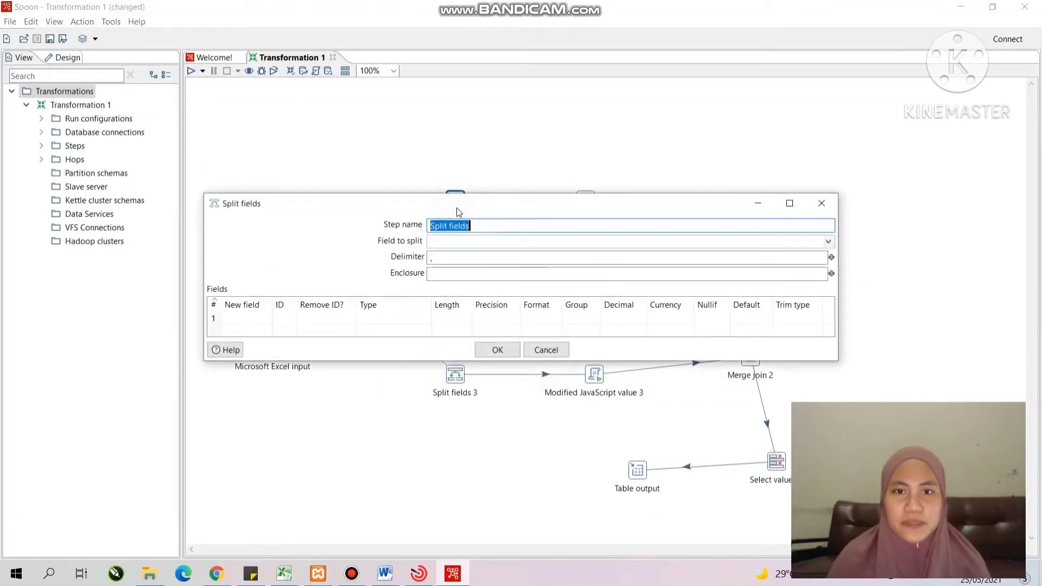
left_click(502, 227)
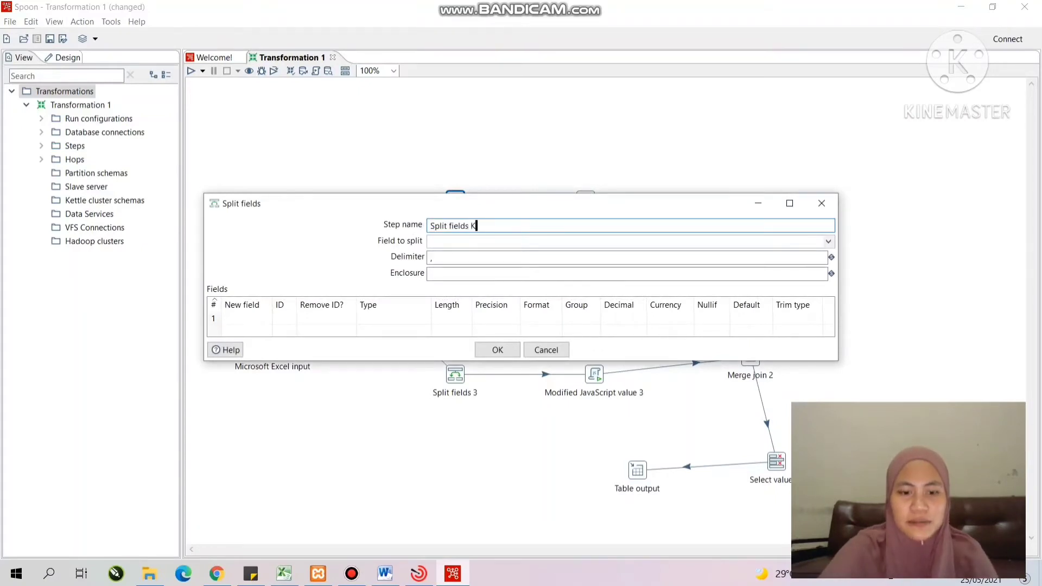
left_click(488, 241)
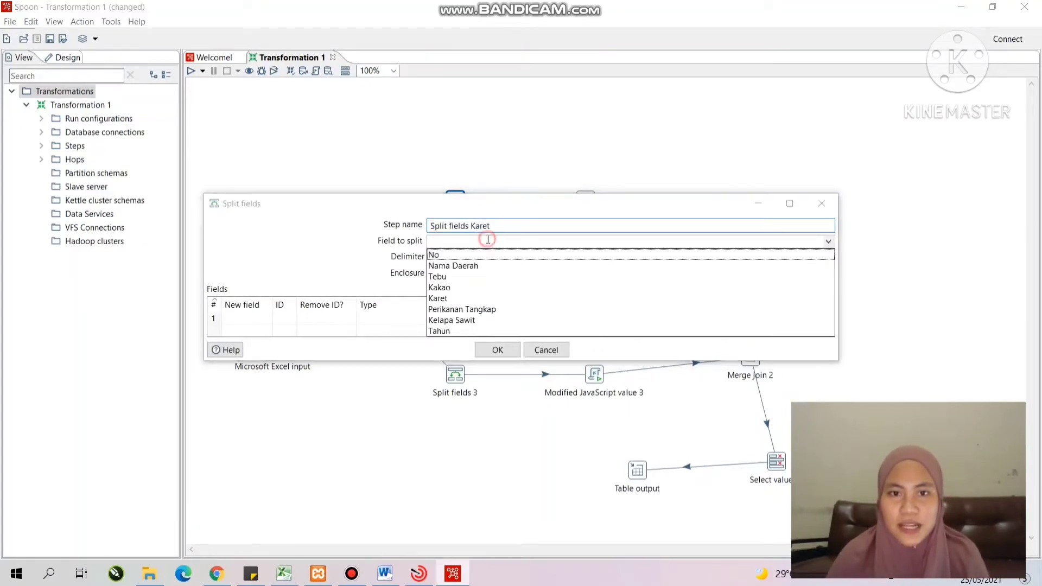
left_click(438, 297)
left_click(538, 262)
key("BackSpace")
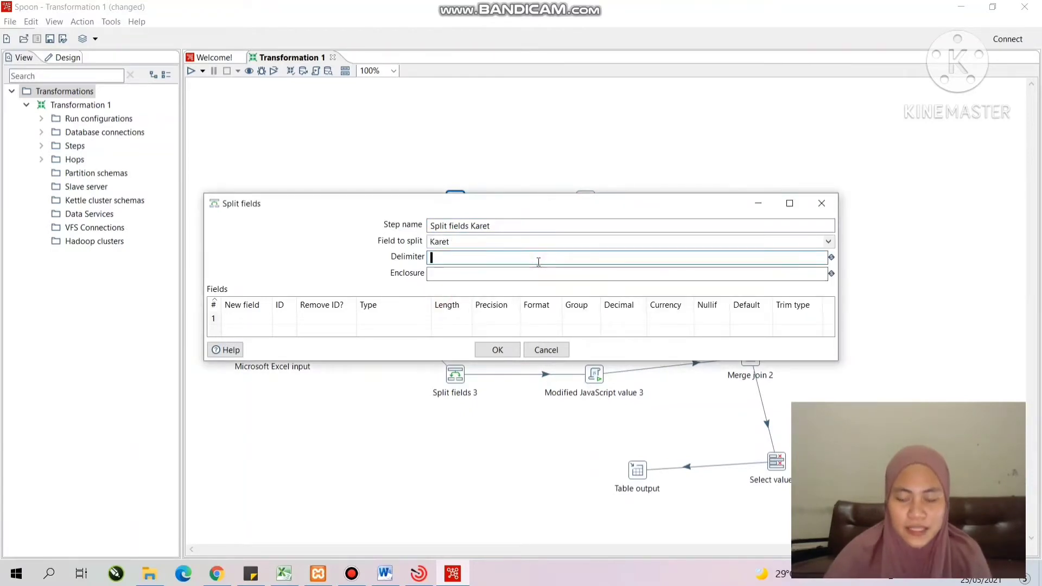
type(";")
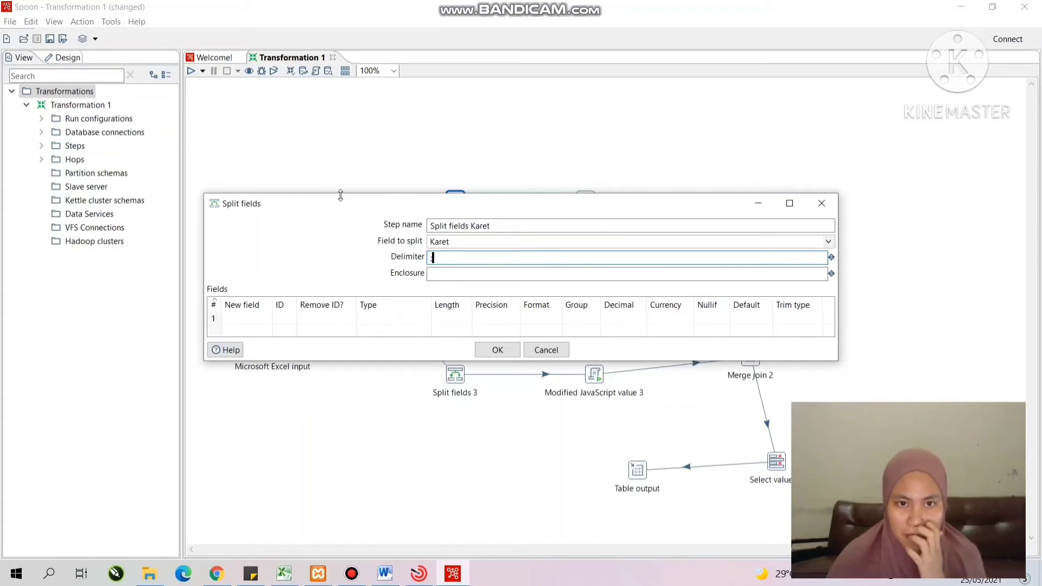
Enlarge the Split fields dialog upward and add karet1 as the first new field.
left_click_drag(342, 194, 337, 113)
left_click(259, 238)
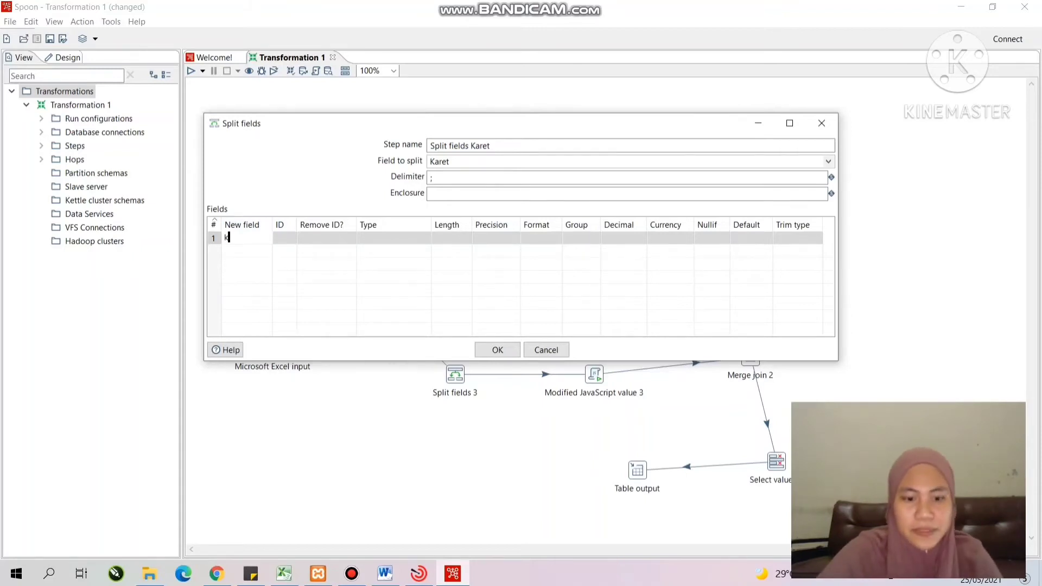
type("kra")
key("BackSpace")
key("BackSpace")
type("aret")
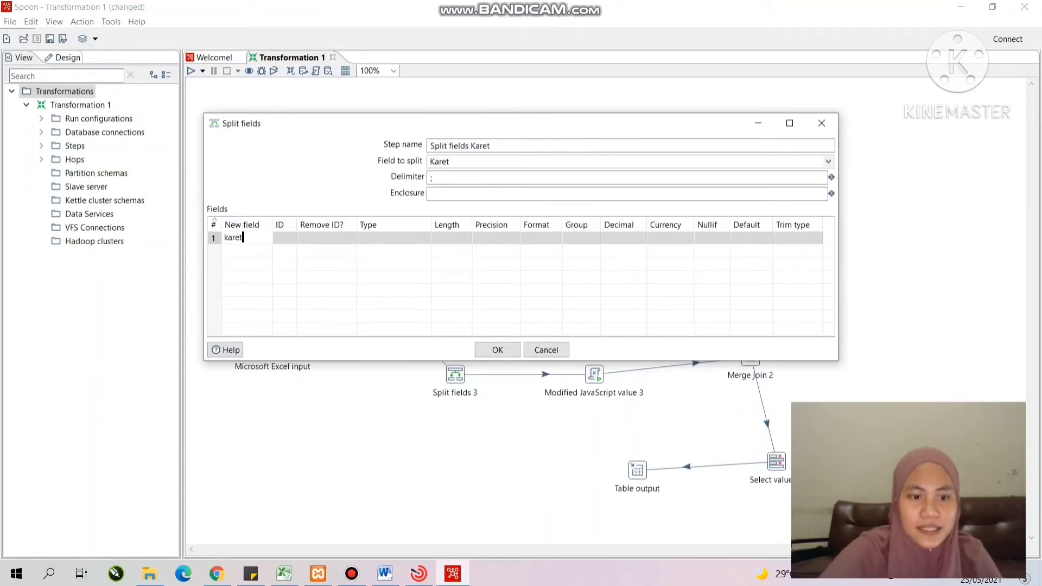
type("1")
Add karet2 and karet3 as the second and third new fields of Split fields Karet.
left_click(259, 253)
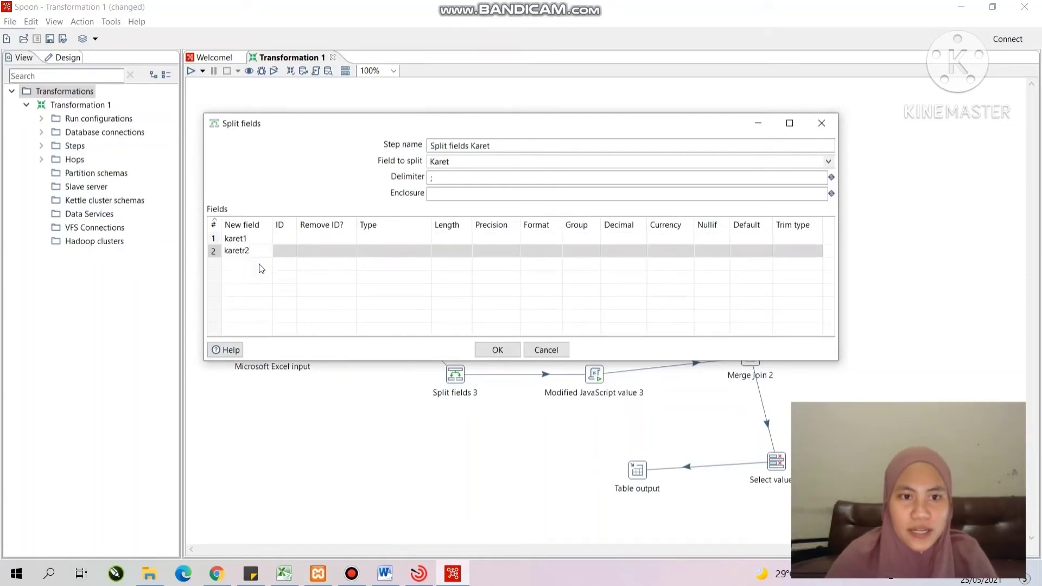
type("karetr2")
key("BackSpace")
key("BackSpace")
key("BackSpace")
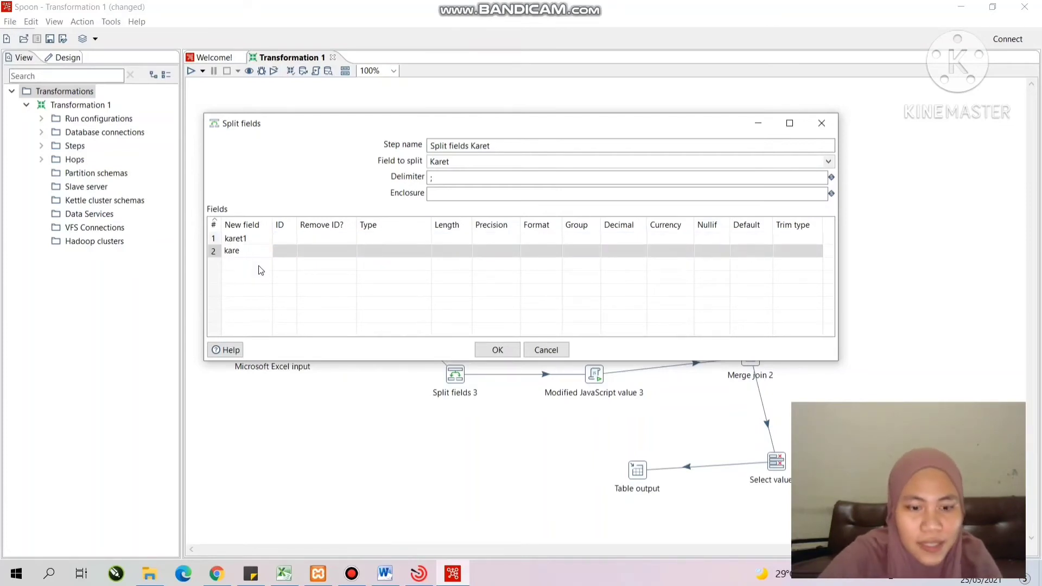
type("t2")
left_click(256, 268)
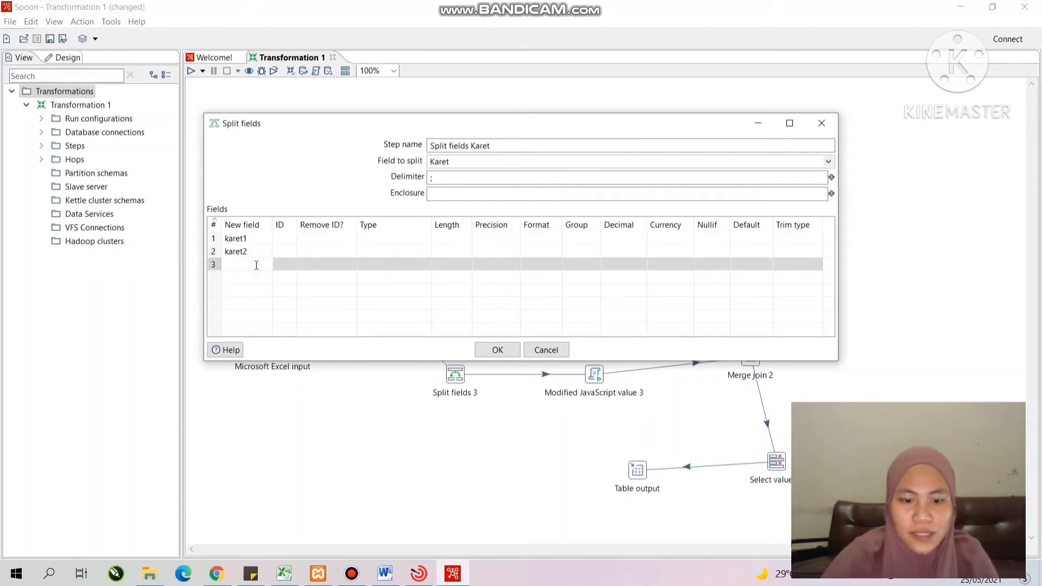
type("karet")
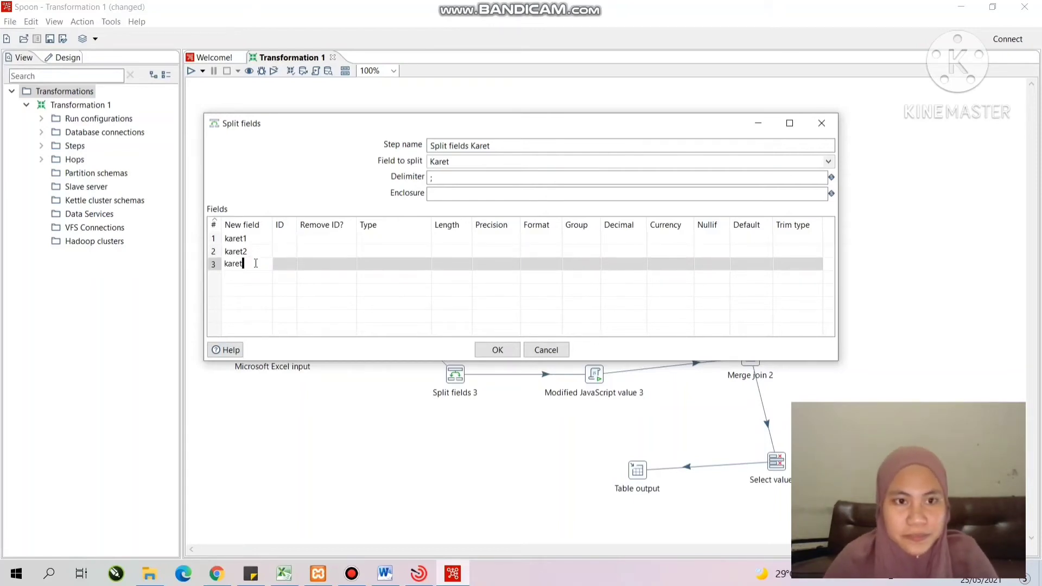
type("3")
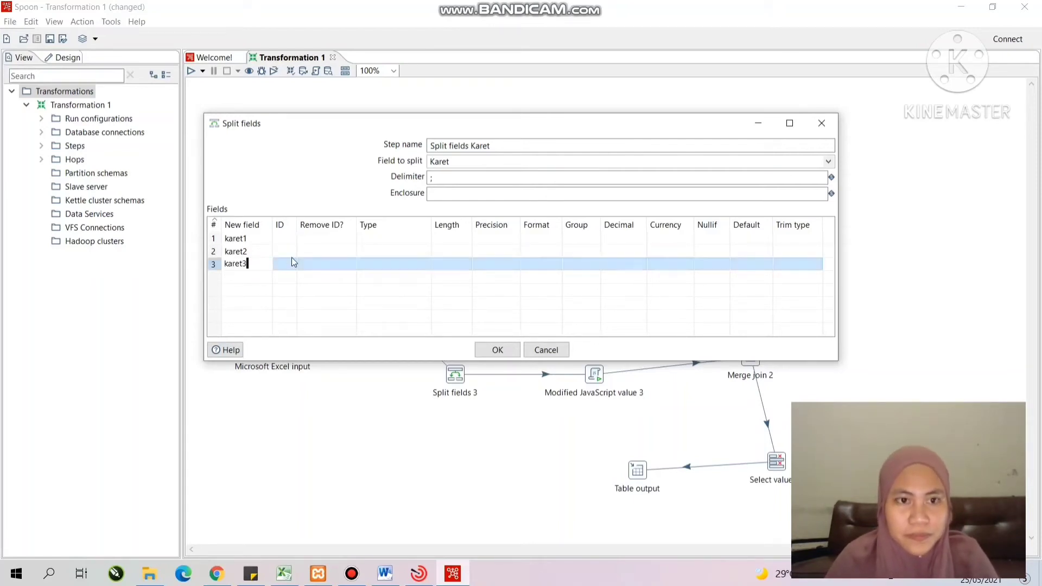
Set Remove ID? to N for karet1, karet2 and karet3.
left_click(330, 240)
left_click(353, 239)
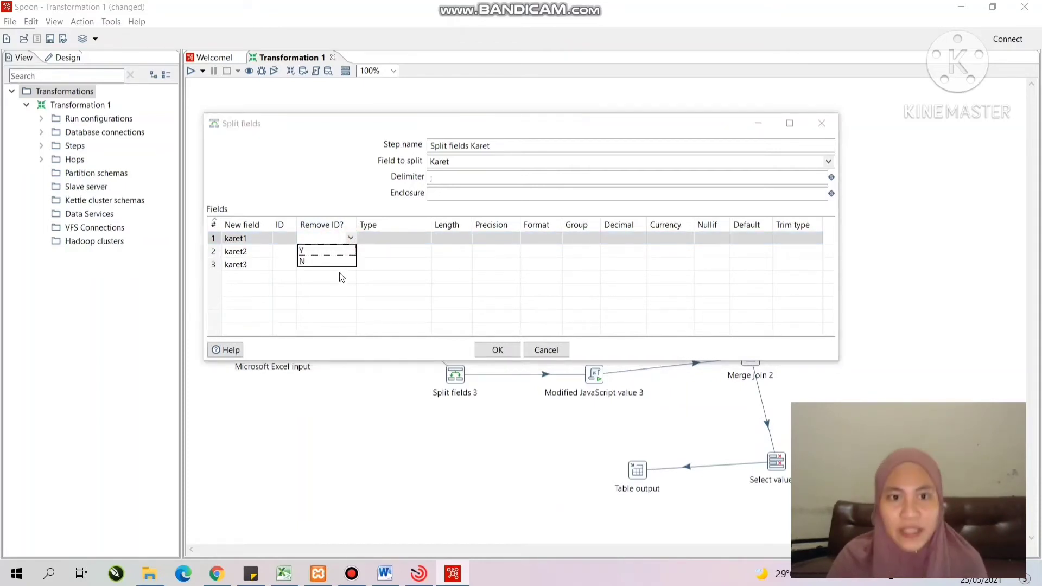
left_click(337, 262)
left_click(351, 252)
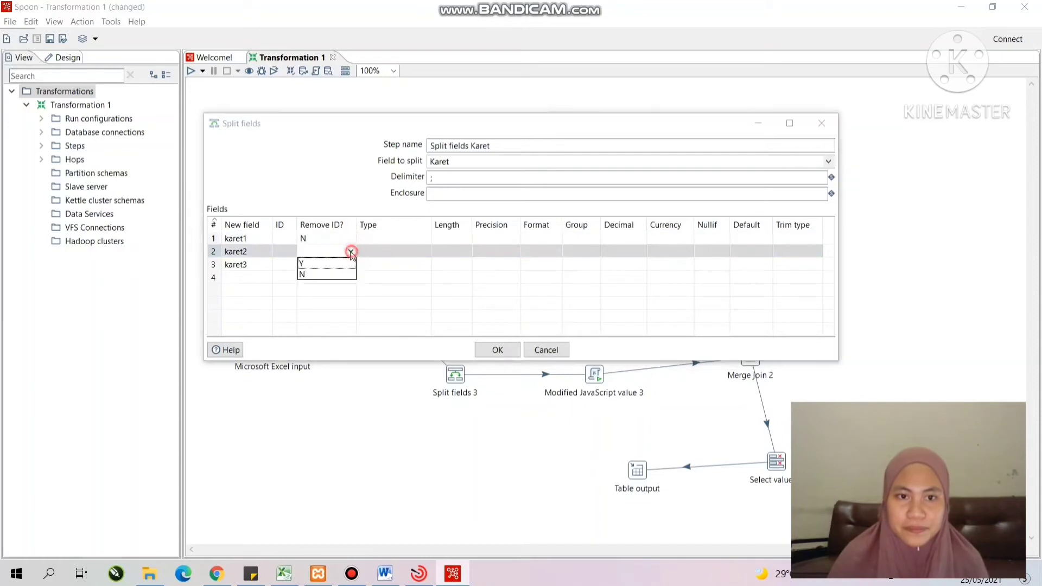
left_click(343, 277)
left_click(351, 266)
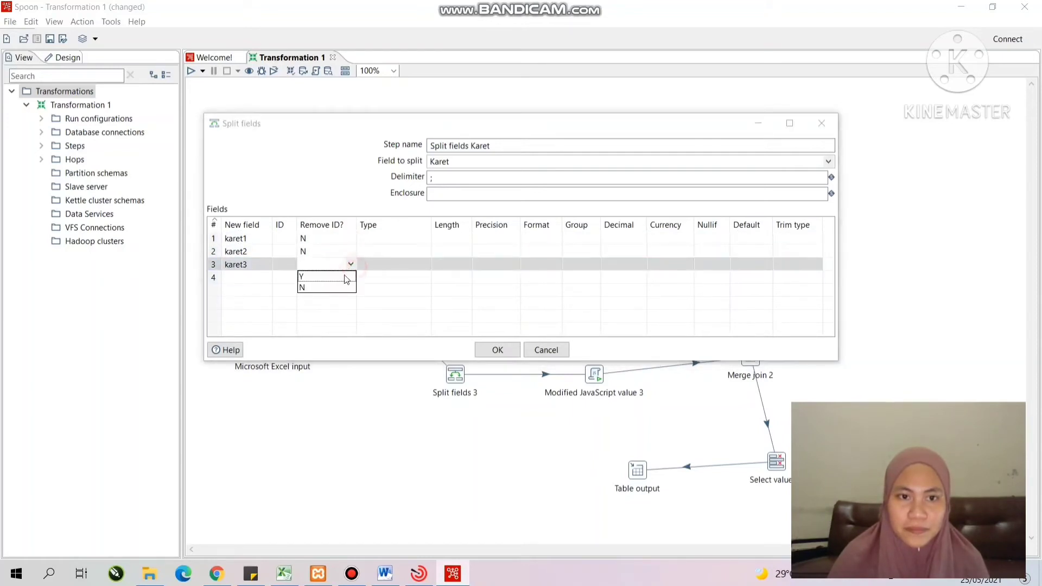
left_click(343, 289)
Set the type of karet1, karet2 and karet3 to String and save the Split fields Karet step.
left_click(372, 237)
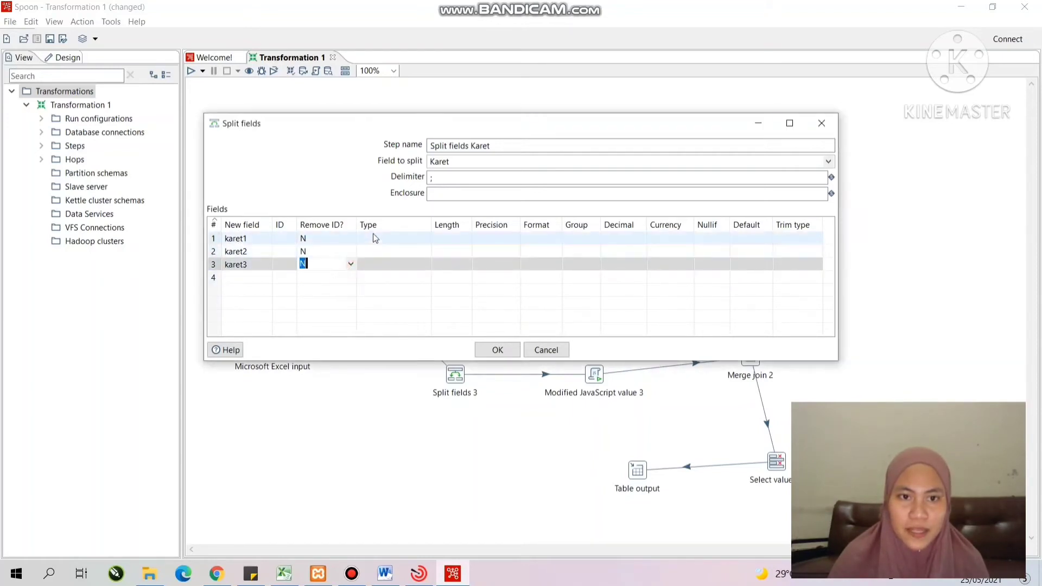
left_click(424, 239)
left_click(386, 327)
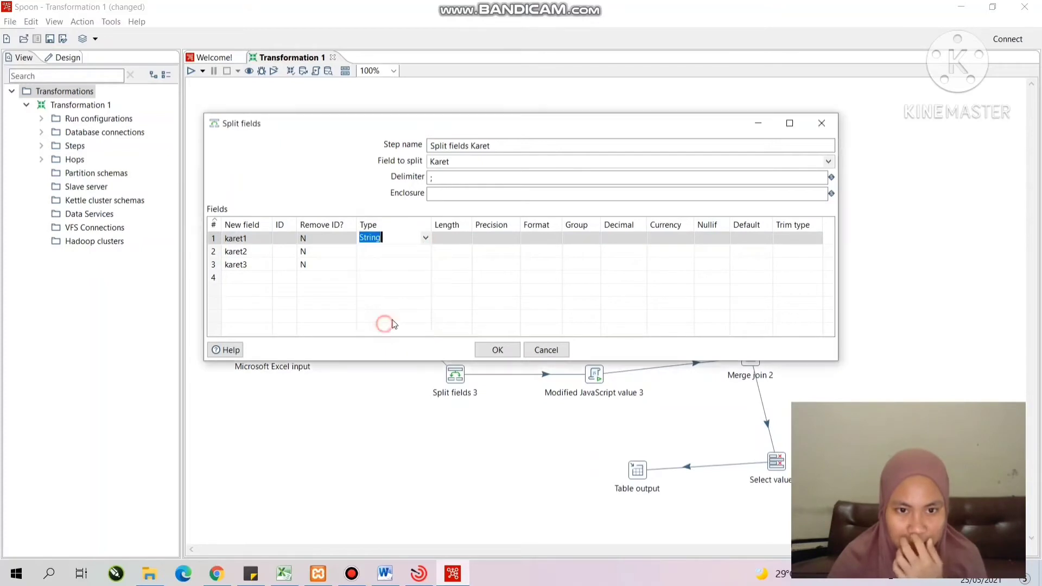
left_click(406, 253)
type("String")
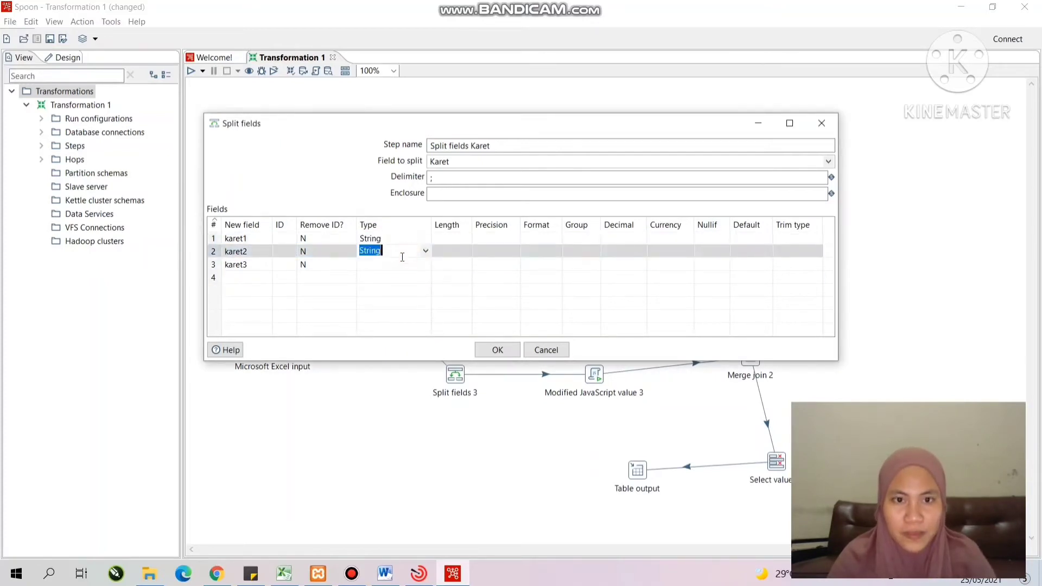
left_click(394, 264)
type("String")
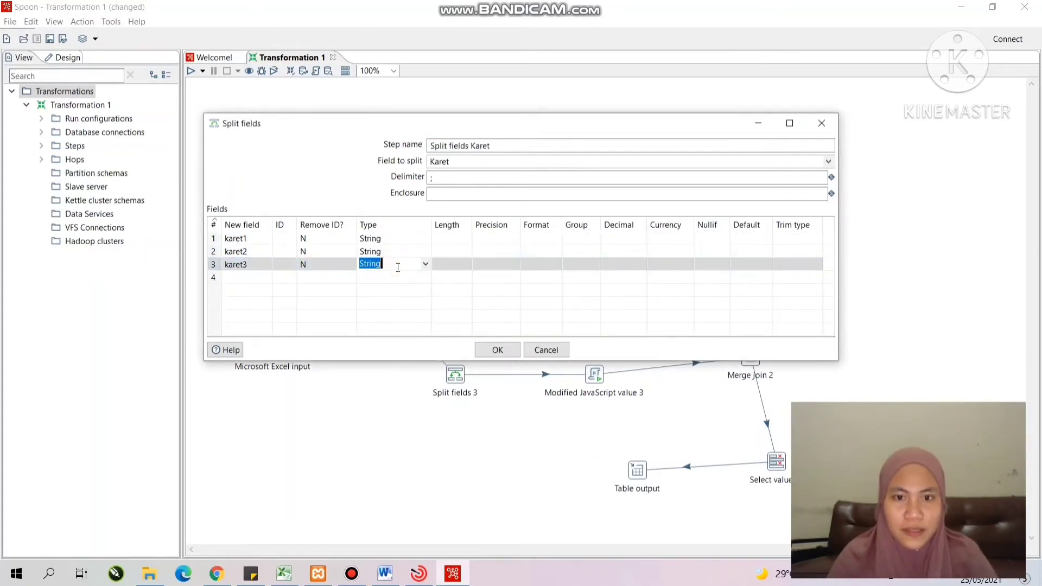
left_click(499, 350)
Rename the Split fields 2 step to Split fields Perikanan and split the Perikanan Tangkap field on the delimiter ";".
double_click(457, 279)
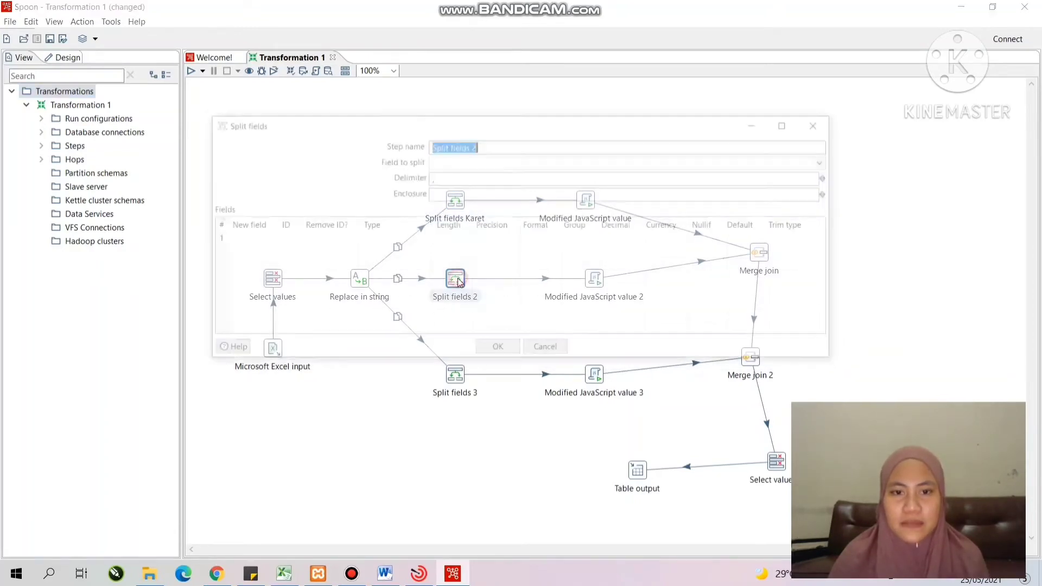
left_click(490, 145)
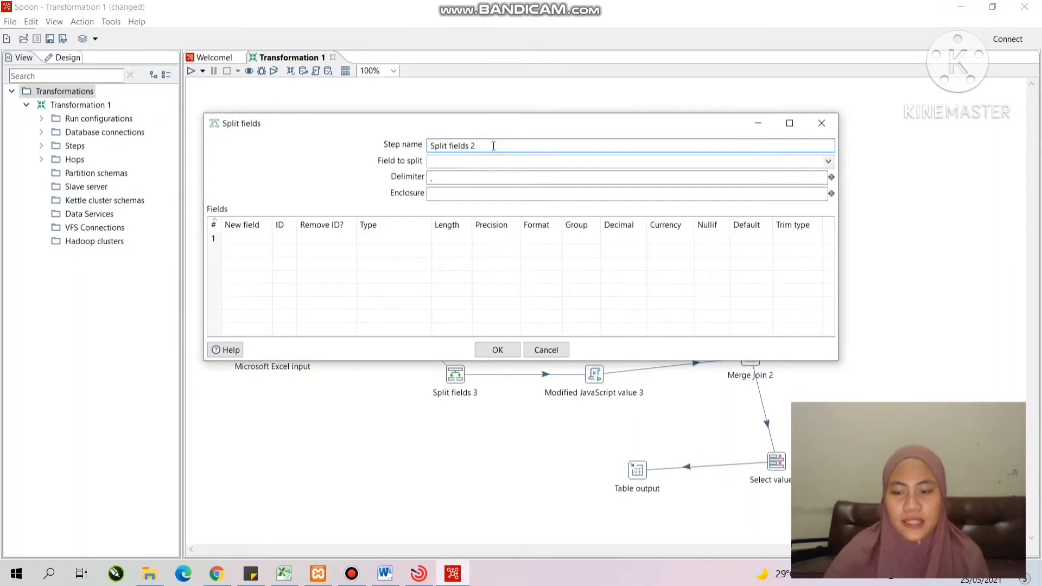
type("PErik")
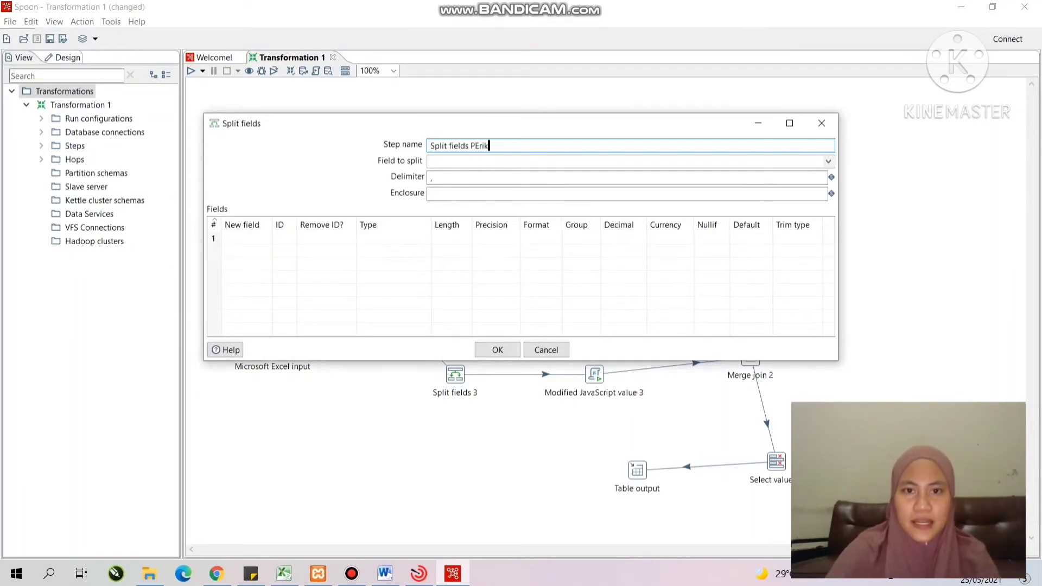
type("anan")
left_click(829, 162)
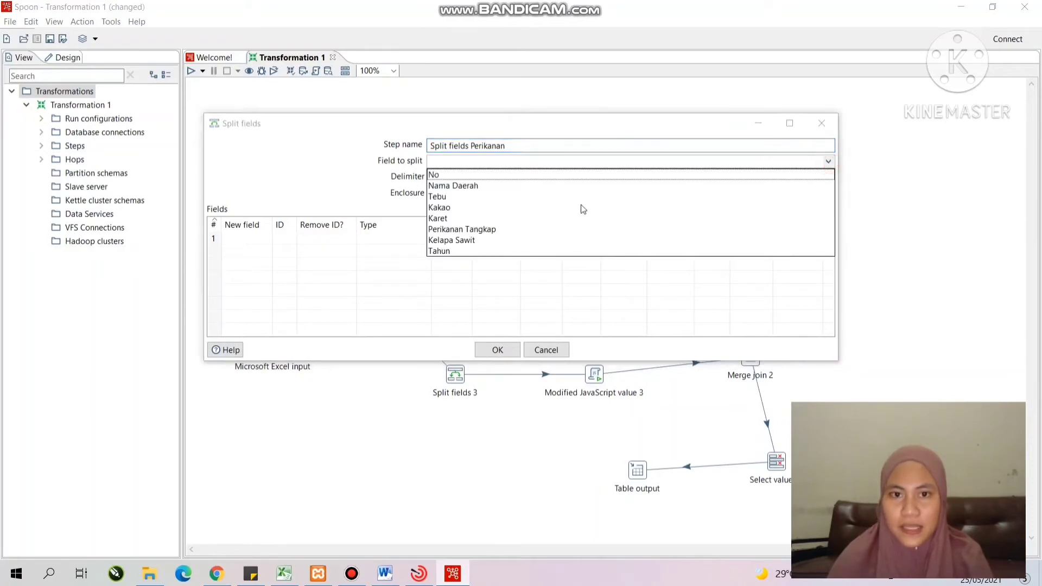
left_click(454, 231)
left_click(480, 177)
type(";")
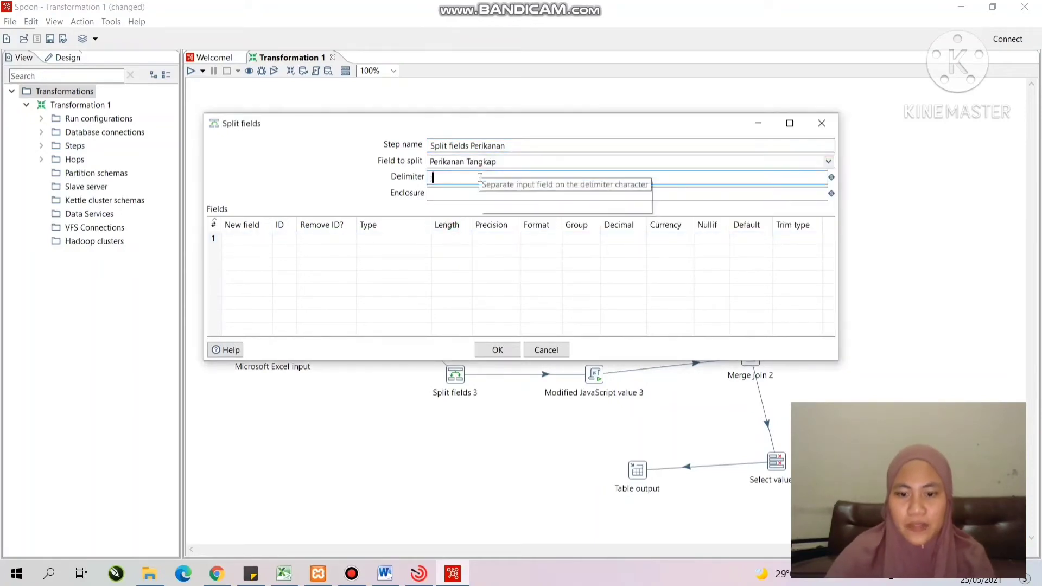
Add perikanan1, perikanan2 and perikanan3 as the new fields of Split fields Perikanan.
left_click(255, 237)
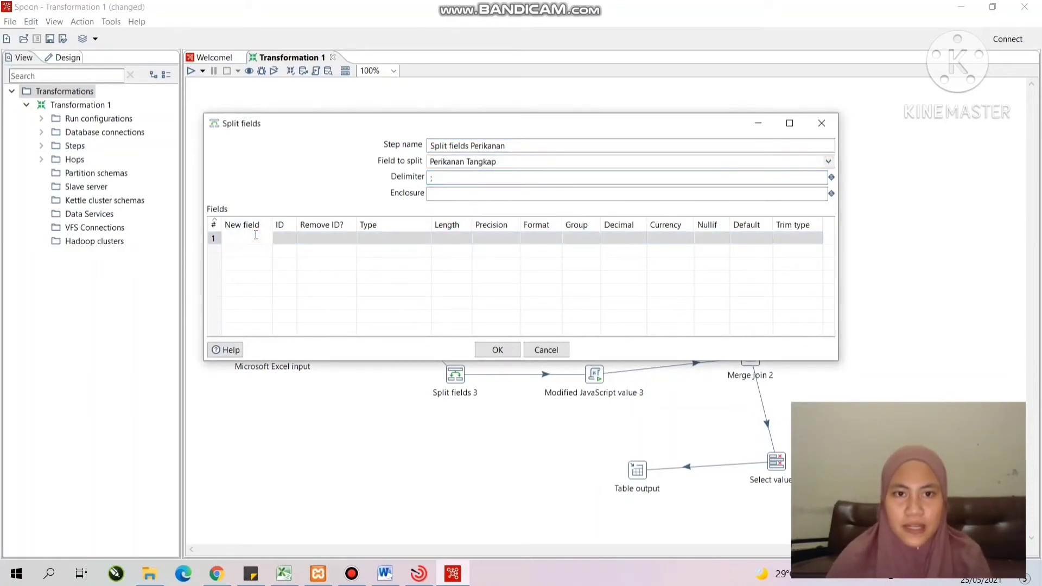
type("perikanan1")
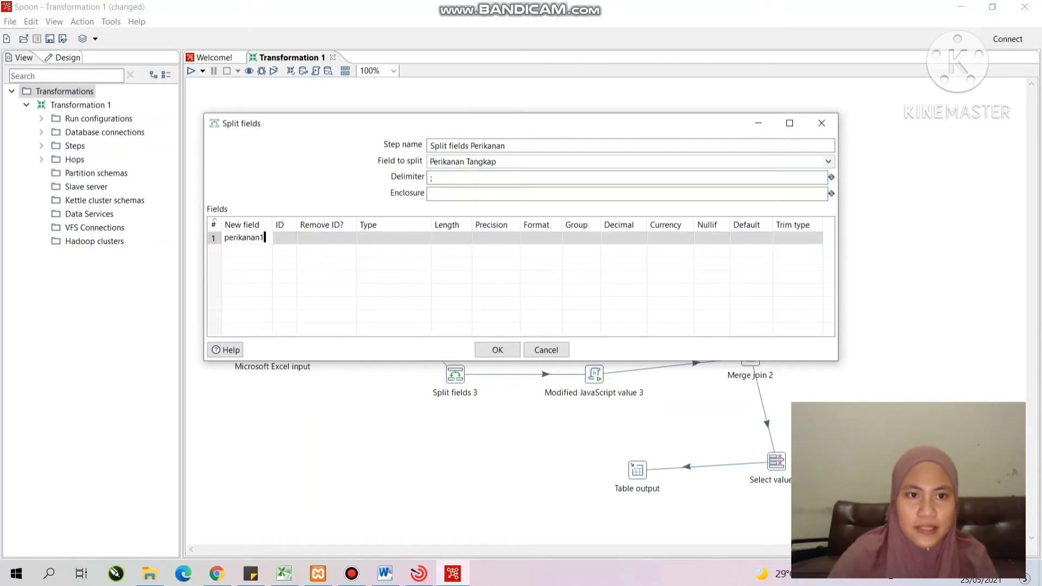
double_click(253, 238)
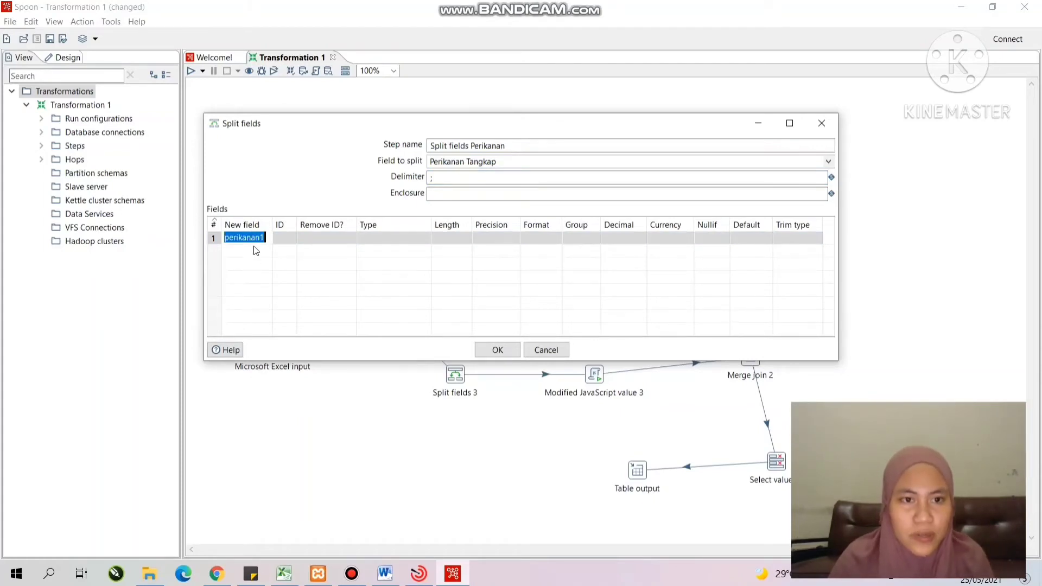
key("Return")
type("perikanan2")
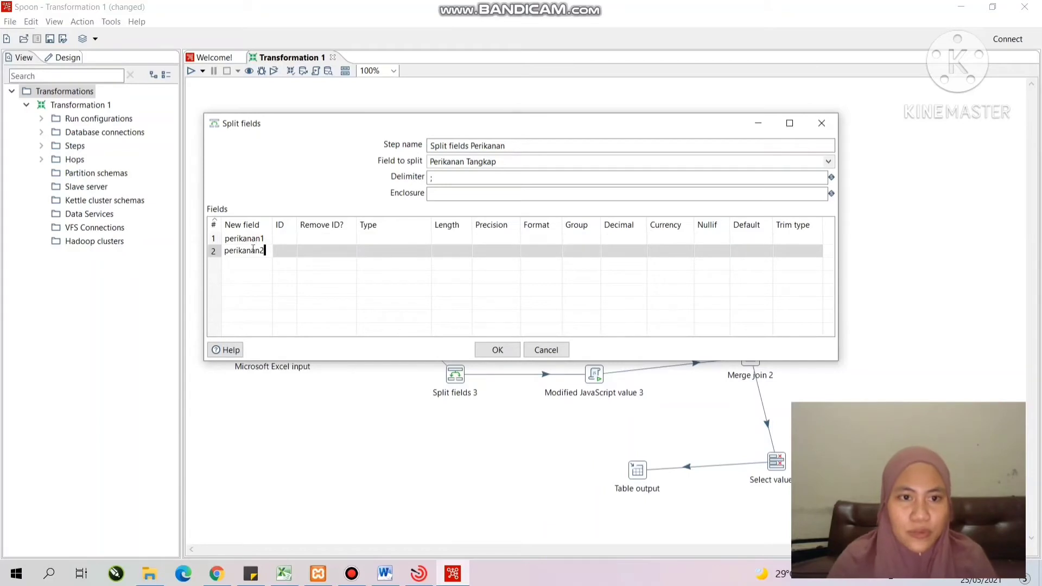
key("Return")
type("perikanan3")
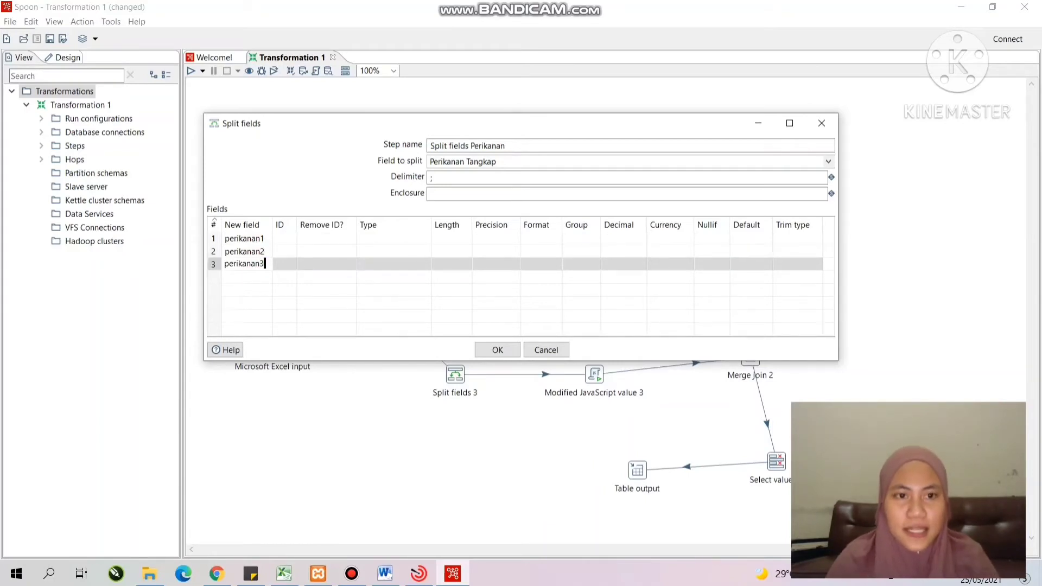
Set Remove ID? to N for perikanan1, perikanan2 and perikanan3.
left_click(321, 237)
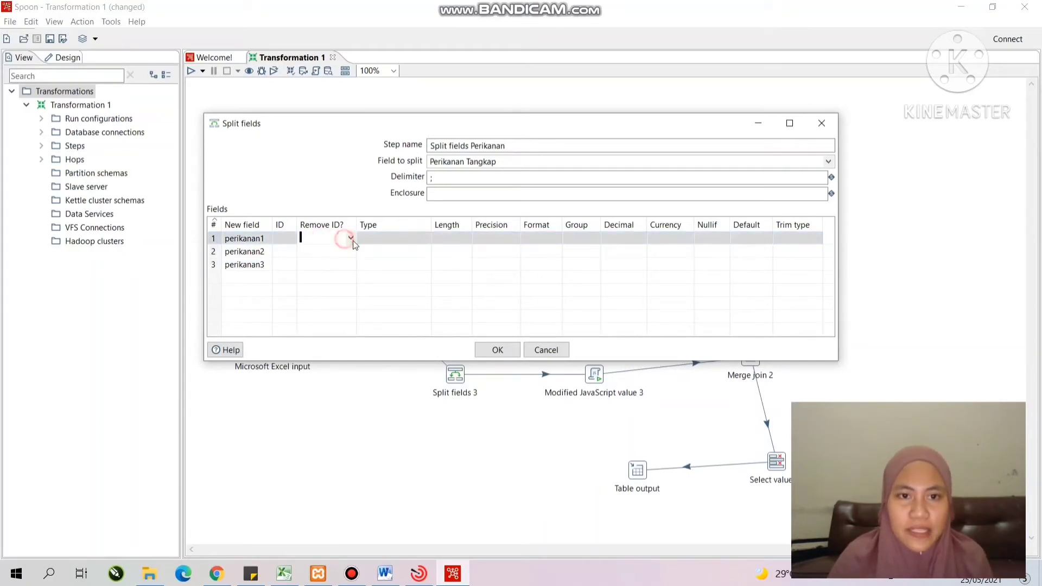
left_click(351, 238)
left_click(347, 261)
left_click(349, 251)
left_click(351, 251)
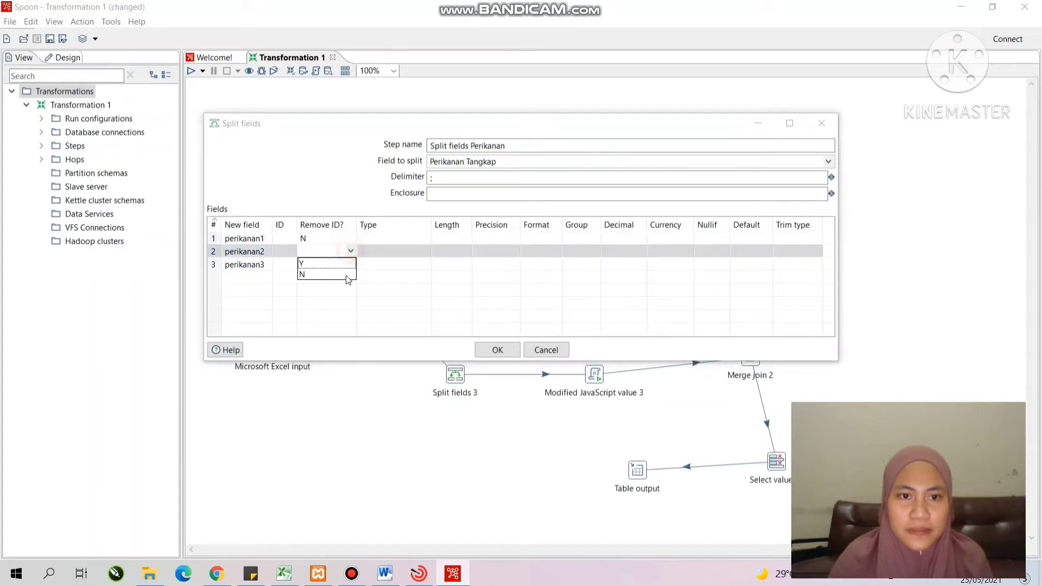
left_click(351, 264)
left_click(351, 287)
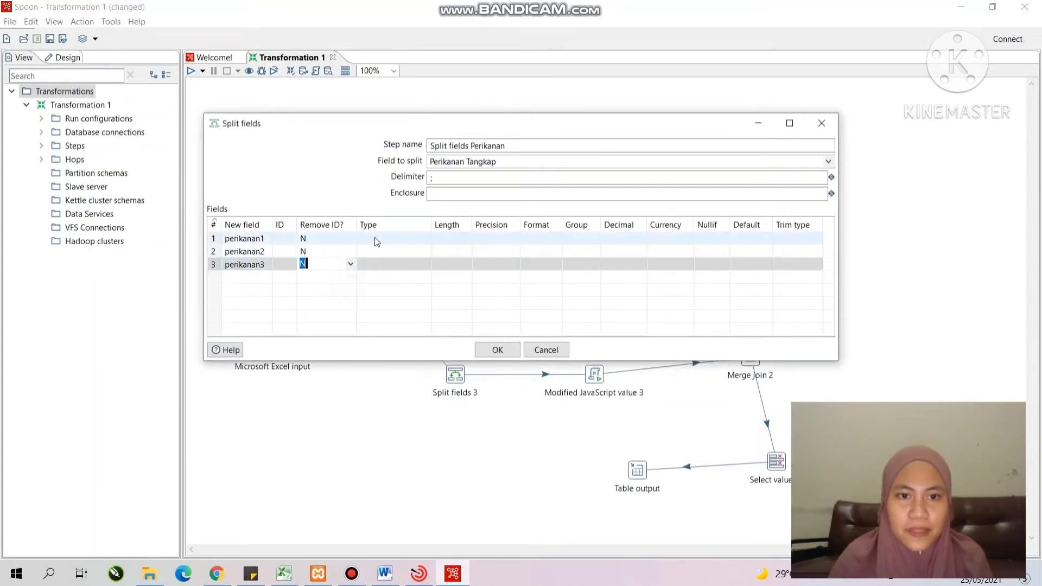
Set the type of perikanan1, perikanan2 and perikanan3 to String and save the Split fields Perikanan step.
left_click(414, 239)
left_click(426, 238)
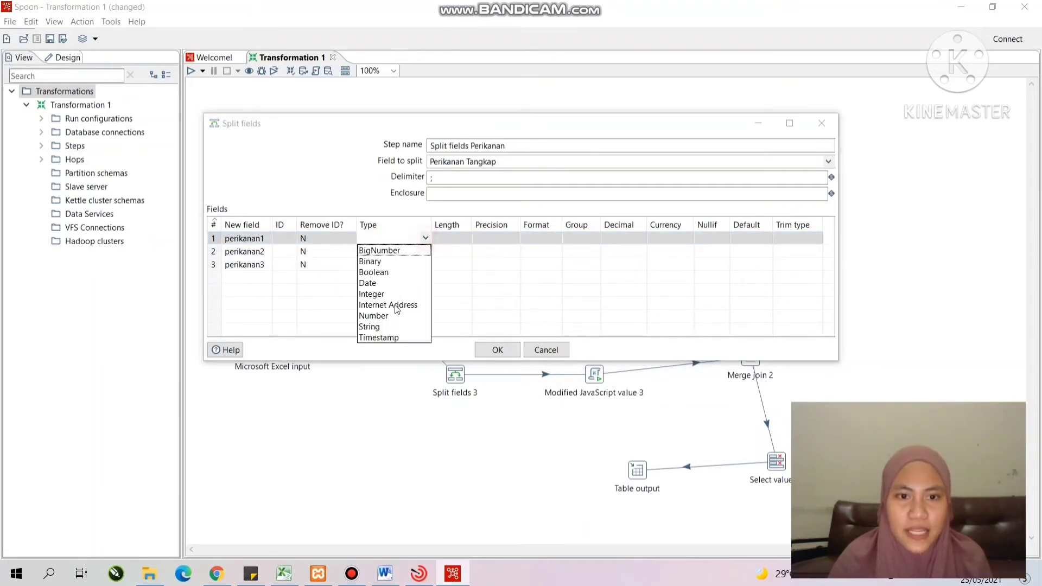
left_click(389, 327)
left_click(398, 252)
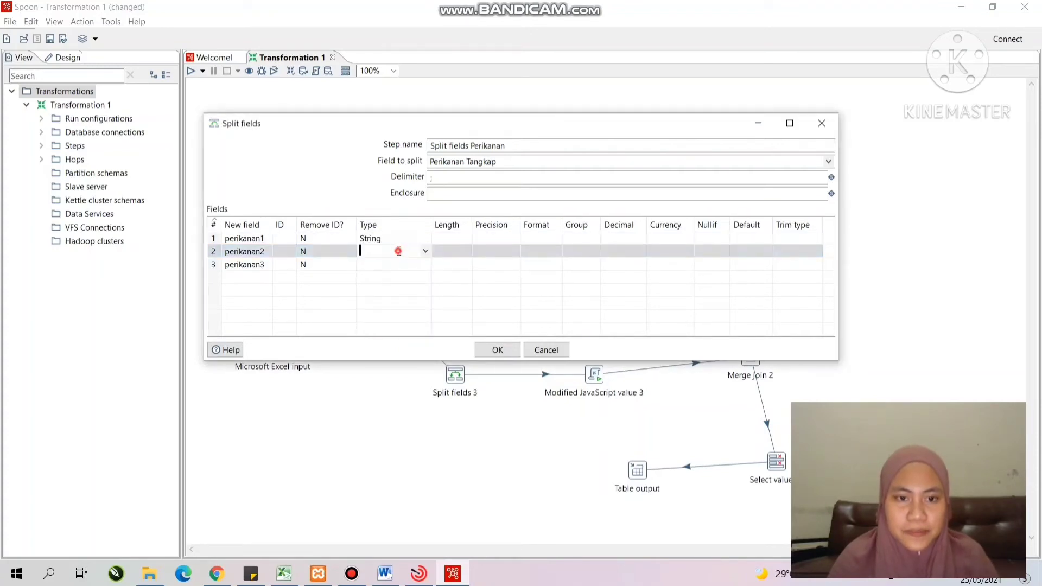
key("s")
left_click(399, 266)
key("s")
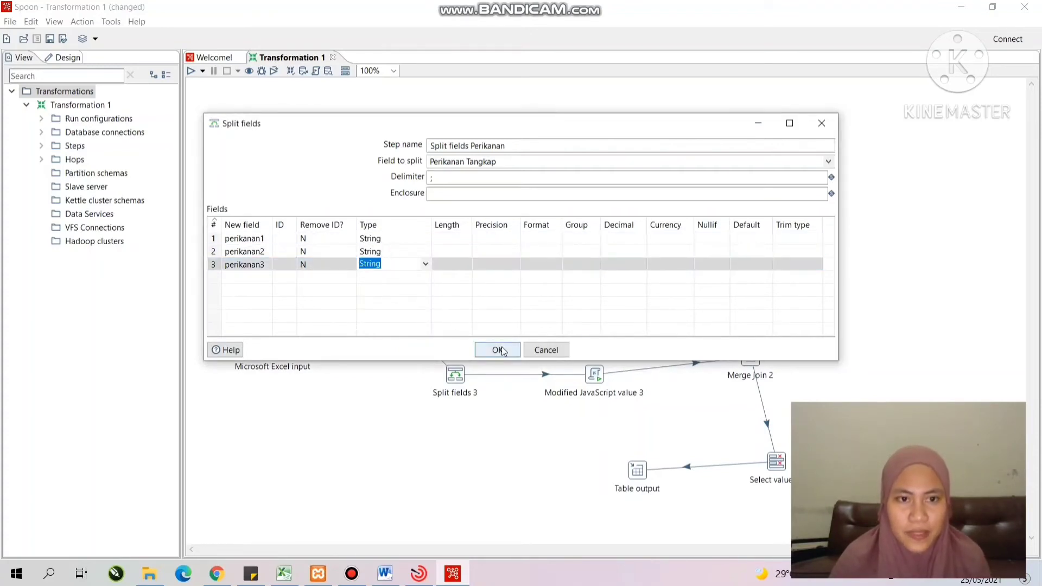
left_click(497, 350)
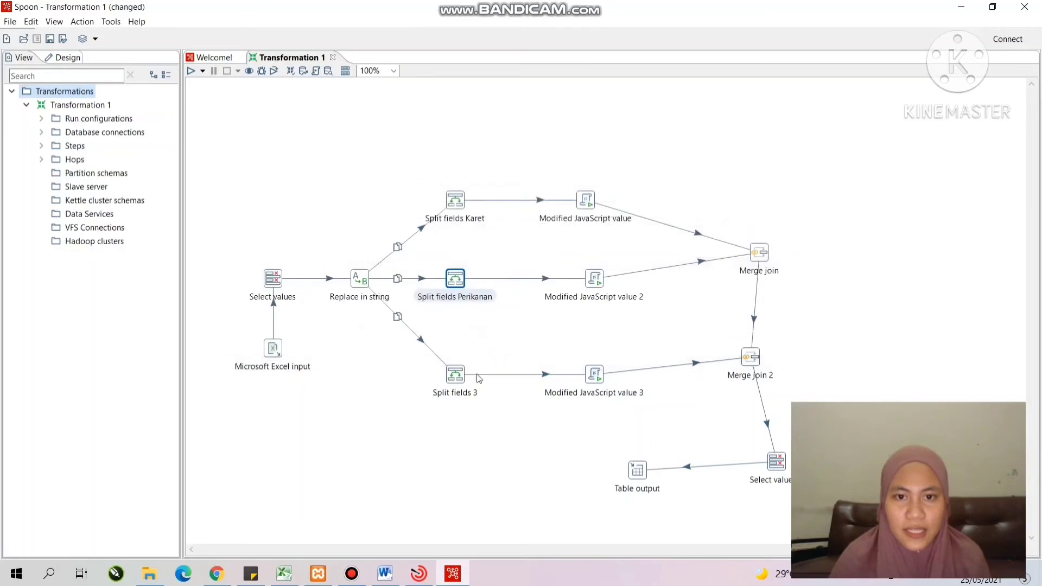
Rename the Split fields 3 step to Split fields Kelapa and split the Kelapa Sawit field on the delimiter ";".
double_click(456, 374)
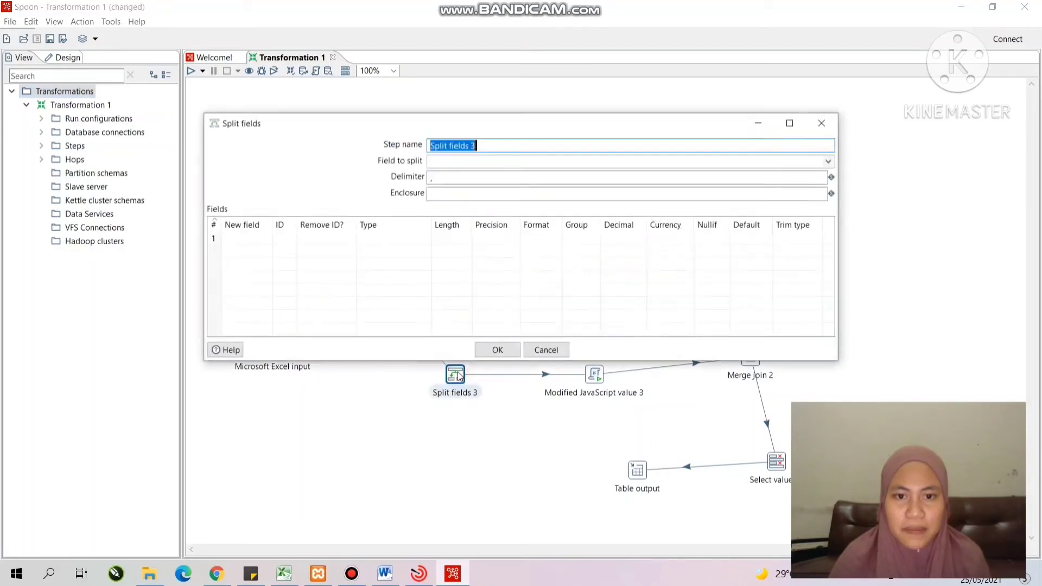
left_click(481, 147)
key("BackSpace")
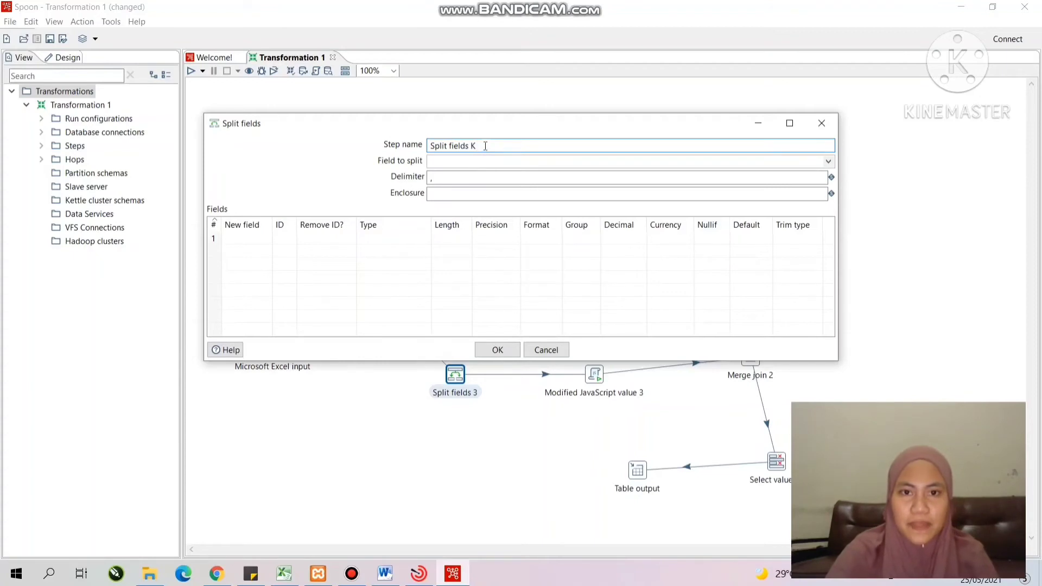
type("Kelapa")
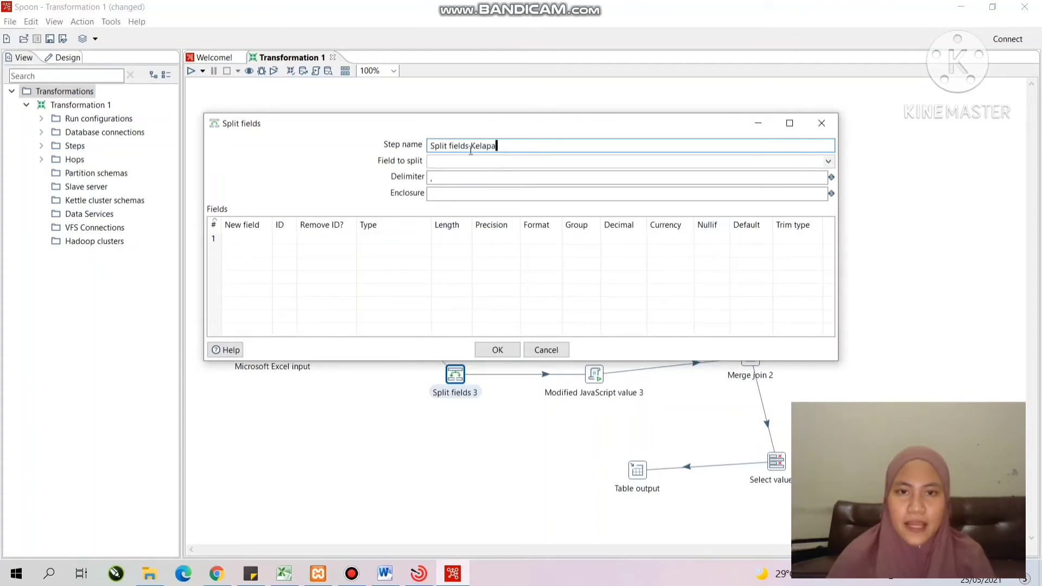
left_click(472, 161)
left_click(455, 240)
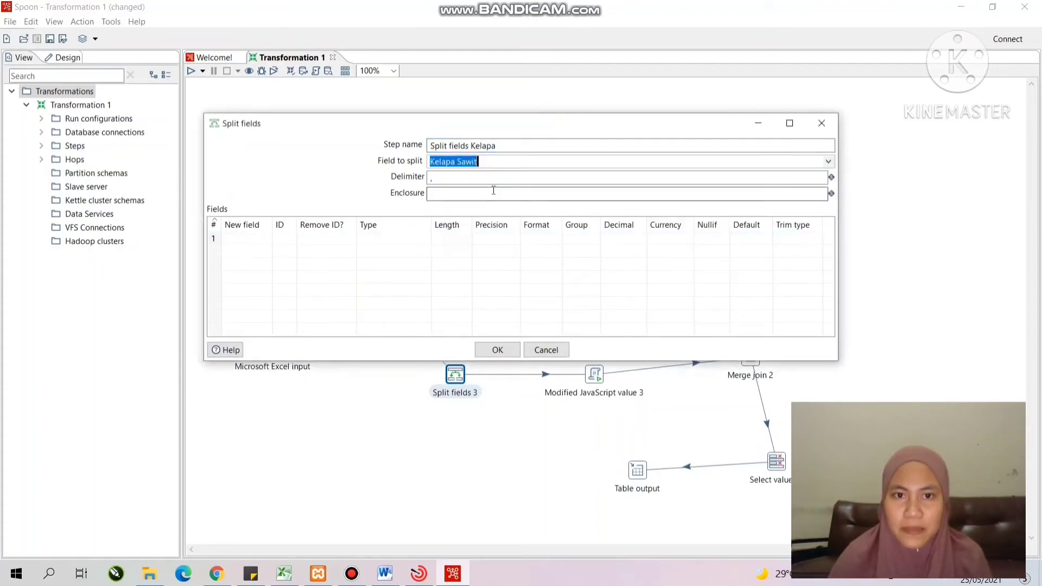
left_click(491, 182)
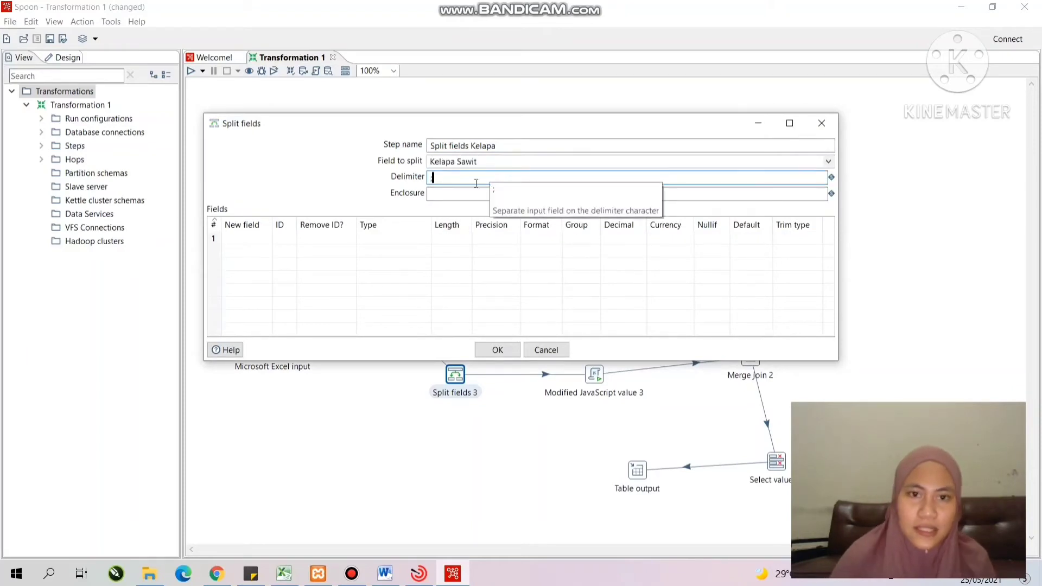
Add kelapa1, kelapa2 and kelapa3 as the new fields of Split fields Kelapa.
left_click(260, 239)
type("kelapa1")
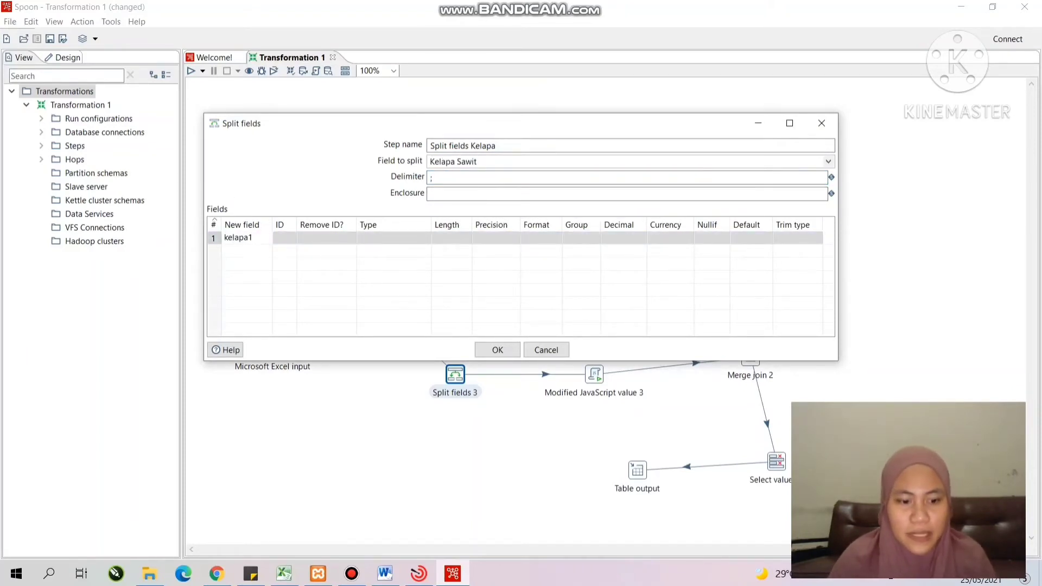
key("Return")
key("ctrl+c")
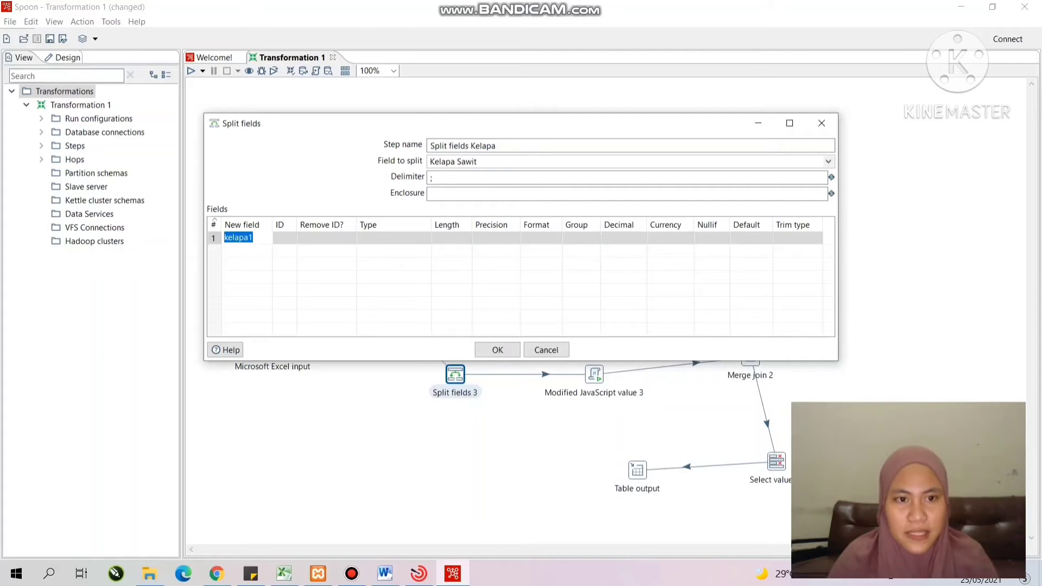
left_click(253, 255)
key("ctrl+v")
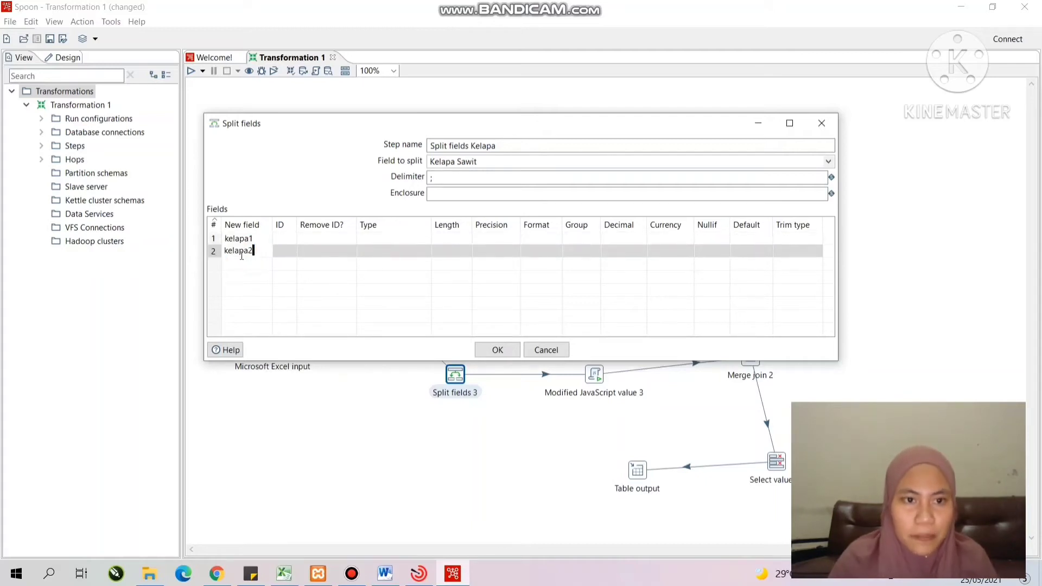
left_click(240, 260)
key("ctrl+v")
key("BackSpace")
type("3")
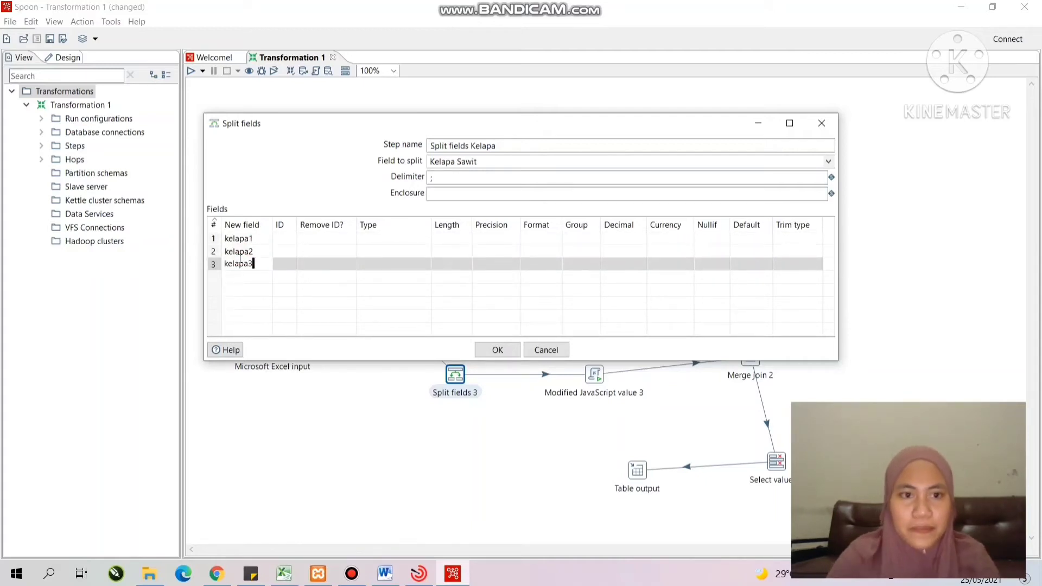
Set Remove ID? to N for kelapa1, kelapa2 and kelapa3.
left_click(312, 238)
left_click(351, 238)
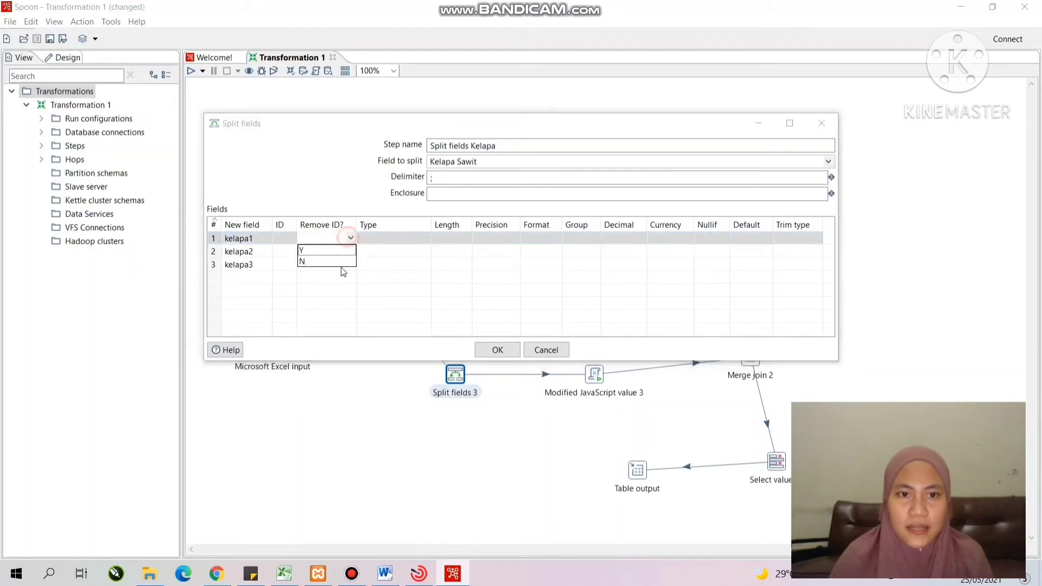
left_click(338, 266)
left_click(350, 252)
left_click(351, 251)
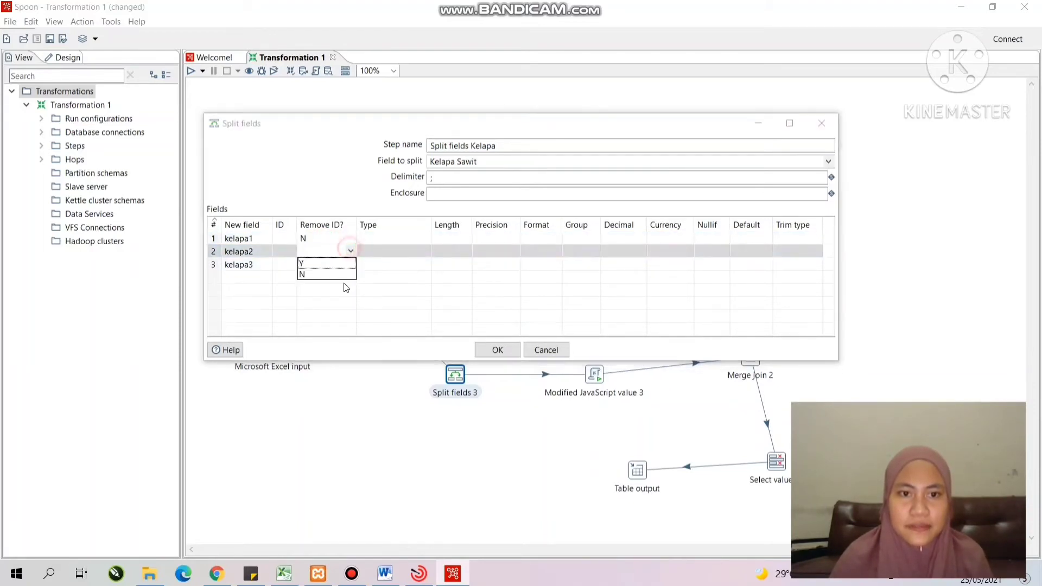
left_click(345, 271)
left_click(349, 266)
left_click(351, 264)
left_click(349, 283)
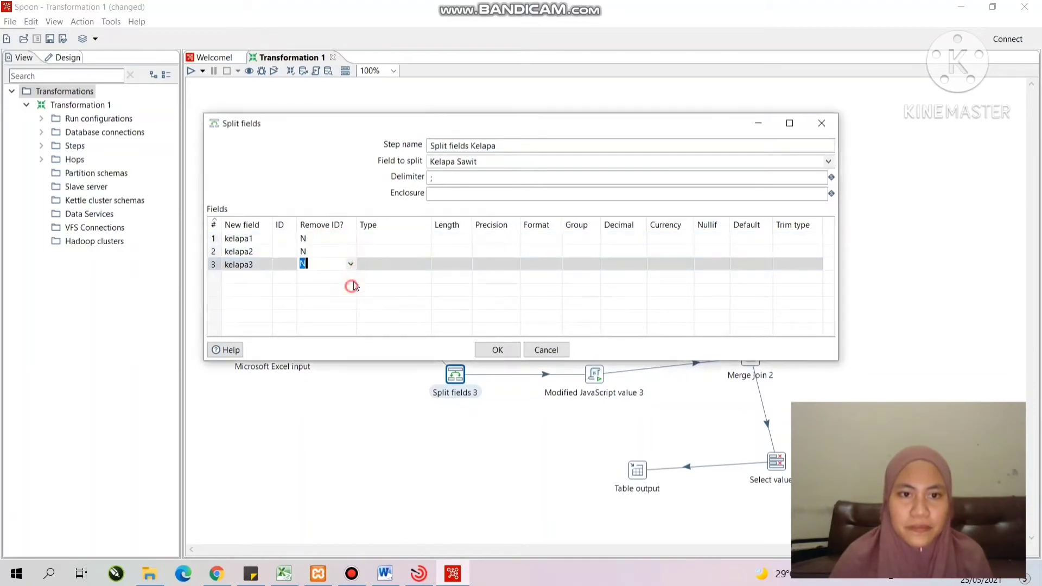
Set the type of kelapa1, kelapa2 and kelapa3 to String and save the Split fields Kelapa step.
left_click(386, 238)
left_click(425, 239)
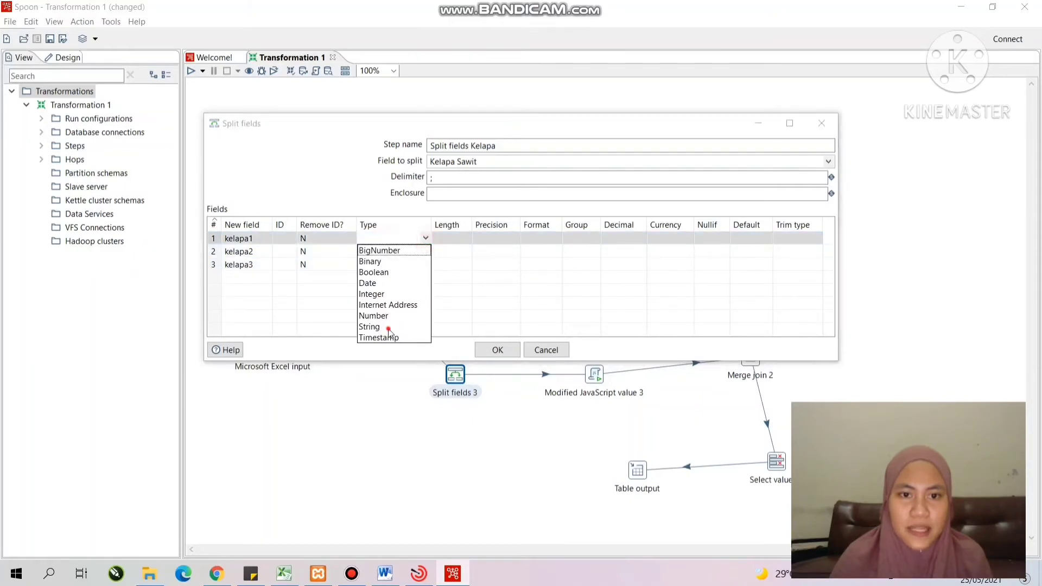
left_click(388, 328)
left_click(400, 250)
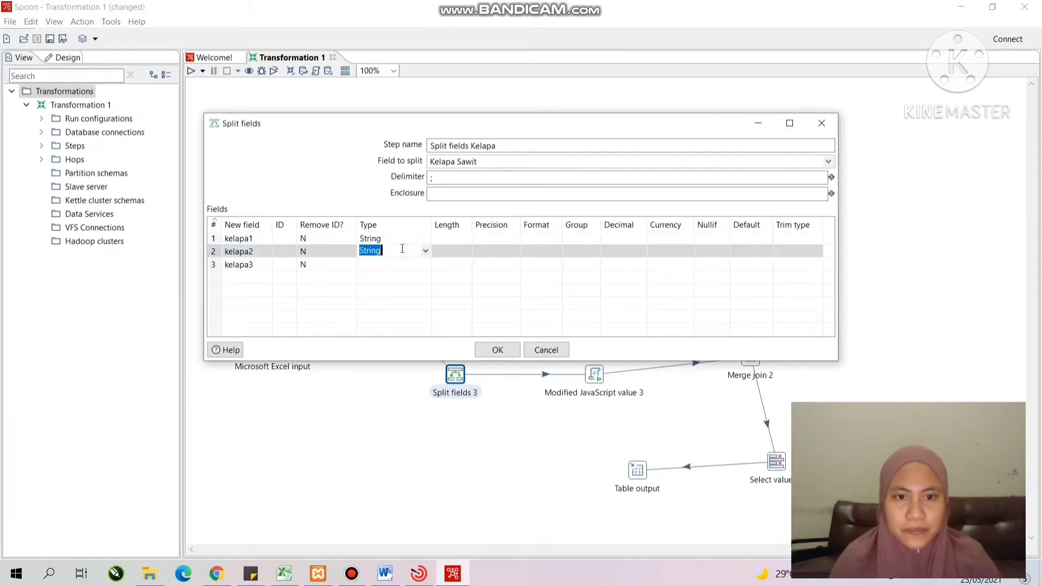
left_click(396, 266)
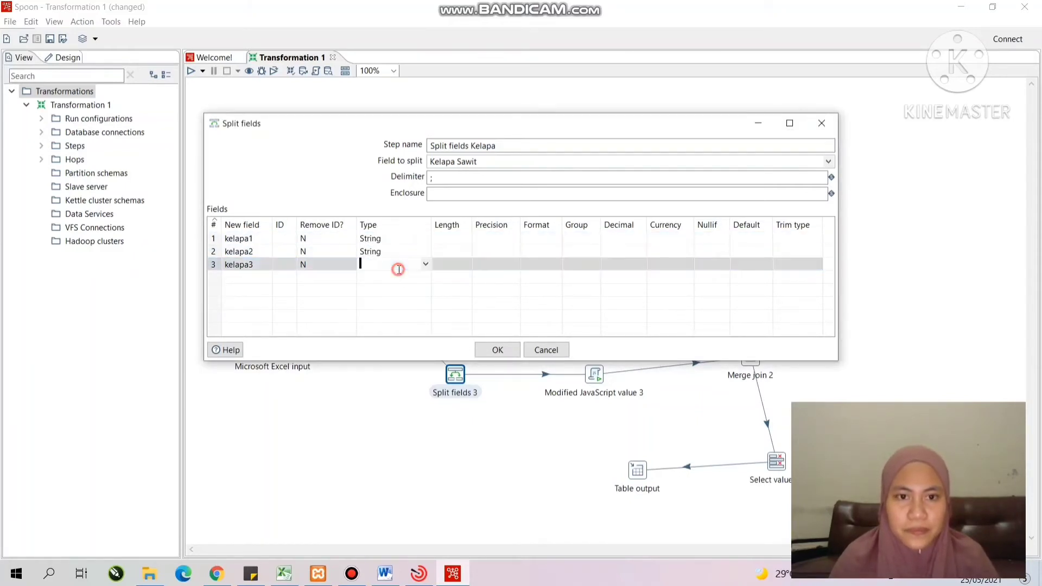
left_click(506, 353)
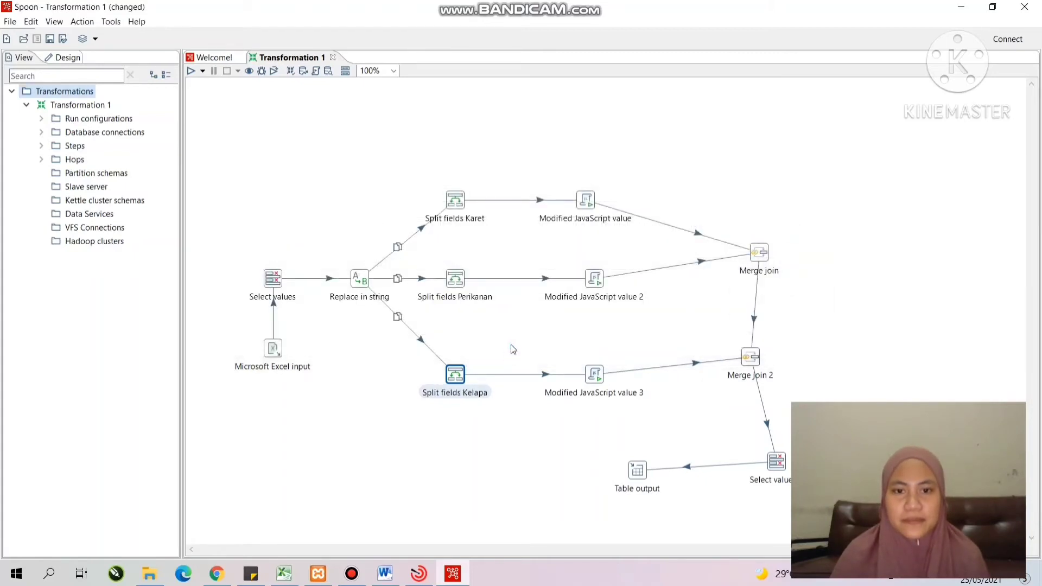
left_click(509, 345)
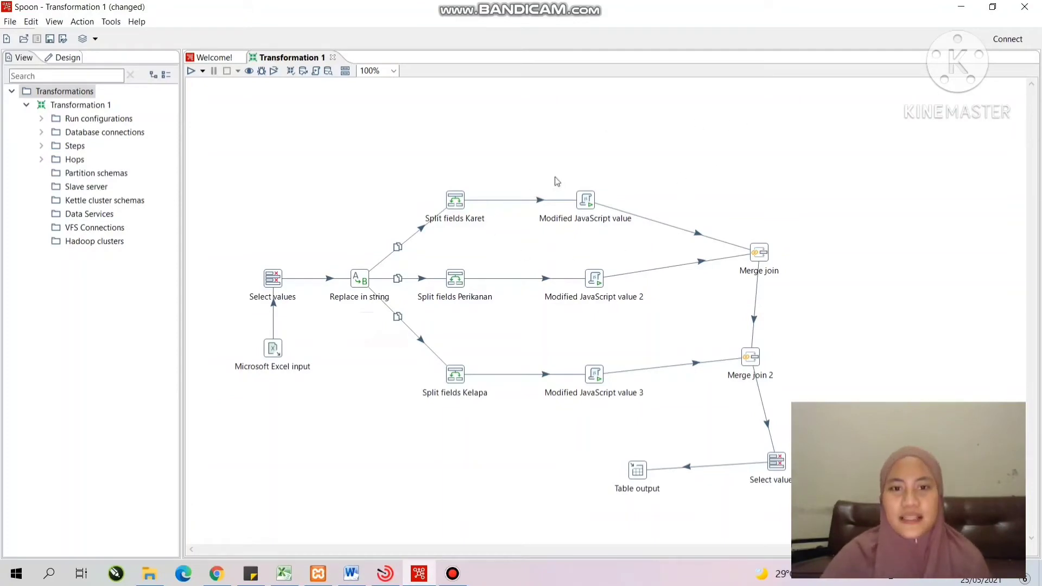
Open the Modified JavaScript value step of the Karet branch and rename it Modified JavaScript Karet.
double_click(586, 200)
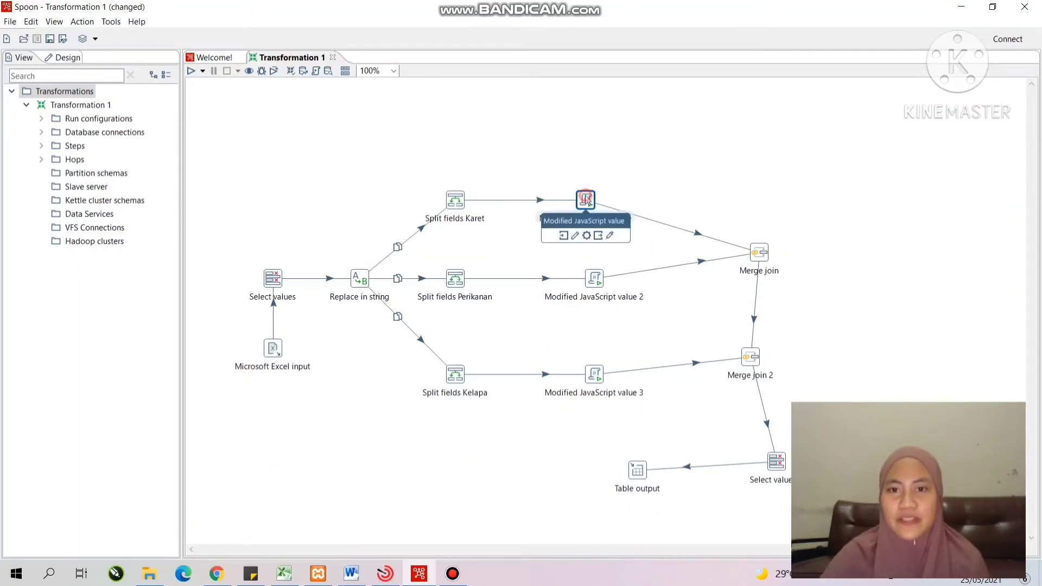
left_click(707, 101)
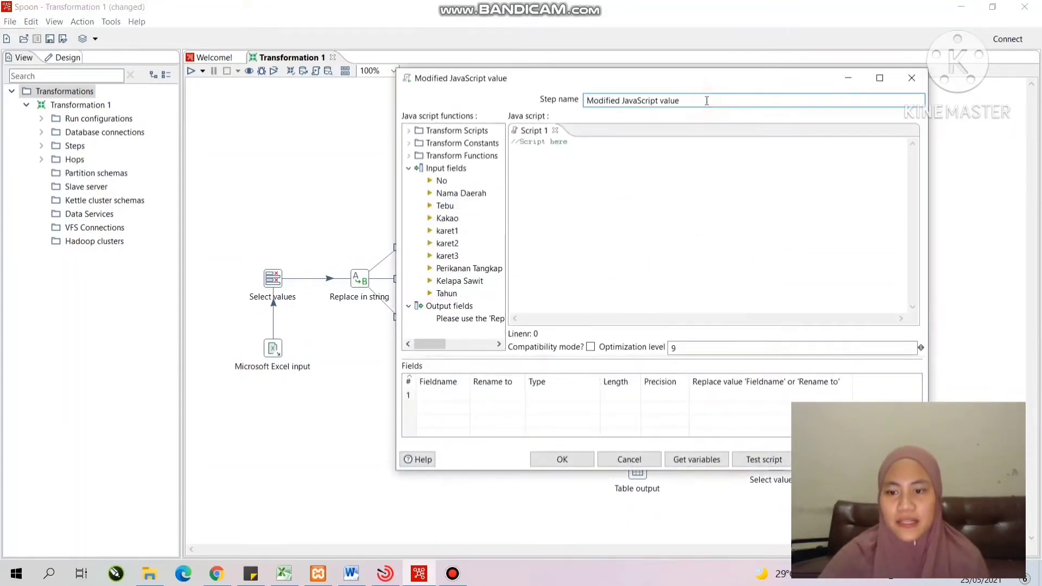
key("BackSpace")
key("BackSpace")
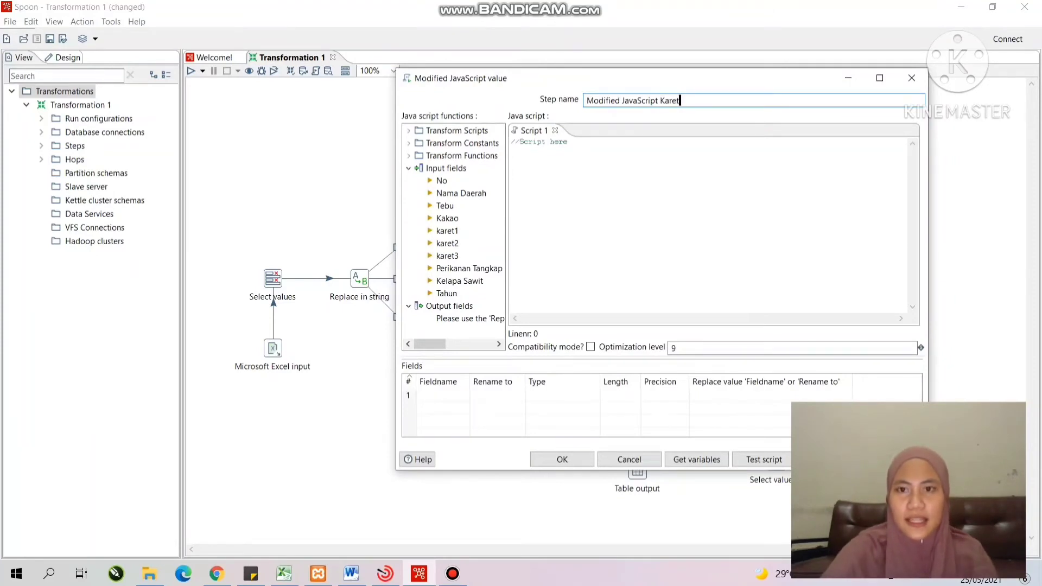
type("Karet")
Clear the placeholder script and place the sticky note with the prepared scripts beside the step dialog.
left_click(622, 186)
key("ctrl+a")
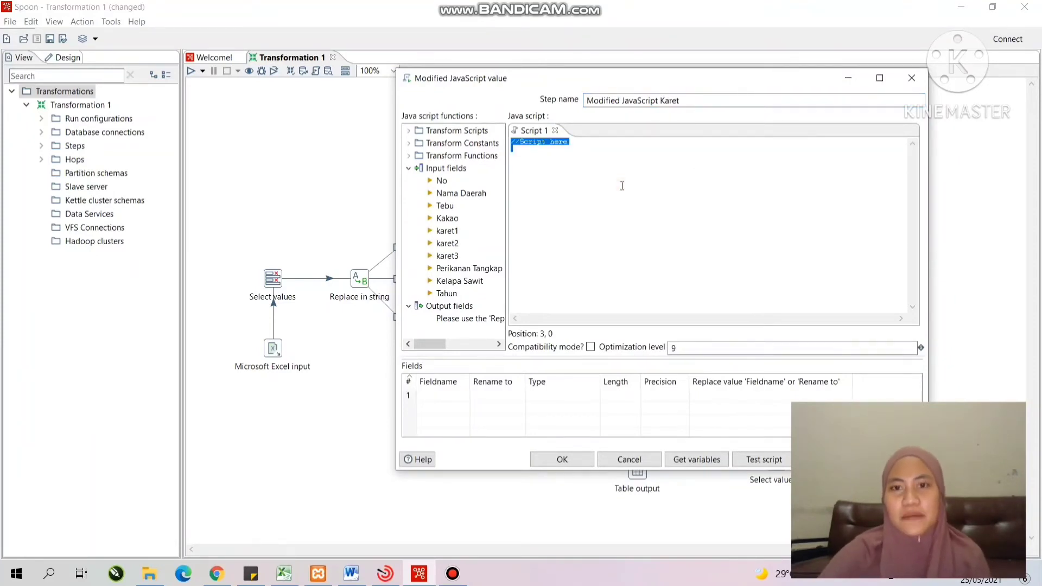
key("BackSpace")
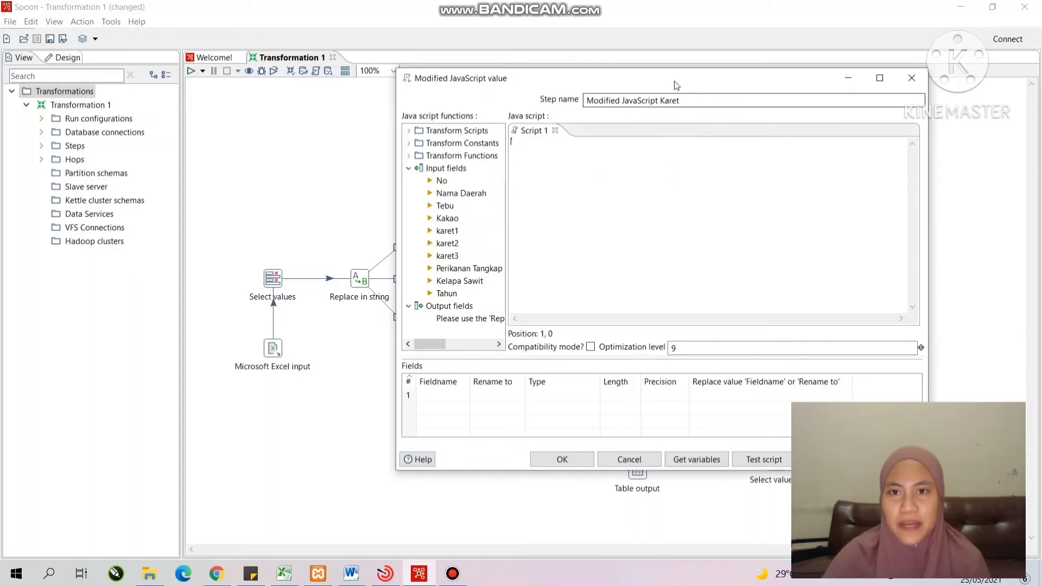
left_click_drag(676, 85, 548, 86)
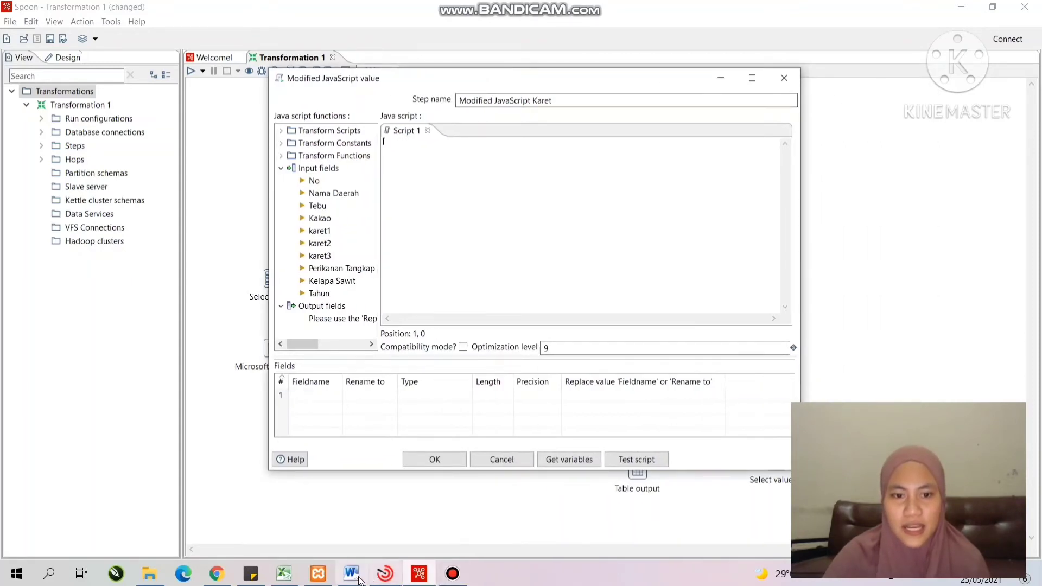
left_click(250, 574)
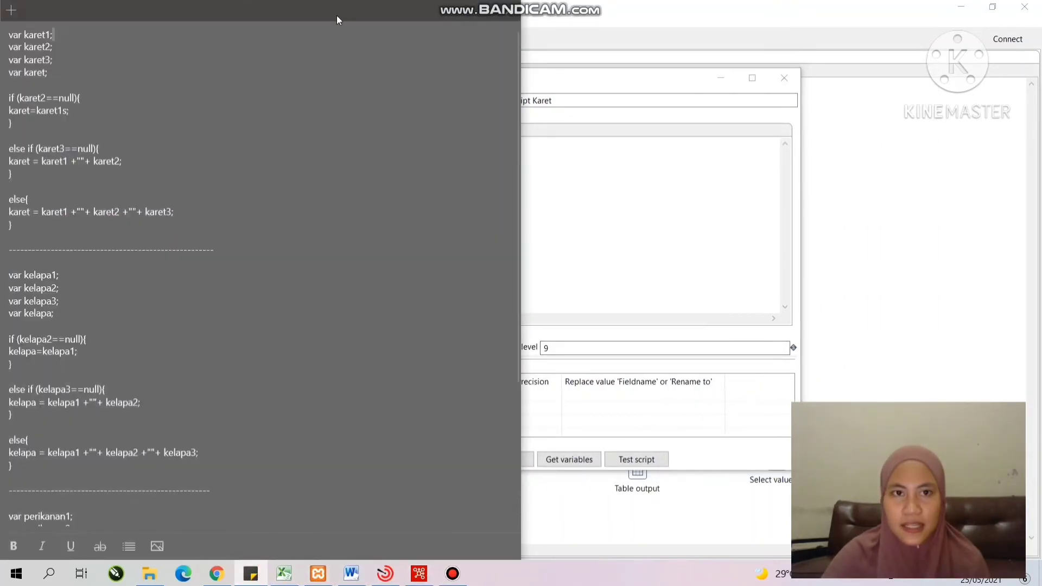
left_click_drag(337, 20, 911, 139)
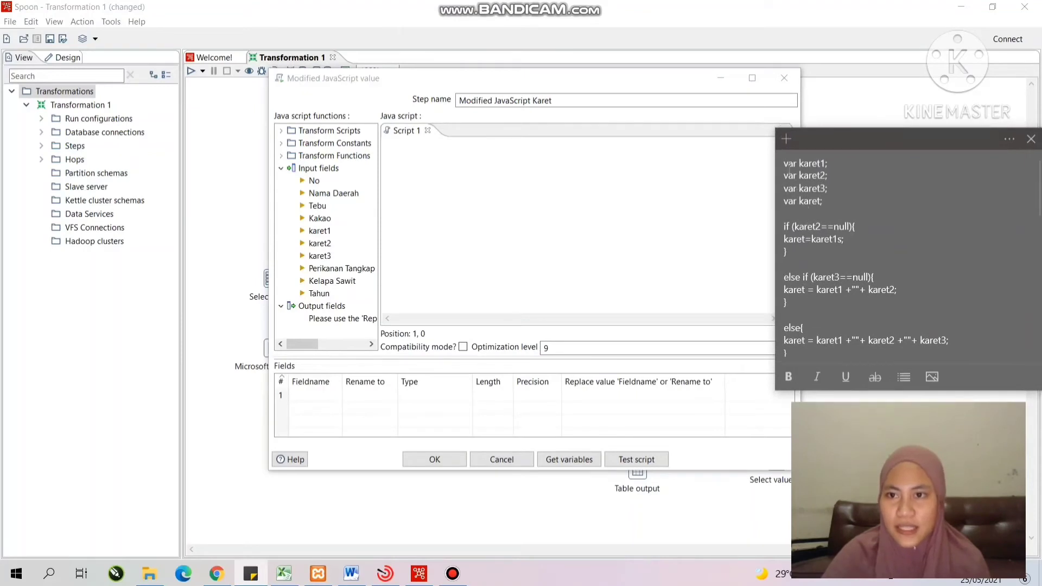
Try pasting the note's karet and kelapa scripts together into the script editor, and undo it.
scroll(844, 289, "down", 8)
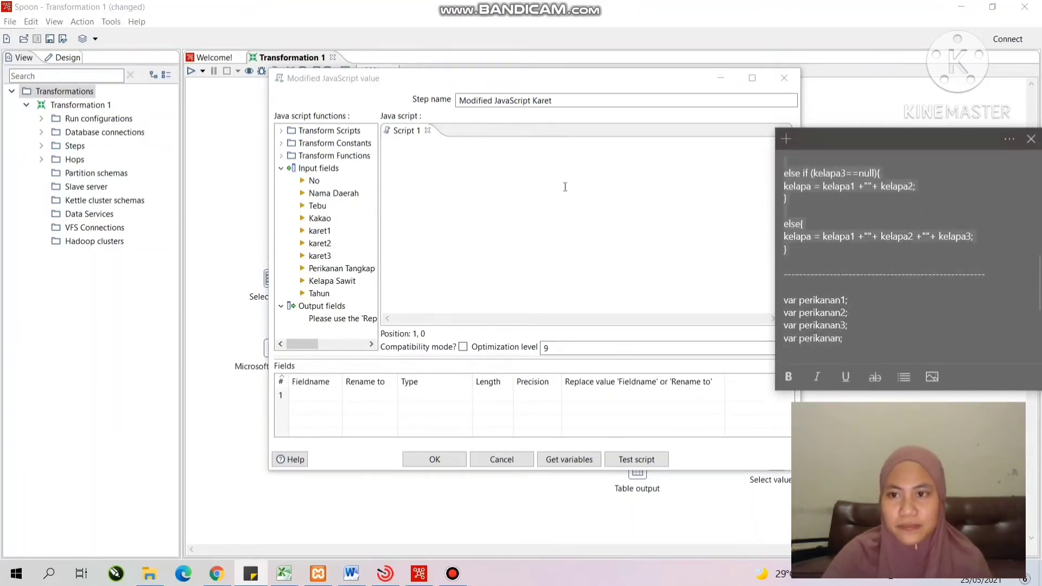
left_click(516, 199)
key("ctrl+v")
scroll(440, 219, "up", 4)
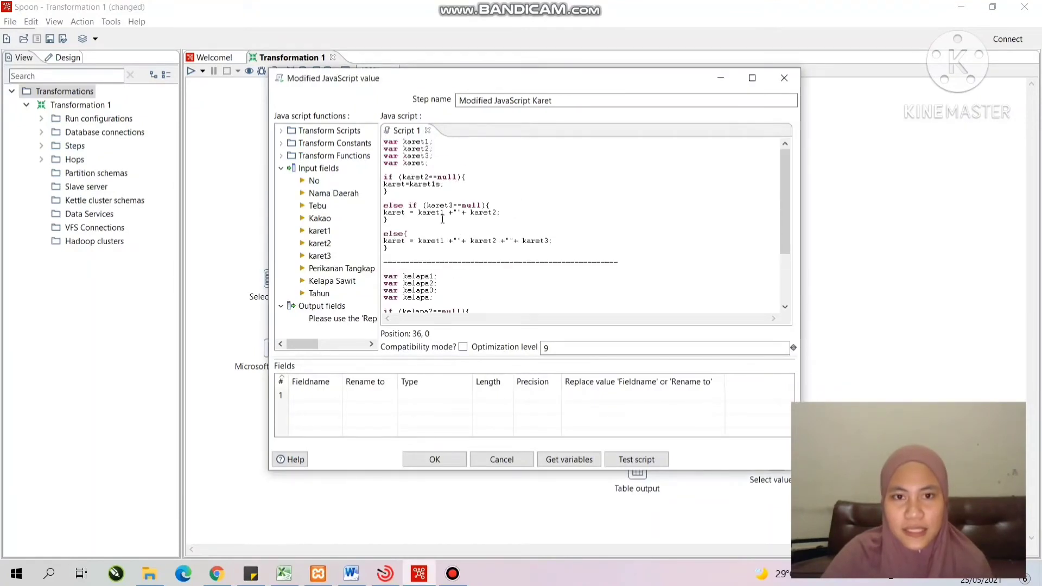
scroll(446, 216, "down", 6)
key("ctrl+z")
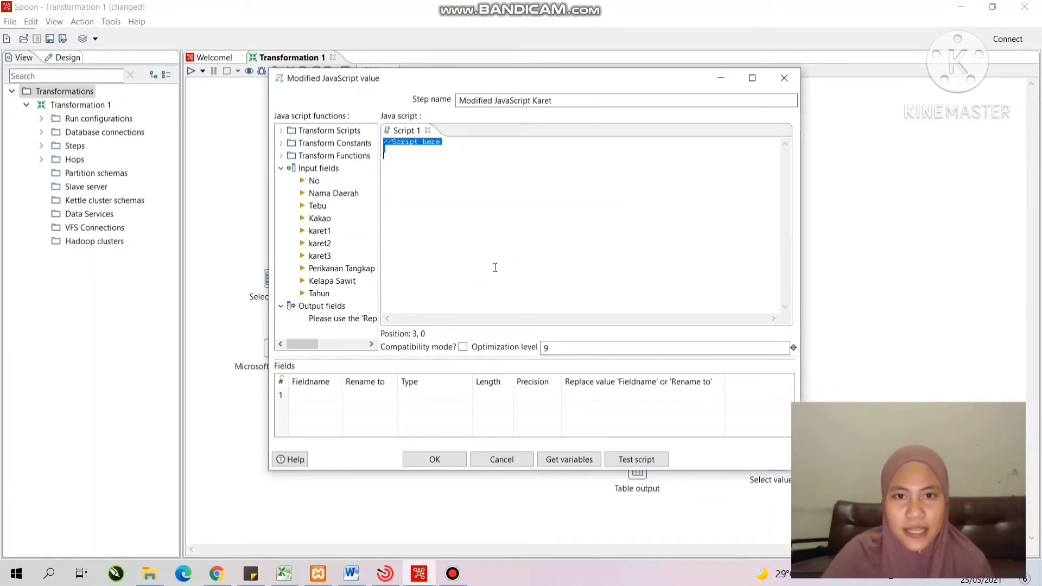
Replace the placeholder script with only the note's karet block, which joins karet1, karet2 and karet3 into karet.
left_click(250, 574)
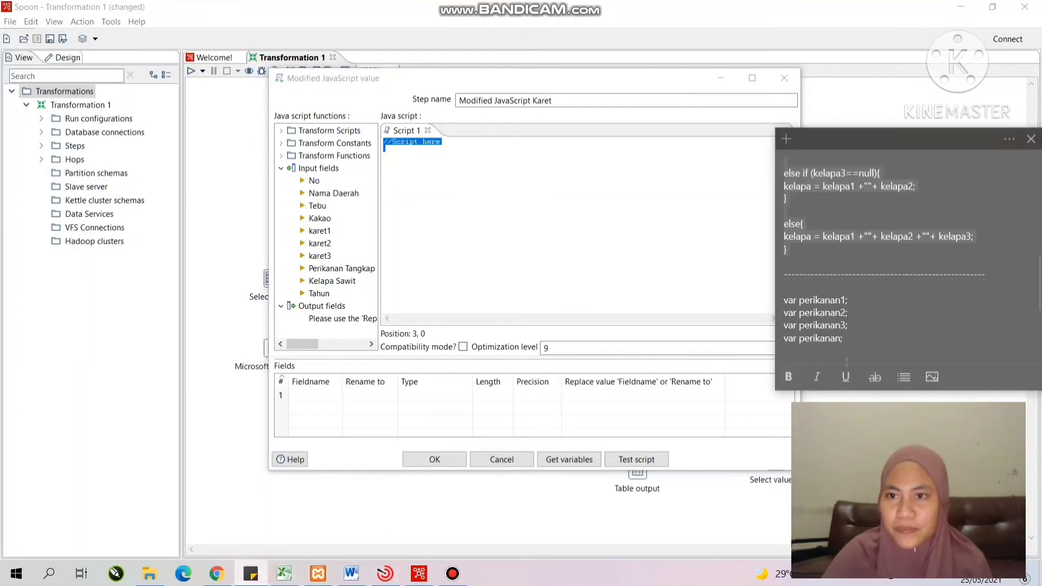
scroll(805, 227, "up", 4)
scroll(804, 226, "up", 2)
left_click(787, 162)
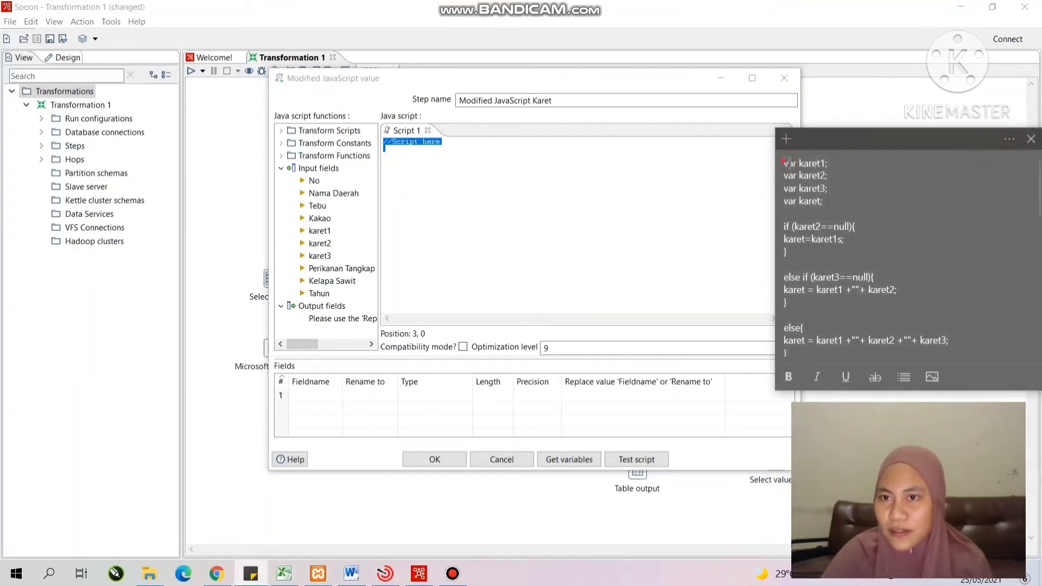
left_click_drag(787, 163, 823, 200)
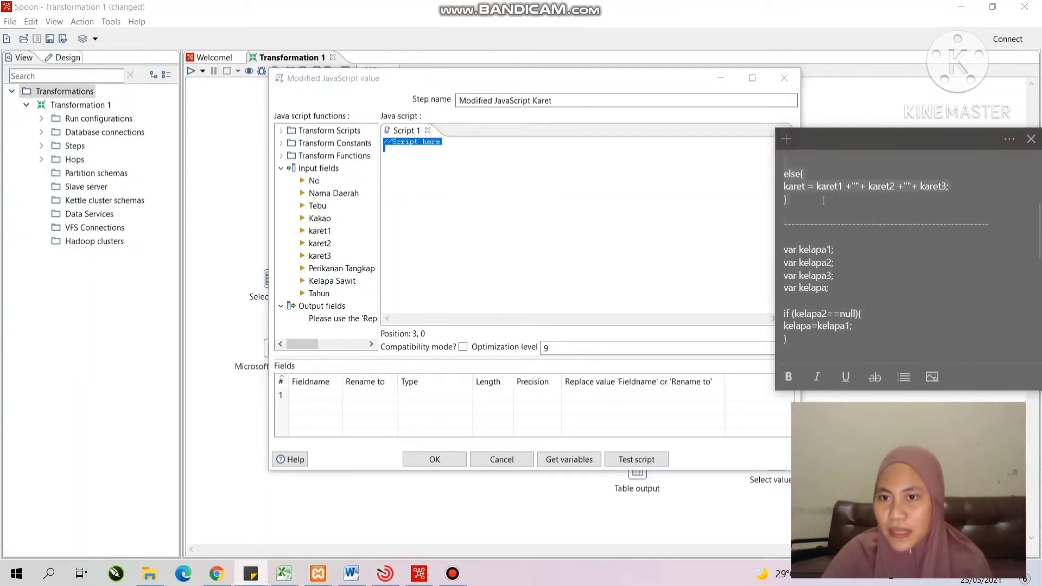
left_click(532, 184)
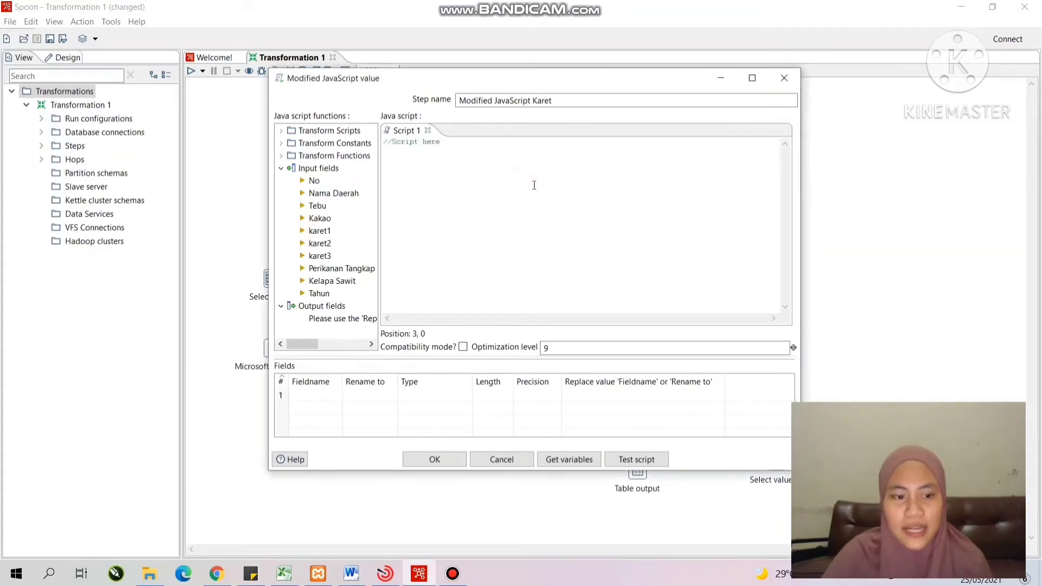
key("ctrl+a")
type("var karet1; var karet2; var karet3; var karet;  if (karet2==null){ karet=karet1; }  else if (karet3==null){ karet = karet1 +\"\"+ karet2; }  else{ karet = karet1 +\"\"+ karet2 +\"\"+ karet3; }")
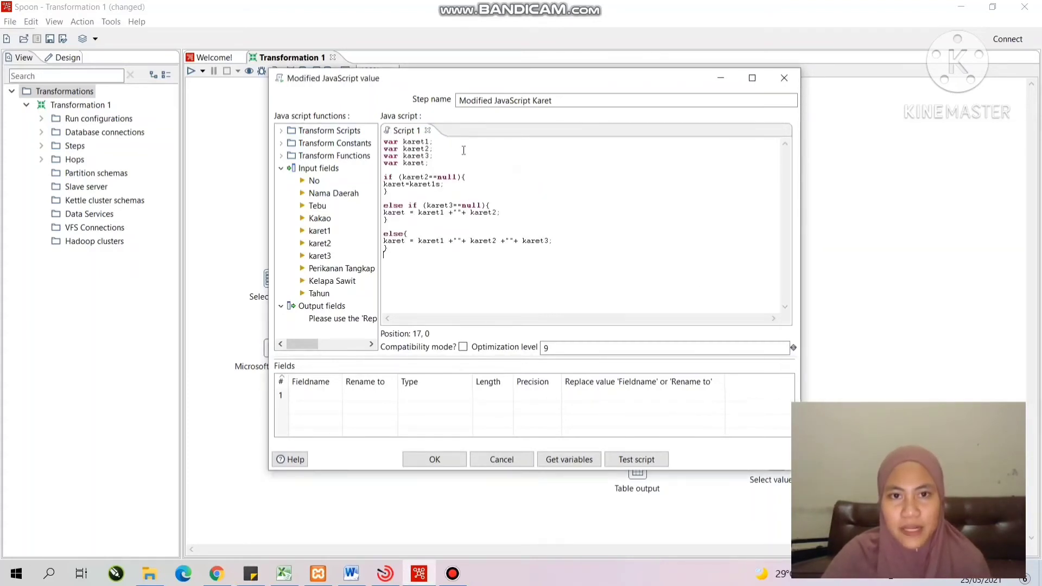
left_click(428, 226)
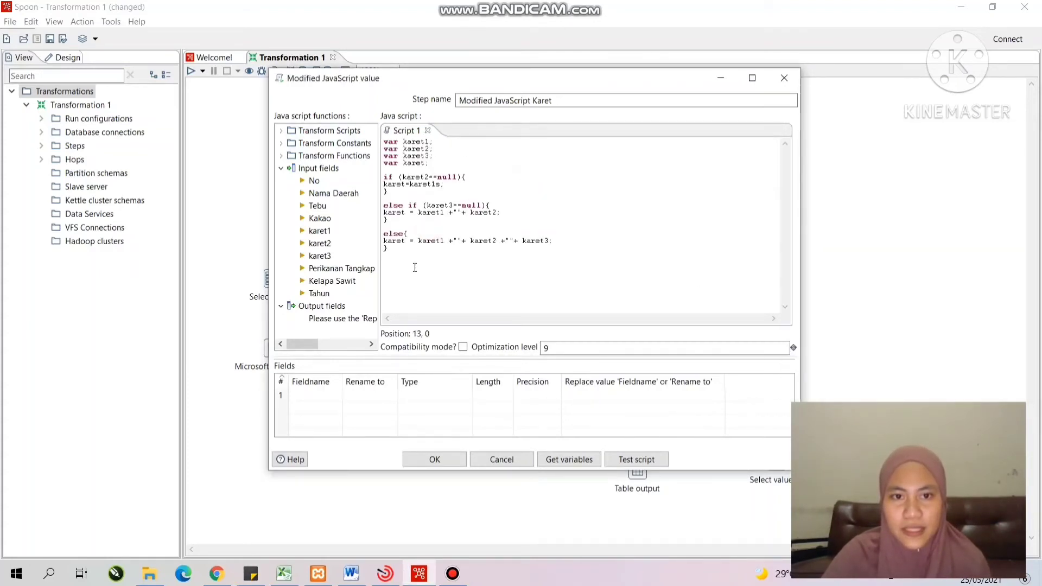
Add the output field karet renamed to data_karet with type String, and save the Modified JavaScript Karet step.
left_click(328, 398)
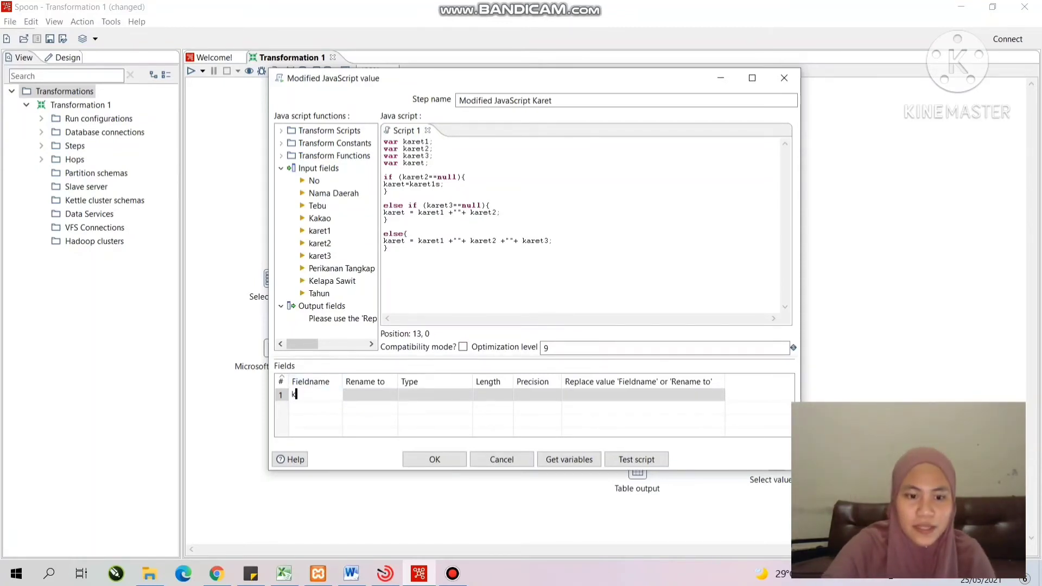
type("aret")
left_click(383, 400)
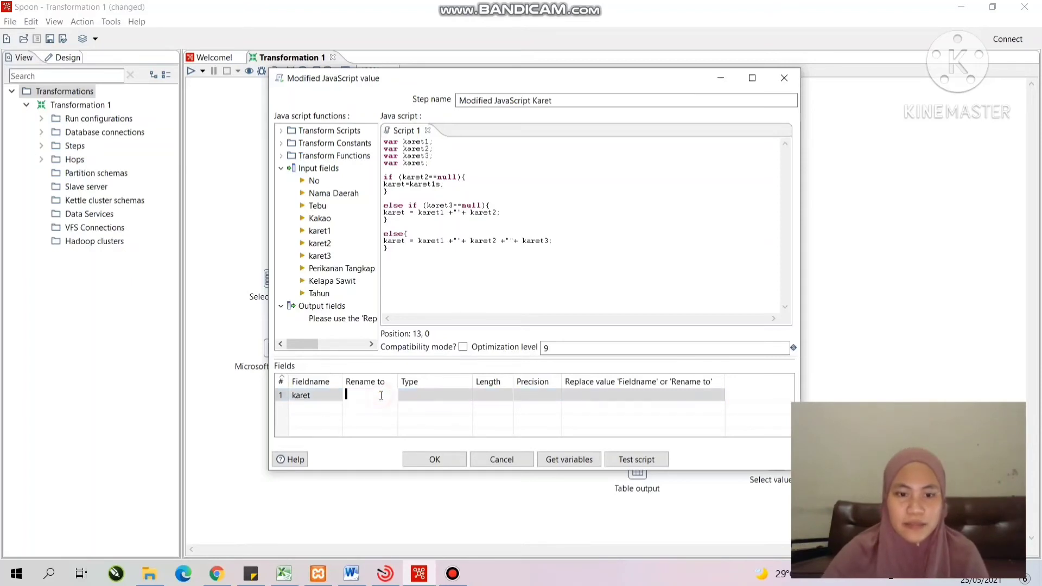
type("data_karet")
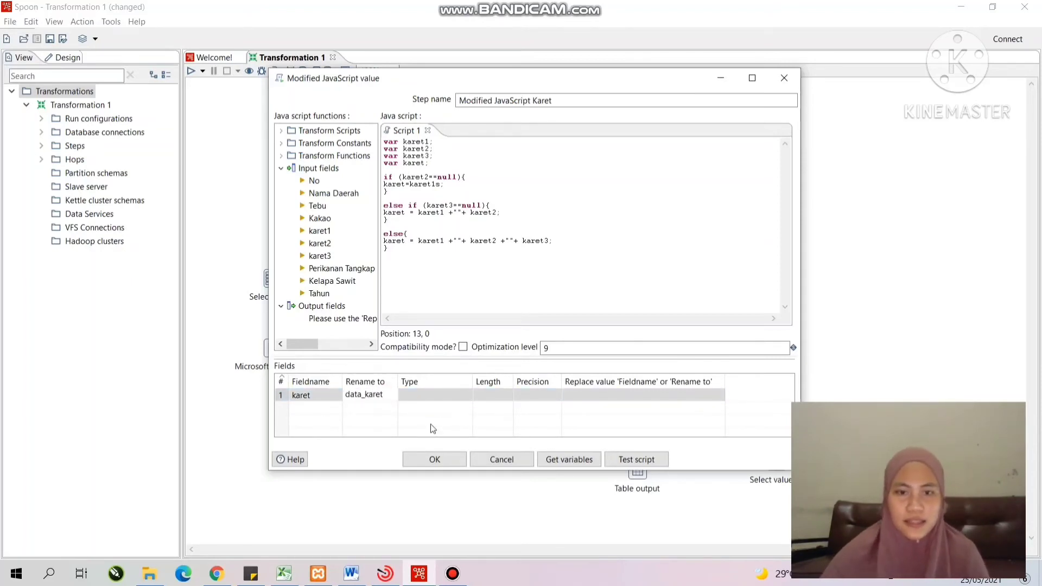
left_click(441, 394)
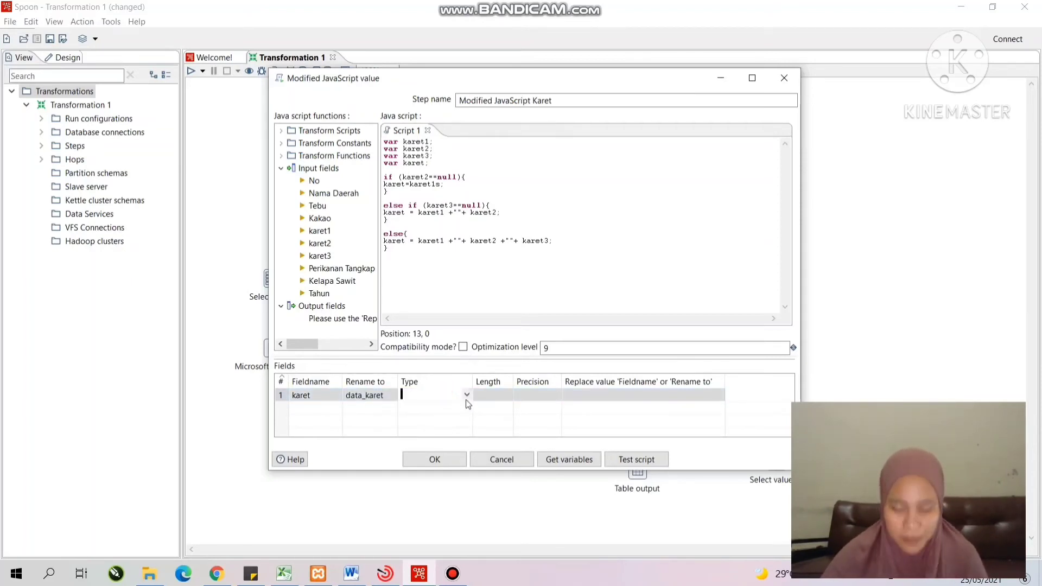
left_click(466, 396)
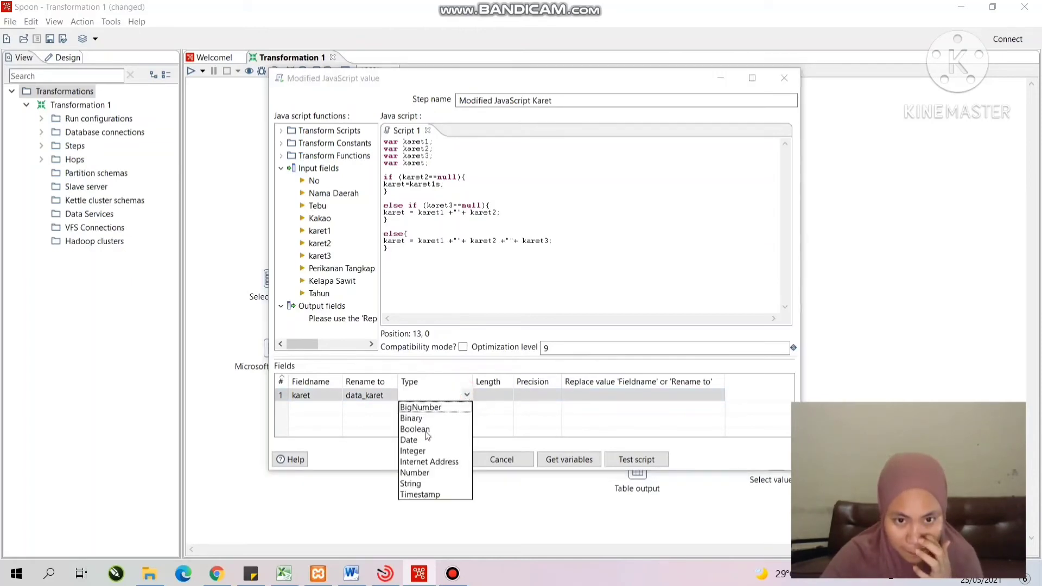
left_click(428, 483)
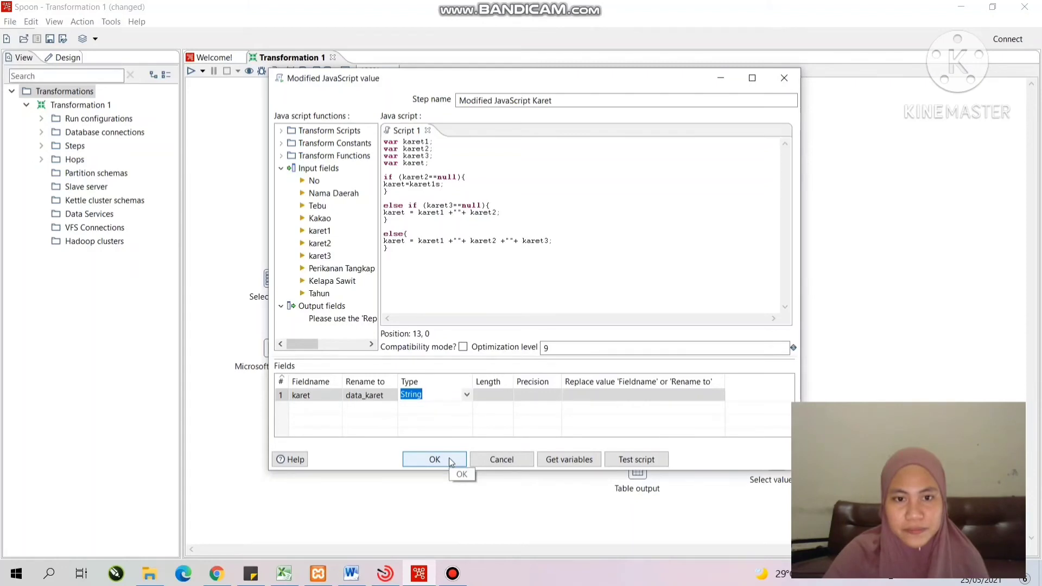
left_click(448, 457)
Open the Modified JavaScript value 2 step and rename it Modified JavaScript Perikanan.
left_click(596, 278)
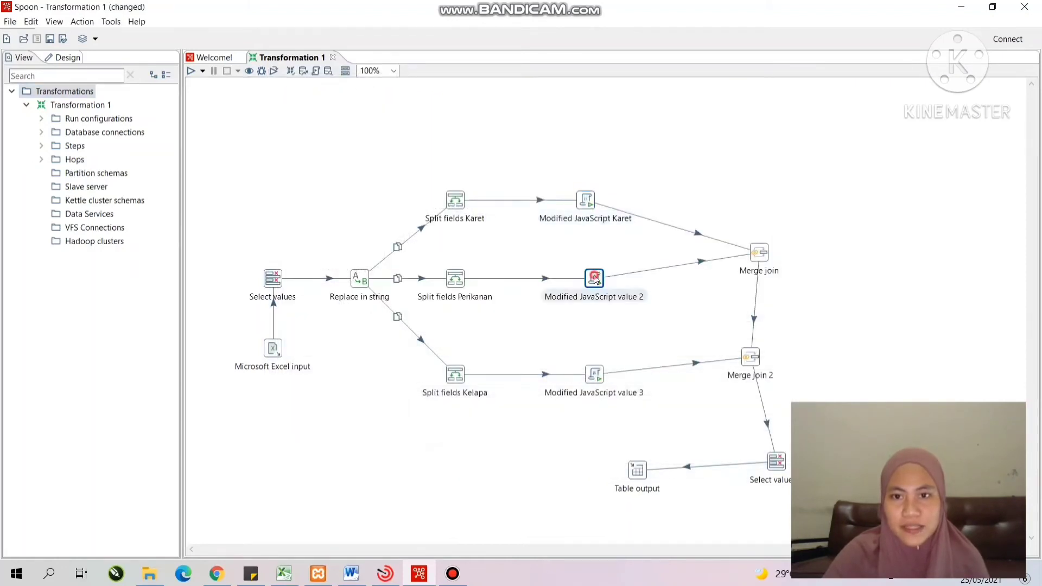
double_click(595, 279)
left_click(575, 103)
key("BackSpace")
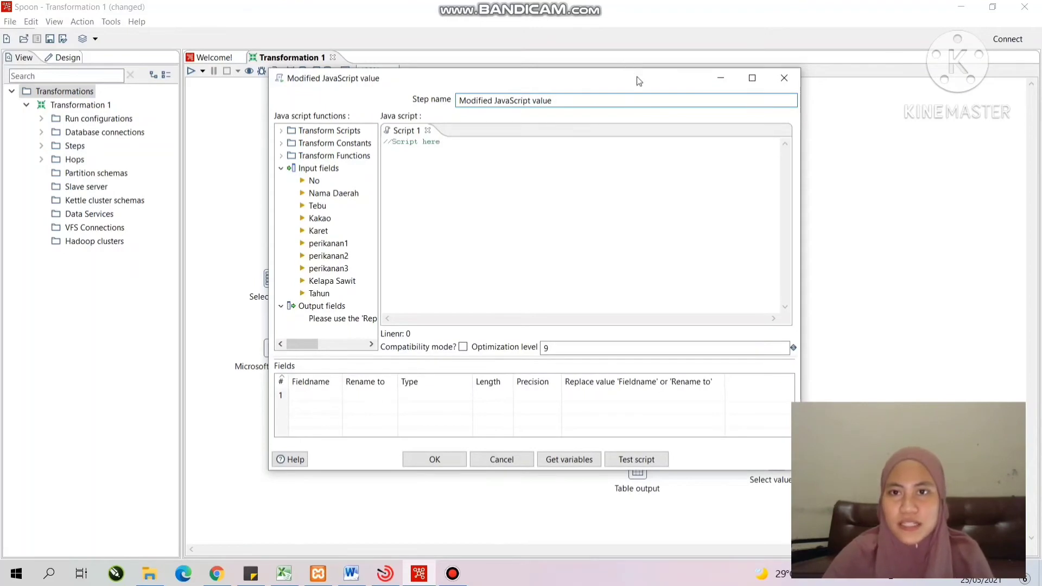
left_click_drag(639, 75, 624, 126)
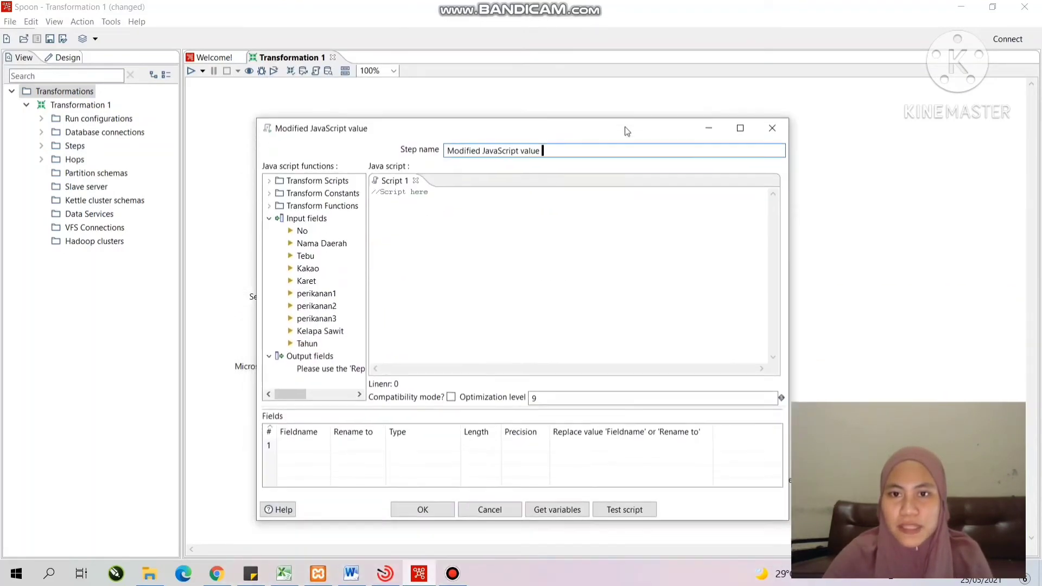
key("BackSpace")
key("BackSpace")
key("BackSpace")
key("BackSpace")
key("BackSpace")
key("BackSpace")
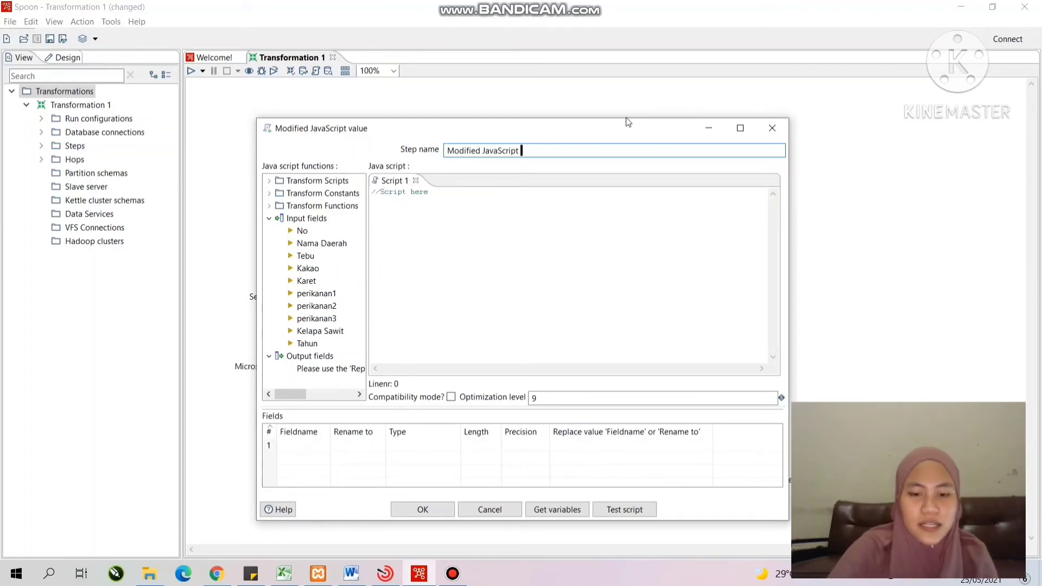
type("Perikanan")
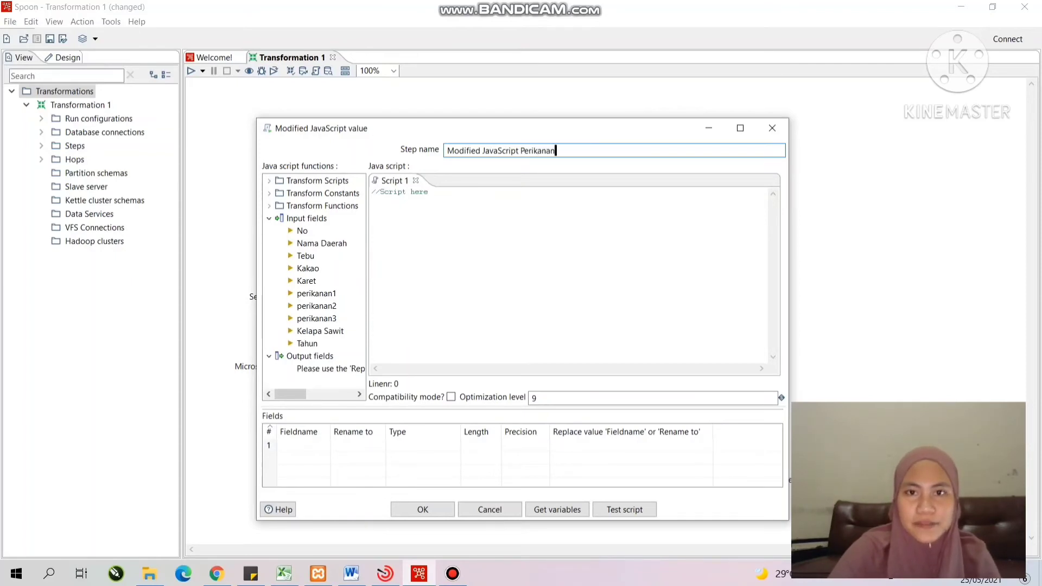
Replace the placeholder script with the sticky note's perikanan block, which joins perikanan1, perikanan2 and perikanan3 into perikanan.
left_click(499, 254)
key("ctrl+a")
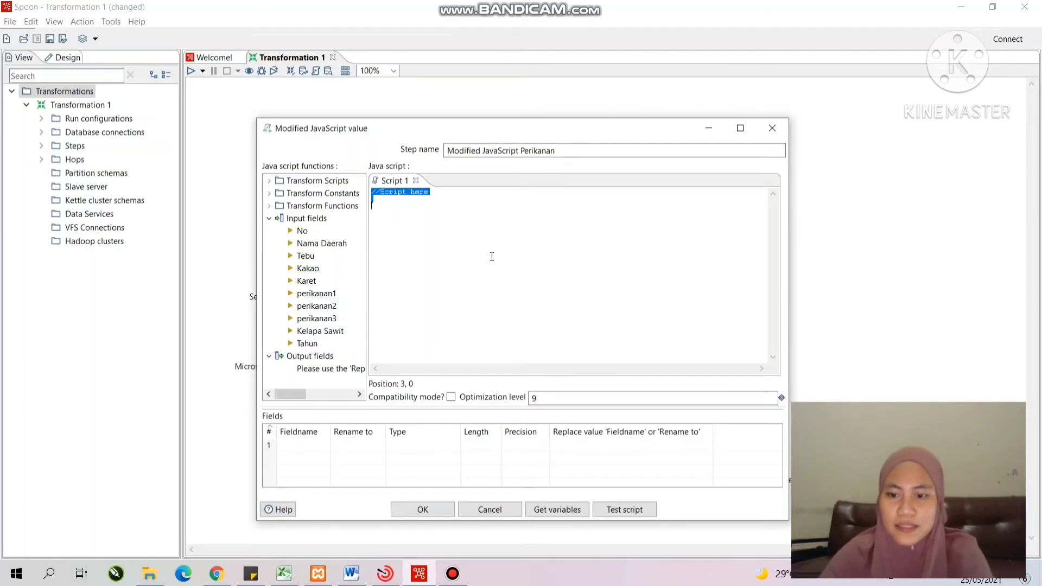
key("Delete")
left_click(251, 574)
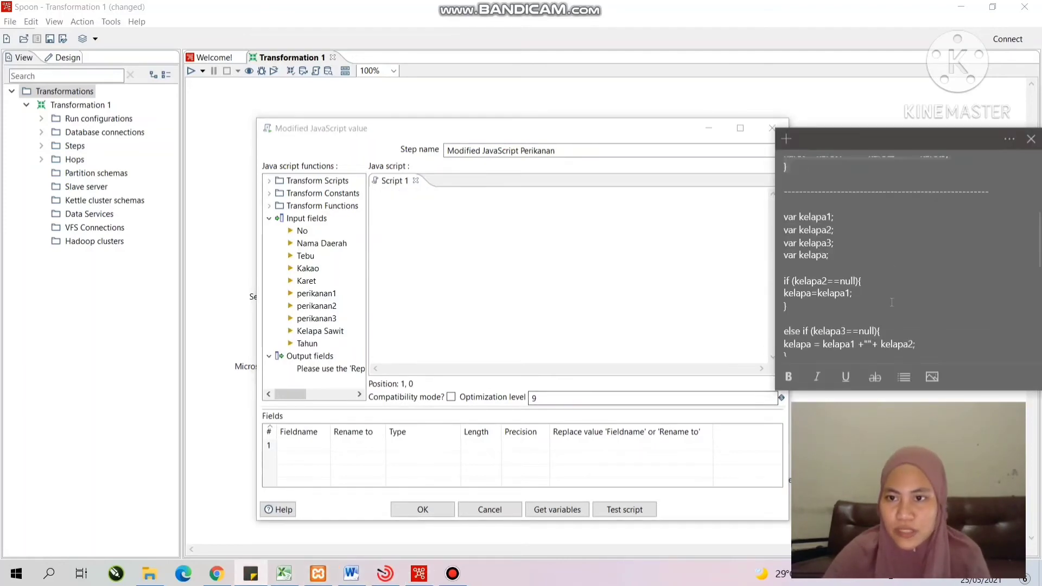
scroll(783, 230, "down", 5)
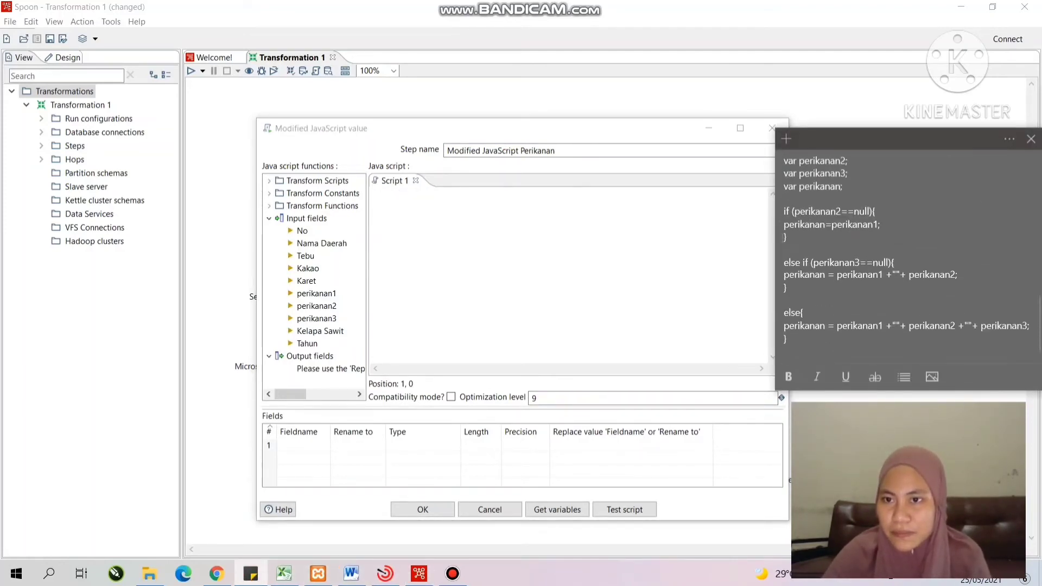
scroll(786, 223, "up", 2)
scroll(790, 217, "down", 2)
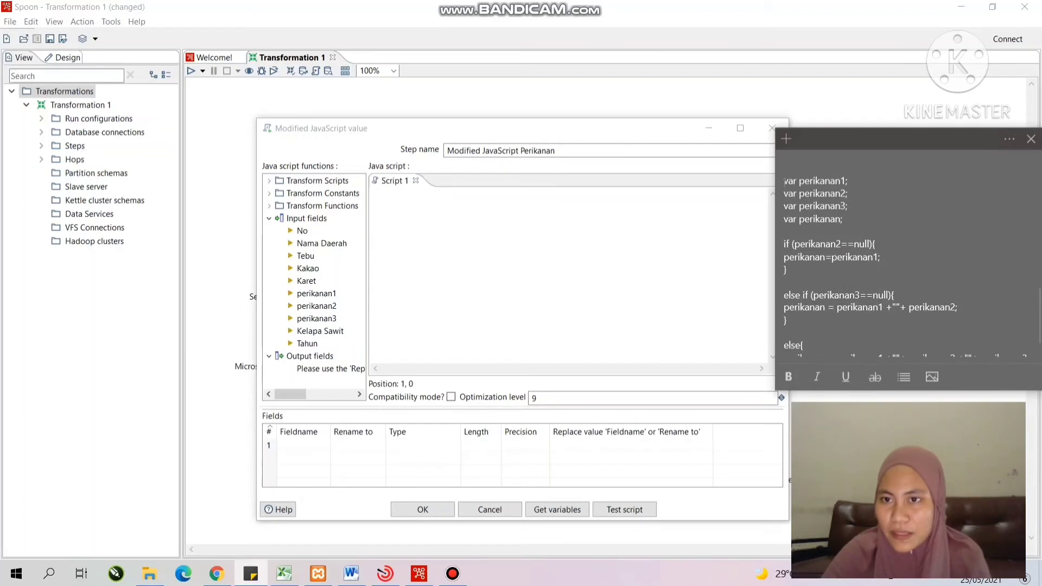
left_click_drag(785, 181, 822, 367)
key("ctrl+c")
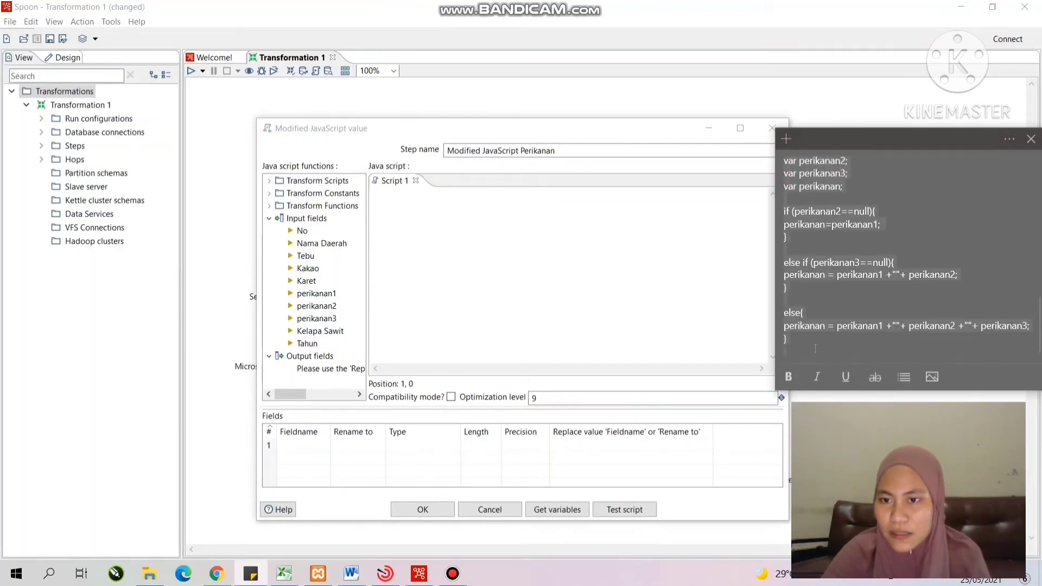
left_click(475, 238)
key("ctrl+v")
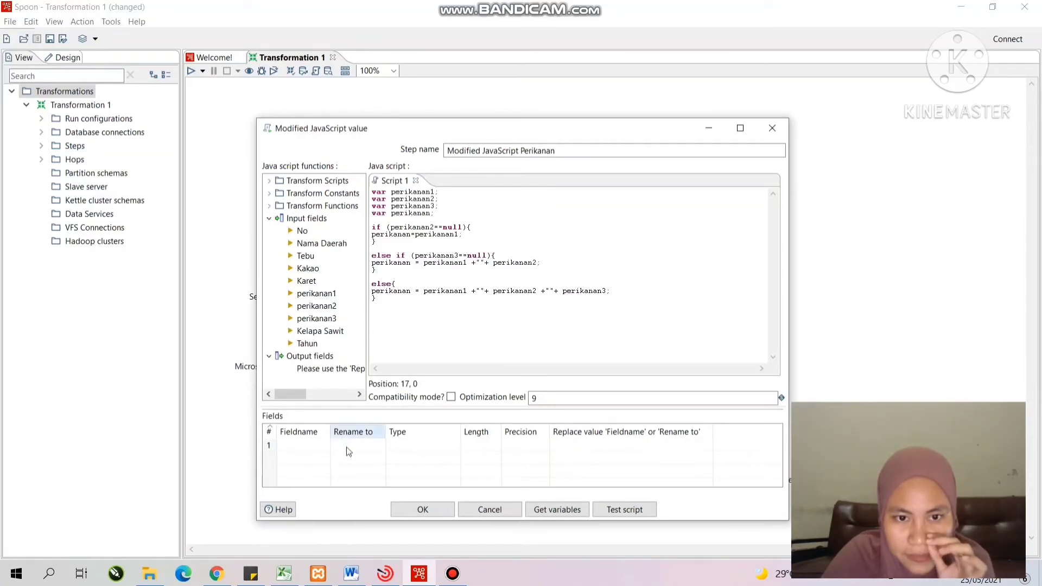
Add the output field perikanan renamed to data_perikanan with type String, and save the Modified JavaScript Perikanan step.
left_click(299, 444)
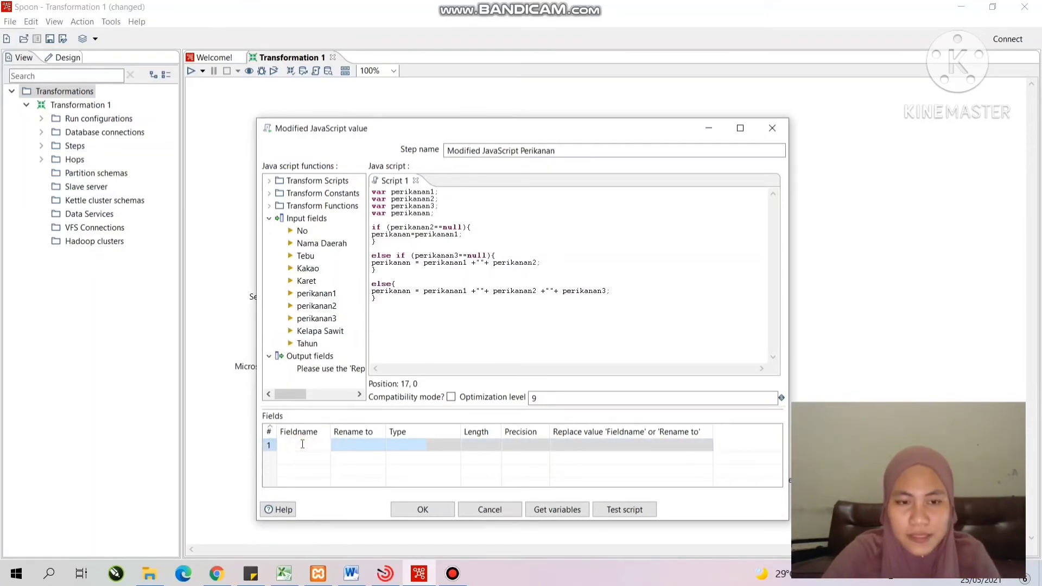
type("perikanan")
key("Tab")
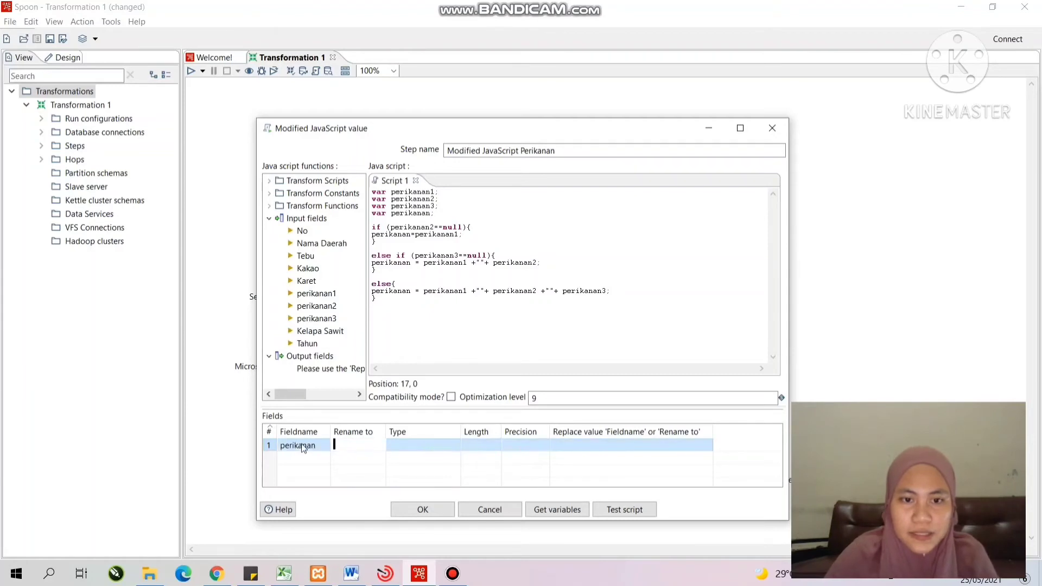
type("data_")
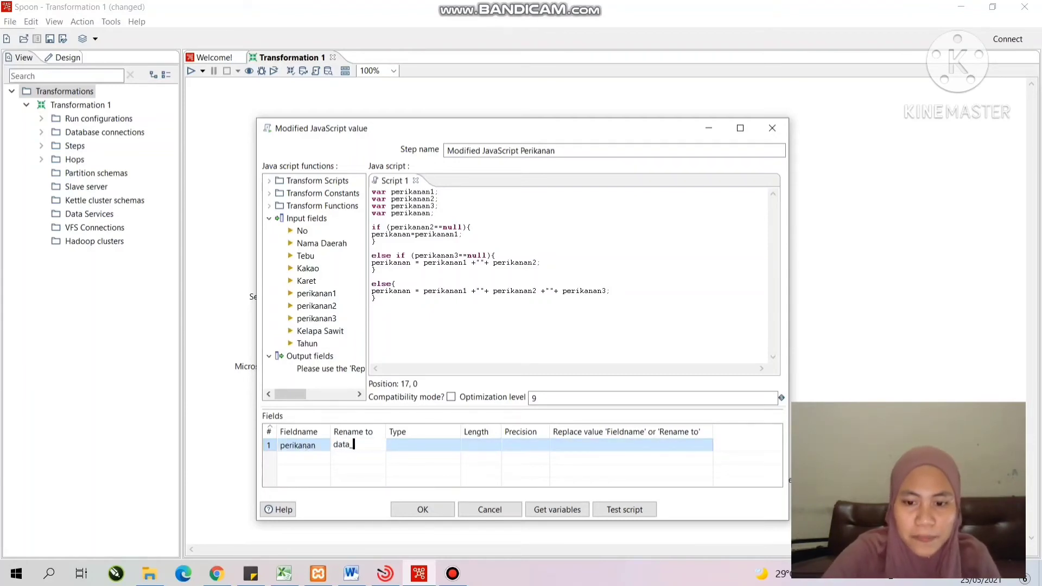
type("perikanan")
key("Return")
left_click(440, 451)
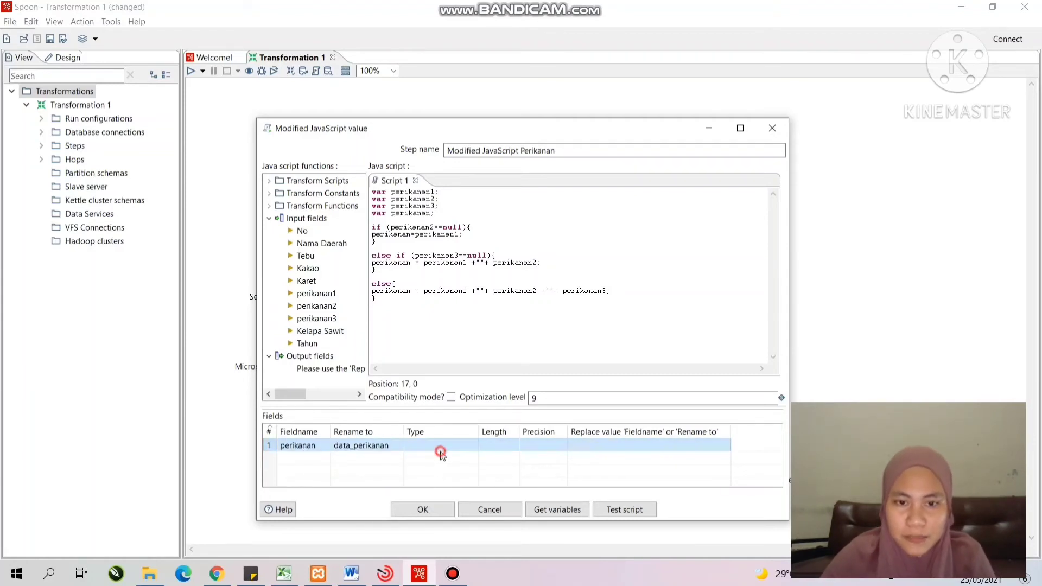
left_click(473, 445)
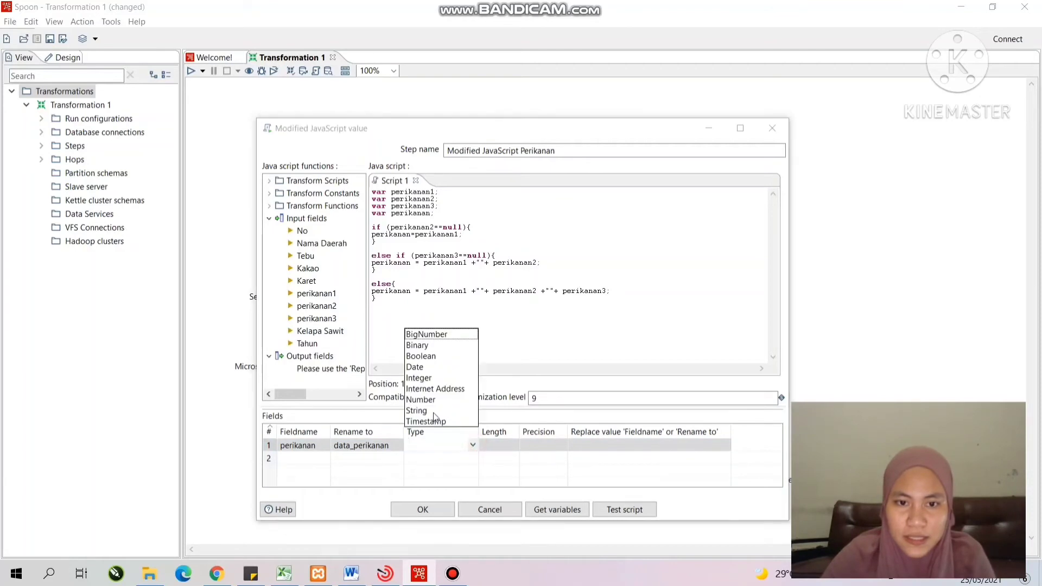
left_click(424, 411)
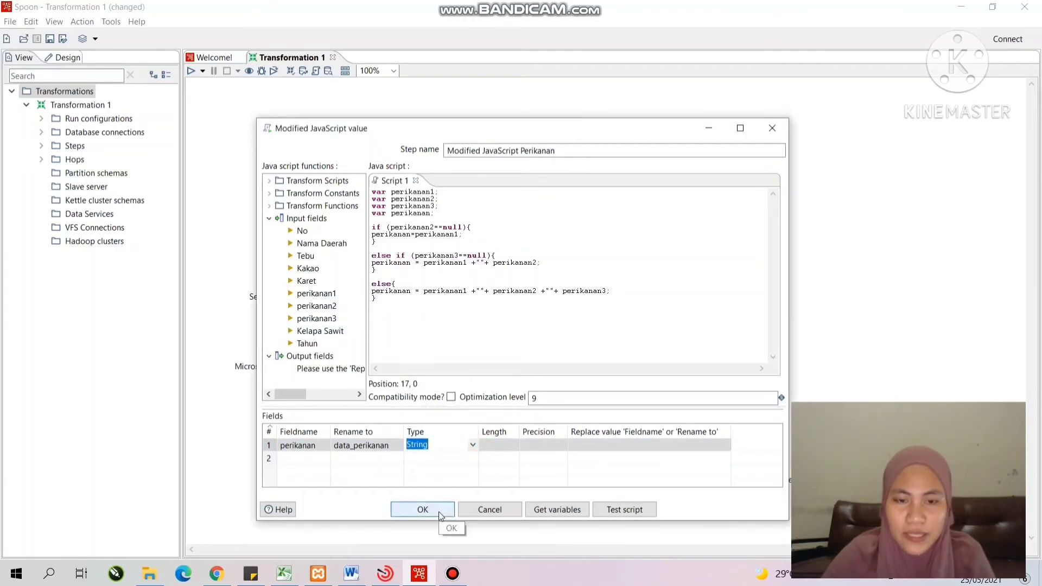
left_click(422, 509)
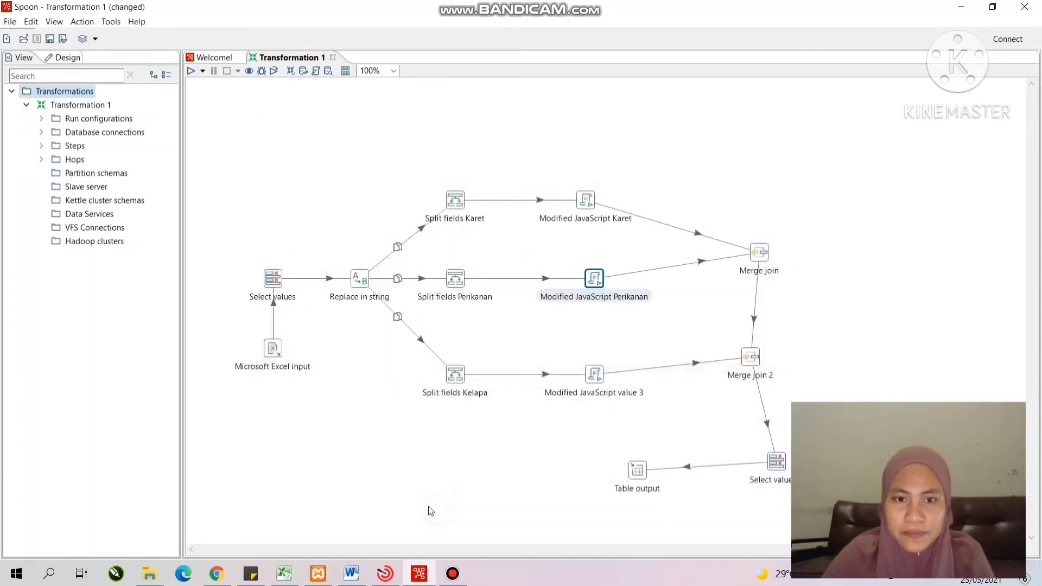
Open the Modified JavaScript value 3 step and rename it Modified JavaScript Kelapa.
double_click(592, 376)
left_click(577, 148)
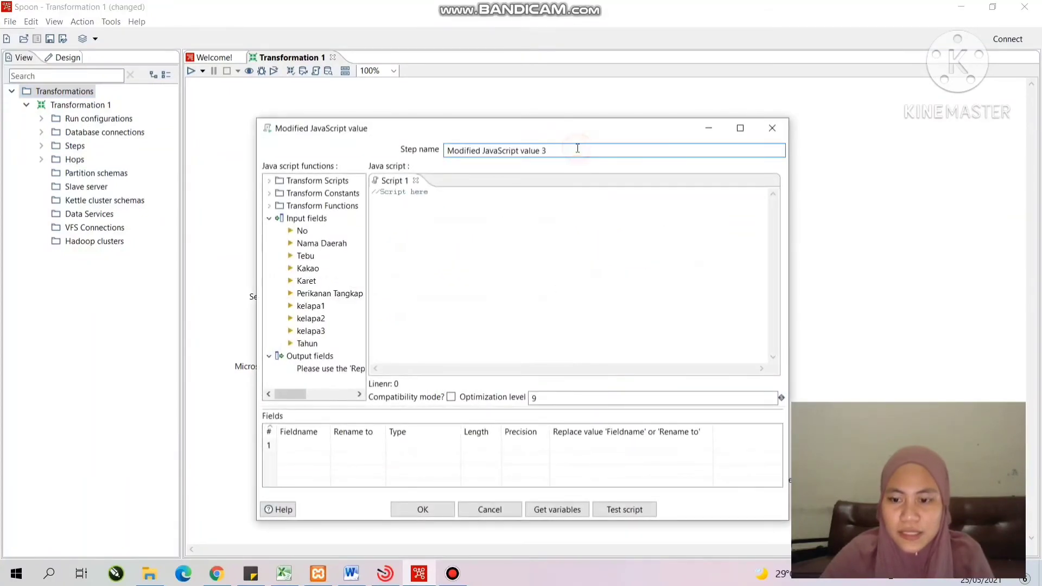
key("BackSpace")
key("BackSpace")
key("BackSpace")
key("BackSpace")
type("K")
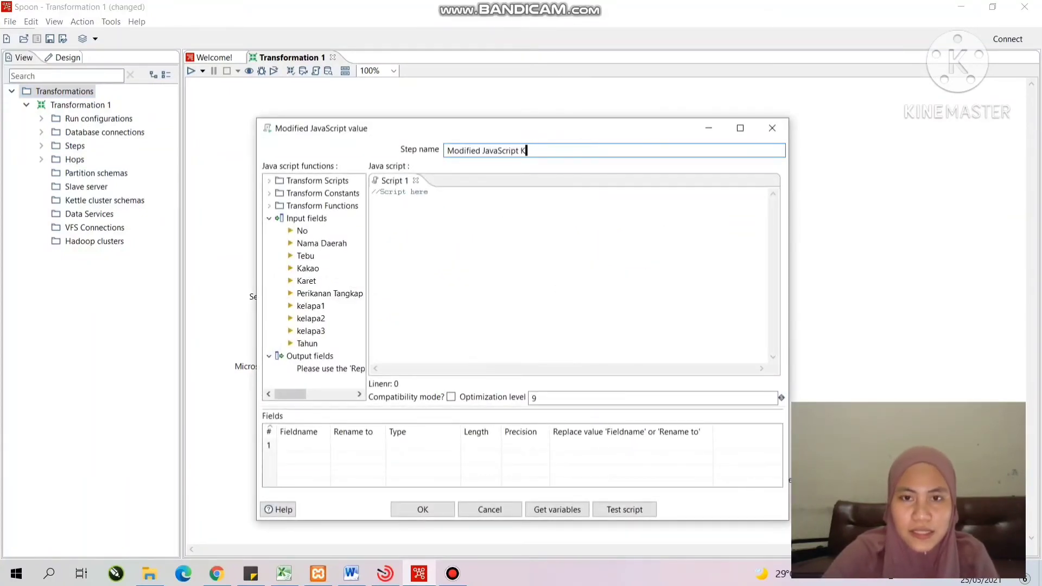
type("elapa")
Replace the placeholder script with the sticky note's kelapa block, which joins kelapa1, kelapa2 and kelapa3 into kelapa.
left_click(512, 212)
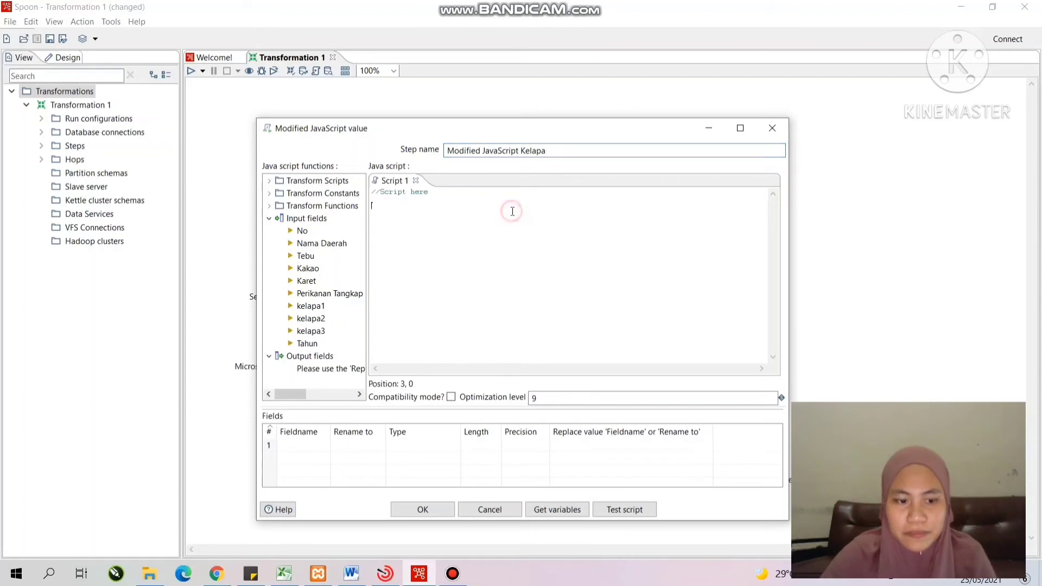
key("ctrl+a")
key("BackSpace")
left_click(251, 573)
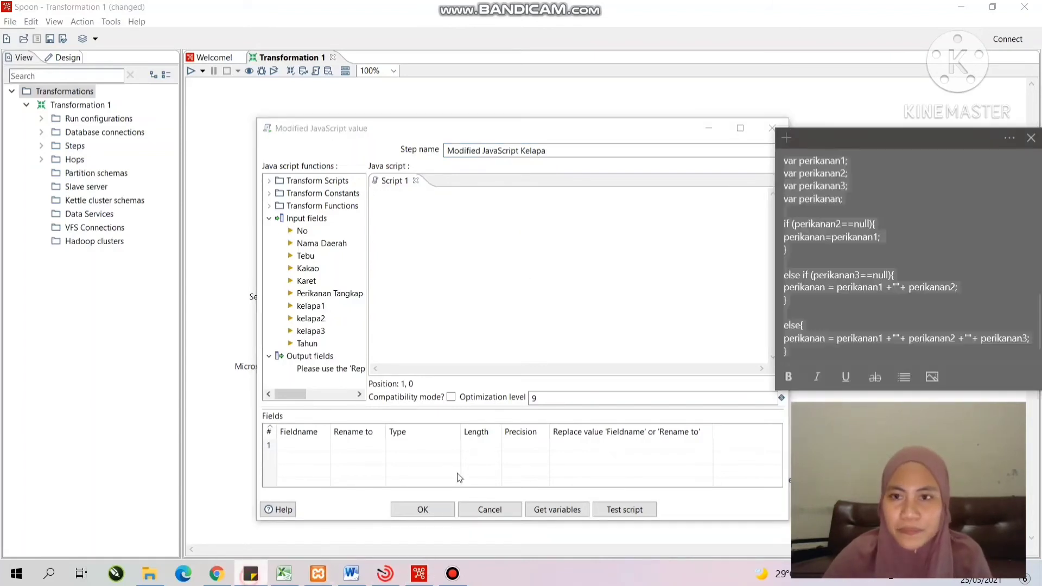
scroll(849, 265, "up", 5)
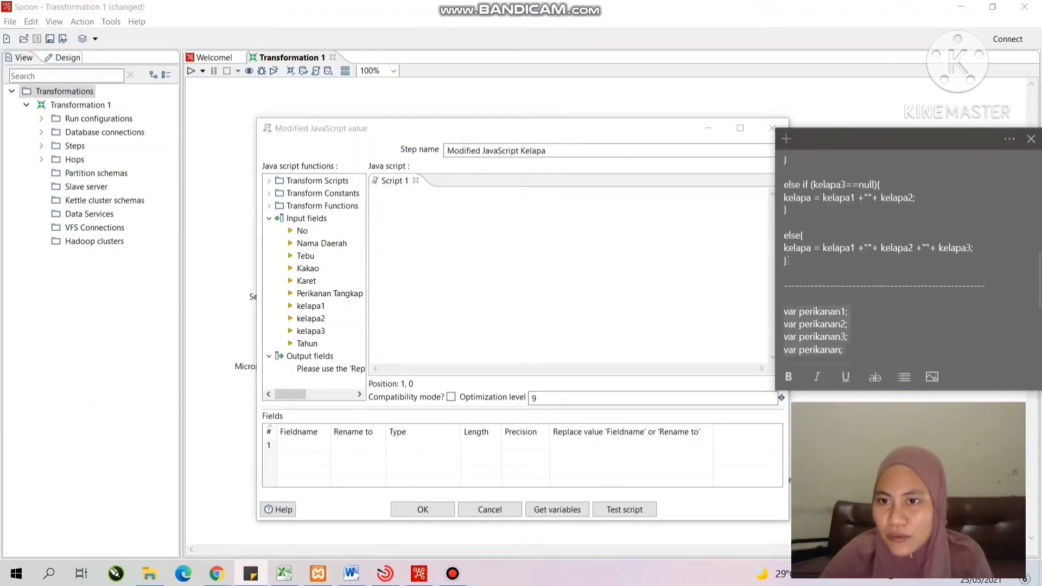
scroll(787, 261, "up", 6)
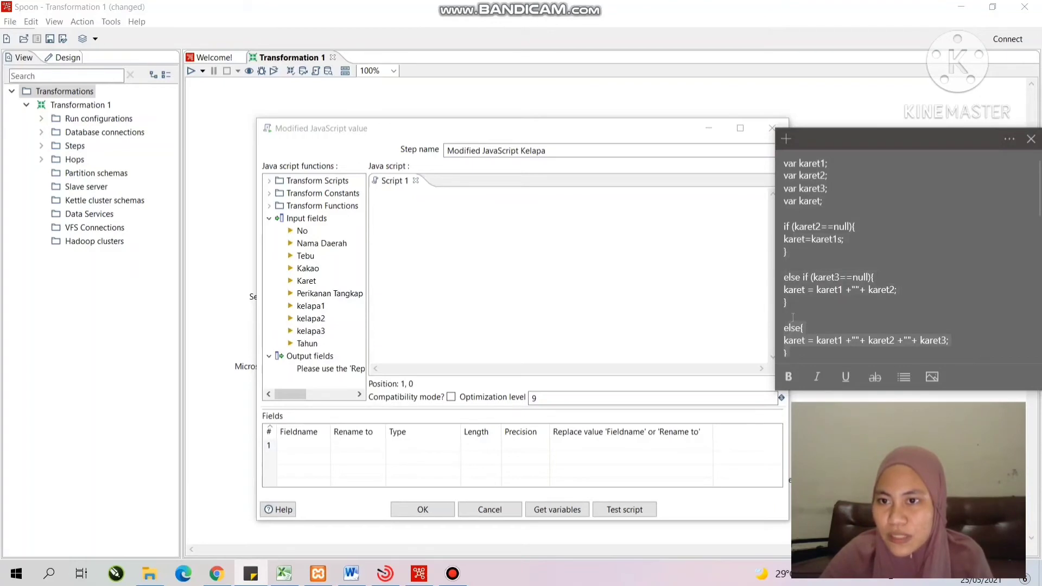
scroll(792, 318, "down", 10)
scroll(796, 289, "up", 4)
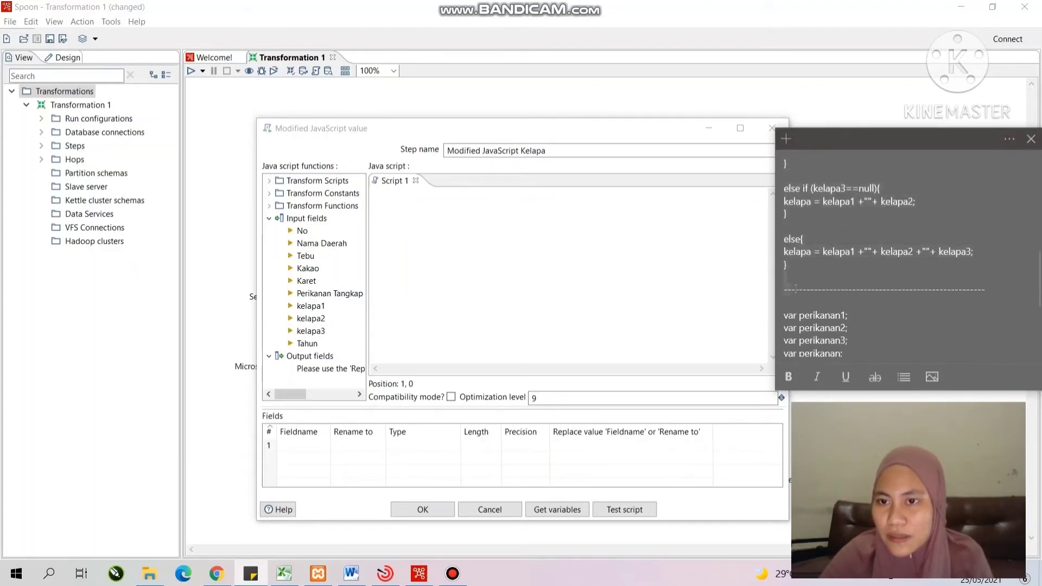
scroll(795, 289, "up", 1)
scroll(790, 299, "up", 4)
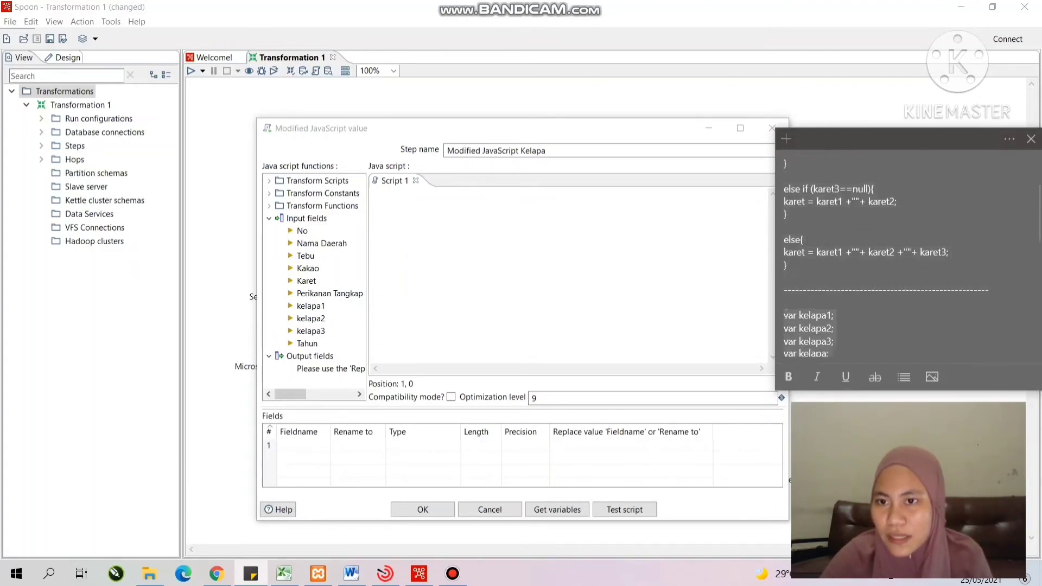
left_click(497, 249)
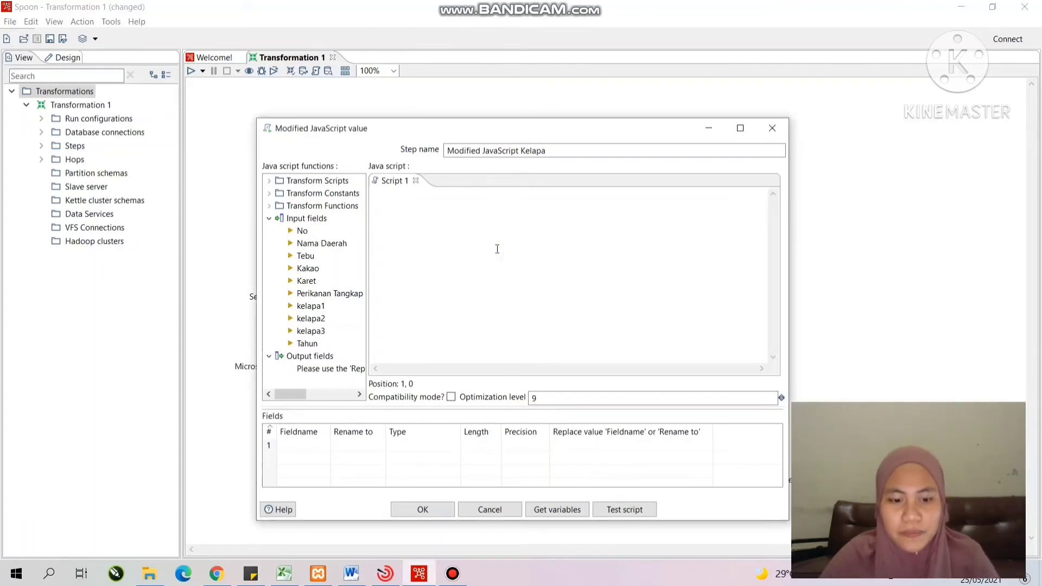
type("var kelapa1; var kelapa2; var kelapa3; var kelapa;  if (kelapa2==null){ kelapa=kelapa1; }  else if (kelapa3==null){ kelapa = kelapa1 +\"\"+ kelapa2; }  else{ kelapa = kelapa1 +\"\"+ kelapa2 +\"\"+ kelapa3; }")
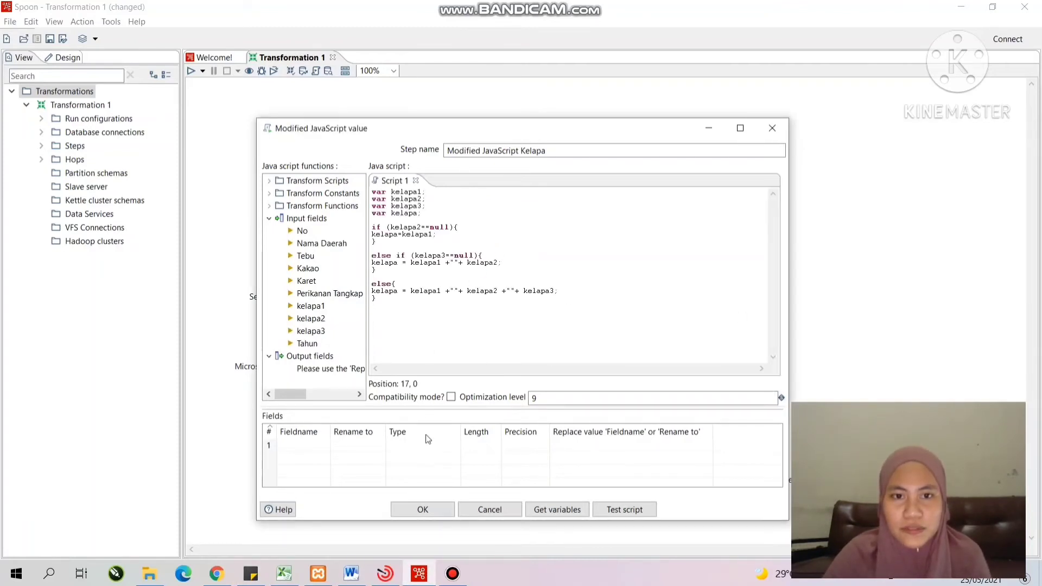
Add the output field kelapa renamed to data_kelapa with type String, and save the Modified JavaScript Kelapa step.
left_click(315, 446)
type("kelapa")
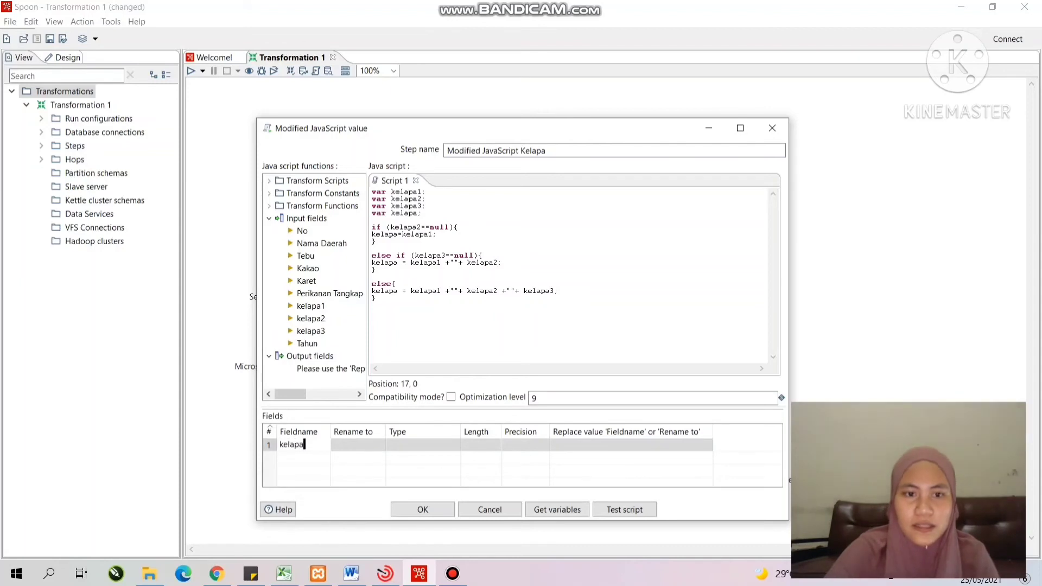
key("Tab")
type("data")
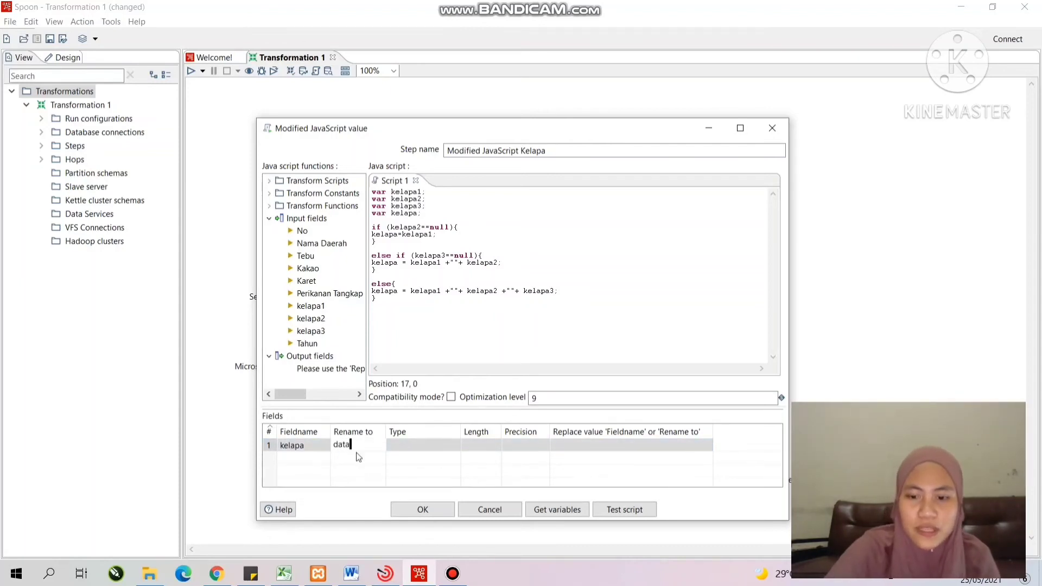
type("_kelapa")
key("Tab")
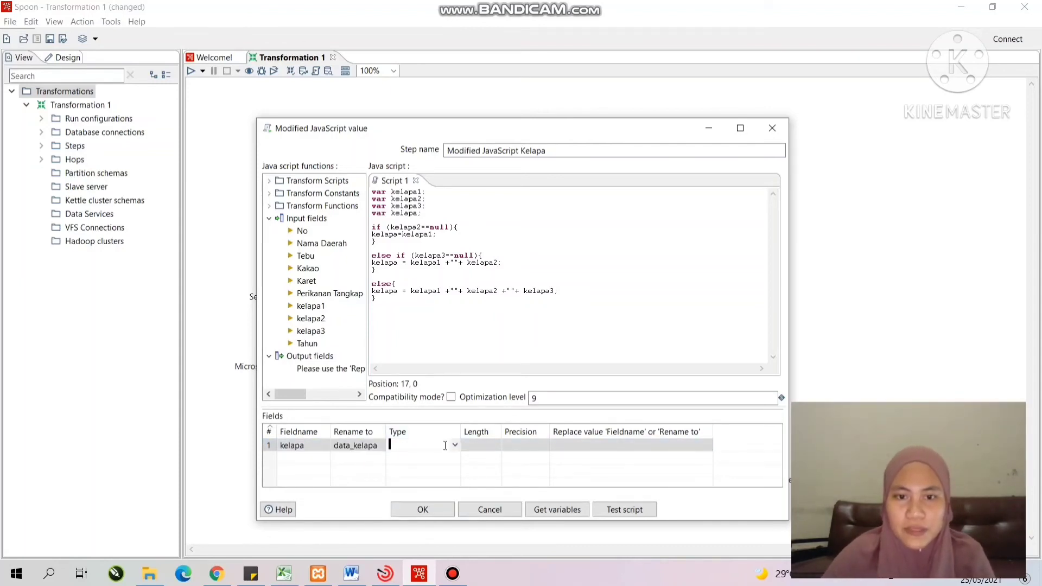
left_click(454, 445)
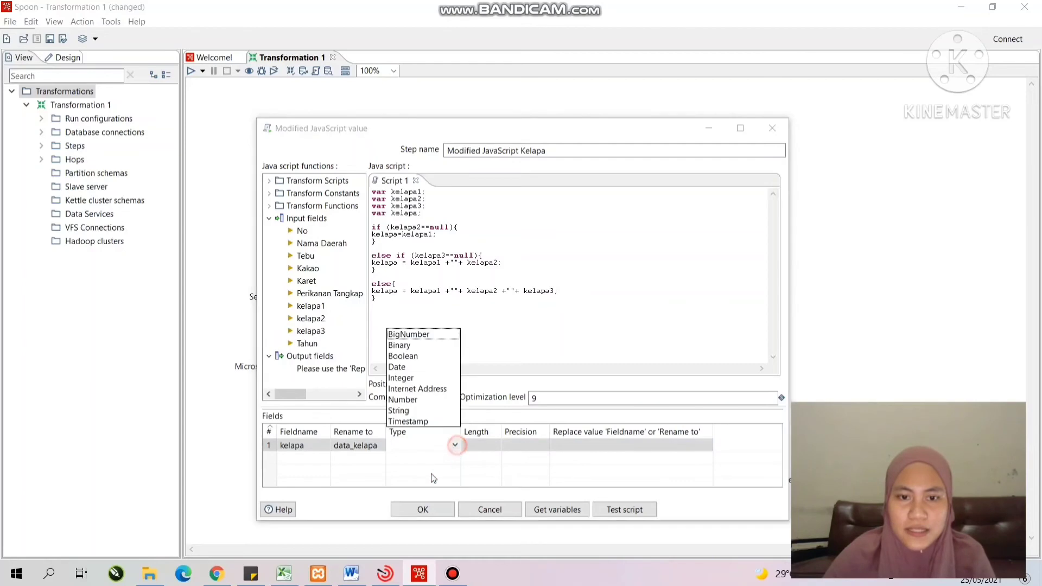
left_click(411, 416)
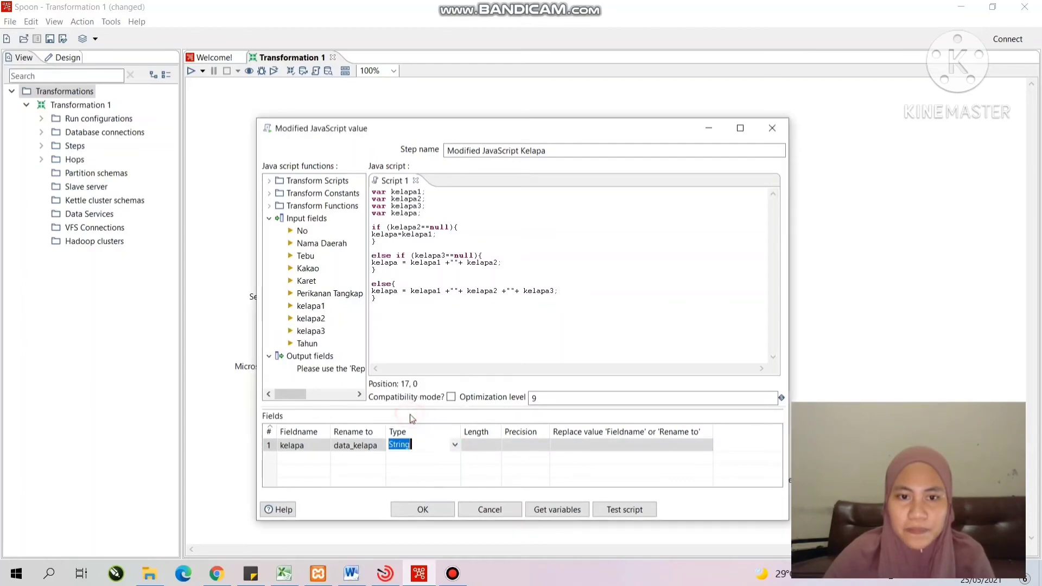
left_click(422, 510)
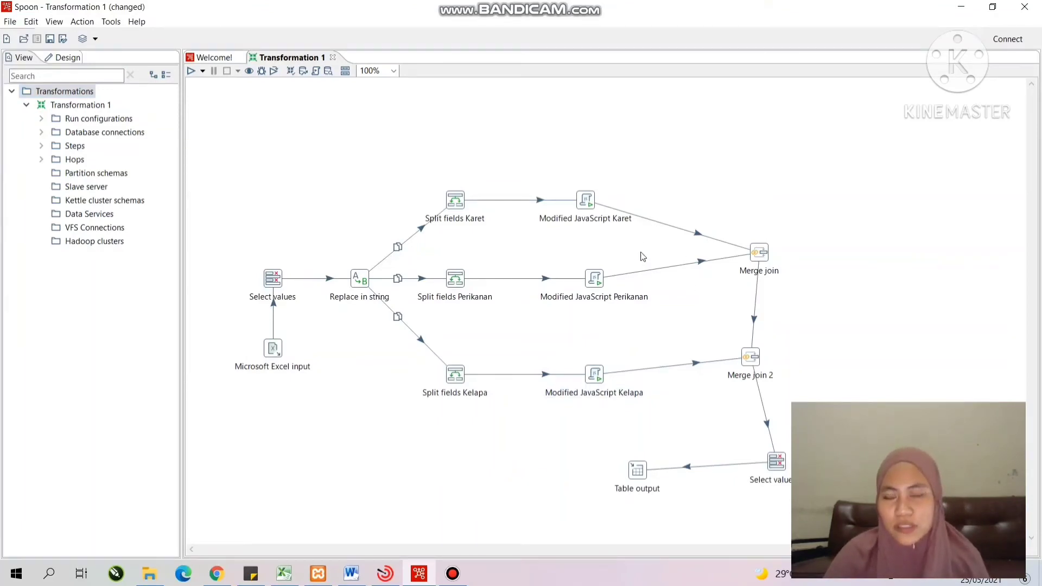
In the Merge join step, set Modified JavaScript Karet as first step and Modified JavaScript Perikanan as second step.
double_click(759, 262)
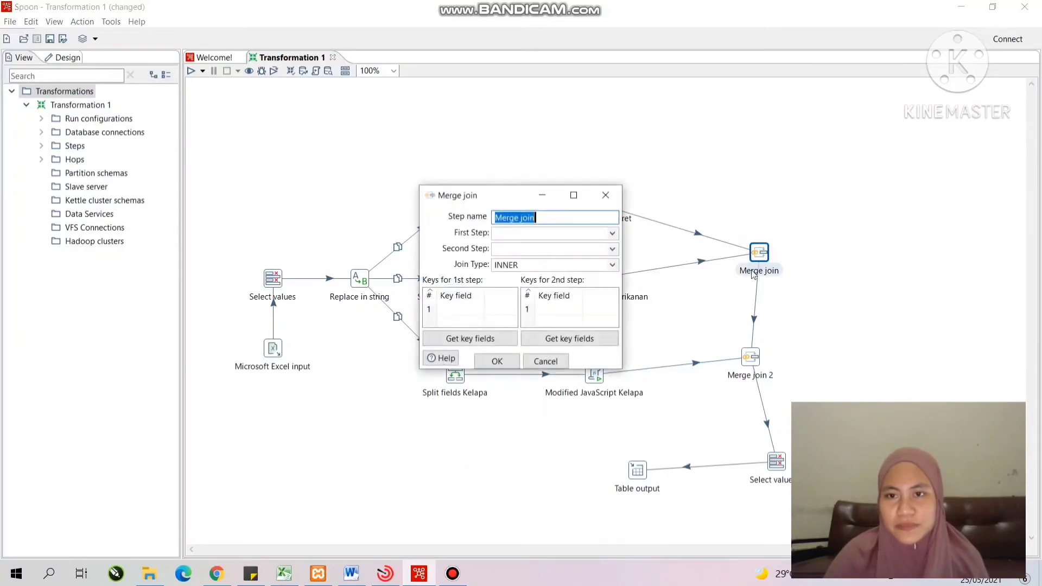
left_click(612, 233)
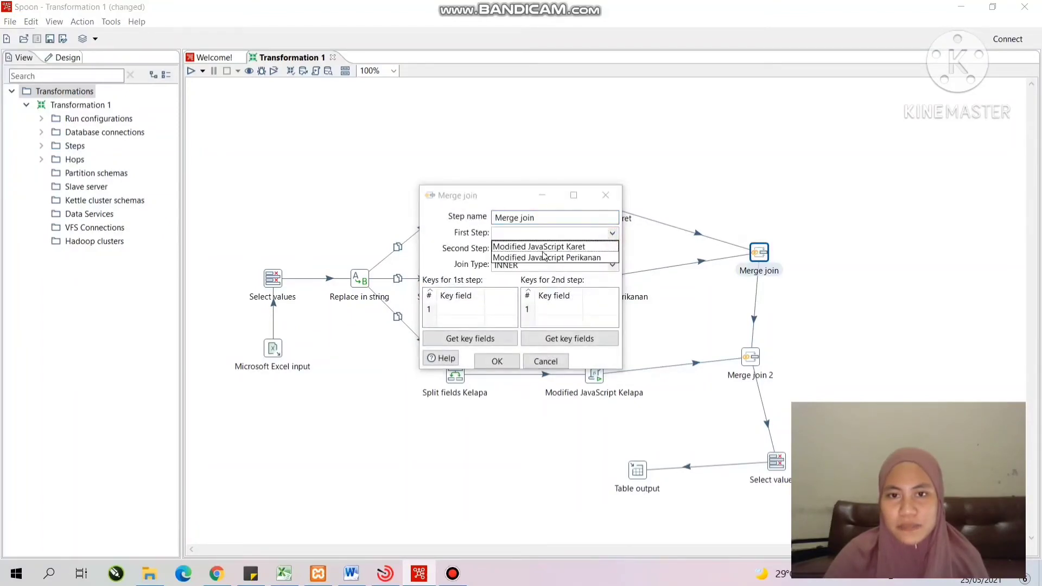
left_click(542, 247)
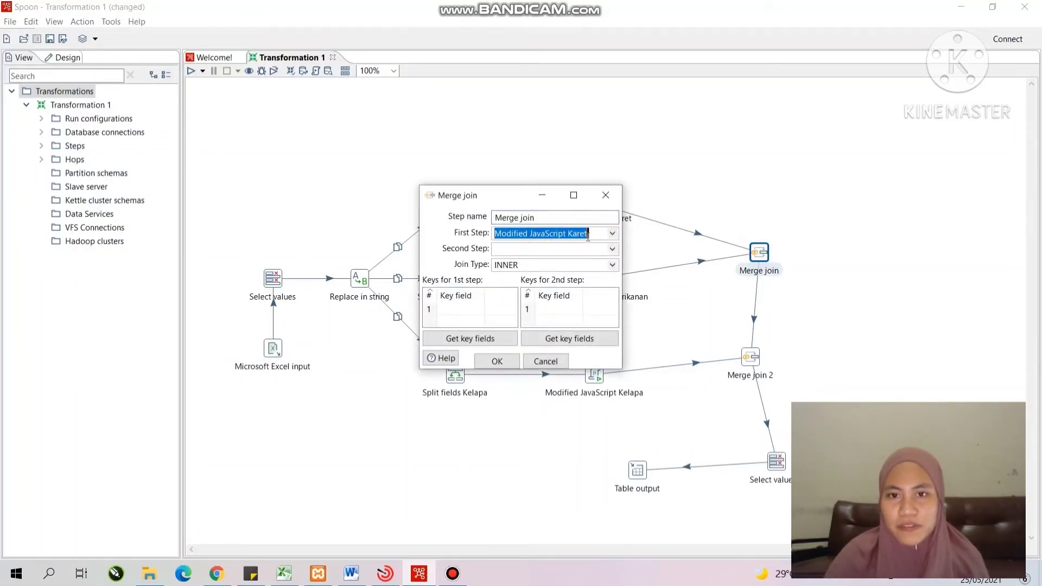
left_click(612, 249)
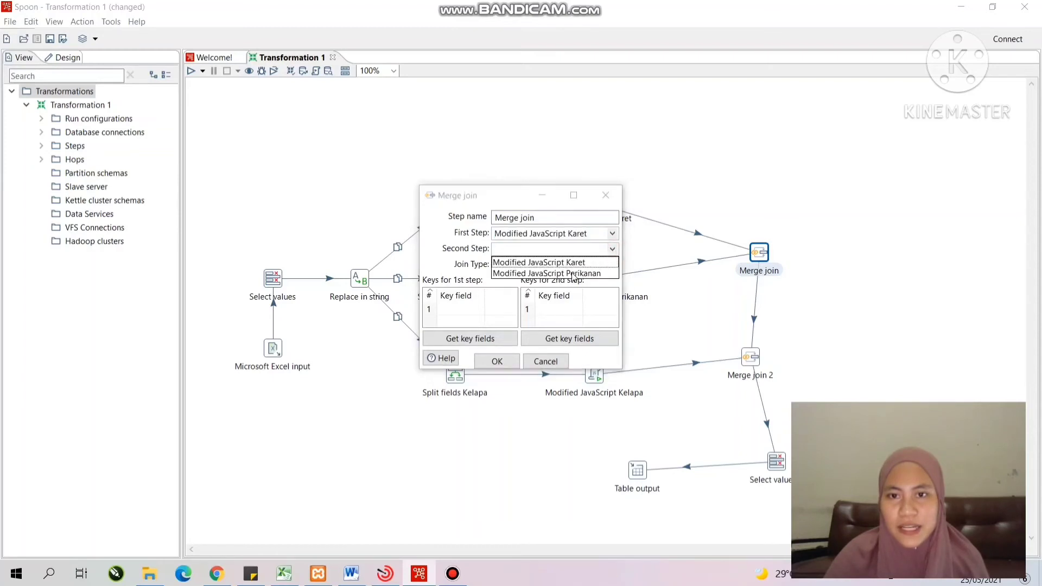
left_click(574, 273)
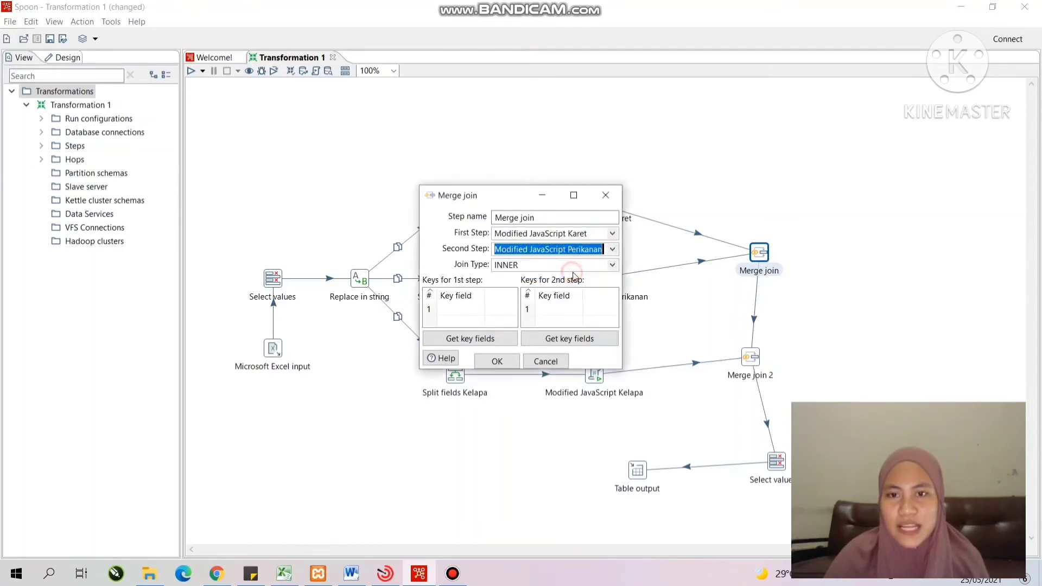
left_click(597, 234)
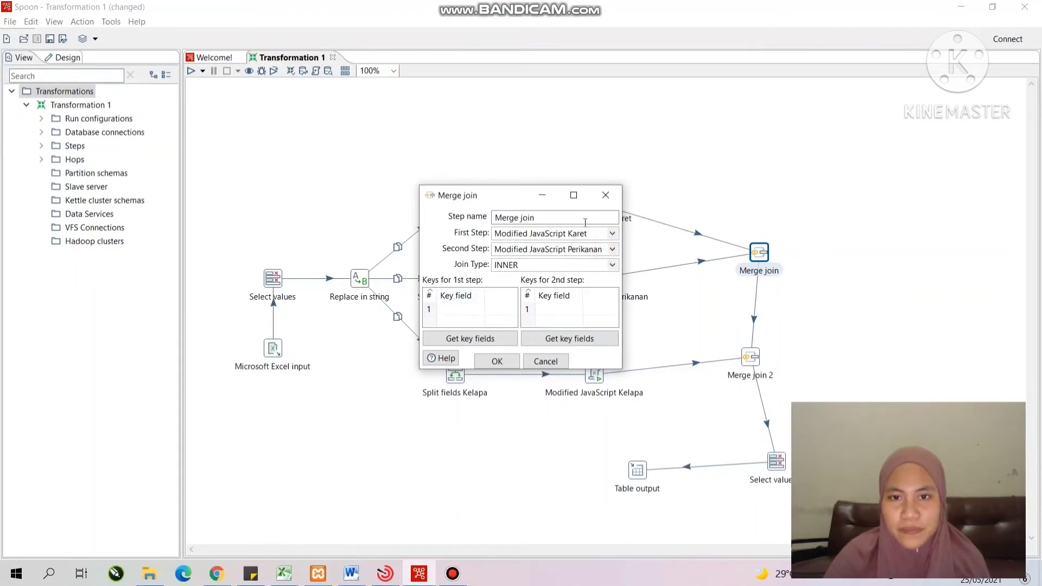
Set Nama Daerah as the key field for both inputs of Merge join and save the step.
left_click_drag(423, 186, 391, 107)
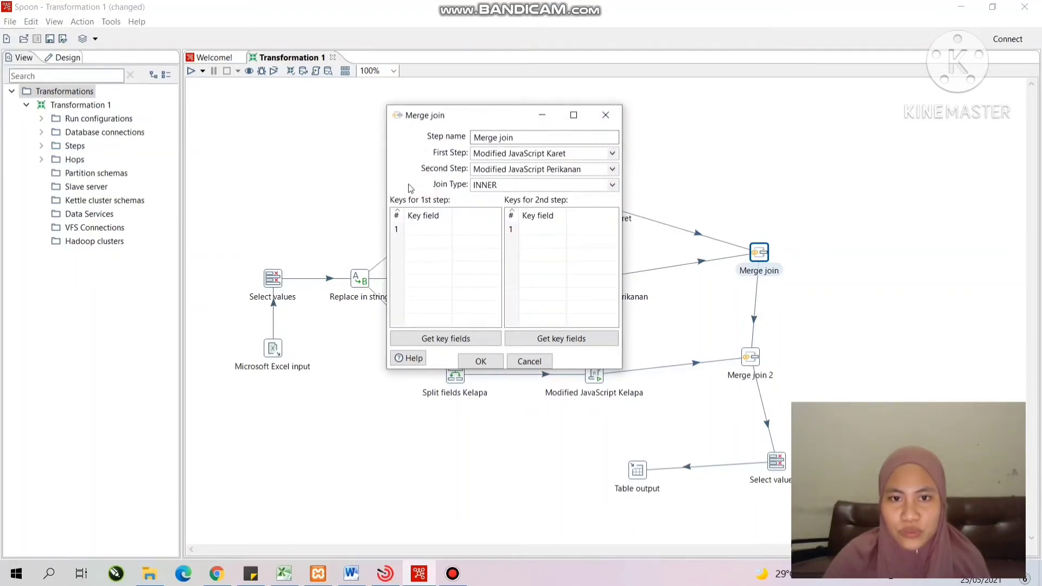
left_click(431, 229)
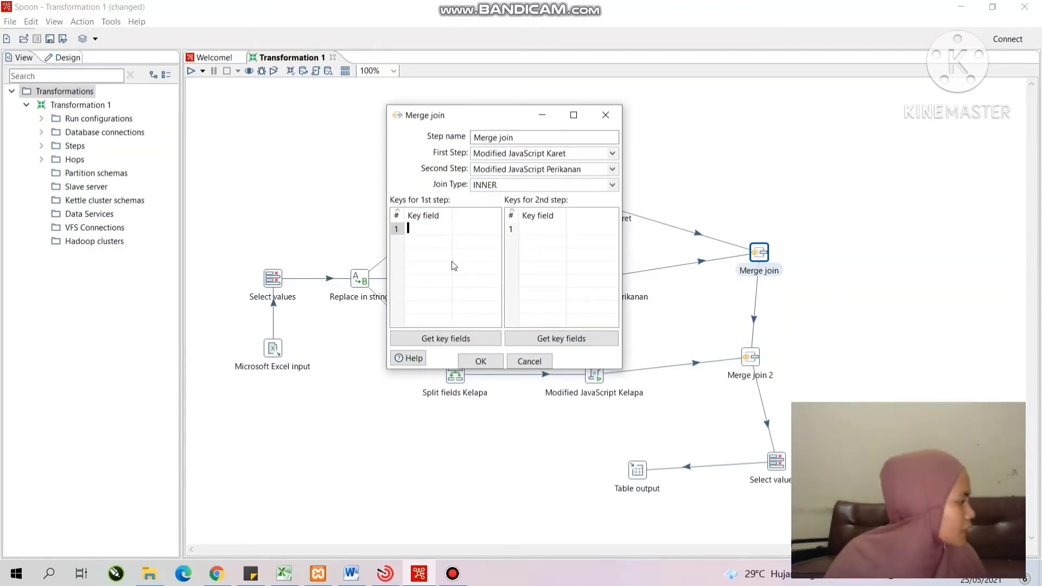
type("Nama Daerah")
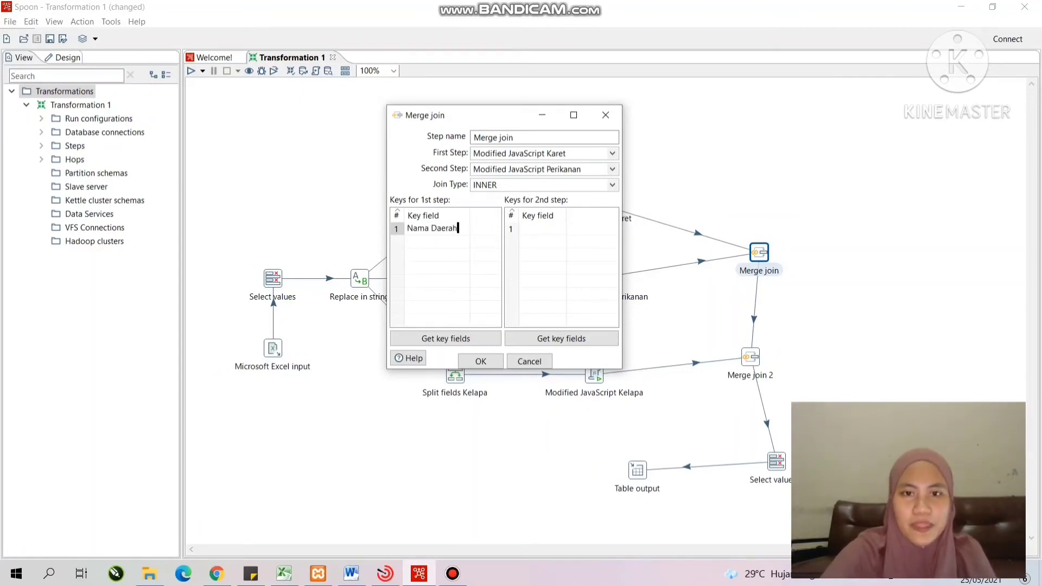
left_click(538, 228)
type("N")
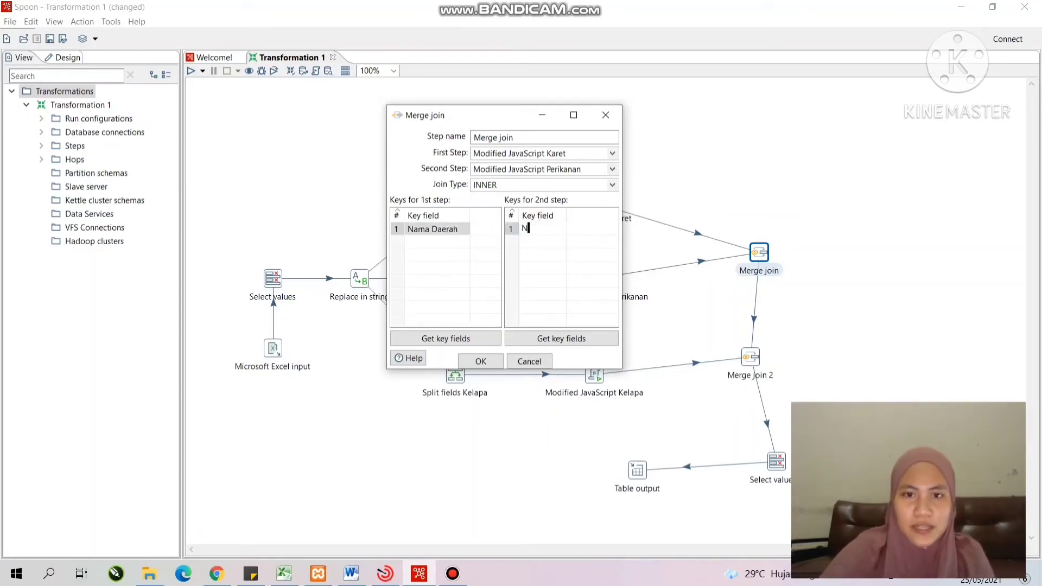
type("ama Daerag")
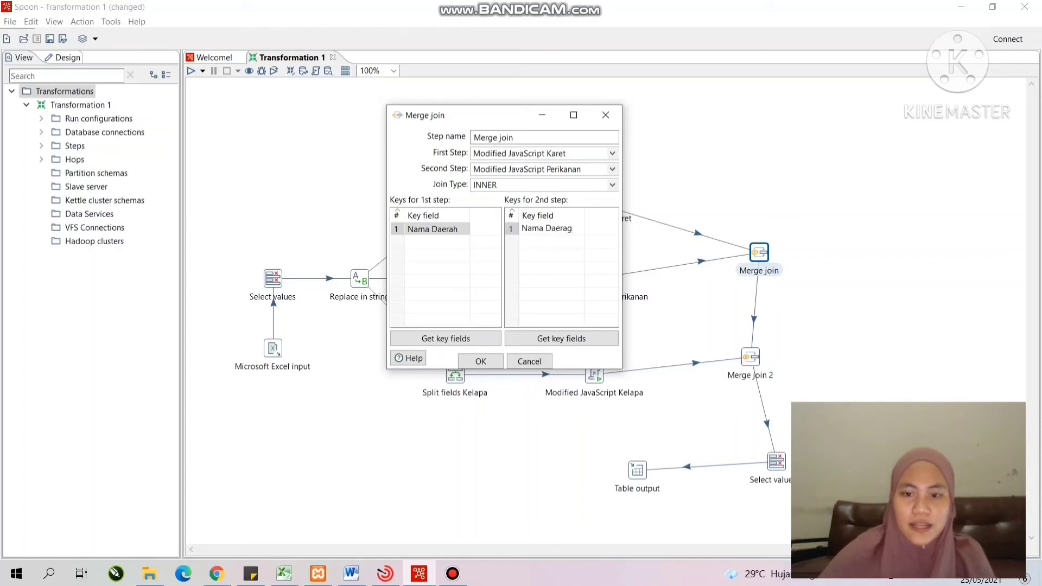
key("BackSpace")
type("h")
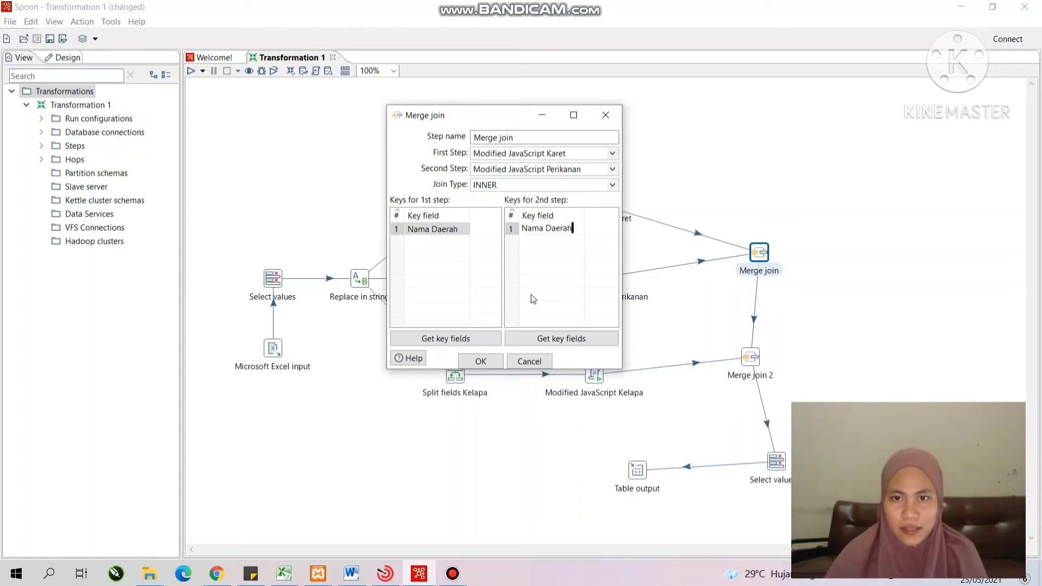
left_click(481, 359)
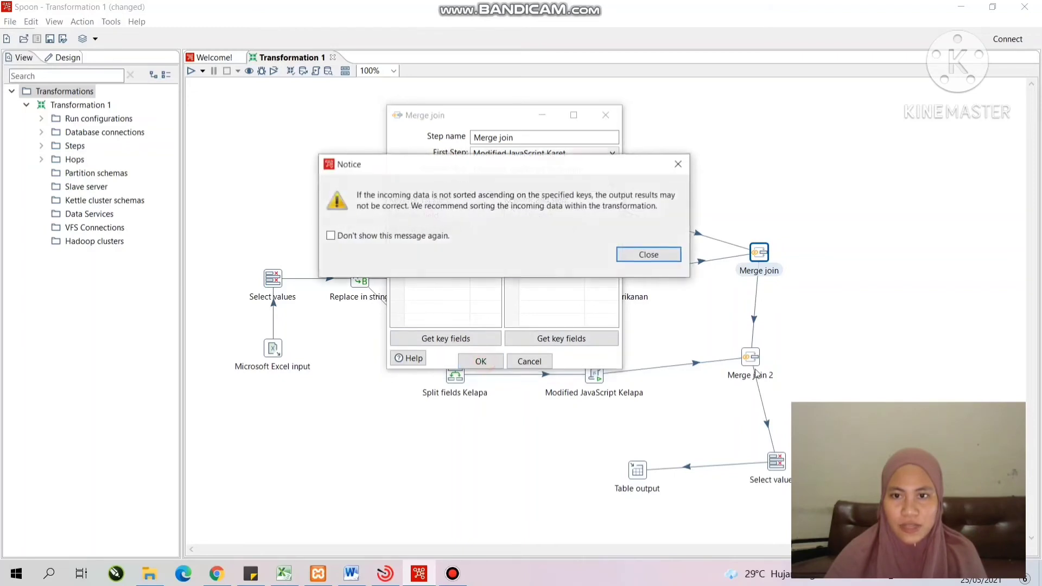
left_click(648, 255)
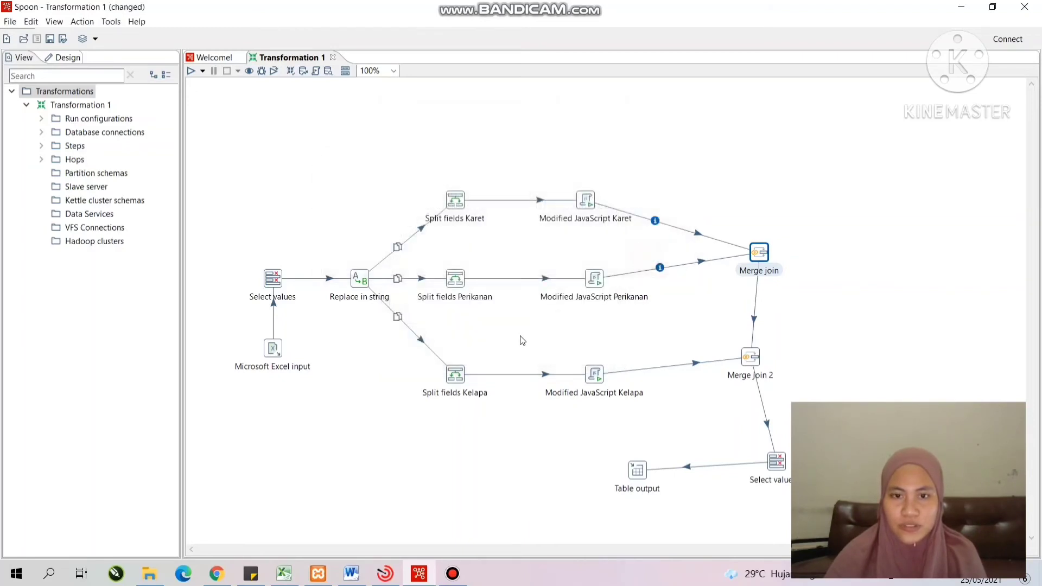
In the Merge join 2 step, set Modified JavaScript Kelapa as first step and Merge join as second step.
double_click(748, 359)
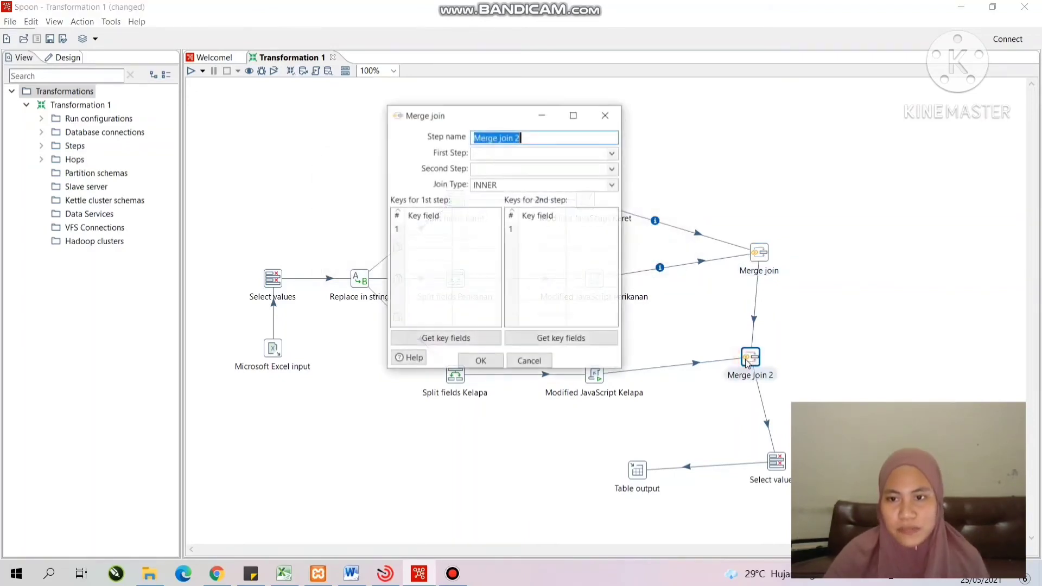
left_click(612, 153)
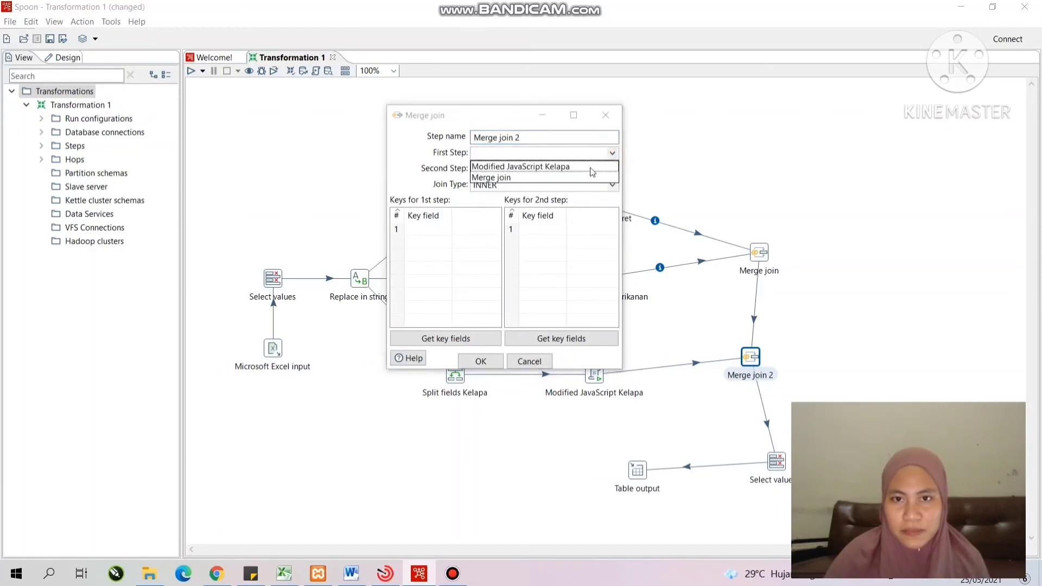
left_click(592, 165)
left_click(612, 170)
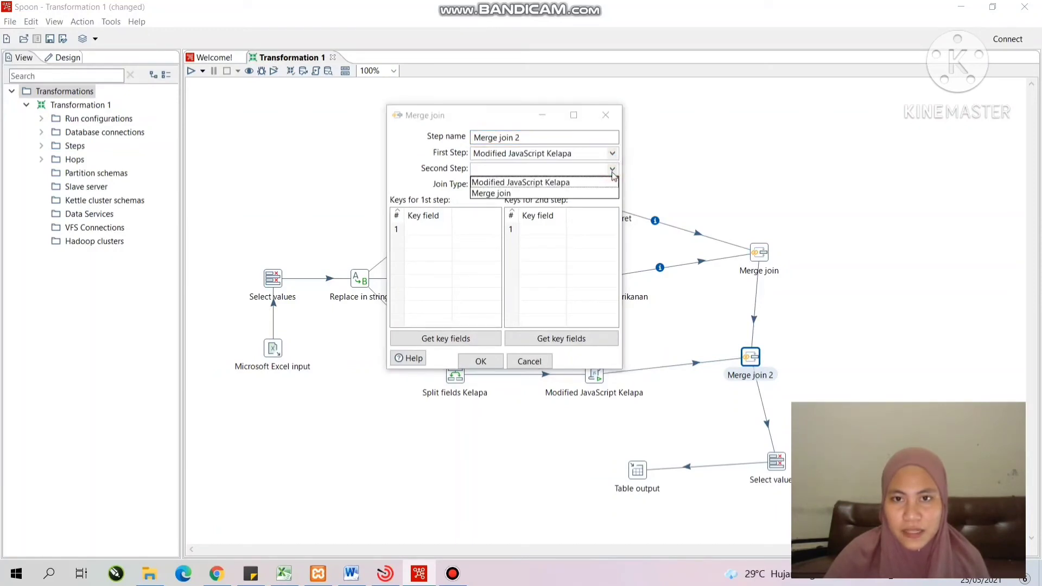
left_click(549, 193)
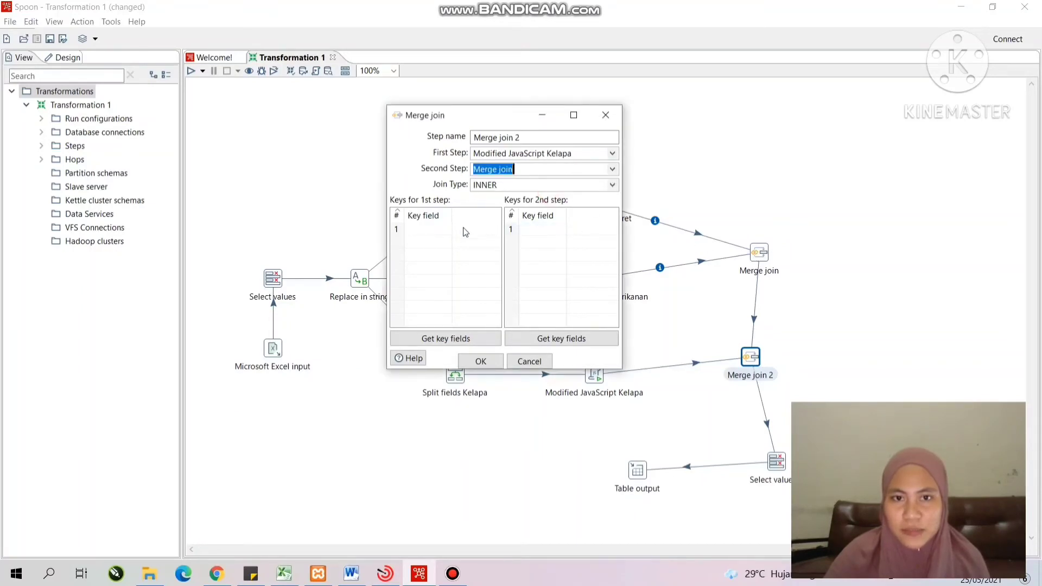
Set Nama Daerah as the key field for both inputs of Merge join 2 and save the step.
left_click(432, 229)
type("Na")
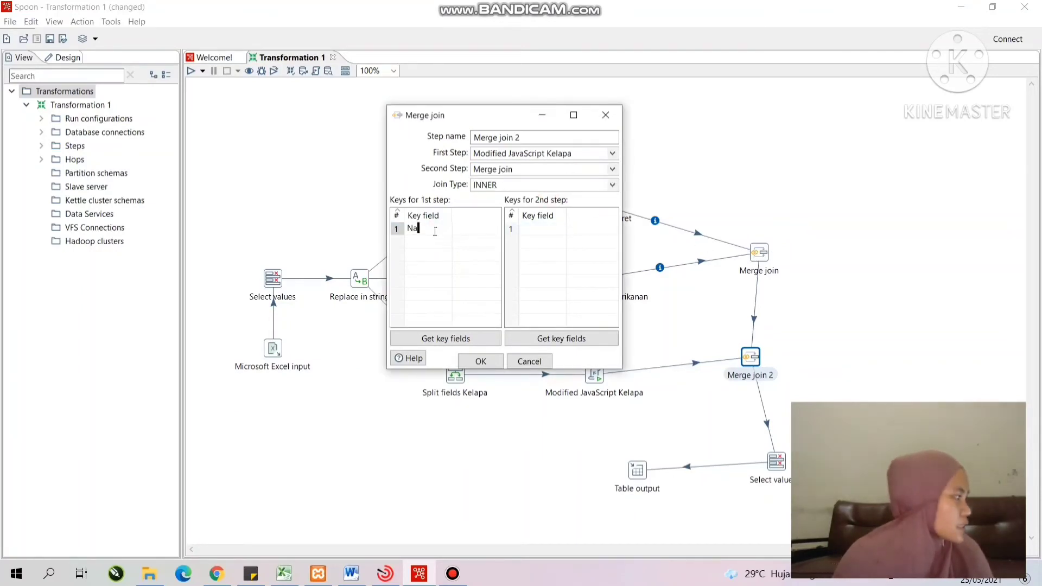
type("ma Daera")
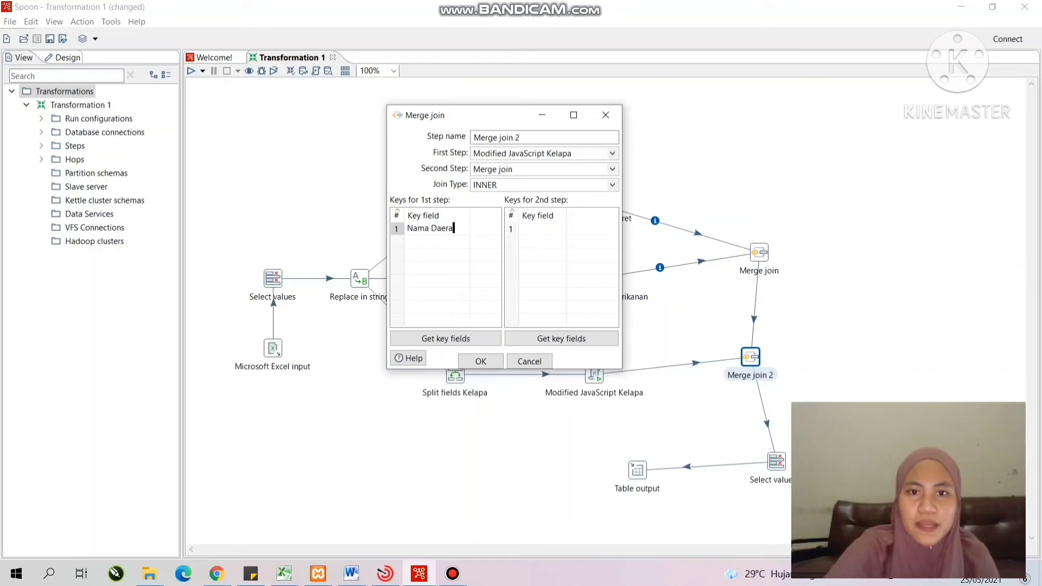
type("h")
left_click(534, 230)
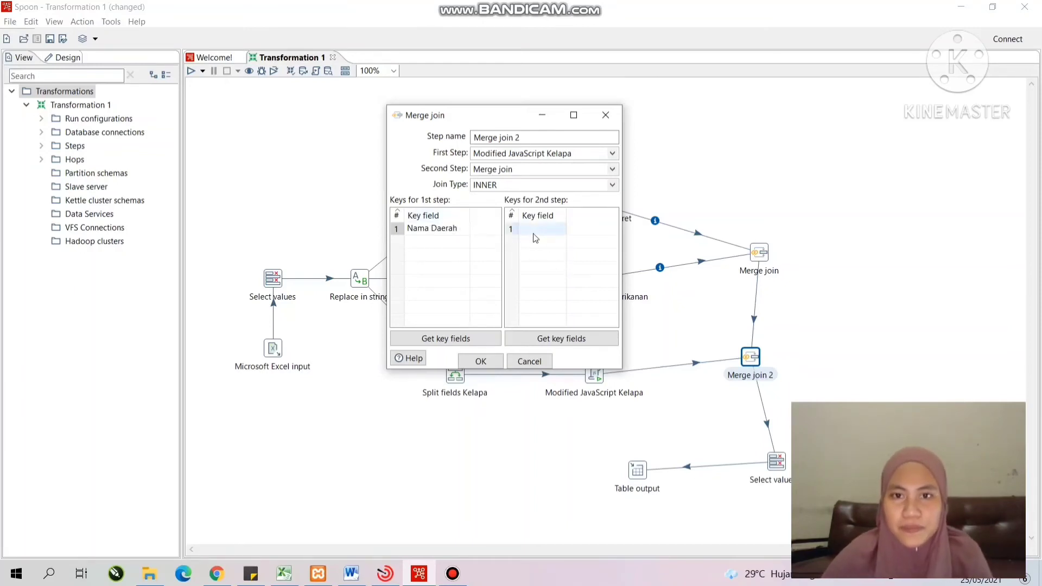
type("Nama D")
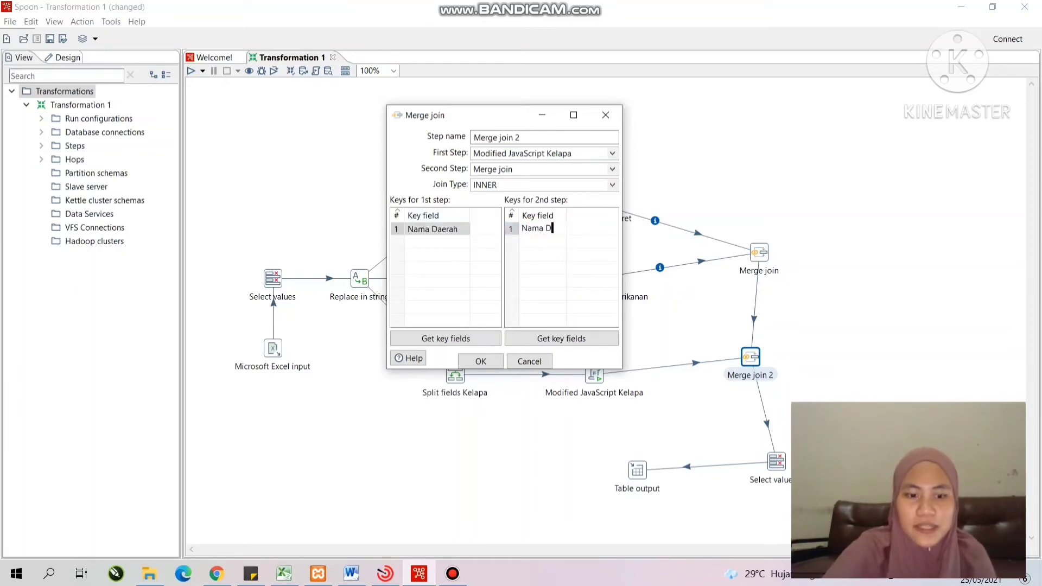
type("aerah")
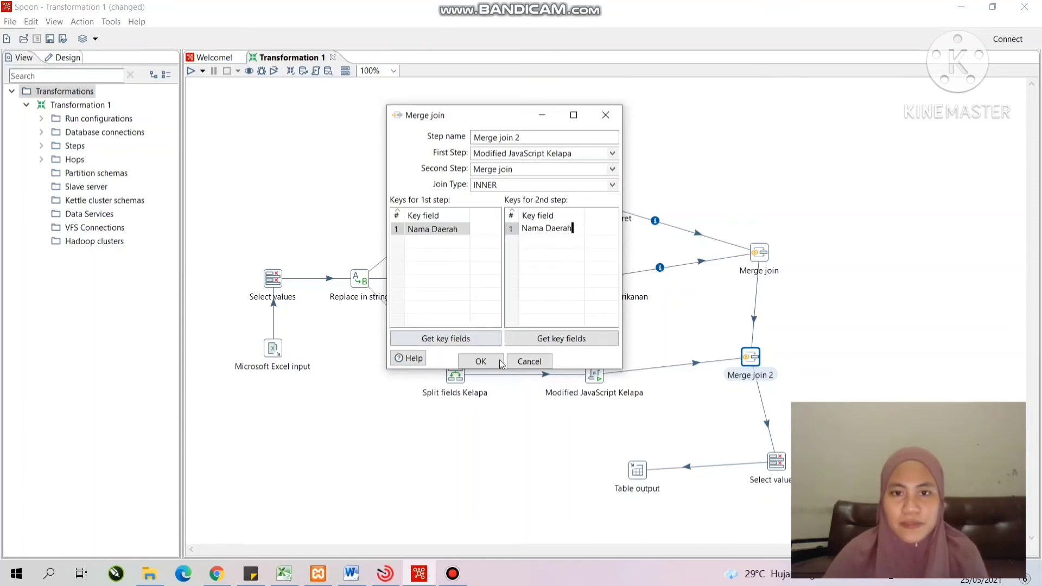
left_click(501, 362)
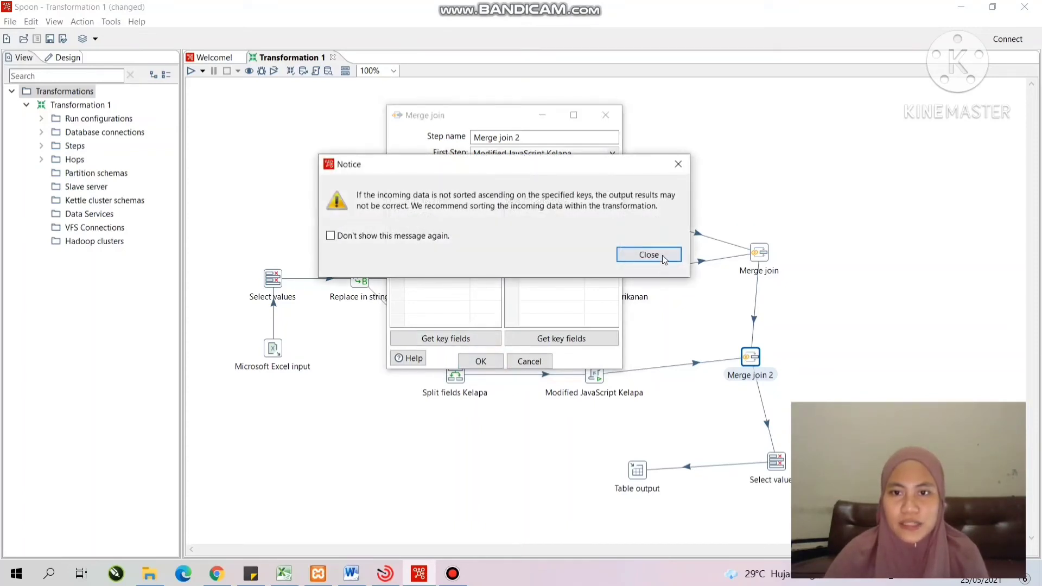
left_click(662, 255)
left_click(840, 279)
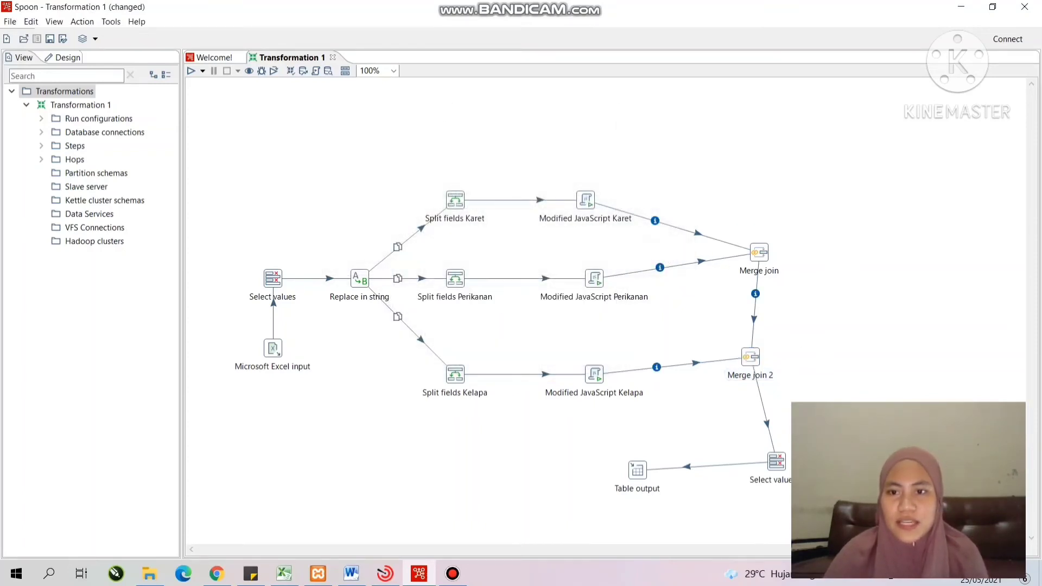
Open the Select values 2 step and add the fields No and Nama Daerah to its selection.
double_click(784, 466)
left_click(624, 193)
left_click(624, 180)
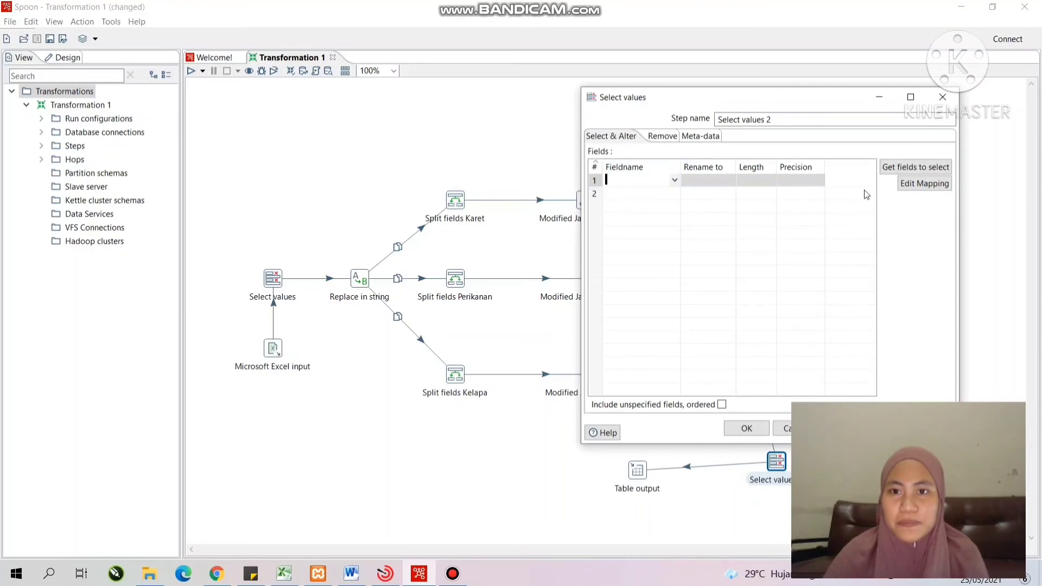
left_click(673, 181)
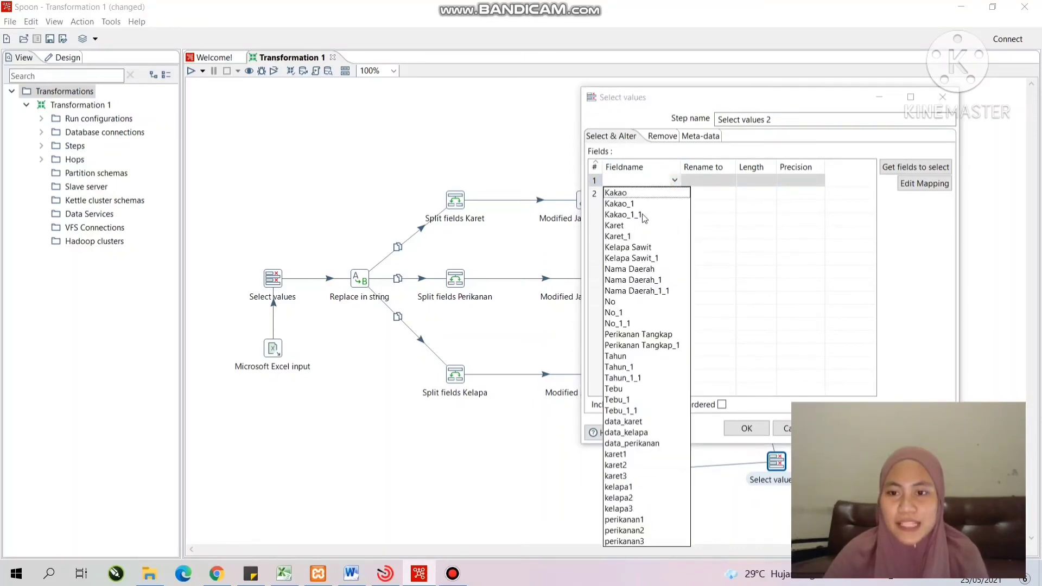
left_click(649, 302)
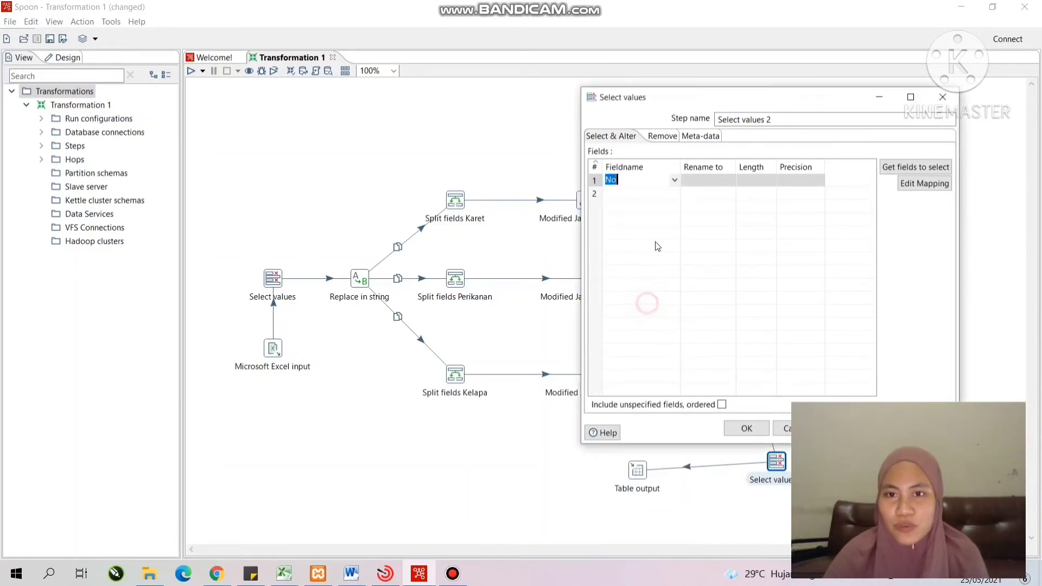
left_click(664, 194)
left_click(675, 193)
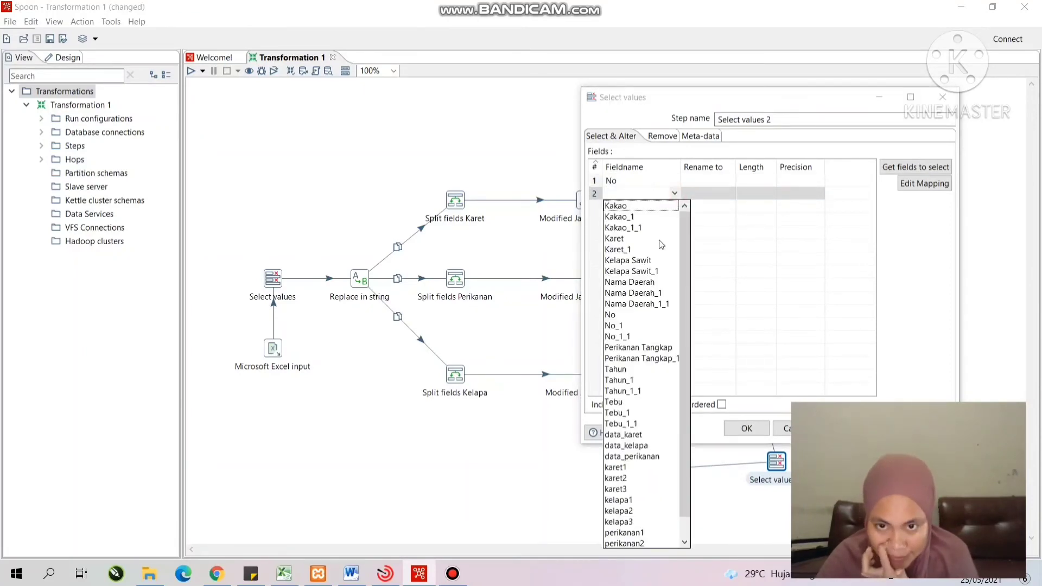
left_click(641, 288)
Add the fields data_karet, data_perikanan and data_kelapa, in that order, to the Select values 2 selection.
left_click(668, 207)
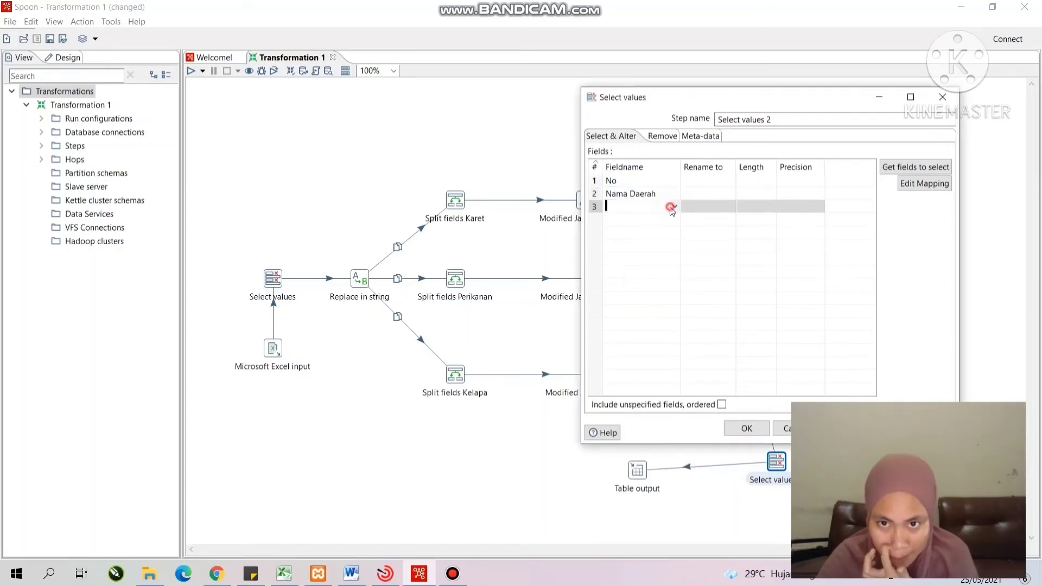
left_click(675, 206)
scroll(629, 434, "down", 1)
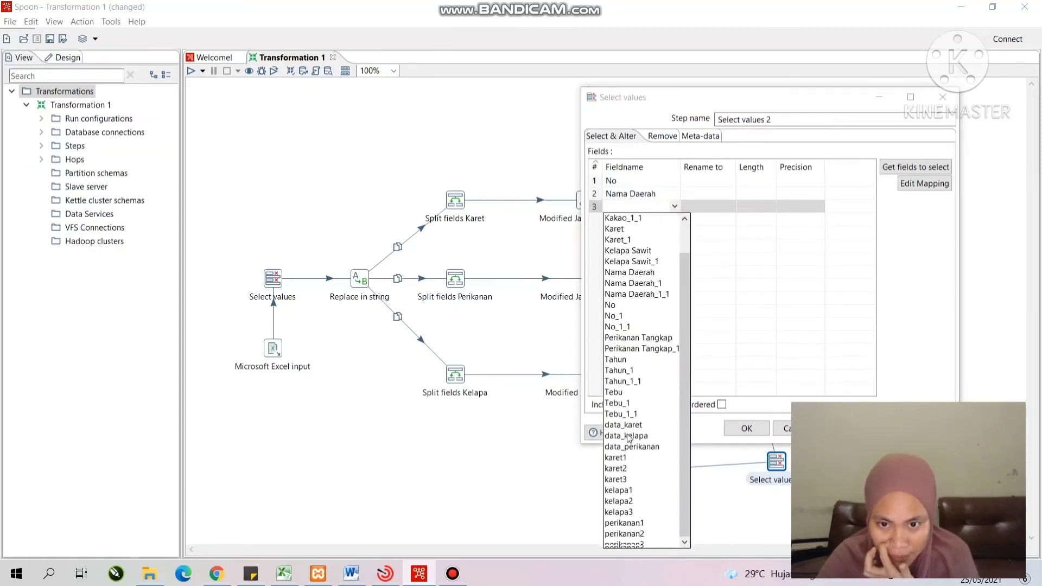
left_click(631, 418)
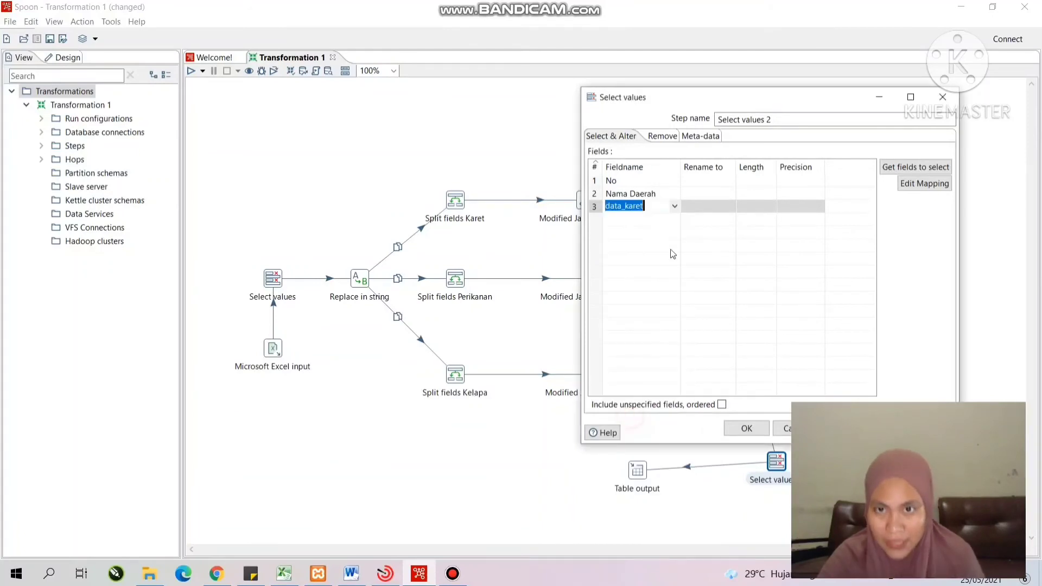
left_click(671, 219)
left_click(675, 219)
scroll(641, 433, "down", 2)
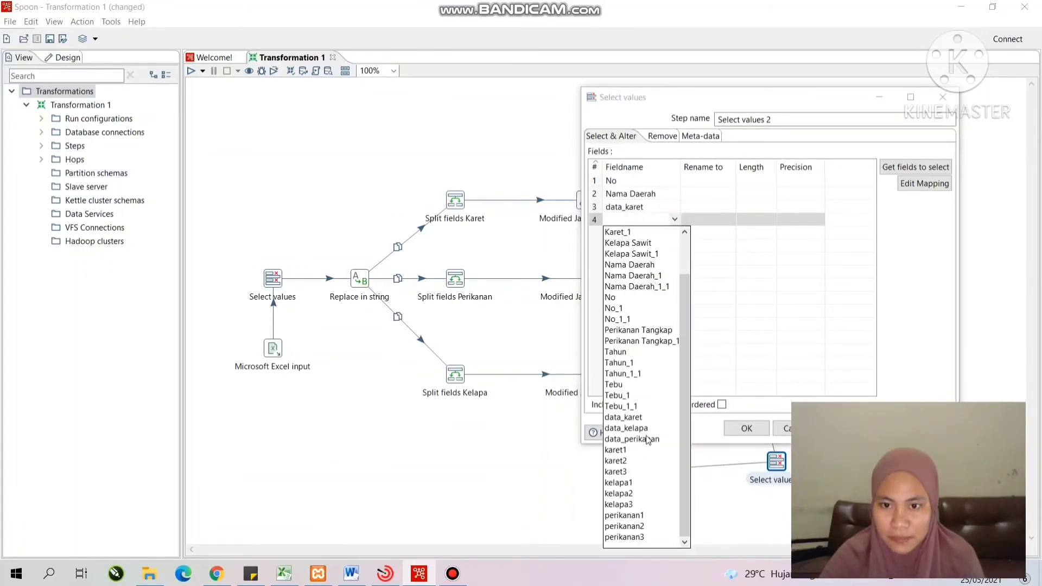
left_click(647, 438)
left_click(671, 233)
left_click(674, 232)
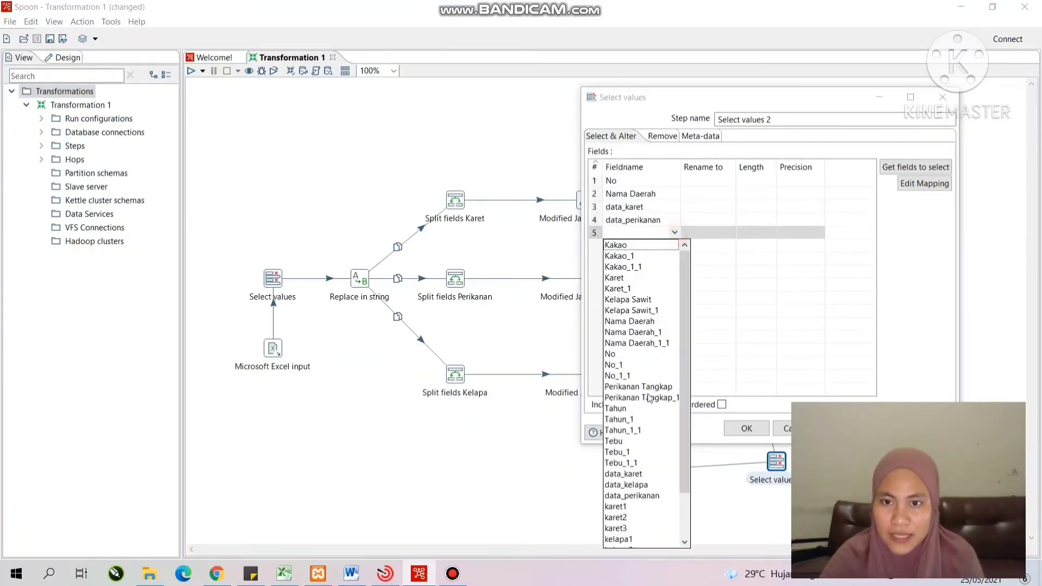
scroll(644, 439, "down", 2)
left_click(650, 431)
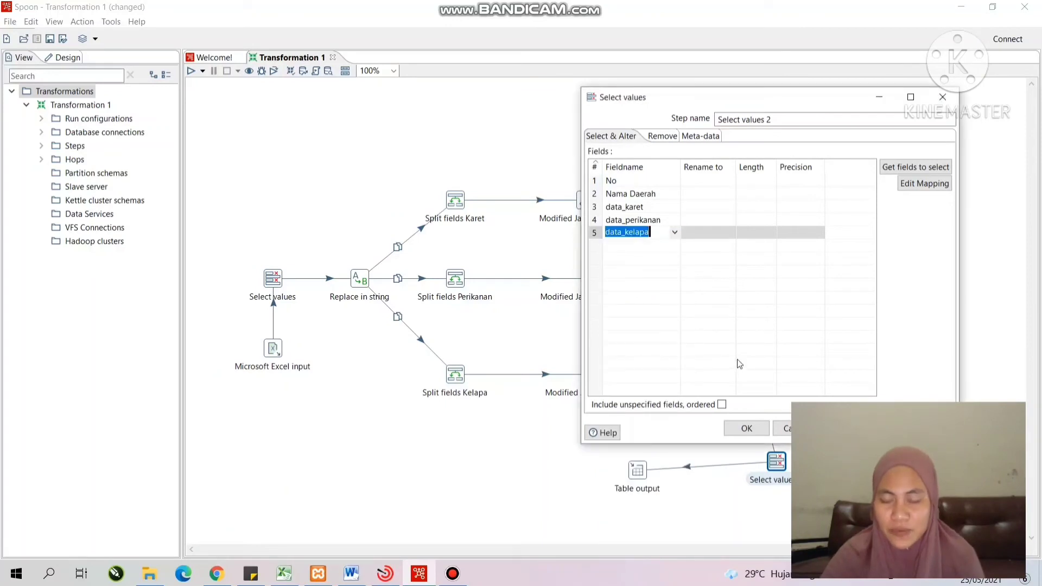
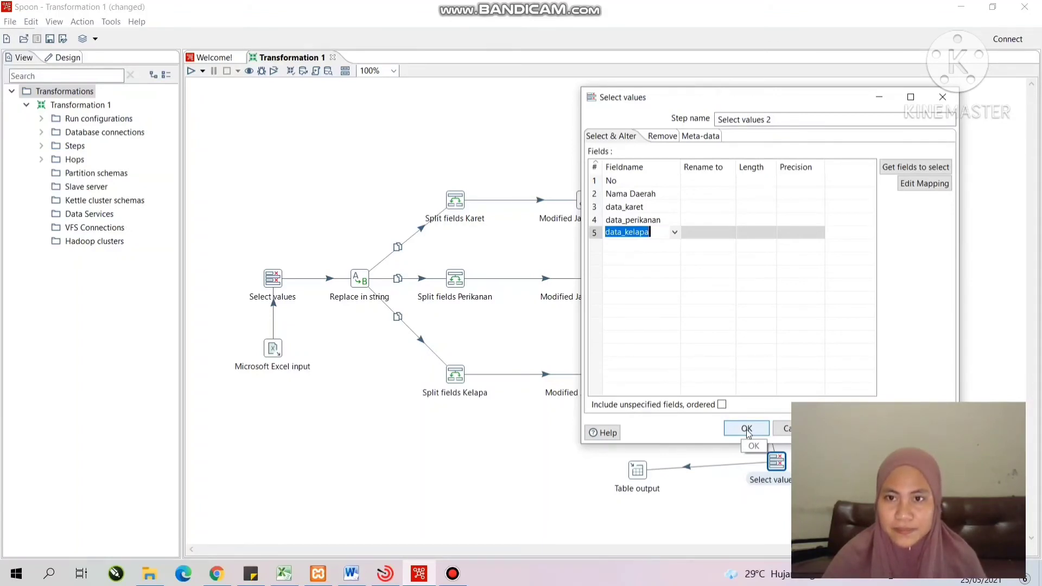
Save the Select values 2 step and set Table output to connection db_laporan5 with target table data_potensi_wilayah.
left_click(747, 429)
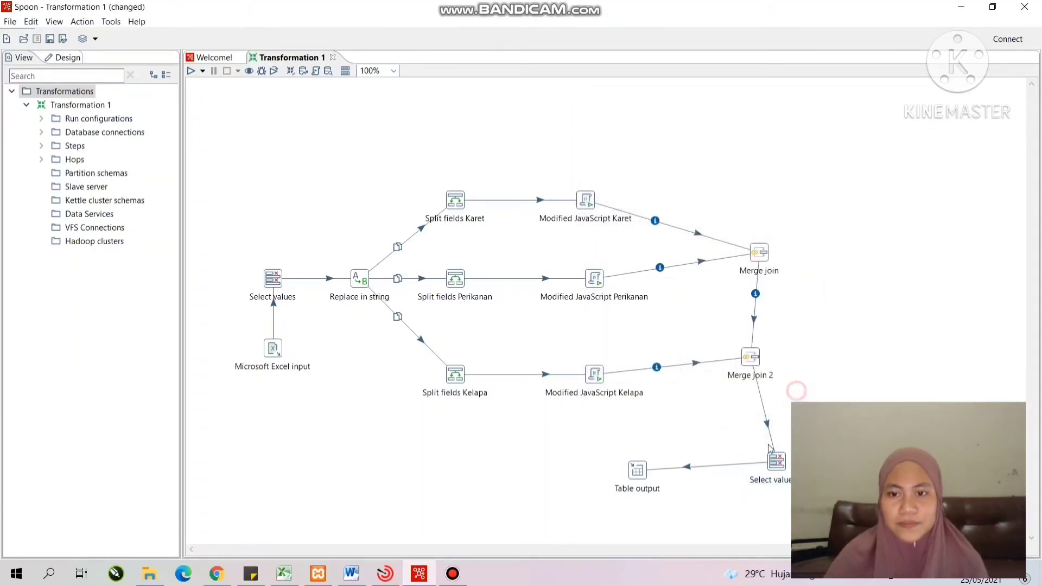
double_click(634, 469)
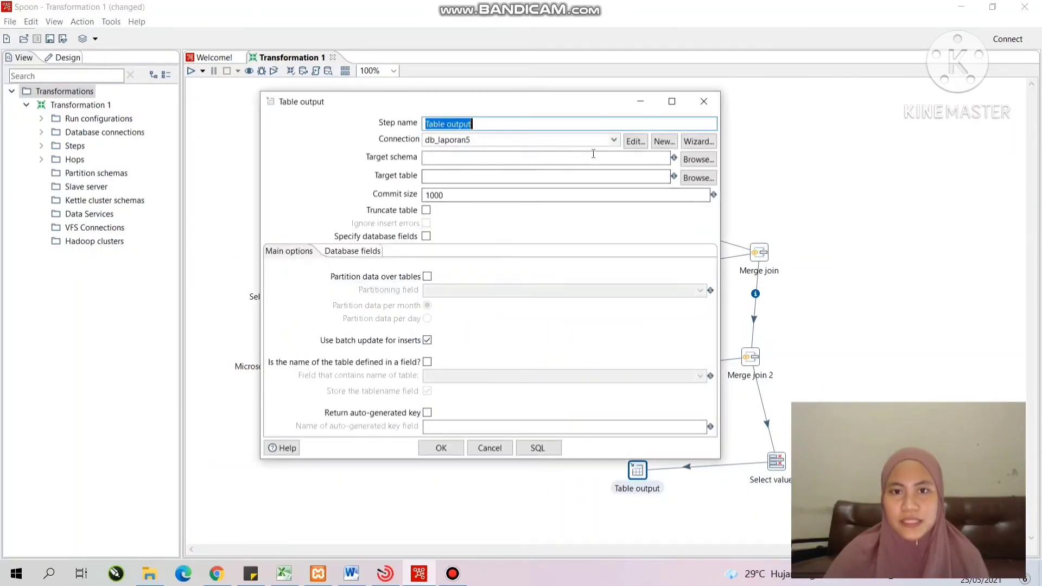
left_click(615, 139)
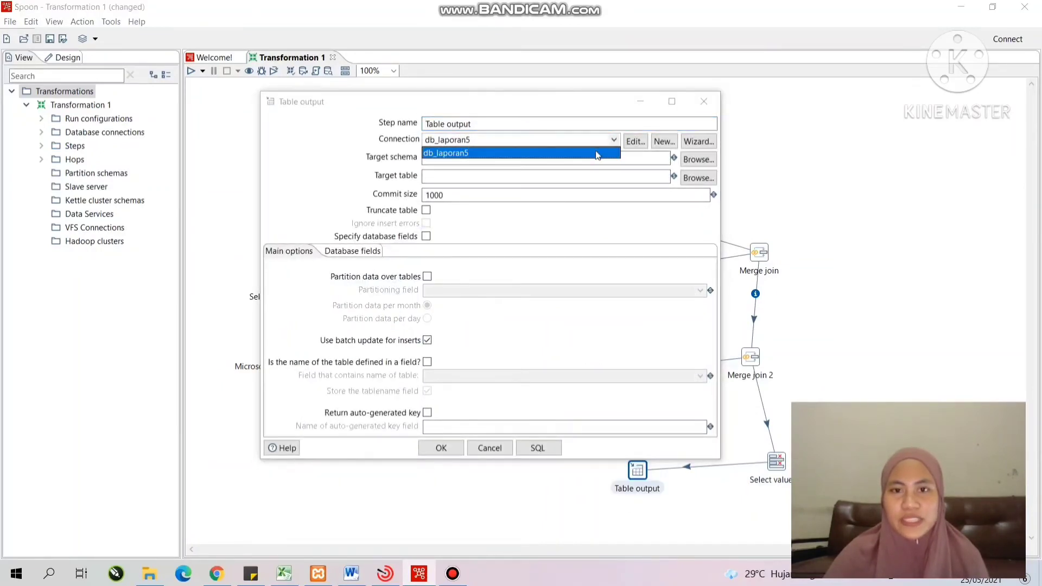
left_click(596, 153)
left_click(476, 178)
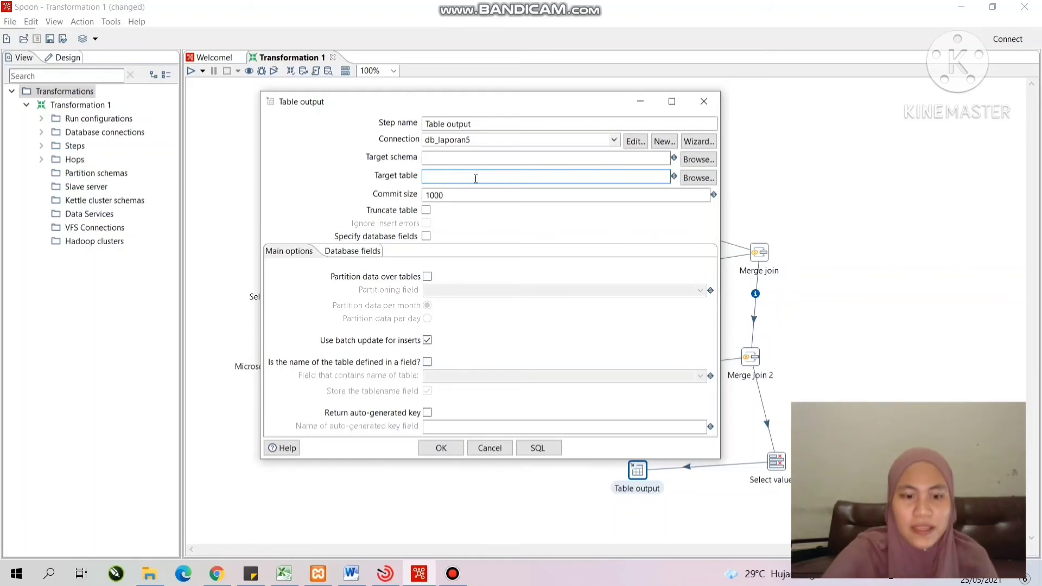
type("data_")
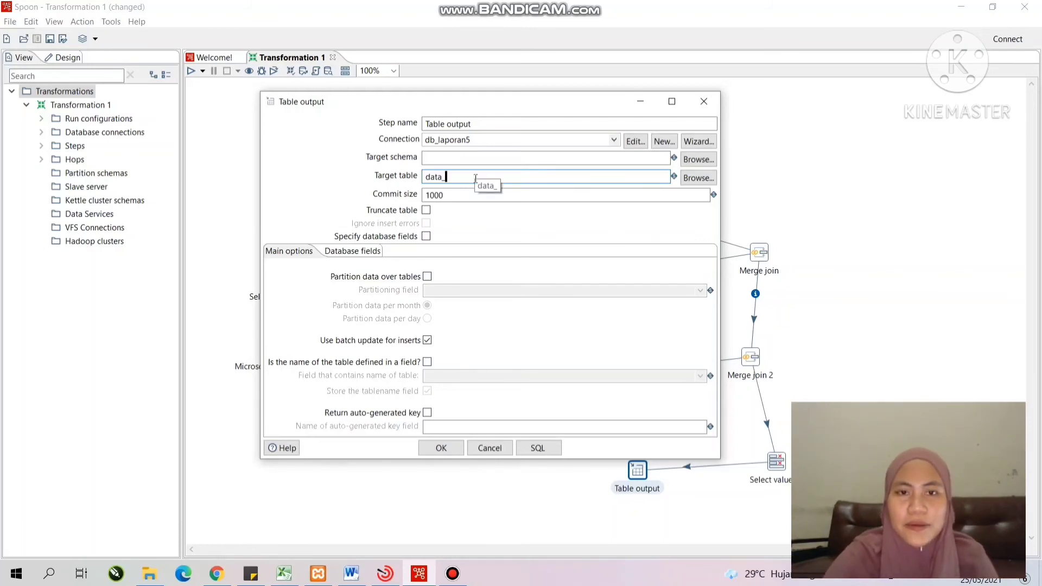
type("potensi_wilayah")
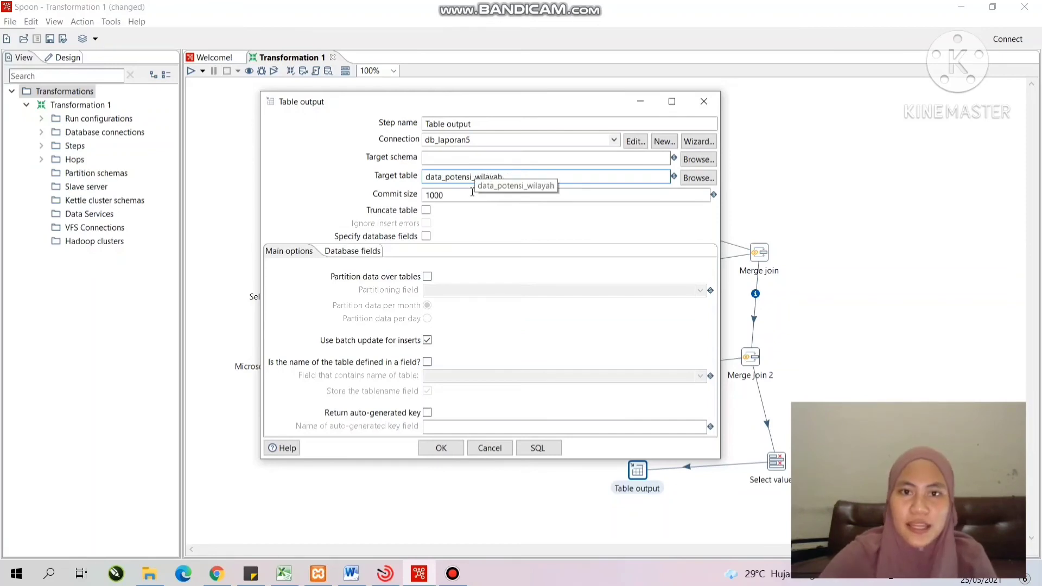
Generate and execute the CREATE TABLE statement for data_potensi_wilayah, and save the Table output step.
left_click(547, 450)
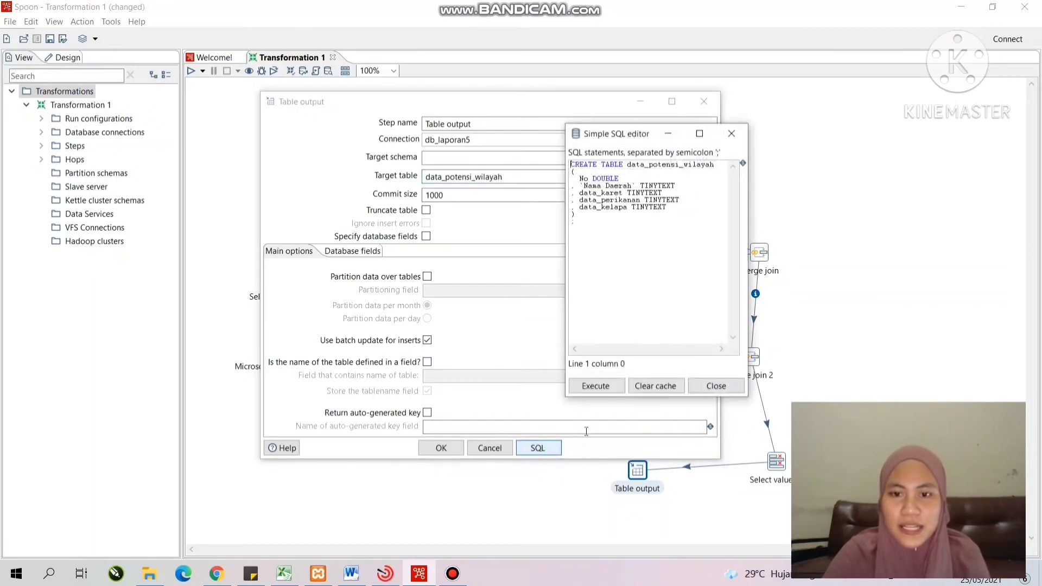
left_click(595, 386)
left_click(495, 418)
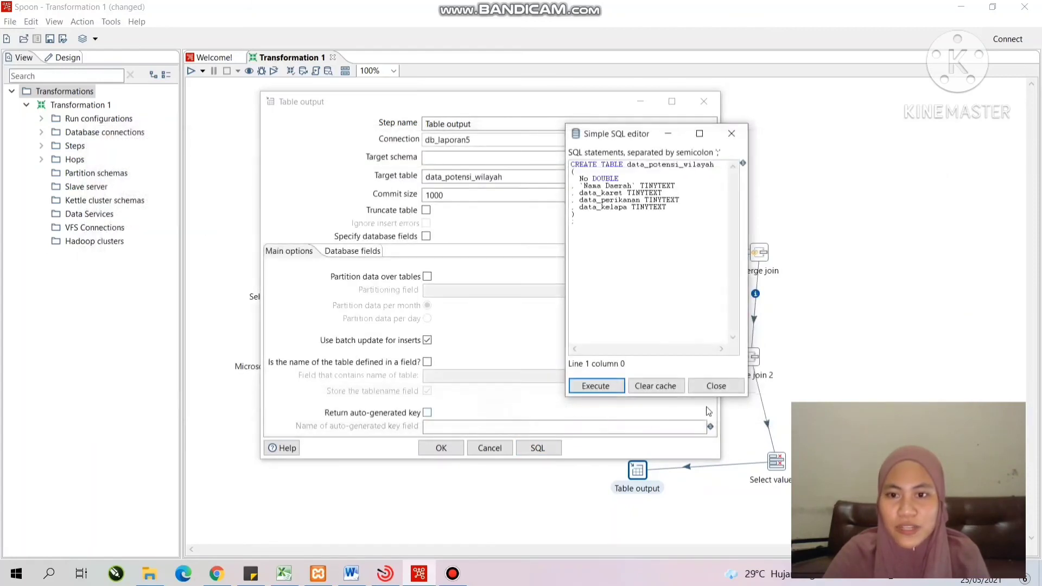
left_click(715, 386)
left_click(440, 447)
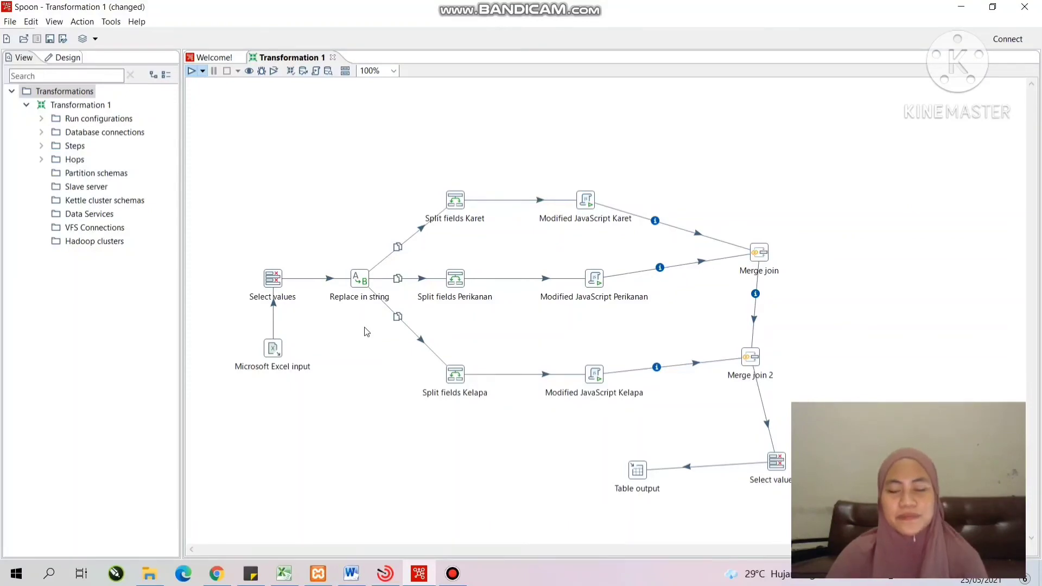
Run the transformation, saving it in the Laporan 5 folder under the student number followed by _tugas_laporan5.
left_click(654, 412)
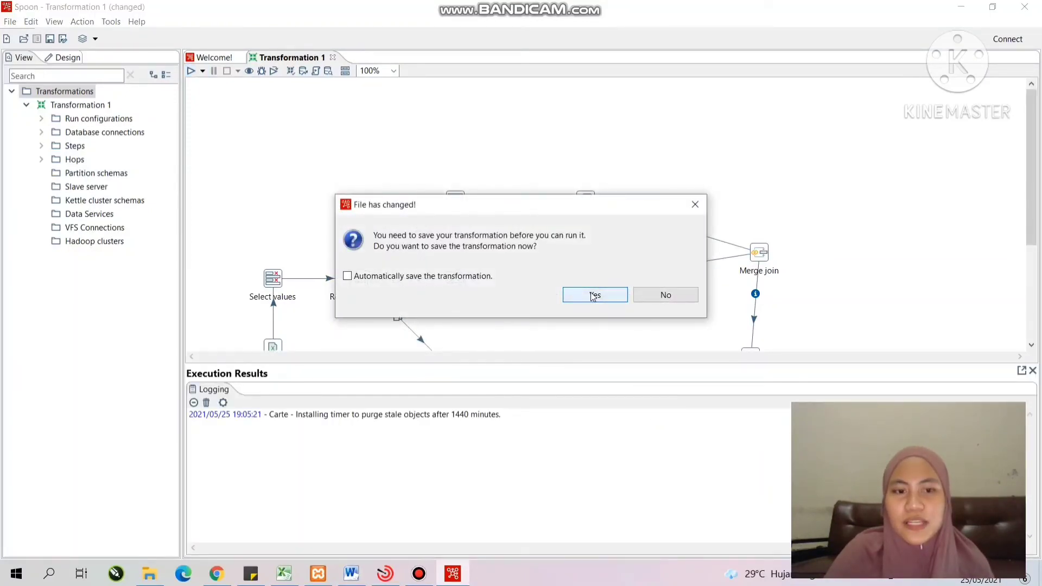
left_click(594, 295)
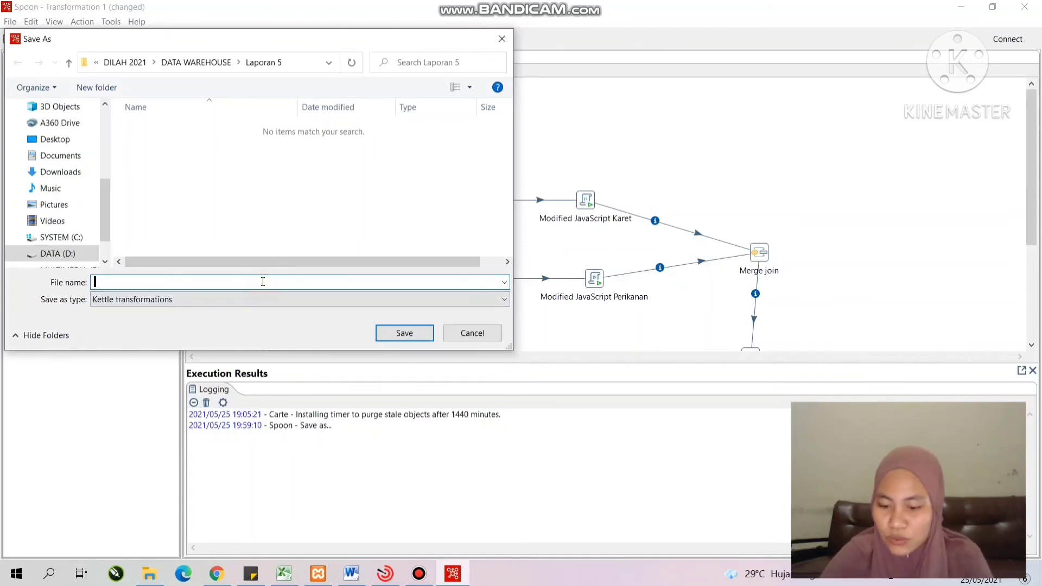
type("60")
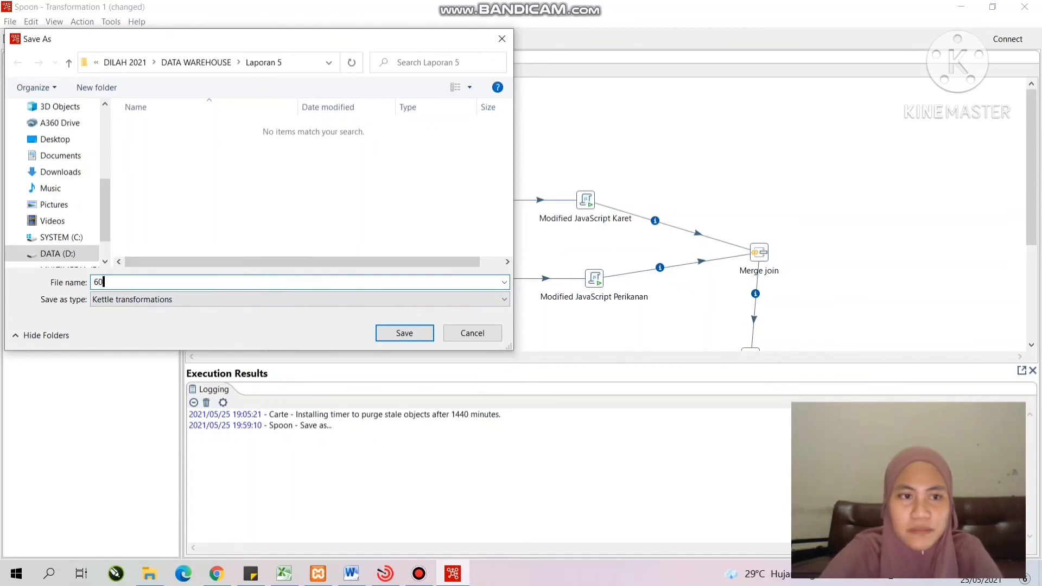
type("9001180")
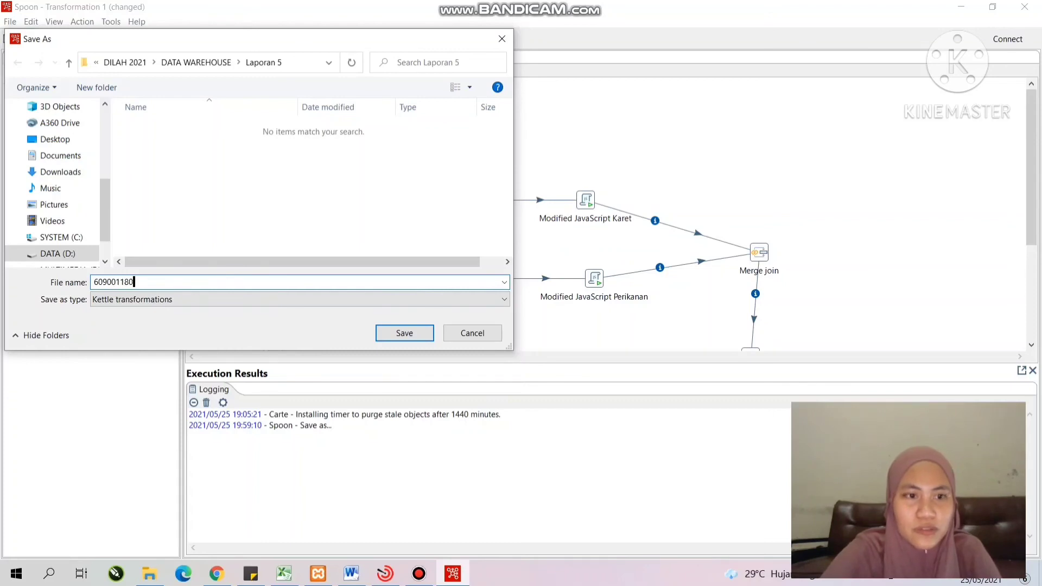
type("32")
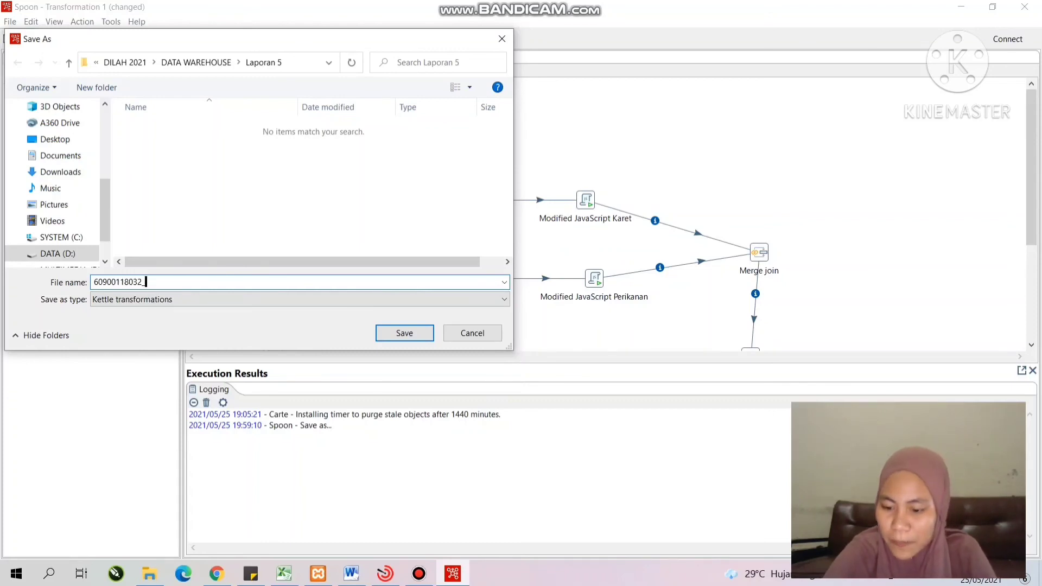
type("_tugas_l")
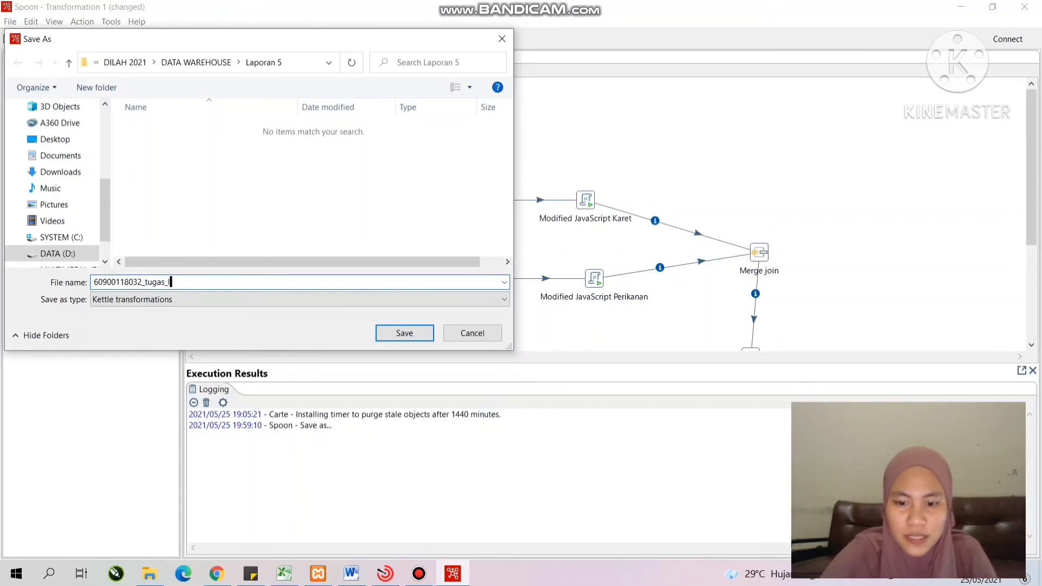
type("aporan5")
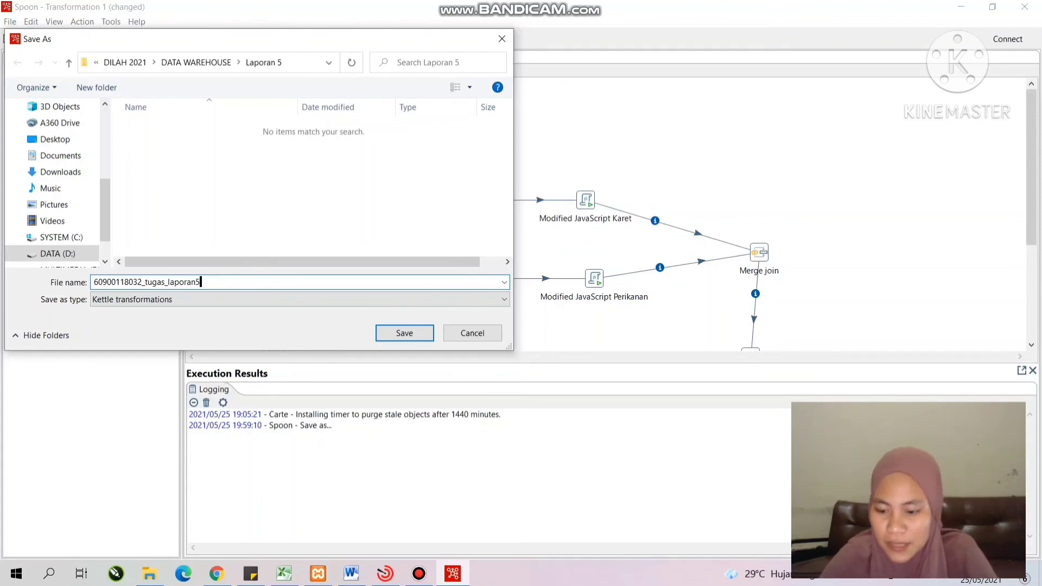
left_click(403, 333)
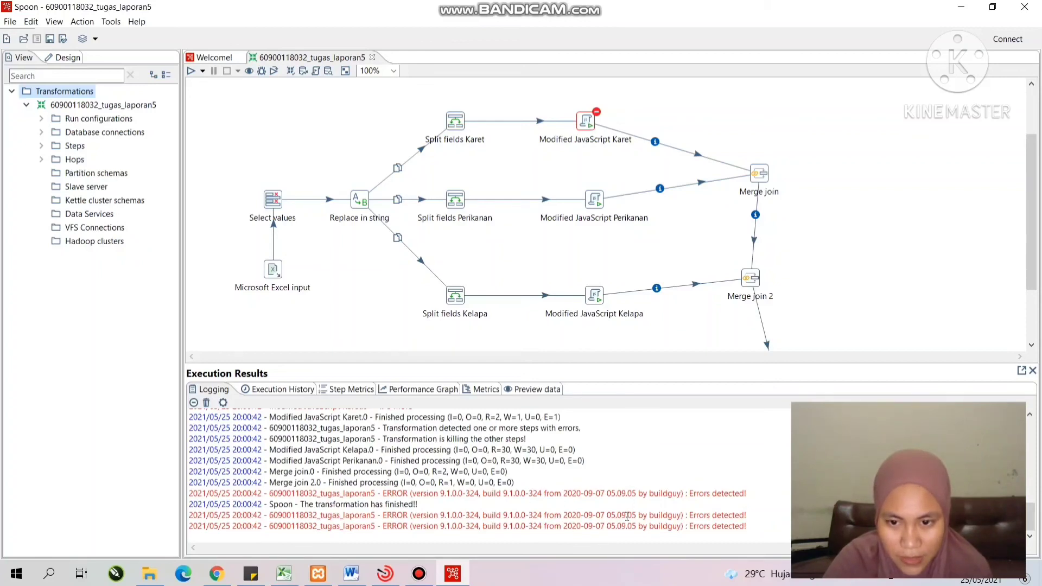
Check the error log and correct karet1s to karet1 in the Modified JavaScript Karet script, saving the step.
scroll(627, 515, "up", 6)
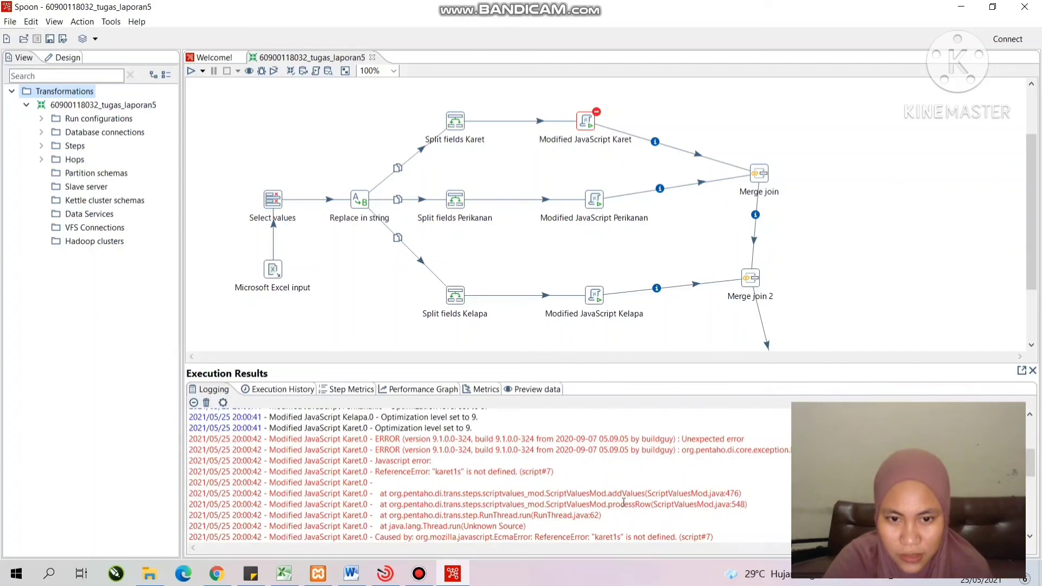
double_click(586, 121)
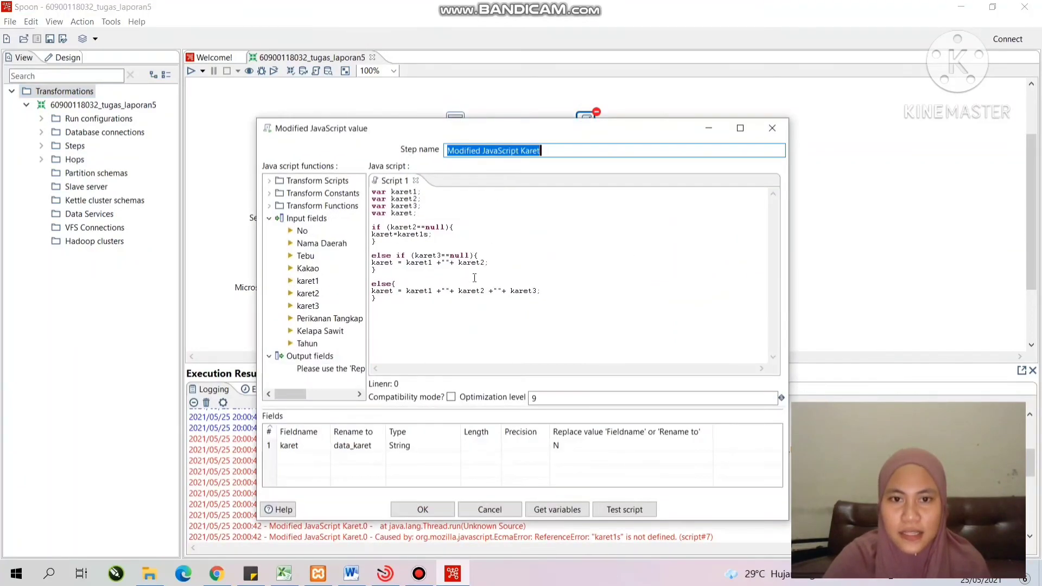
left_click(456, 211)
left_click(448, 214)
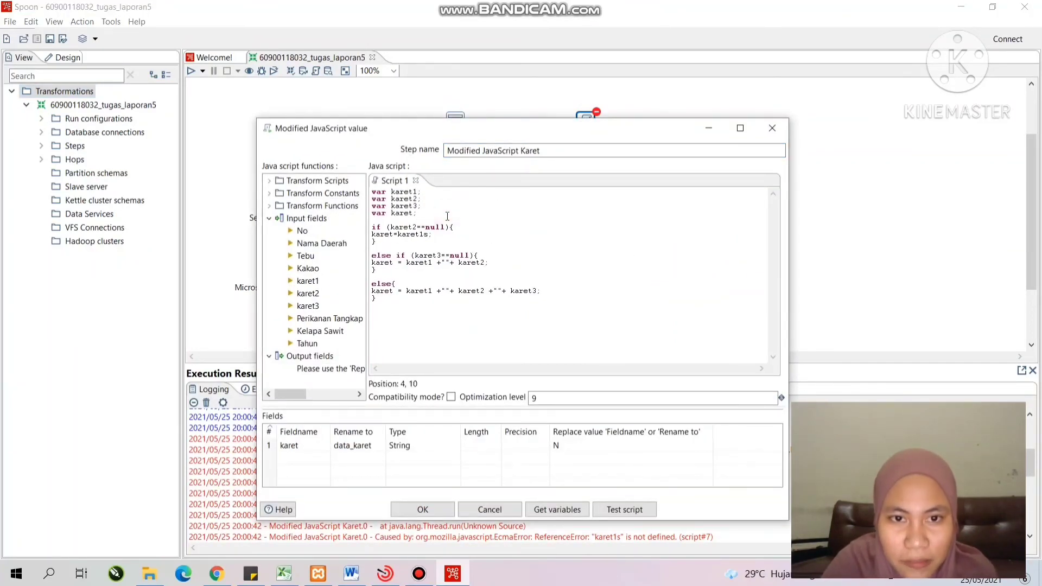
left_click(434, 237)
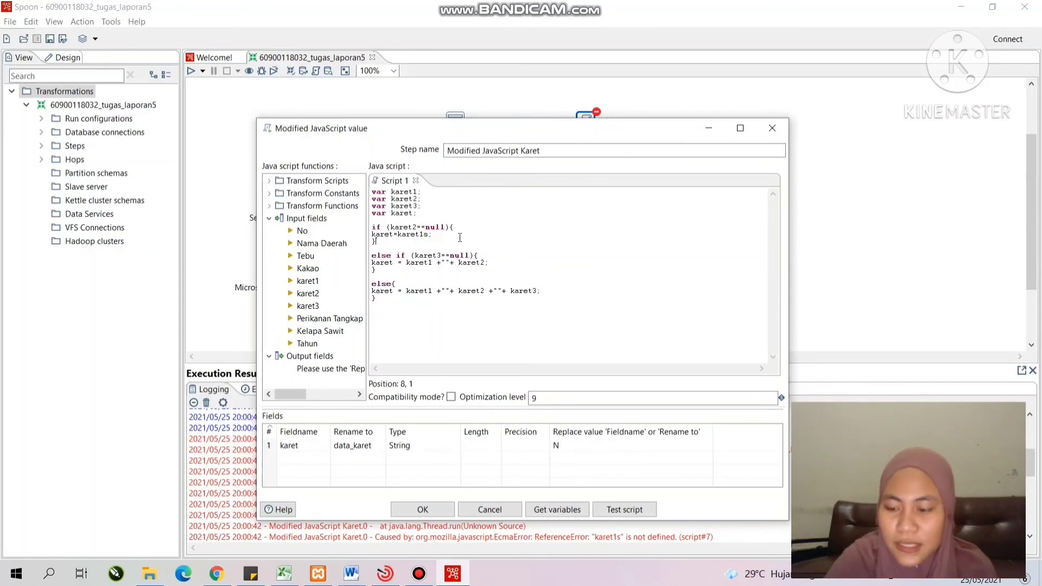
key("Up")
key("Right")
key("Right")
key("Right")
key("Right")
key("Right")
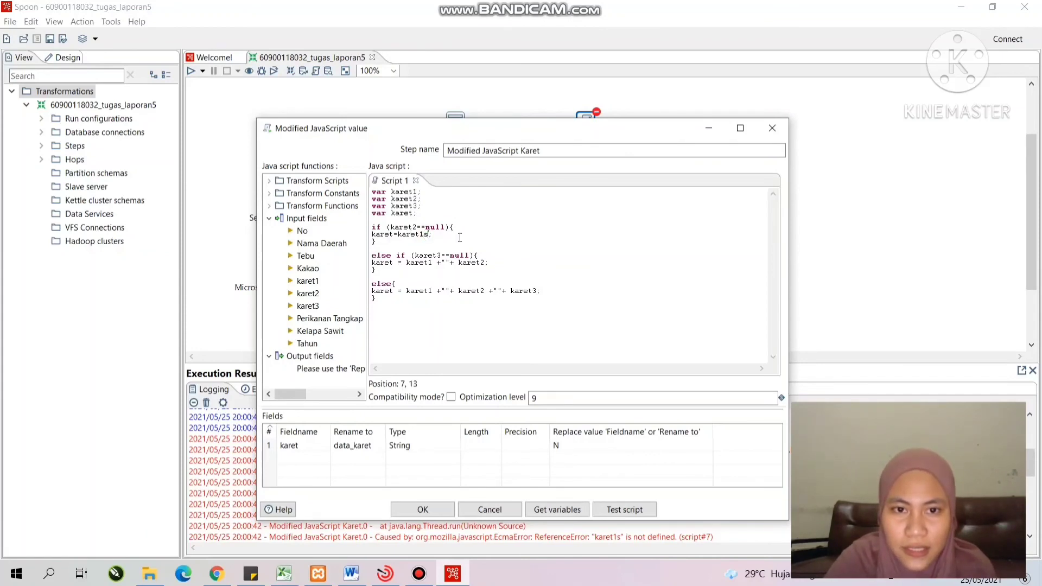
key("BackSpace")
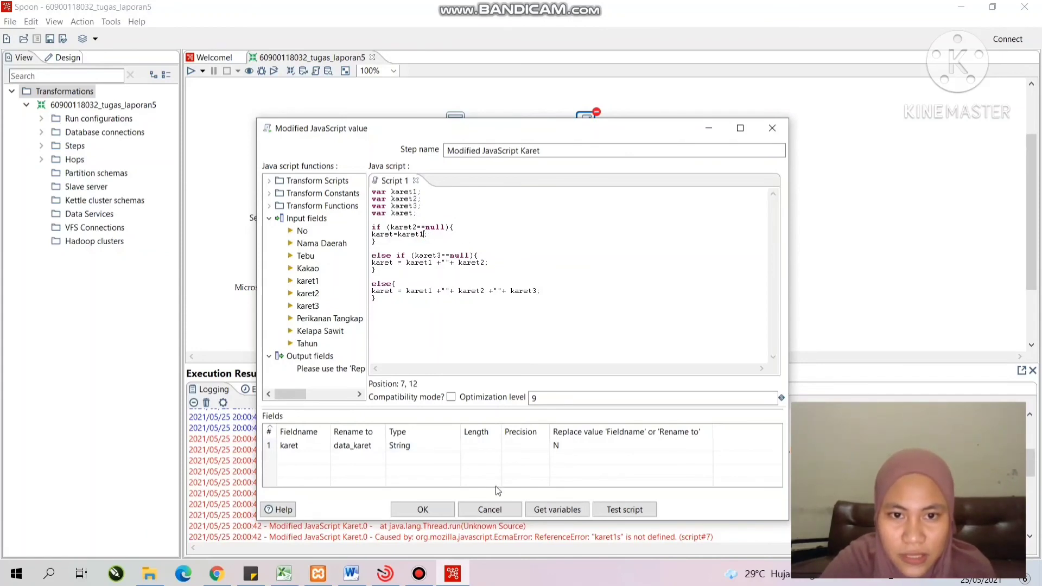
left_click(422, 510)
Run the transformation again with the Pentaho local configuration, saving the changed file first.
left_click(594, 322)
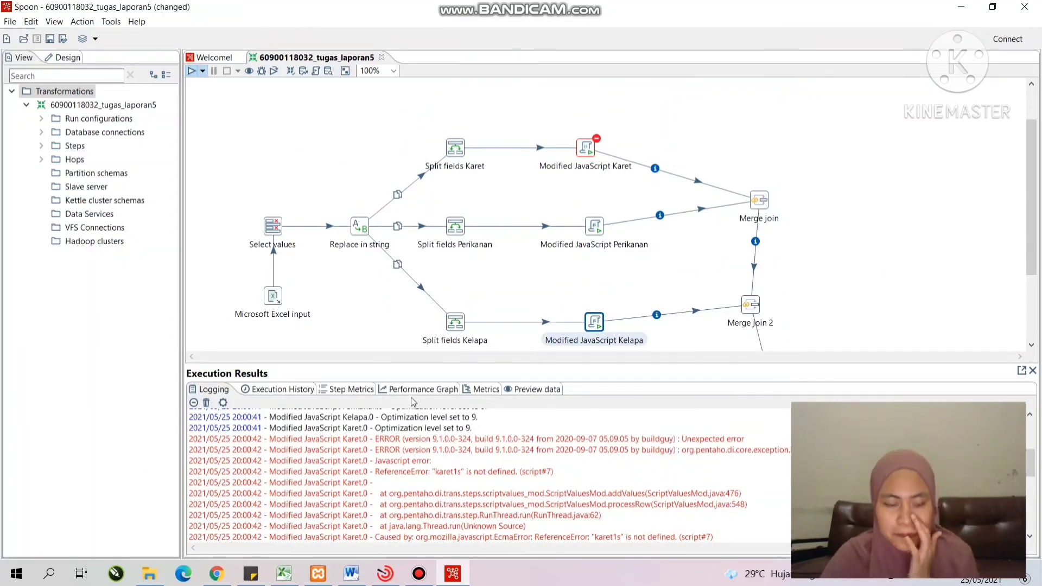
key("F9")
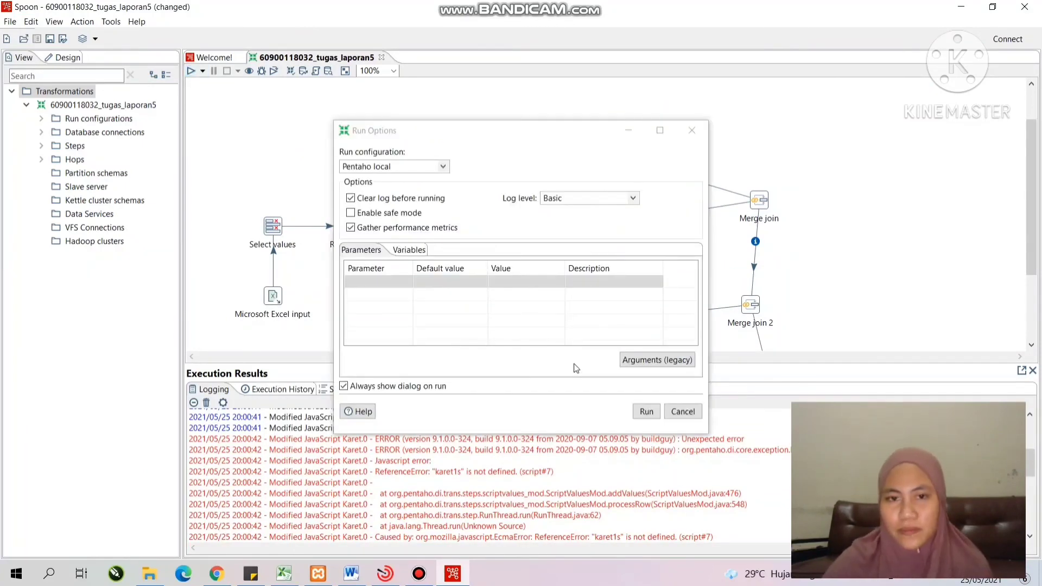
left_click(645, 413)
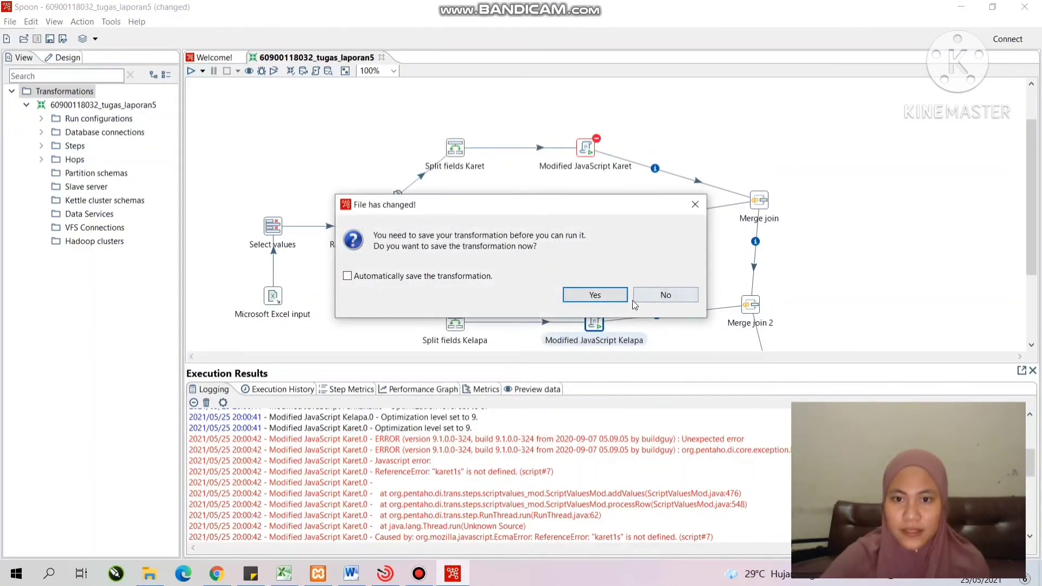
left_click(593, 294)
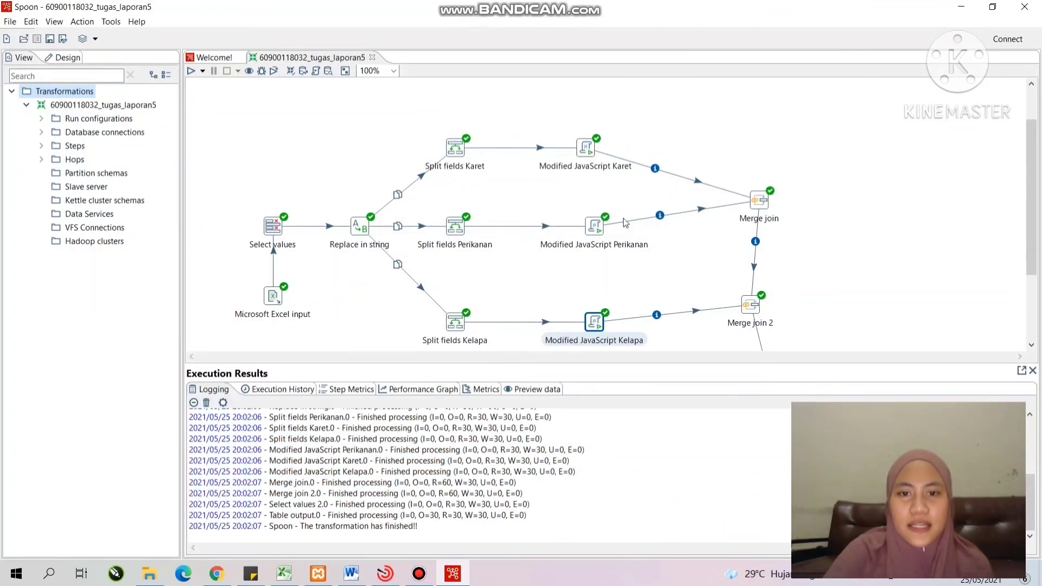
Check the status of every transformation step and examine the preview rows of the Table output step.
scroll(629, 296, "down", 2)
left_click(641, 249)
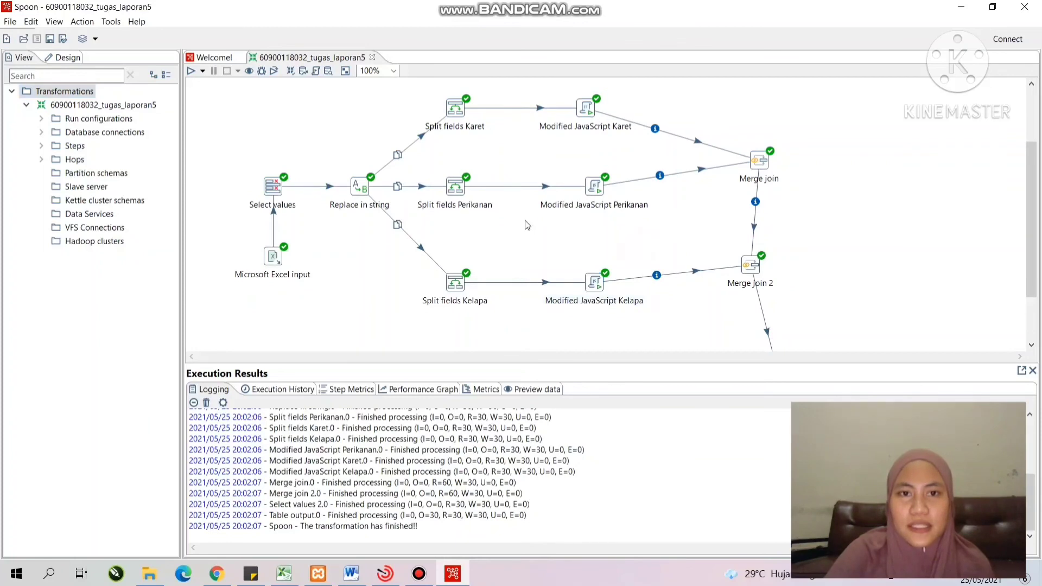
scroll(527, 225, "down", 4)
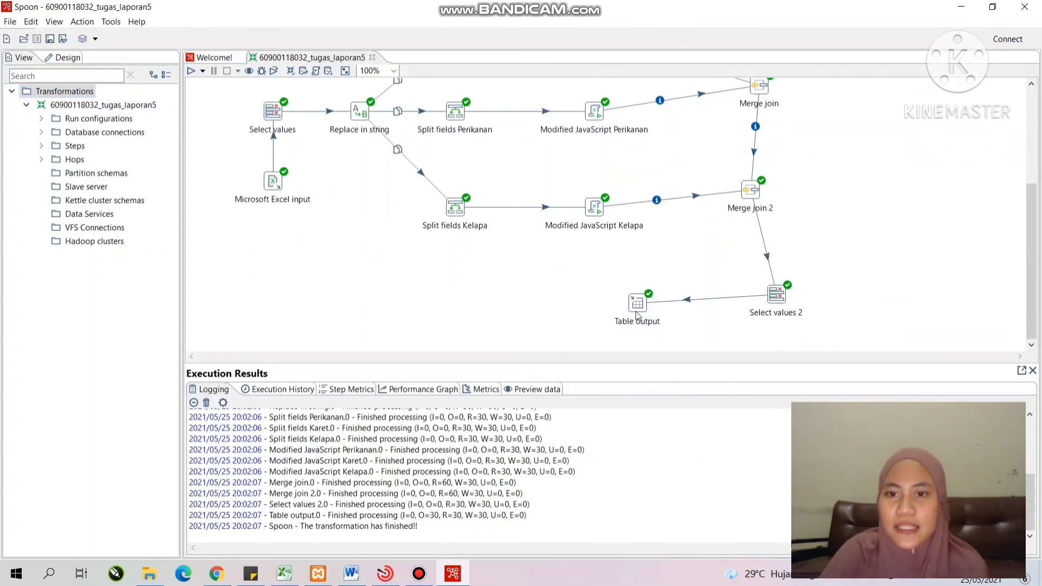
left_click(637, 304)
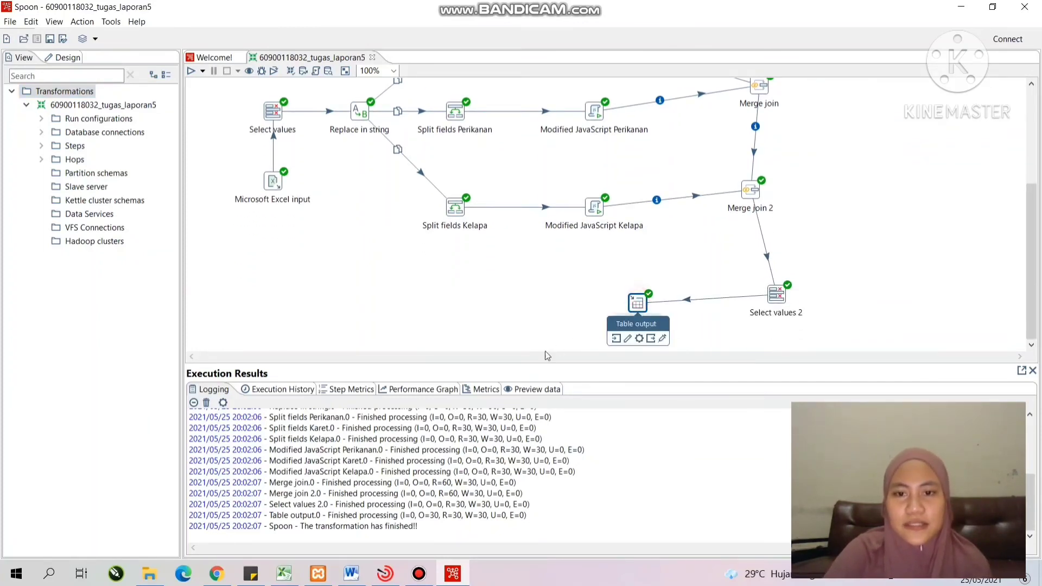
left_click(544, 390)
scroll(402, 464, "down", 1)
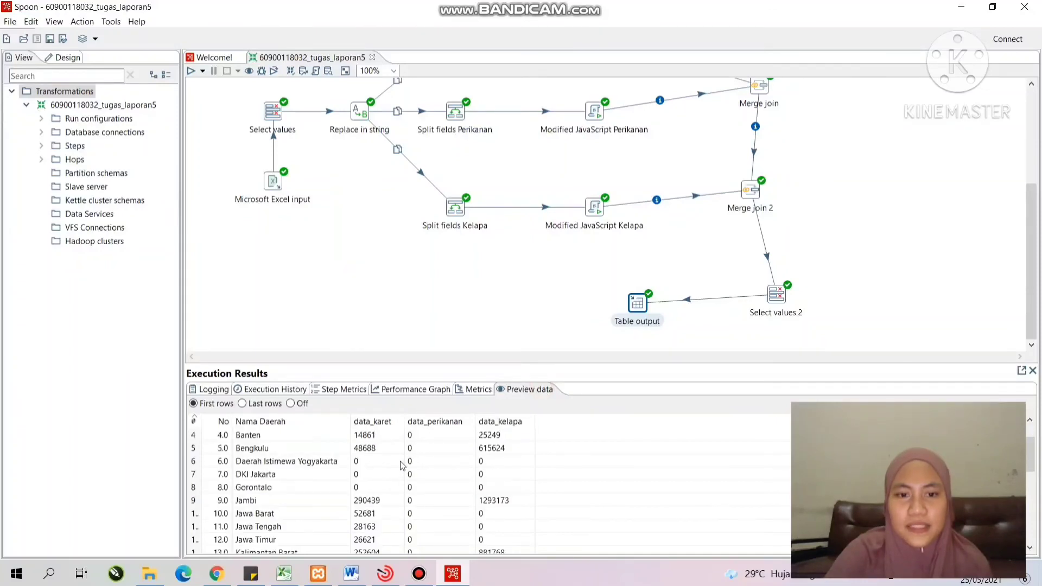
scroll(402, 464, "up", 1)
scroll(372, 446, "down", 7)
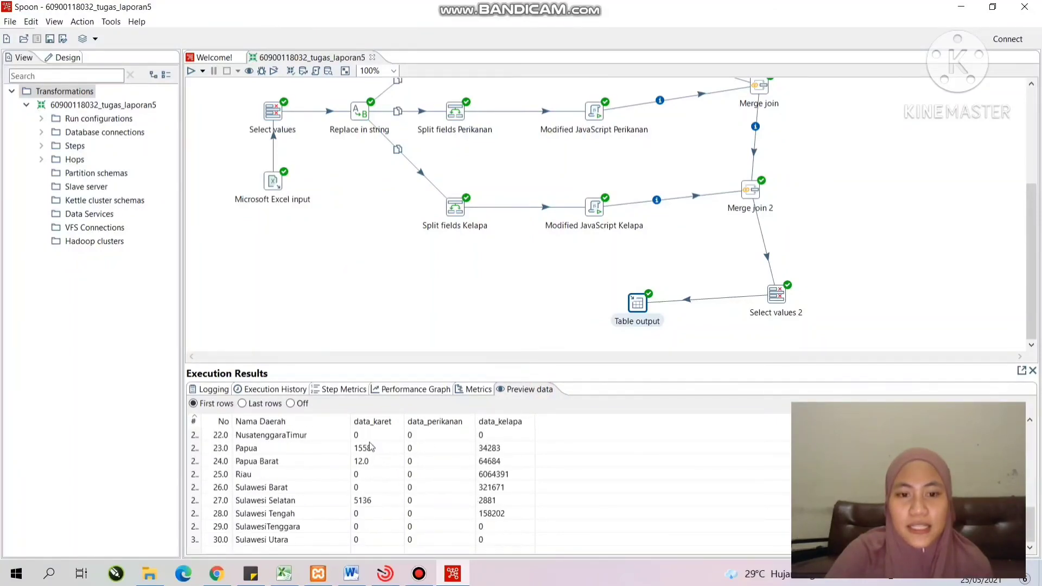
scroll(371, 446, "up", 7)
scroll(457, 300, "up", 2)
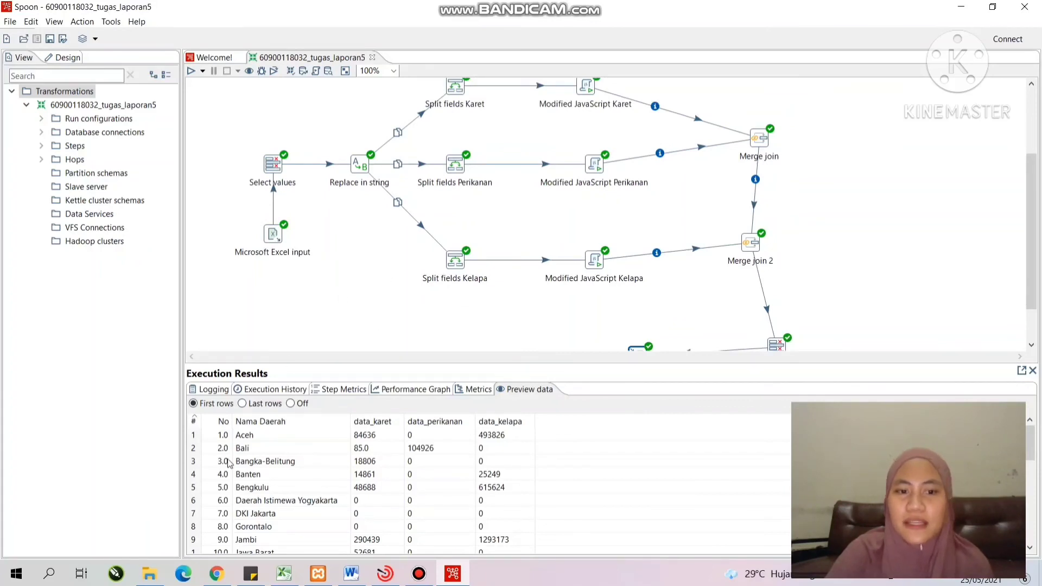
Switch to phpMyAdmin, refresh it, open the data_potensi_wilayah table in db_laporan5 and examine its rows.
left_click(217, 576)
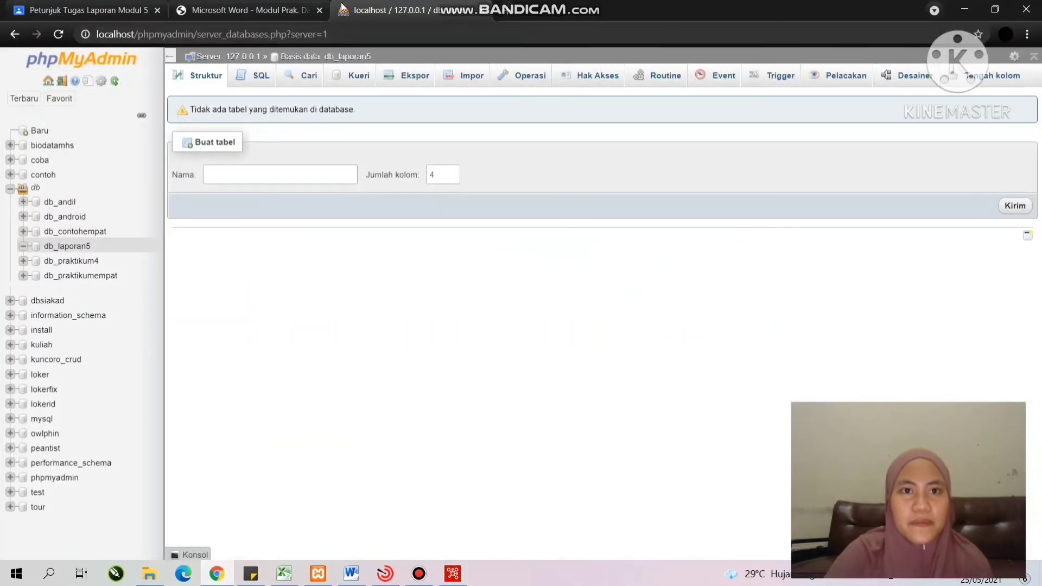
key("F5")
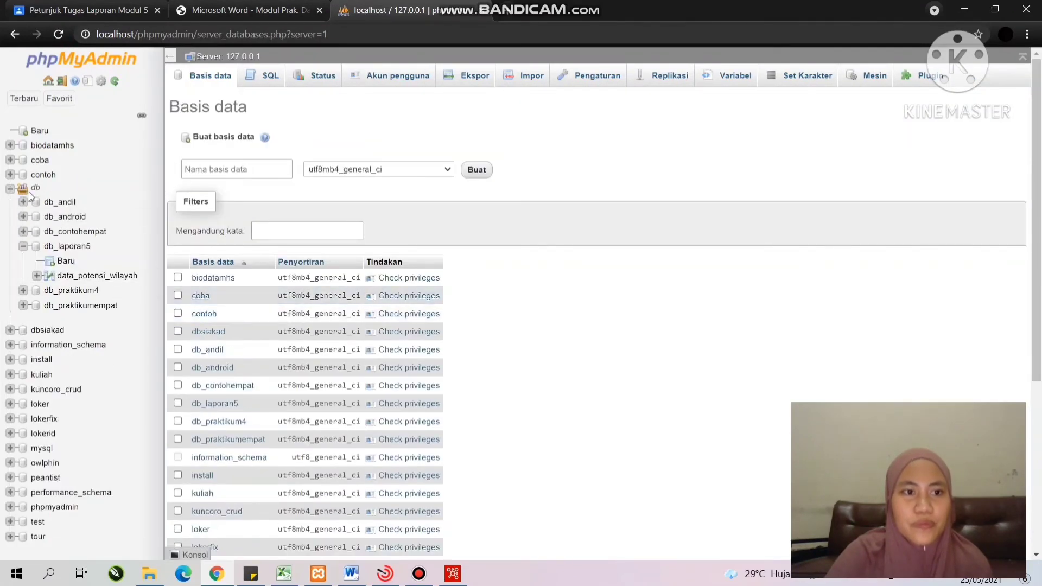
left_click(78, 248)
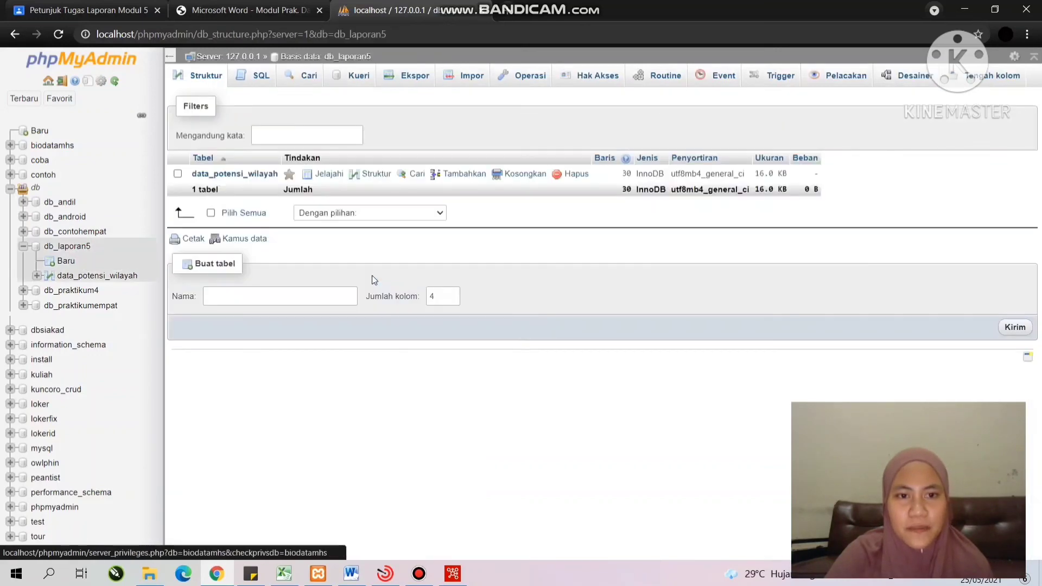
left_click(235, 175)
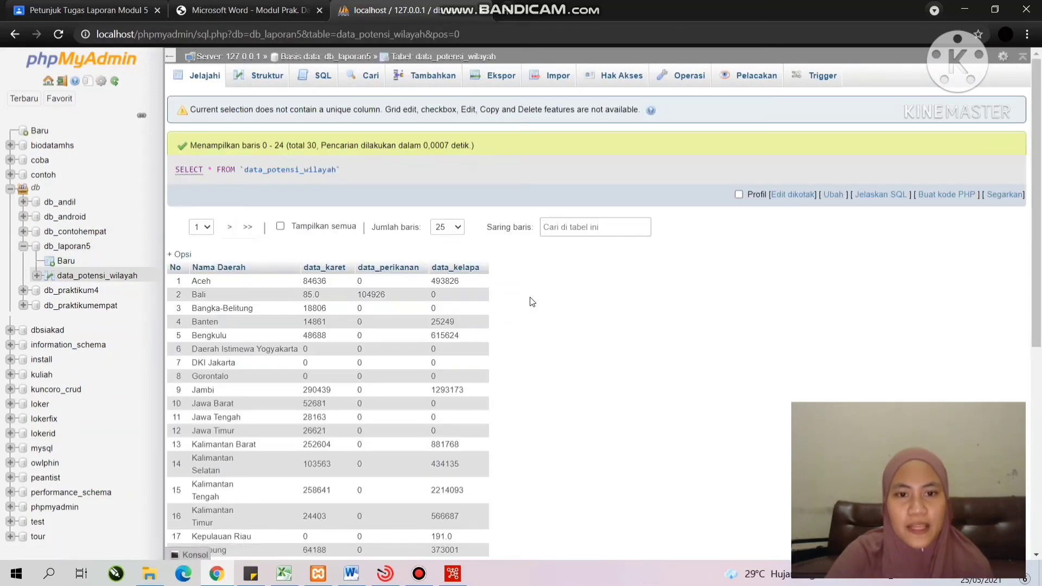
scroll(532, 301, "down", 2)
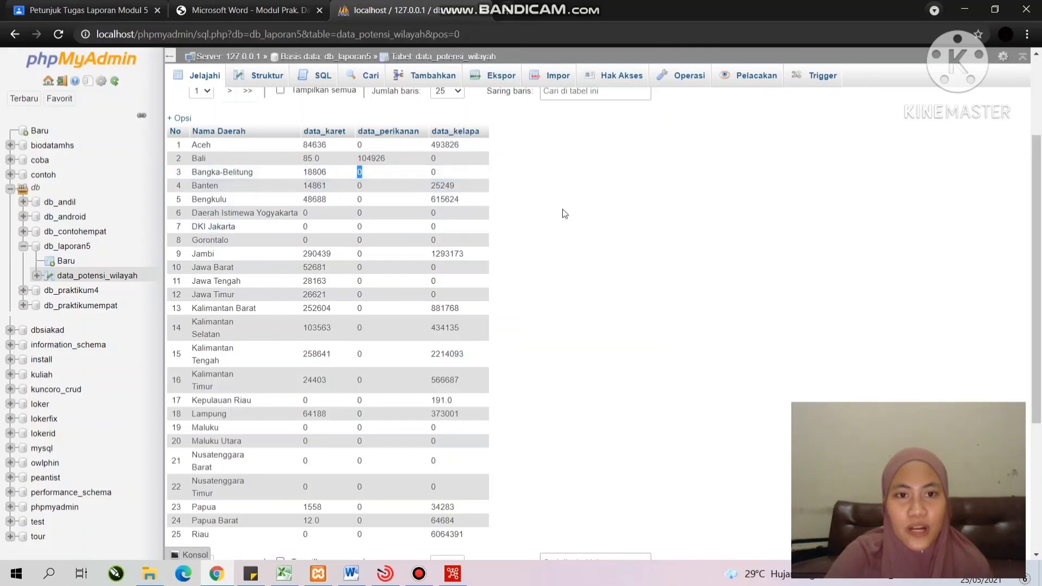
left_click(581, 208)
Put dataset_modul3.xlsx in Excel beside the phpMyAdmin table, compare the Karet, Perikanan Tangkap and Kelapa Sawit values, and maximize the browser again.
left_click_drag(576, 21, 1039, 21)
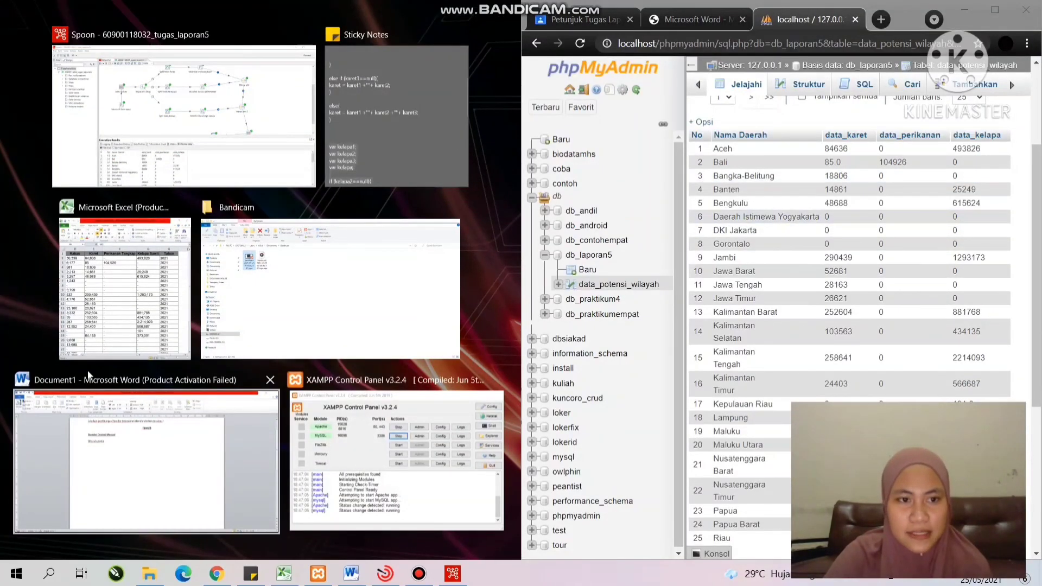
left_click(169, 302)
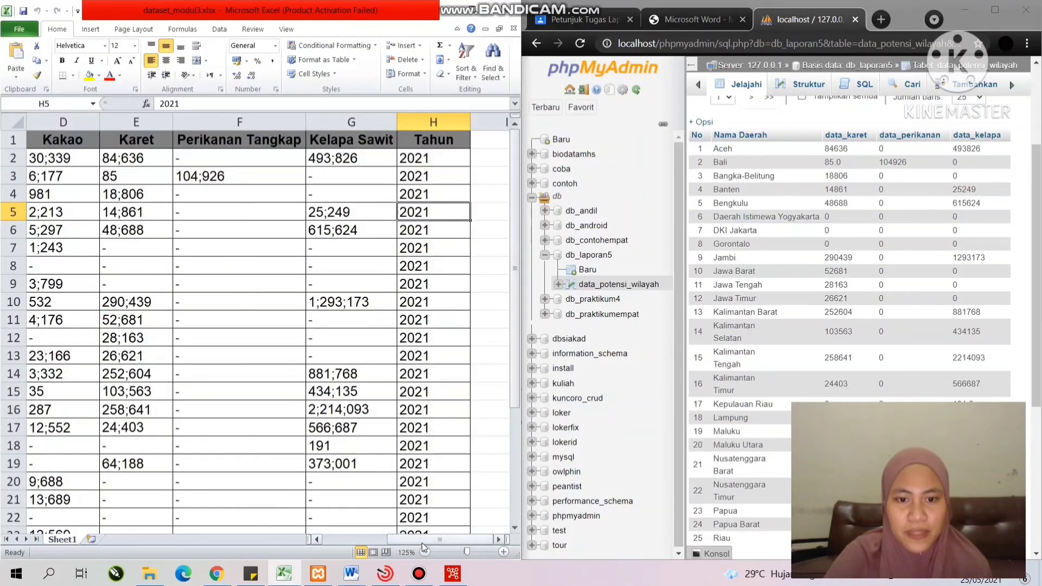
left_click_drag(423, 540, 381, 540)
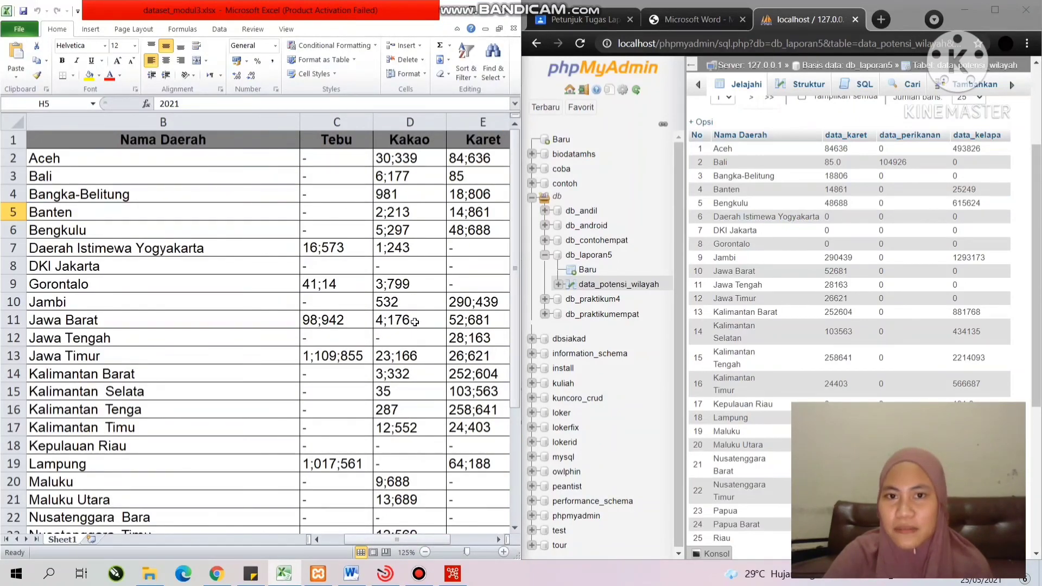
left_click_drag(381, 540, 402, 540)
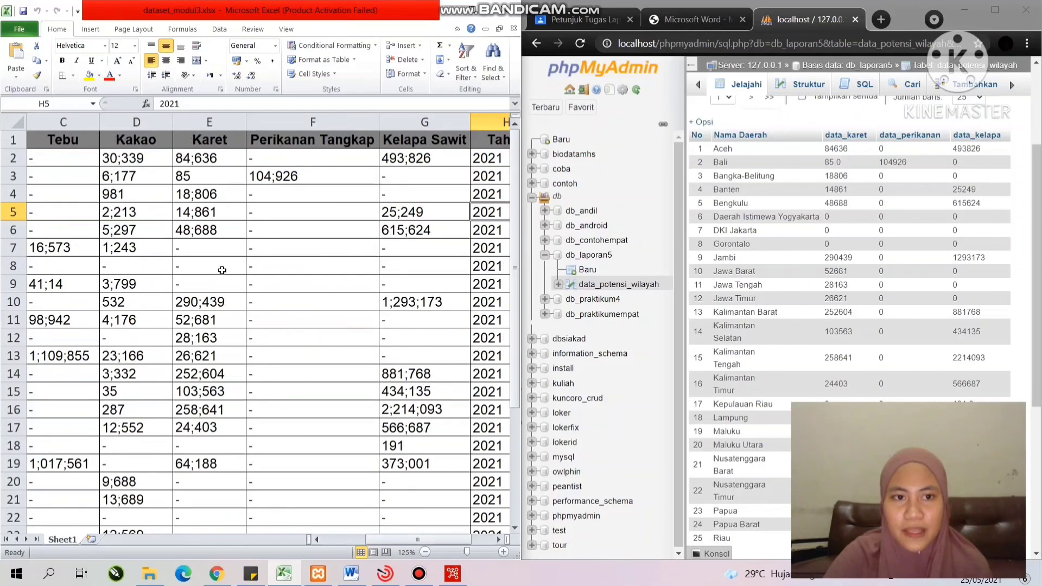
left_click(214, 266)
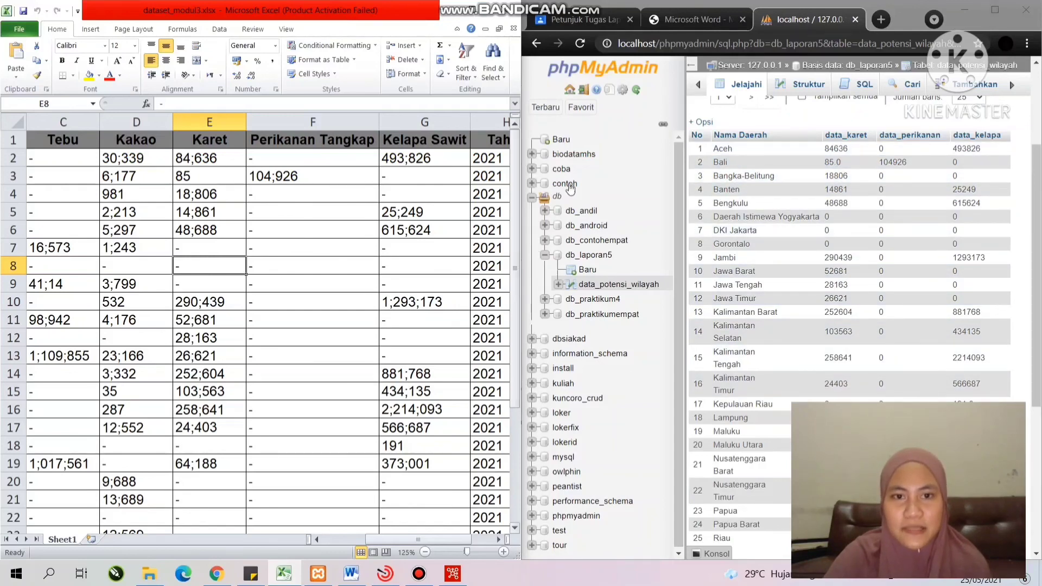
left_click(995, 10)
left_click(423, 573)
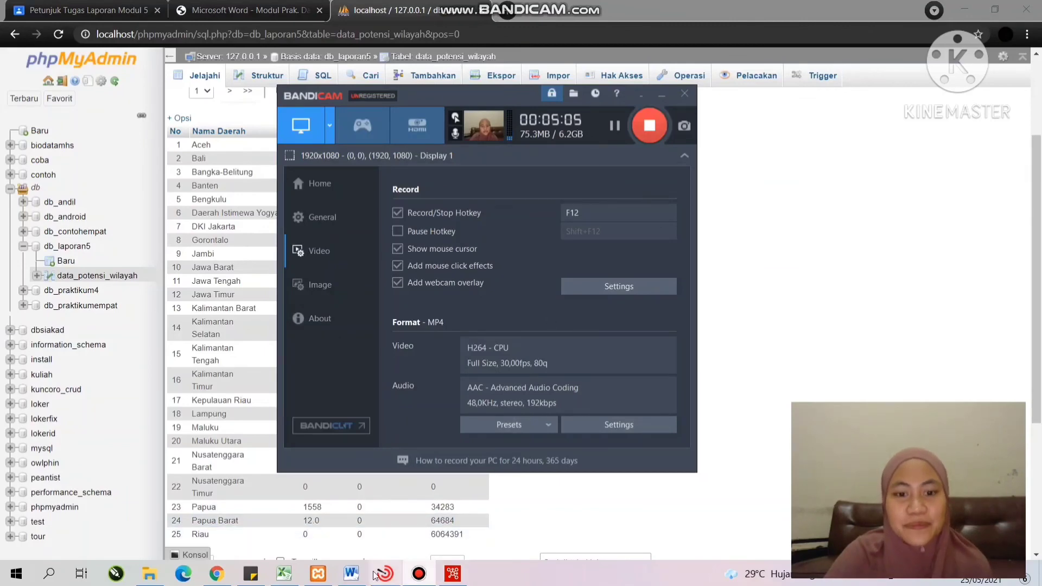
left_click(453, 574)
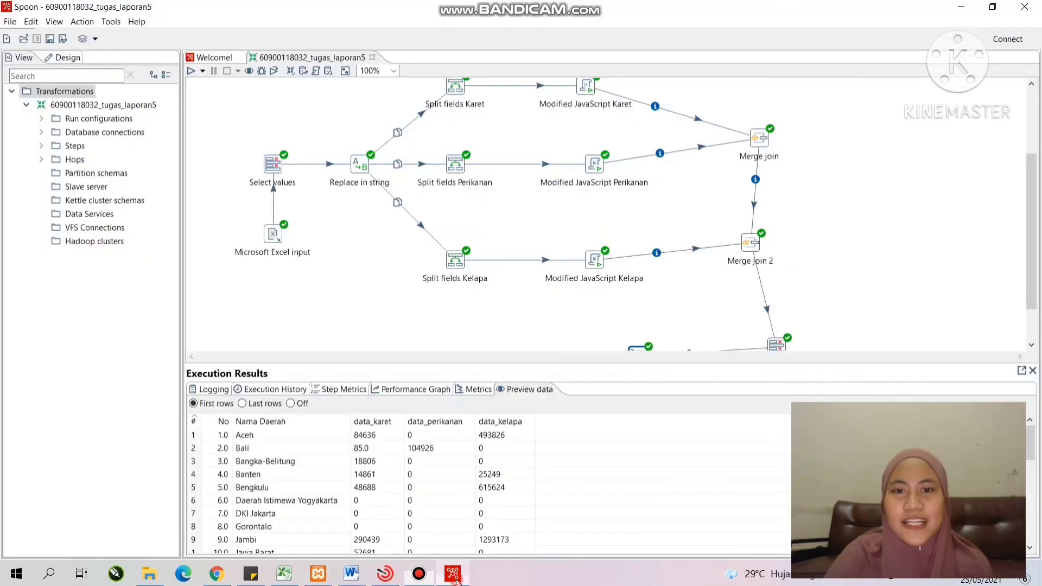
left_click(1033, 370)
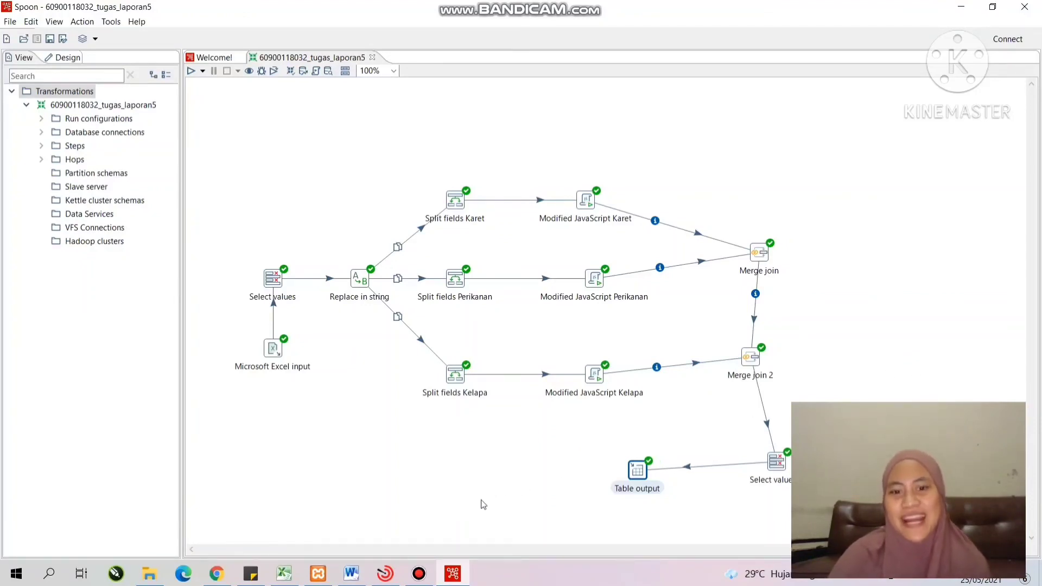
left_click(419, 574)
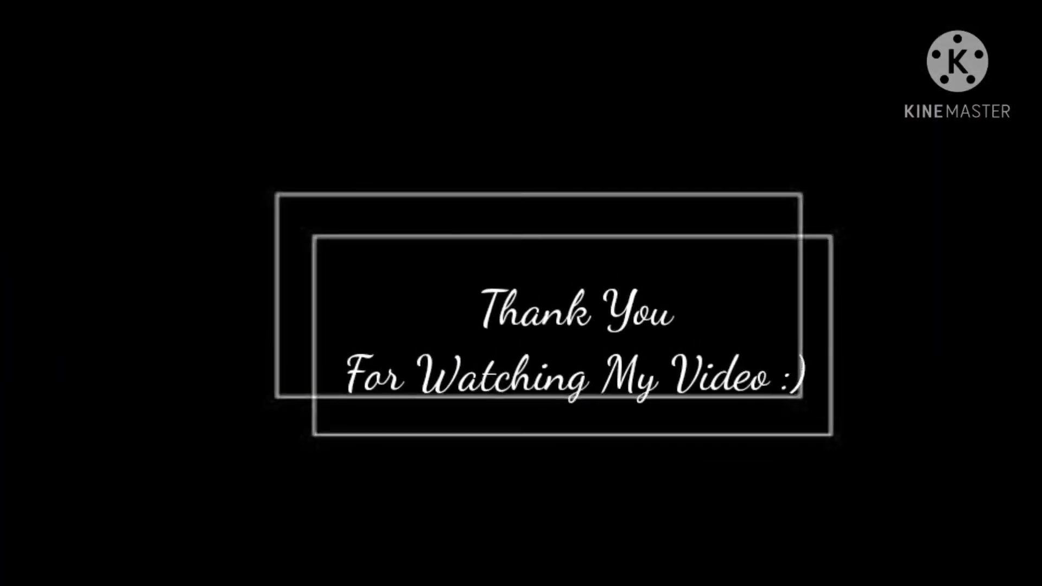